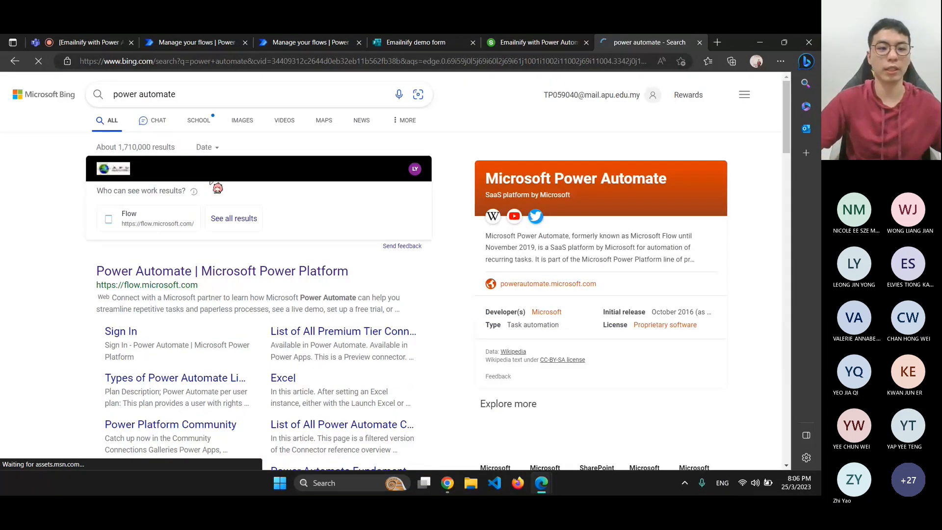
Open the Power Automate site from the Bing results, copy its address, and go back to Teams
left_click(178, 272)
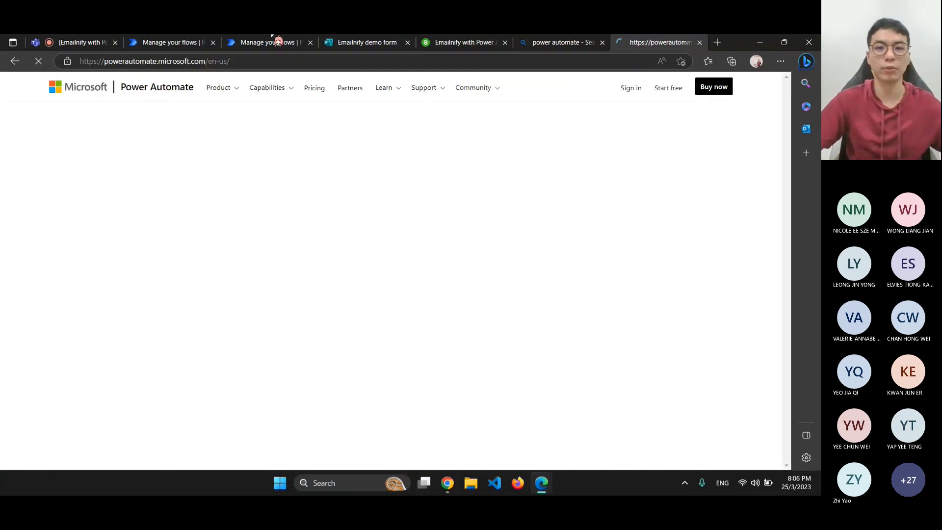
key("ctrl+l")
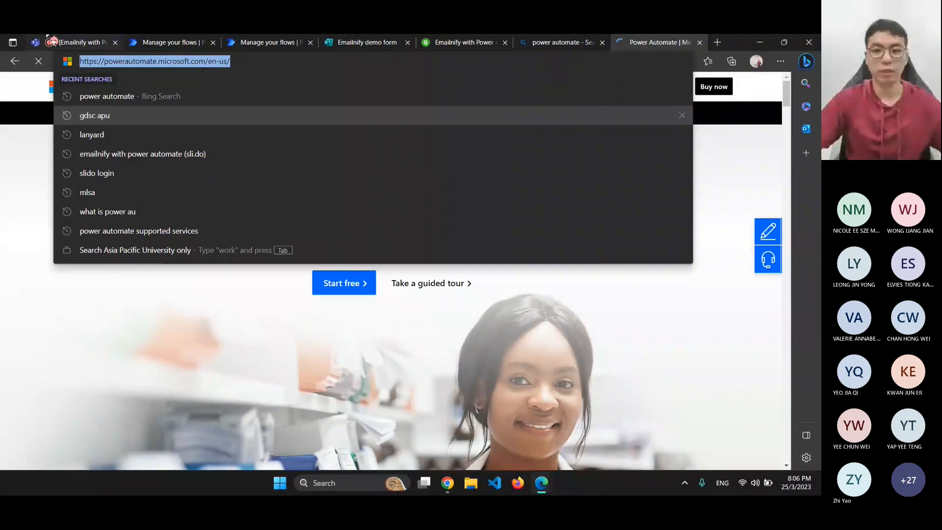
left_click(53, 42)
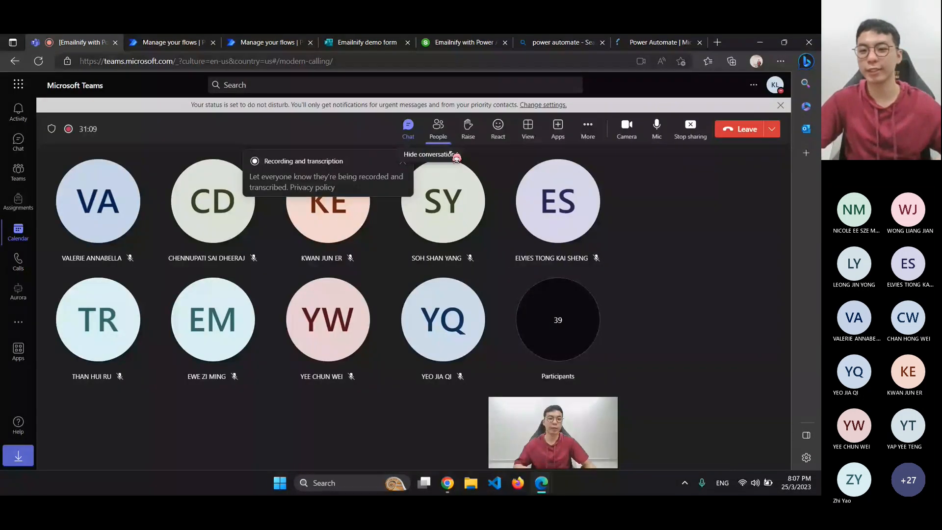
Paste and send the Power Automate website link in the meeting chat
left_click(408, 128)
left_click(672, 431)
type("Power Automate | Microsoft Power Platform")
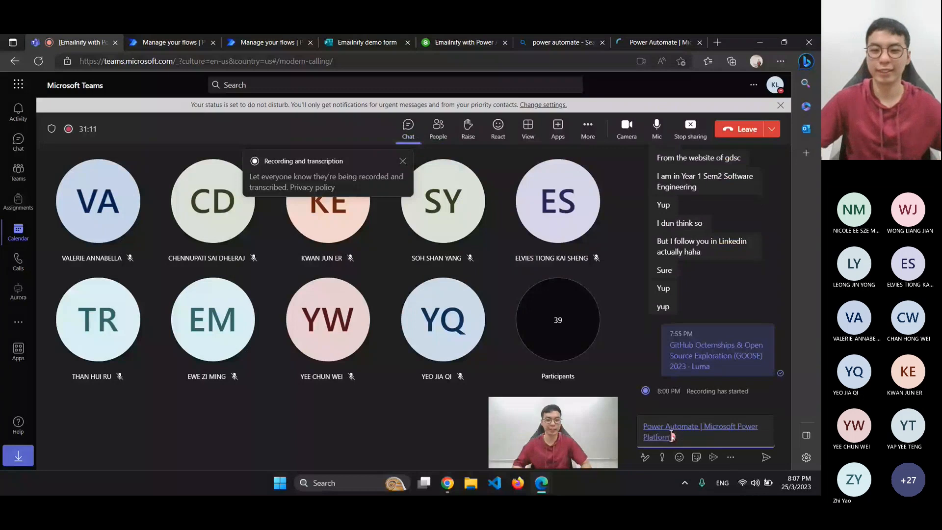
key("Return")
left_click(658, 42)
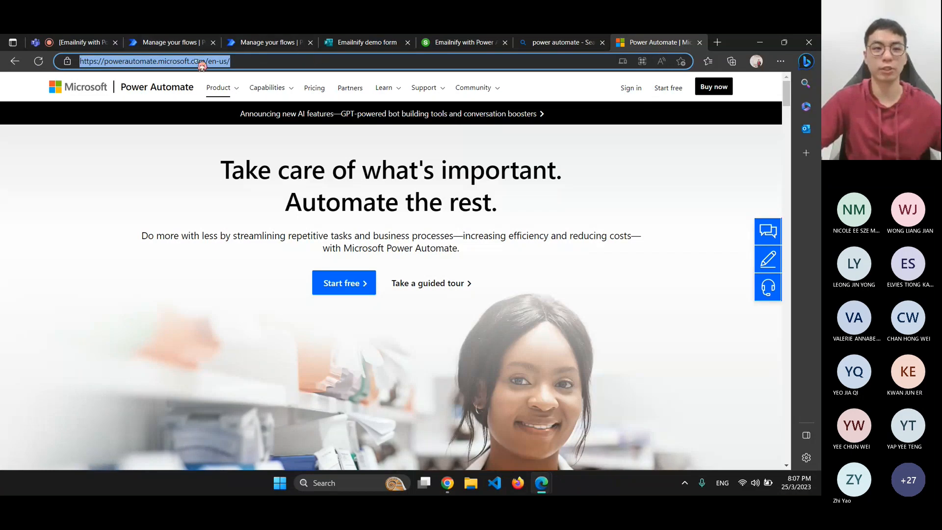
left_click(73, 42)
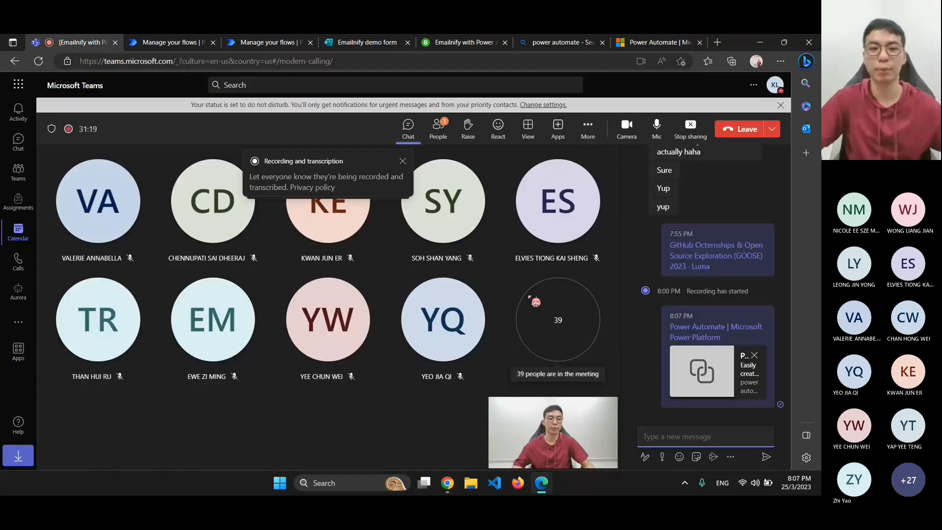
Admit both waiting lobby guests from the People list
left_click(438, 129)
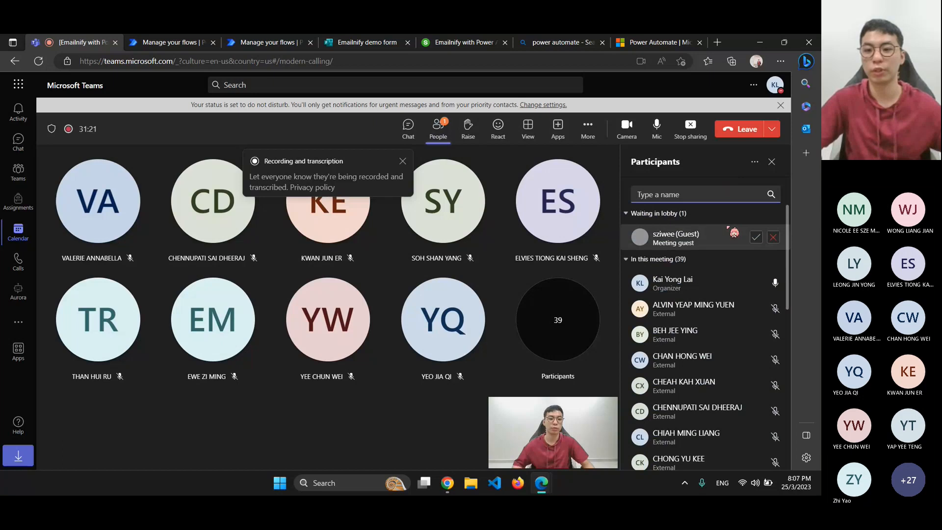
left_click(756, 238)
left_click(756, 263)
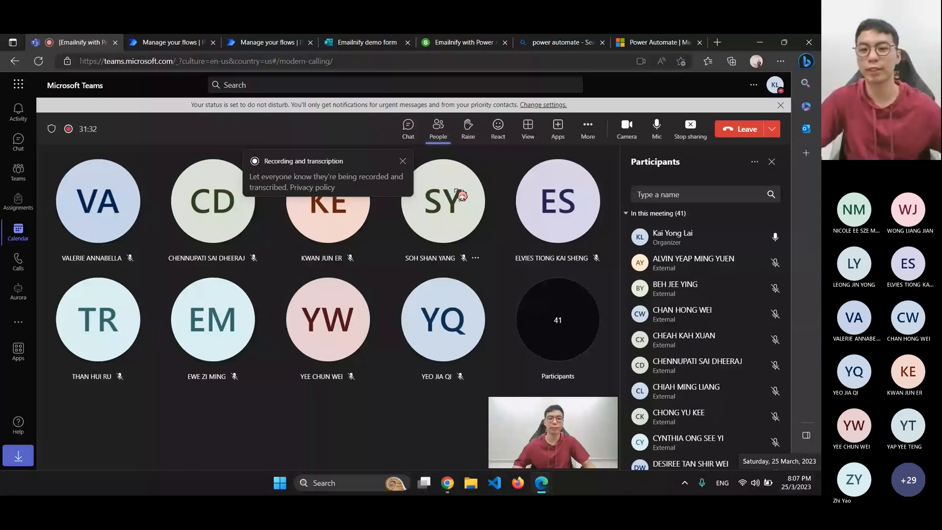
left_click(408, 133)
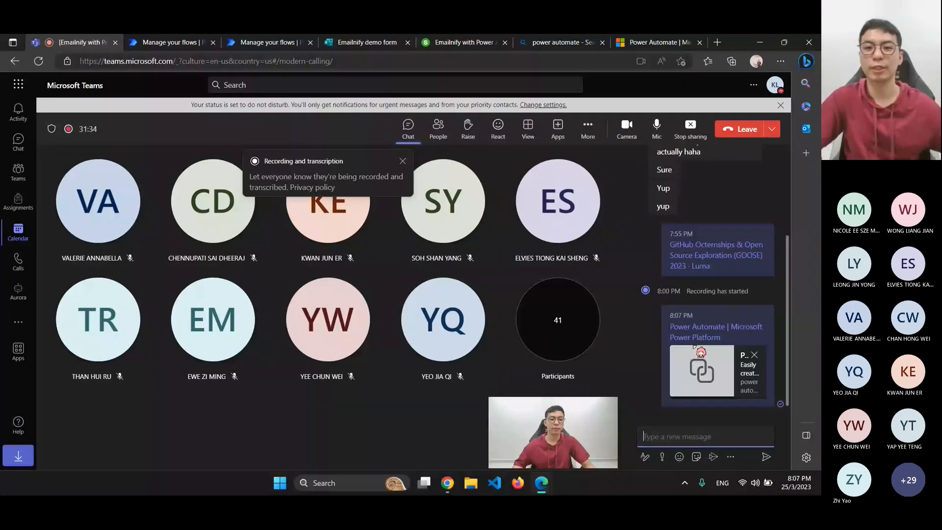
left_click(638, 42)
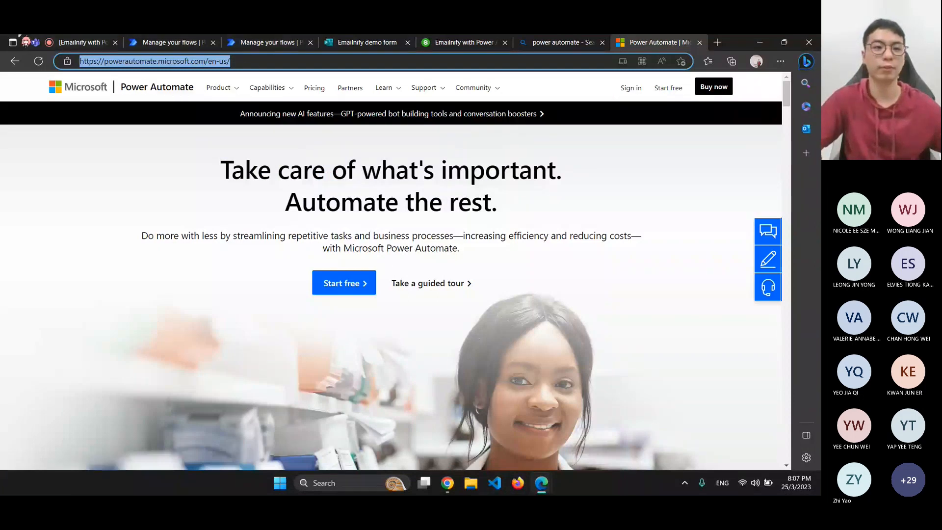
left_click(57, 41)
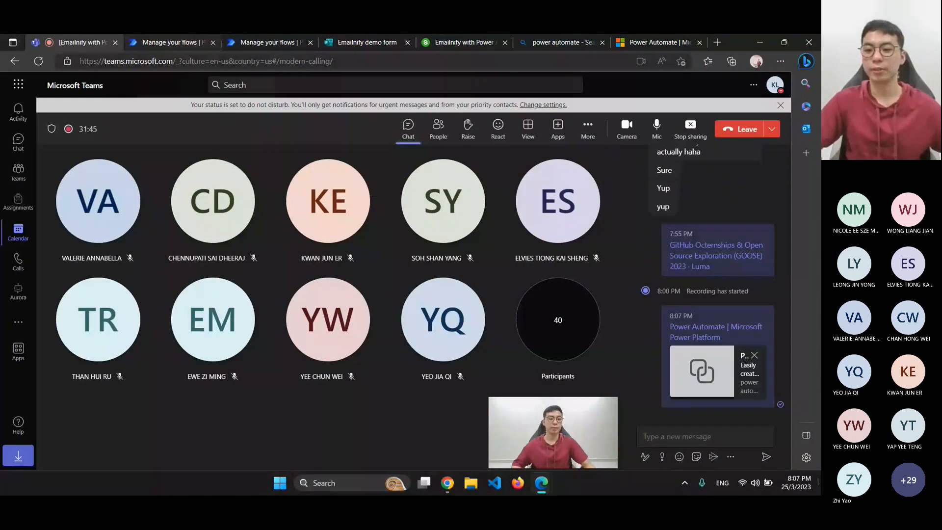
Check notifications and a participant's profile card, then bring up the Slido event page
left_click(797, 484)
left_click(798, 487)
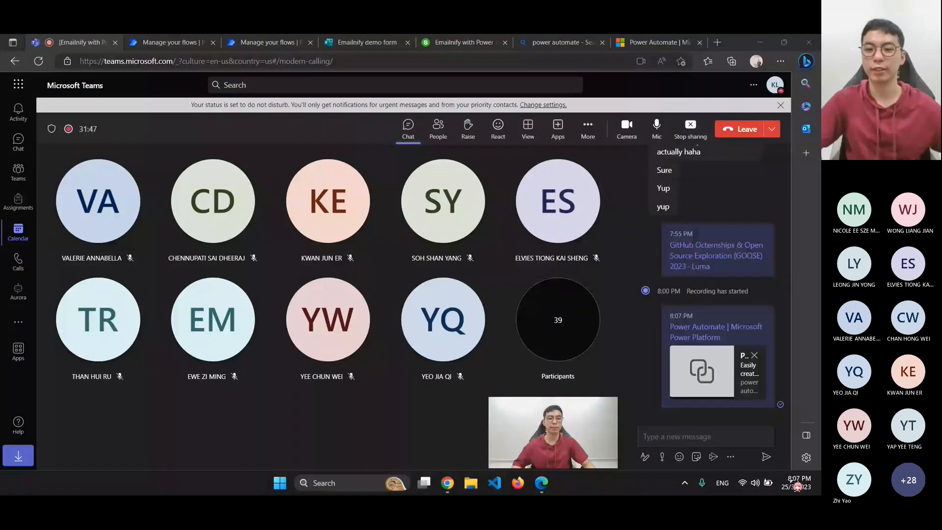
left_click(230, 202)
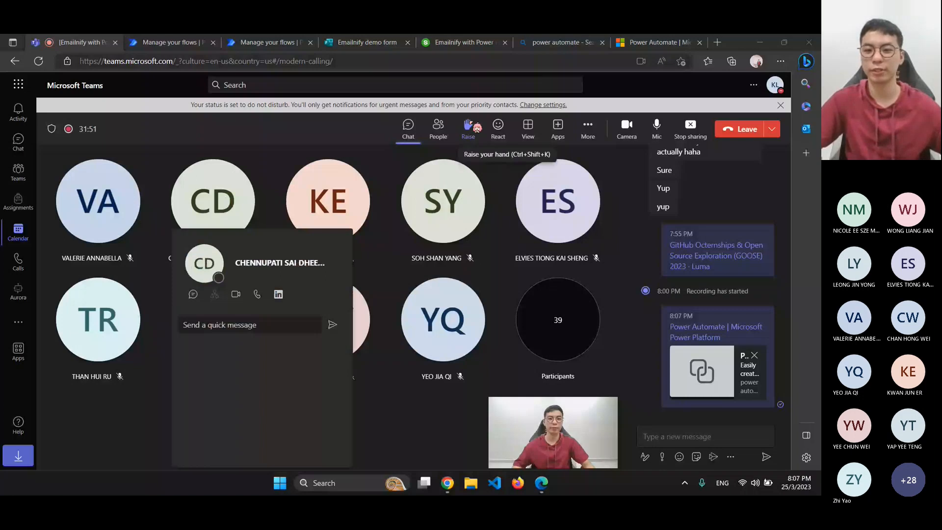
left_click(671, 437)
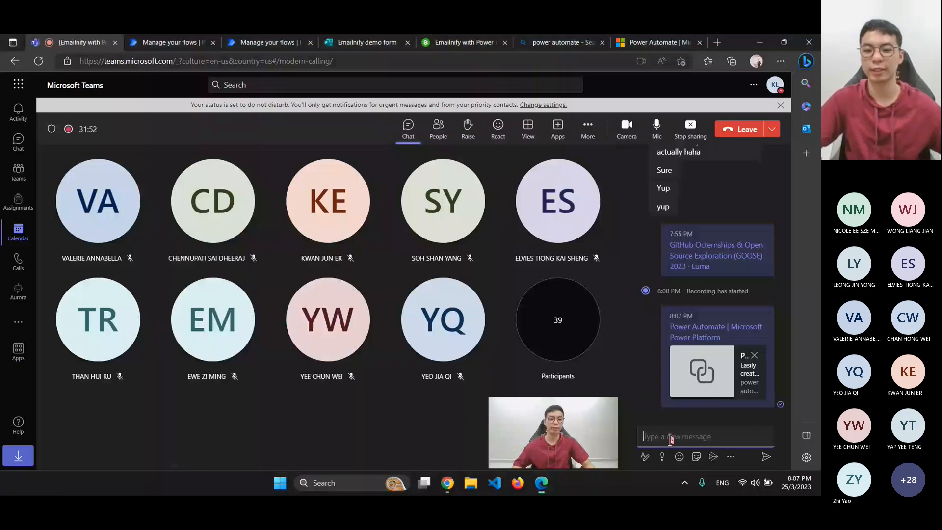
left_click(511, 275)
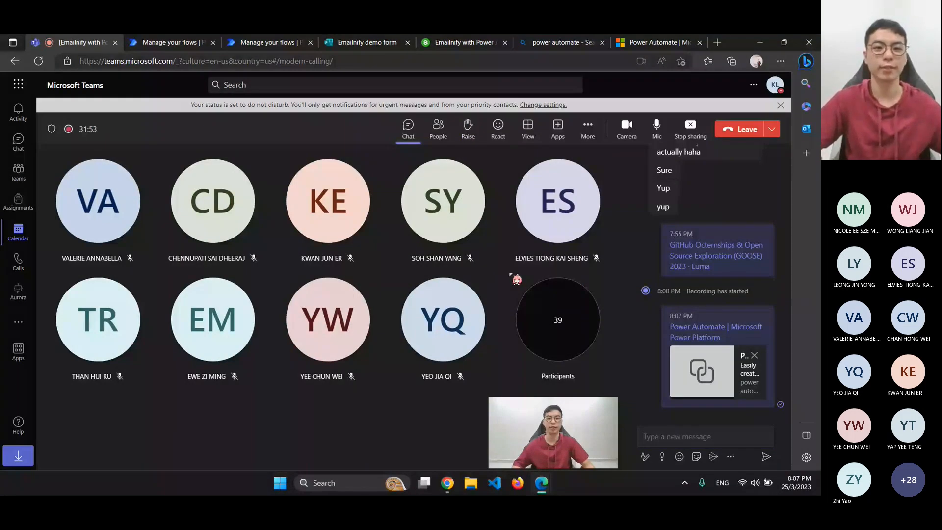
left_click(452, 41)
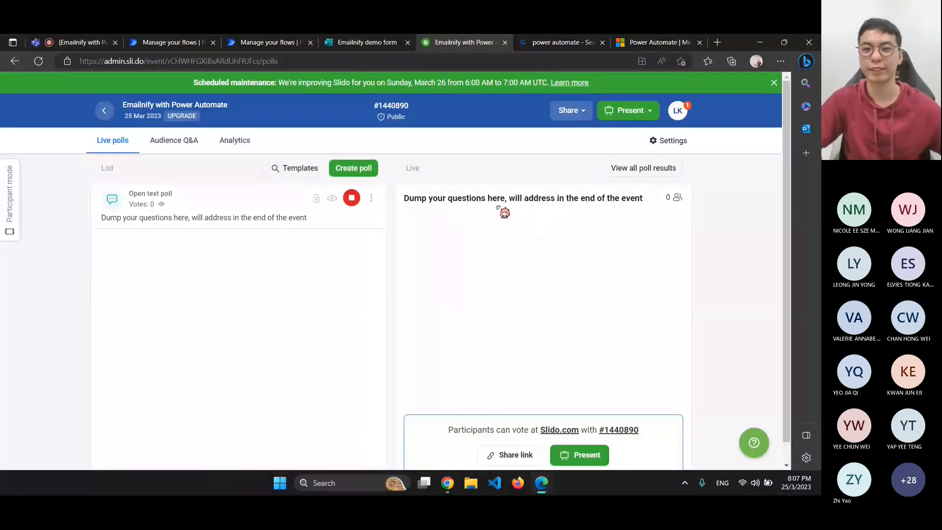
Close the Bing search and Power Automate website tabs after switching between Teams and Slido
left_click(81, 43)
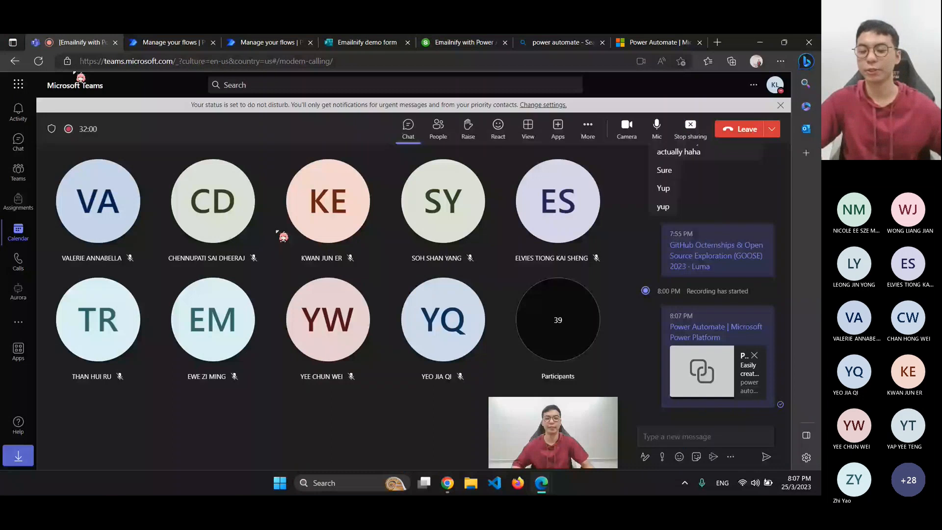
left_click(484, 42)
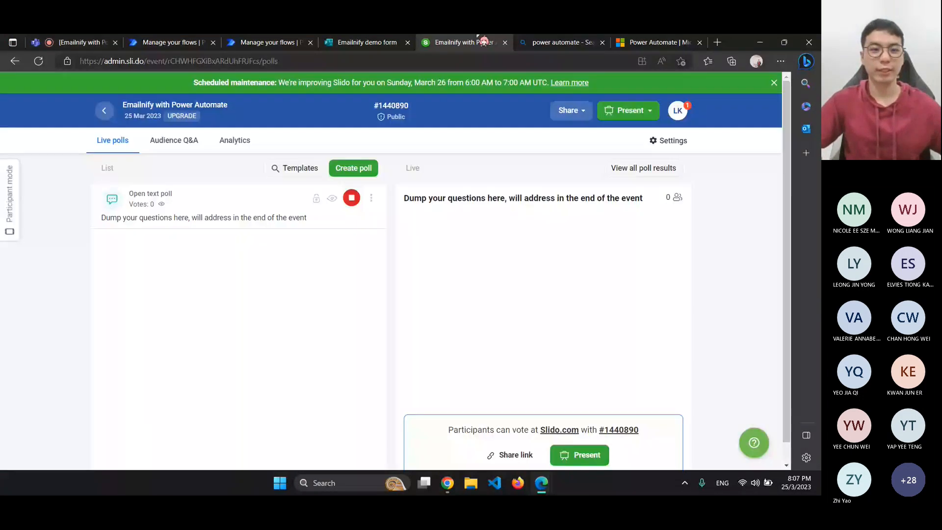
left_click(74, 37)
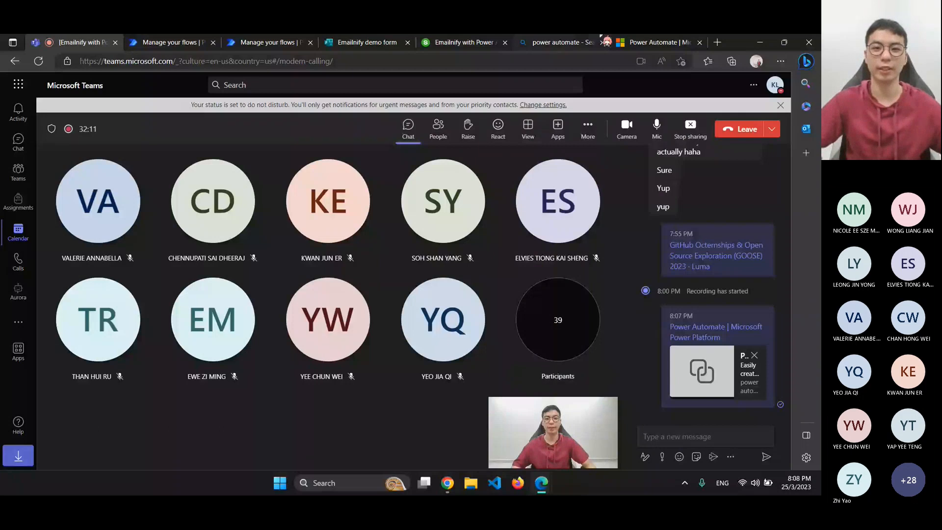
left_click(606, 43)
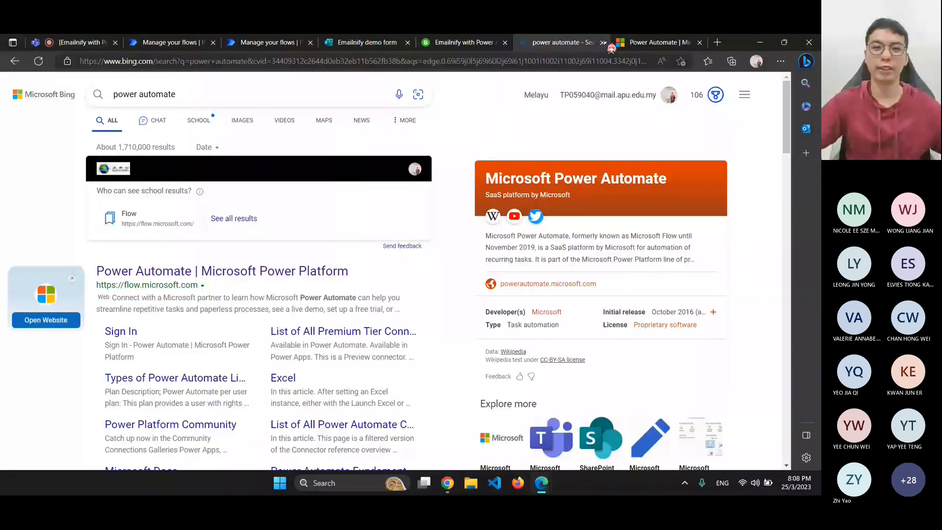
left_click(604, 42)
left_click(604, 42)
left_click(304, 42)
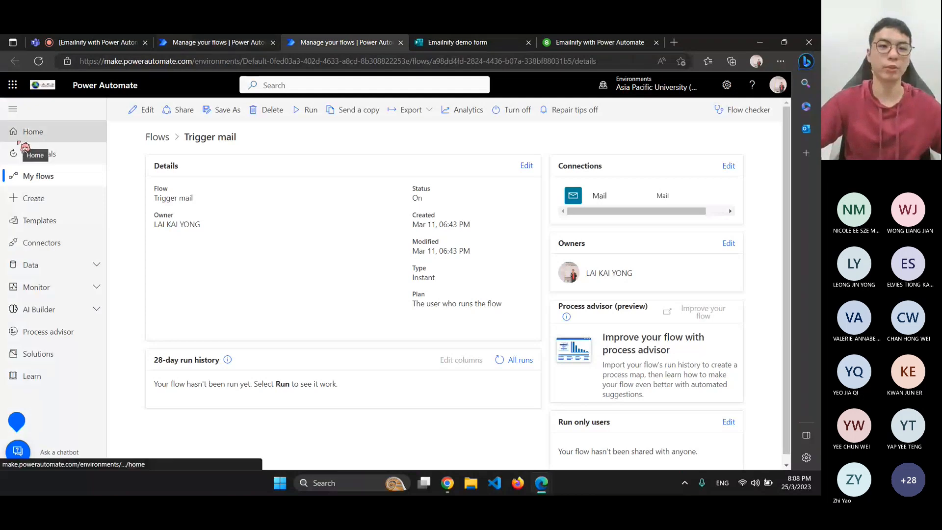
Browse the Home page's email templates, paging the carousel and scrolling down to the footer
left_click(30, 132)
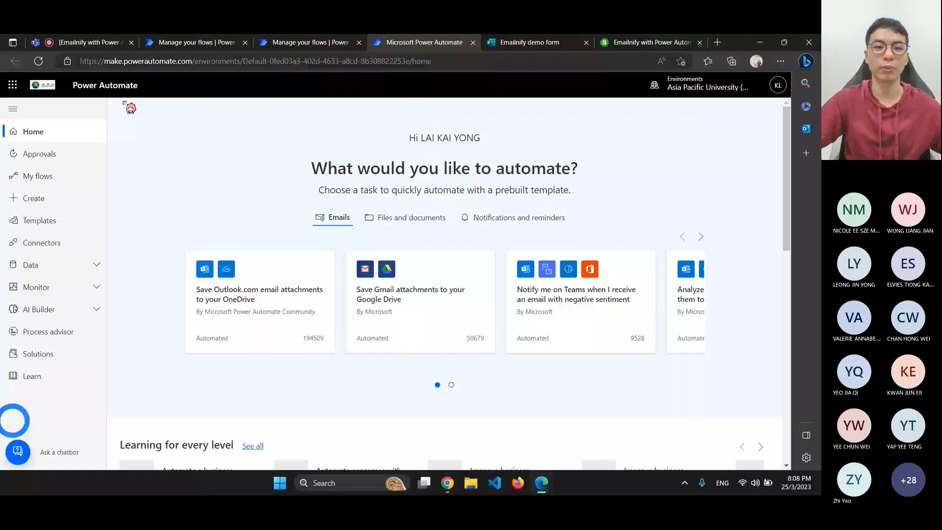
scroll(274, 203, "down", 2)
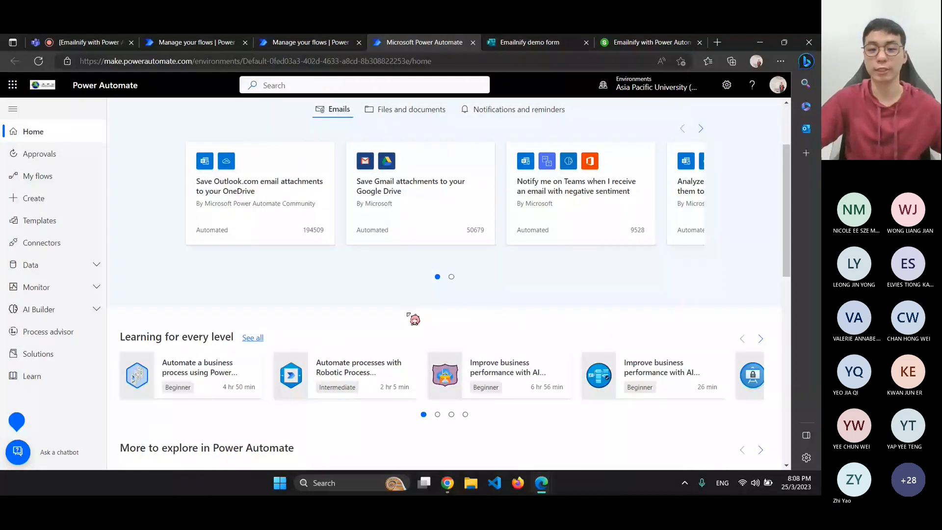
scroll(408, 313, "up", 1)
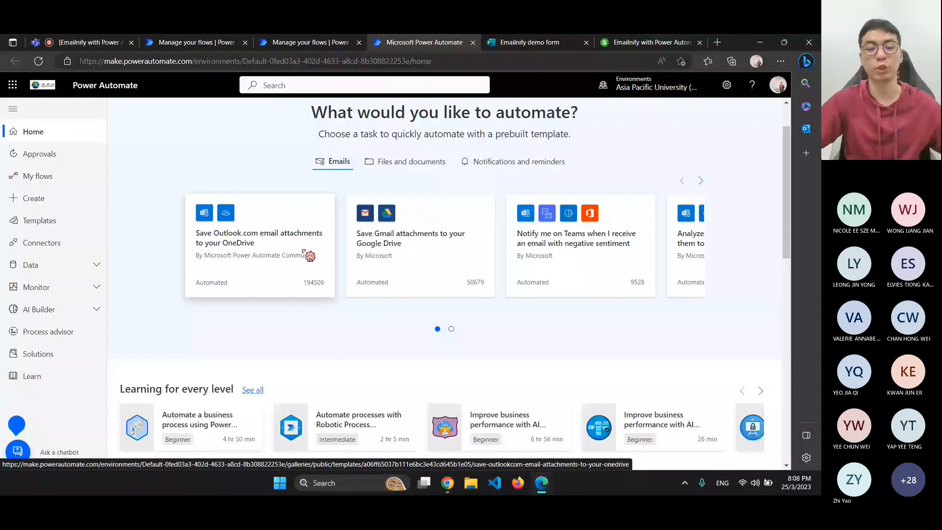
scroll(301, 251, "down", 1)
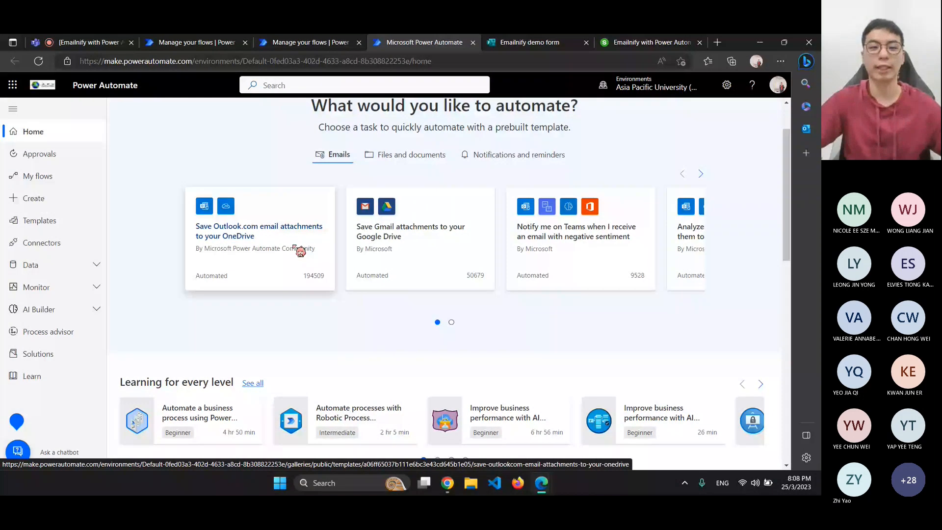
scroll(432, 182, "down", 1)
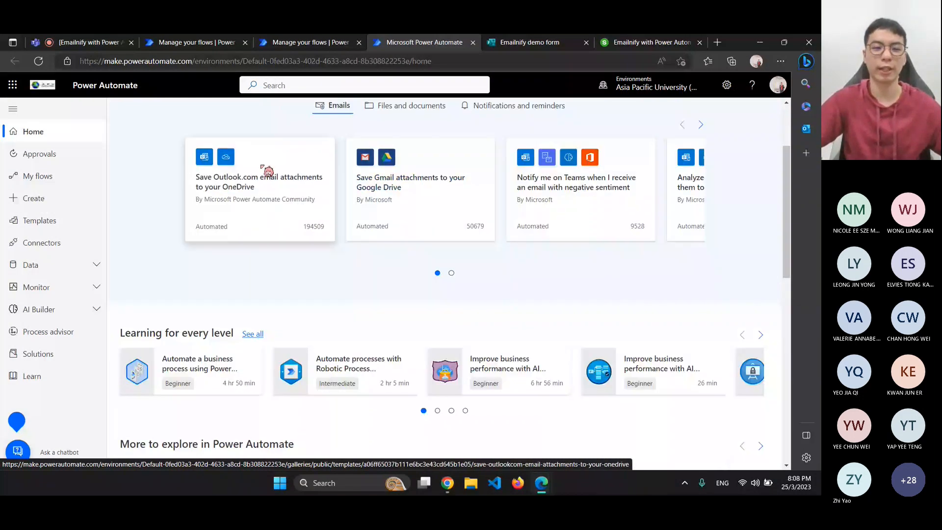
left_click(196, 42)
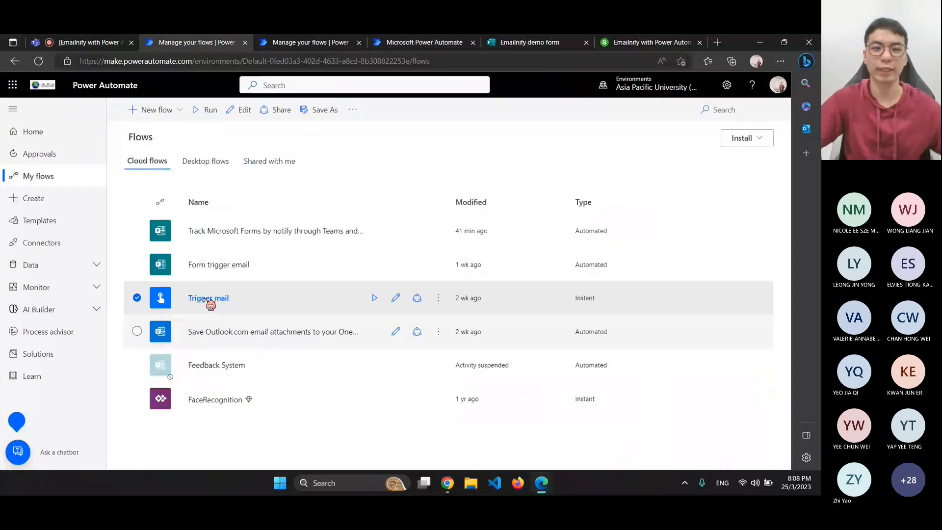
left_click(421, 43)
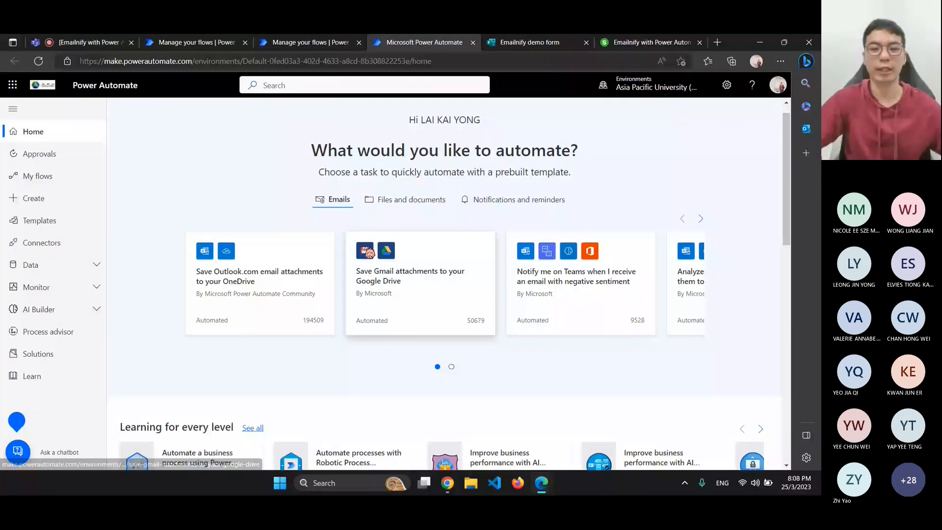
scroll(395, 332, "down", 1)
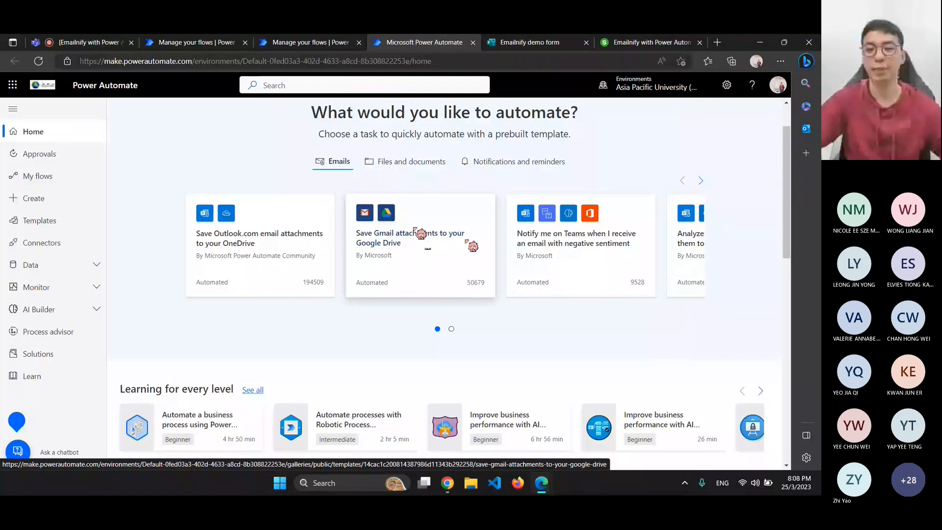
left_click(701, 181)
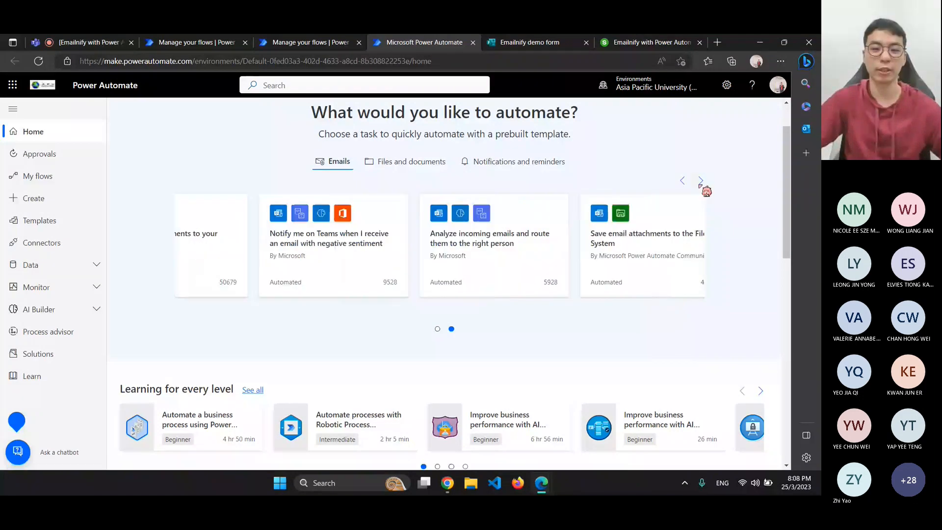
scroll(326, 280, "down", 6)
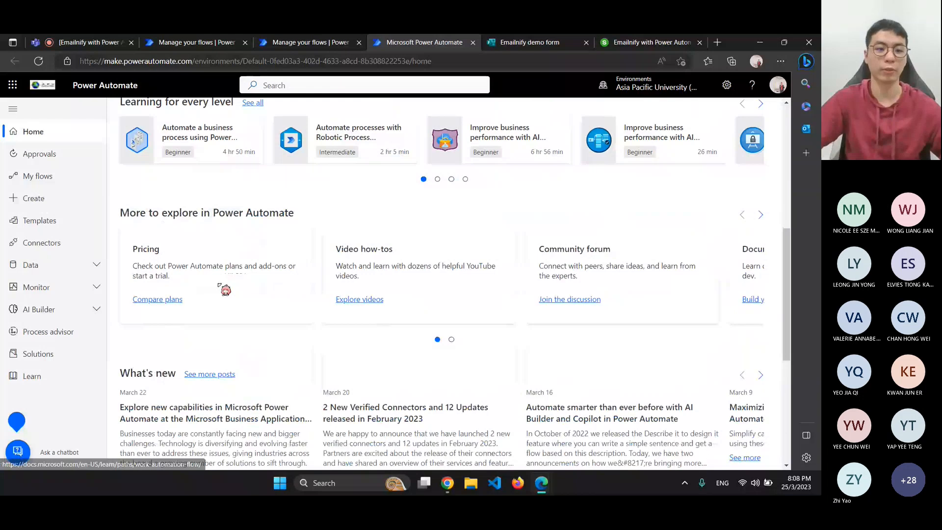
scroll(225, 289, "down", 5)
scroll(451, 270, "down", 2)
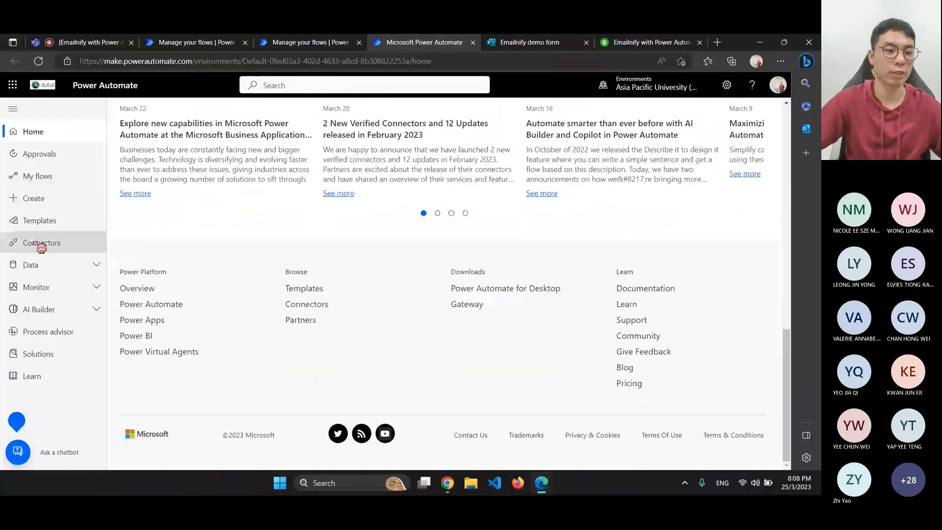
Scroll through the All connectors grid on the Connectors page
left_click(41, 243)
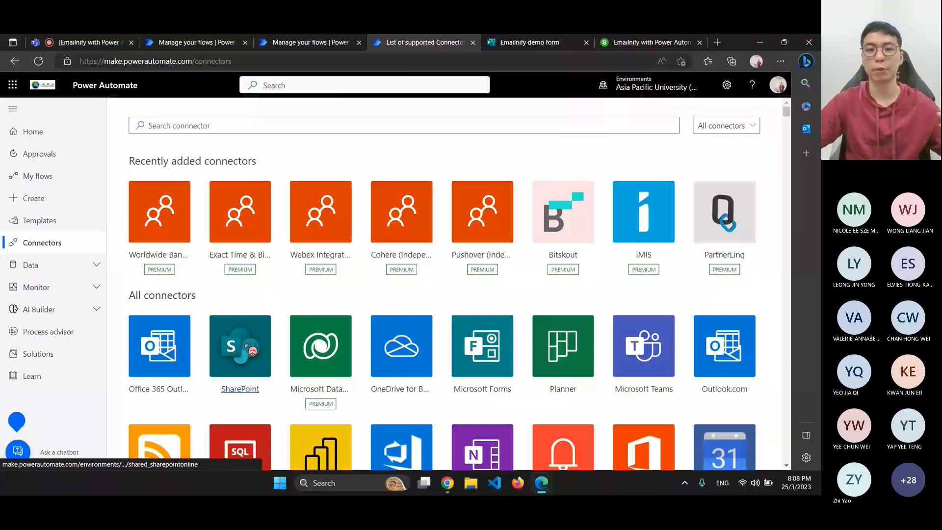
scroll(397, 353, "down", 1)
scroll(397, 352, "down", 1)
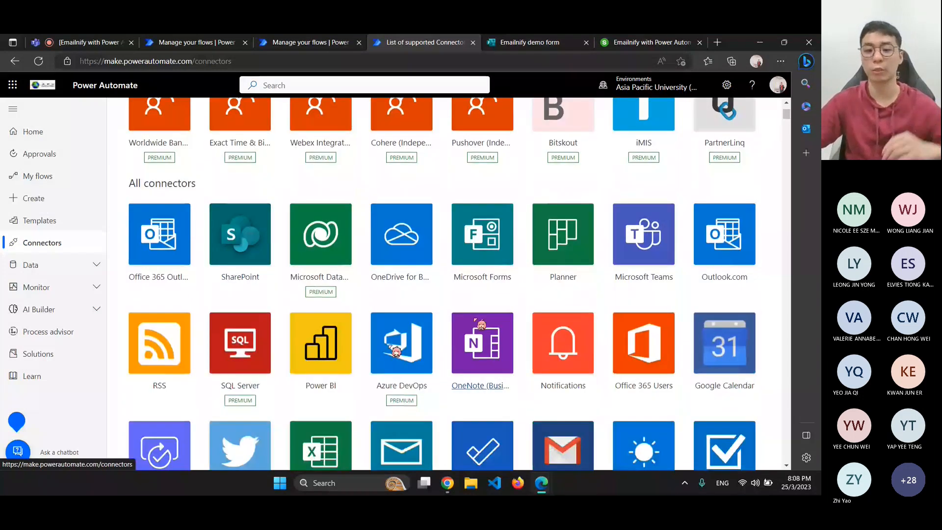
scroll(492, 317, "down", 1)
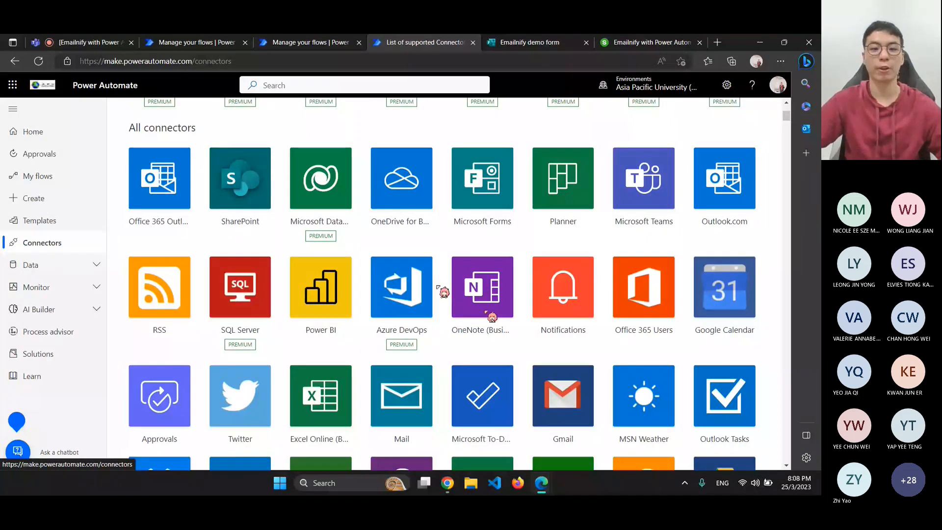
scroll(493, 317, "down", 2)
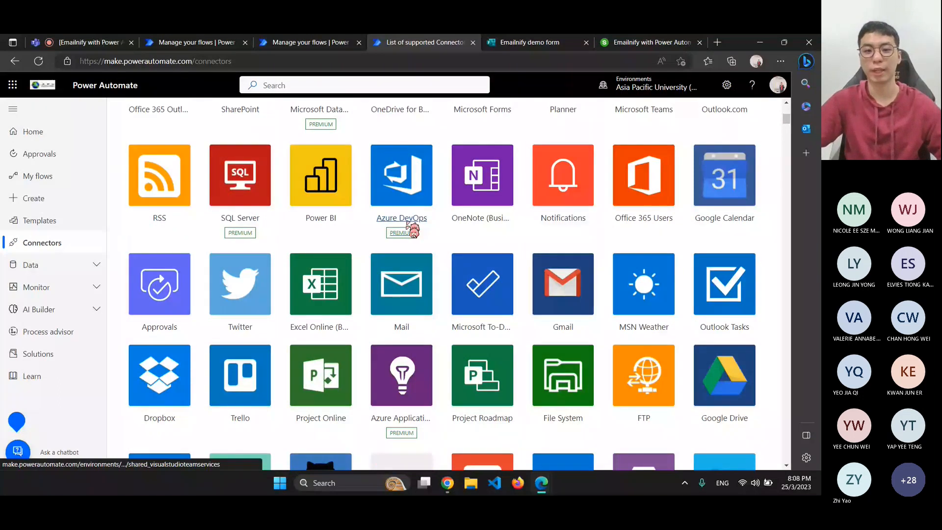
scroll(344, 245, "down", 1)
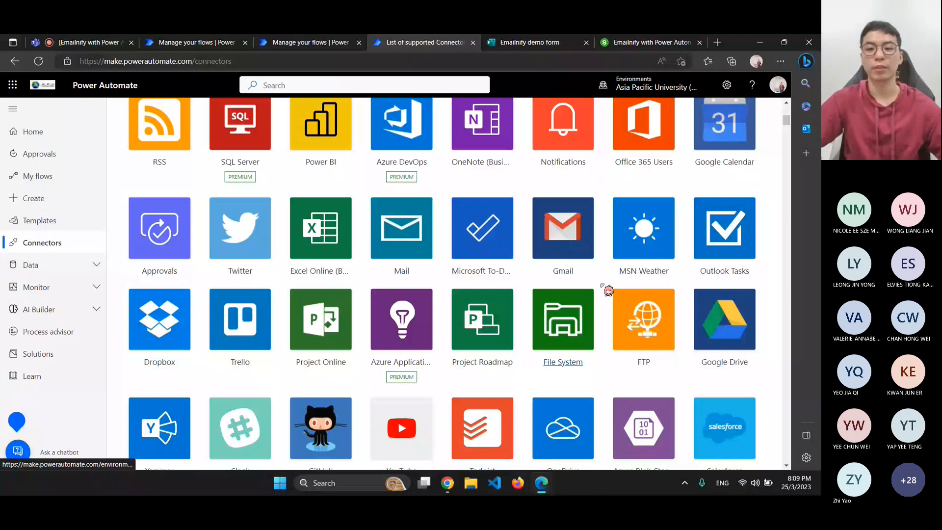
scroll(633, 292, "down", 1)
scroll(645, 295, "down", 1)
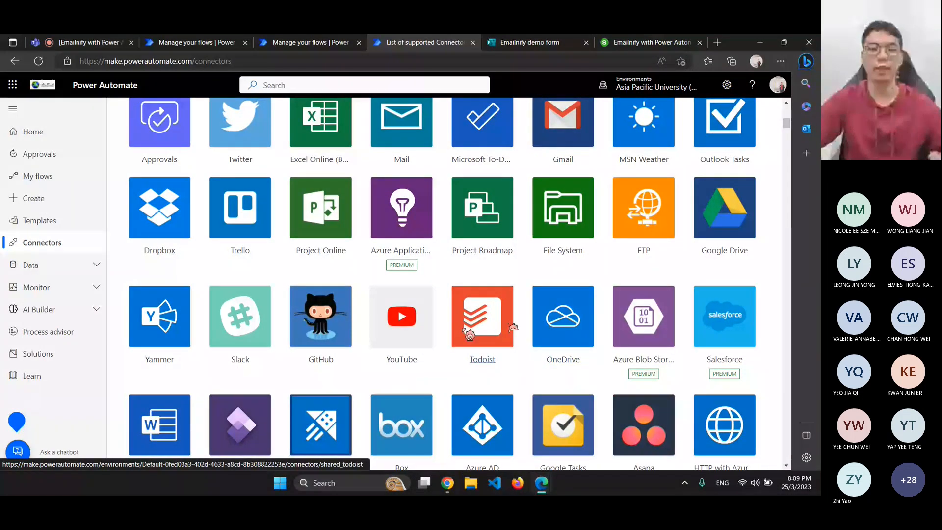
scroll(581, 340, "up", 2)
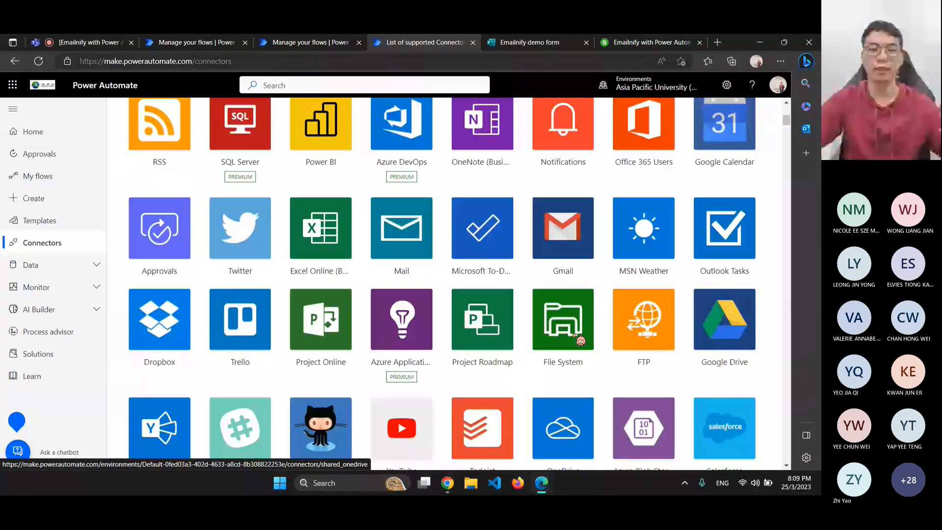
scroll(560, 327, "up", 1)
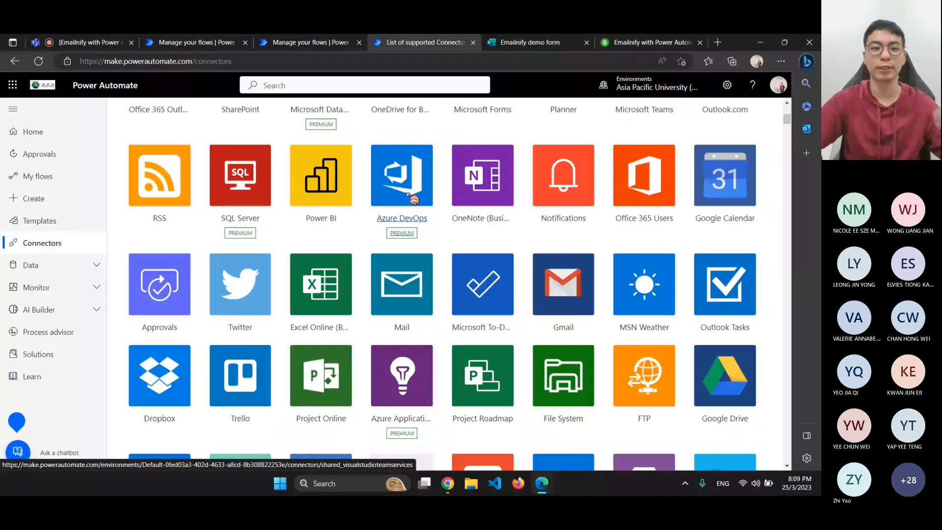
scroll(414, 199, "down", 1)
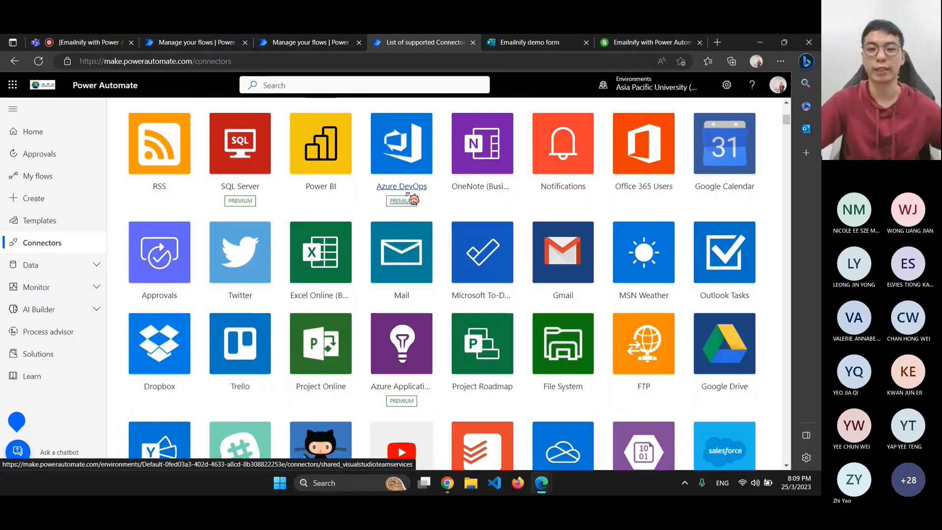
scroll(414, 199, "down", 2)
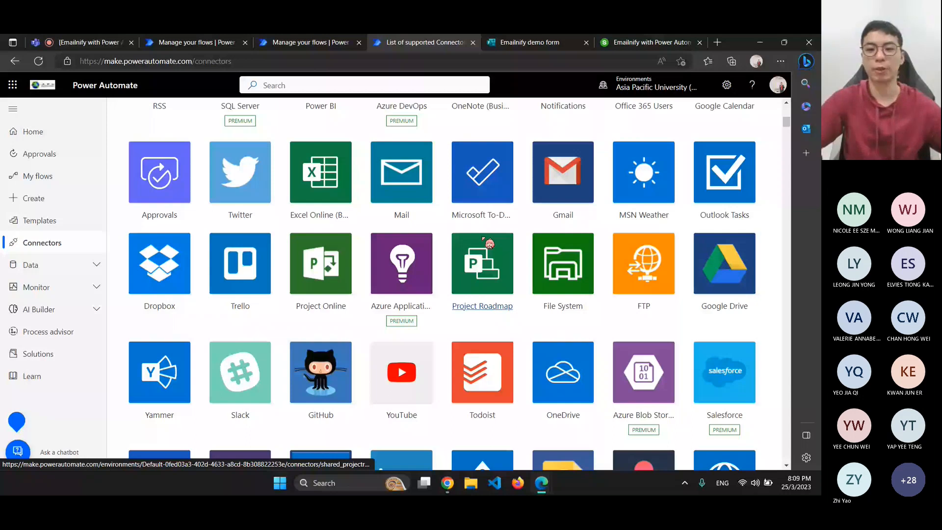
scroll(388, 266, "down", 5)
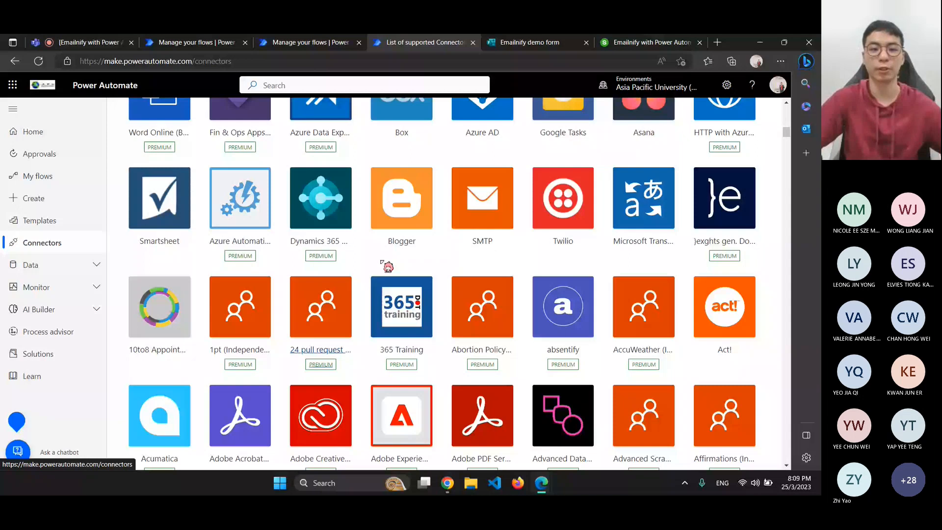
scroll(388, 267, "down", 1)
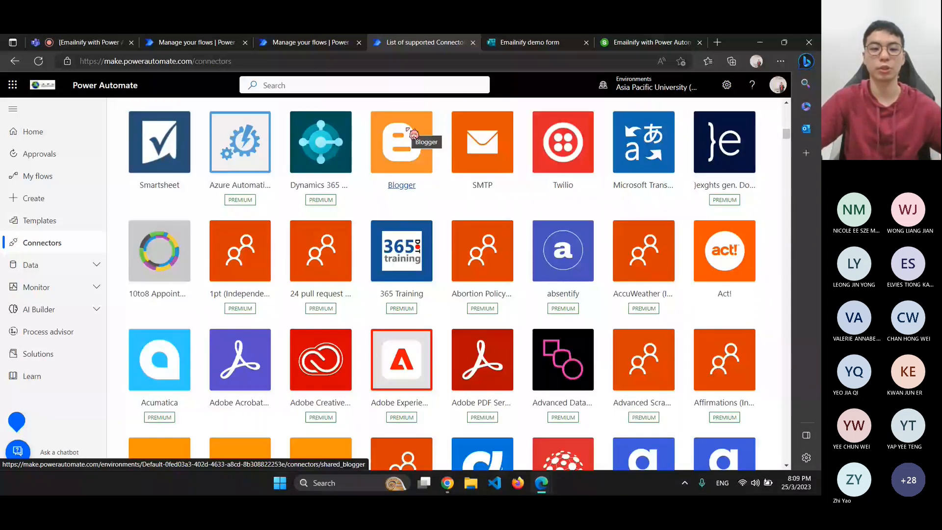
scroll(344, 299, "down", 9)
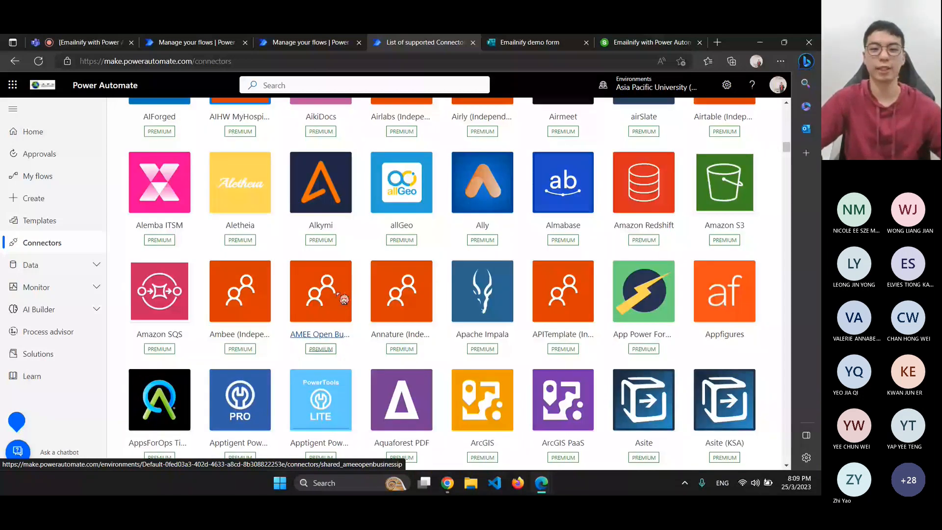
scroll(344, 298, "down", 4)
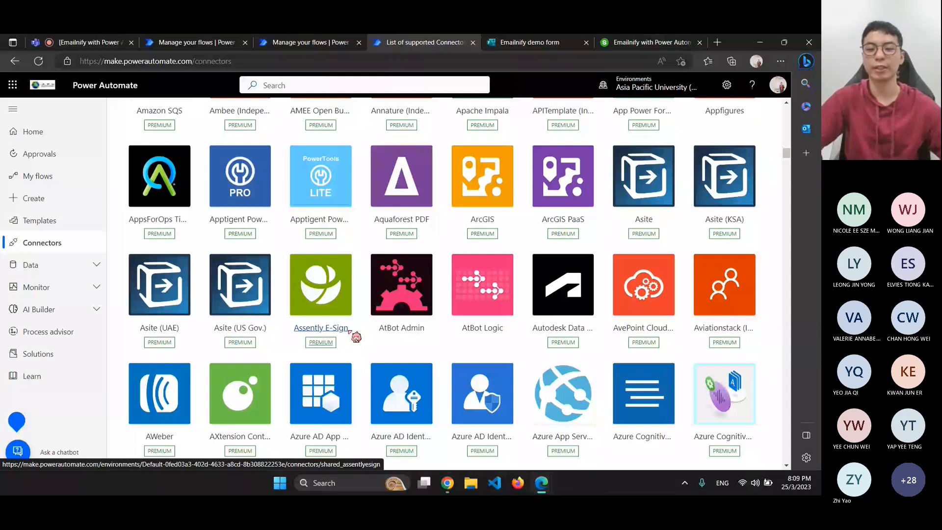
scroll(435, 196, "up", 4)
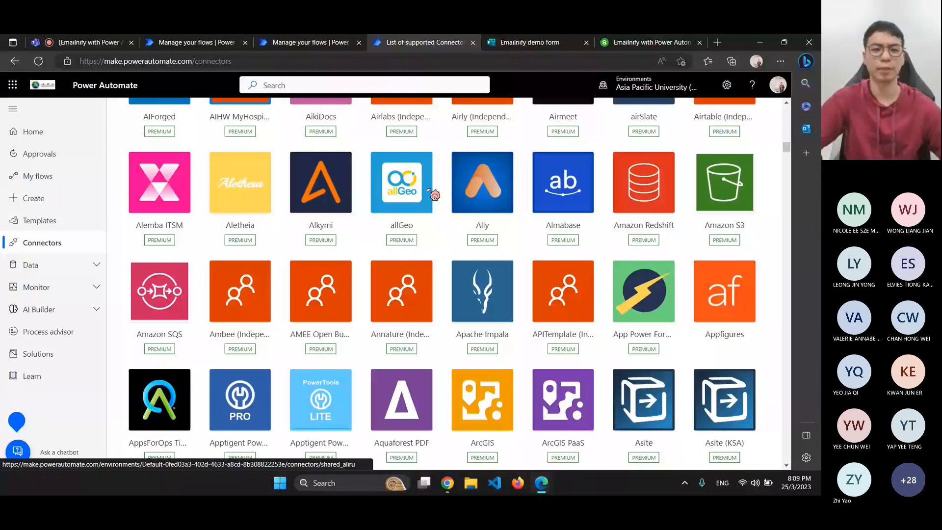
scroll(435, 195, "up", 1)
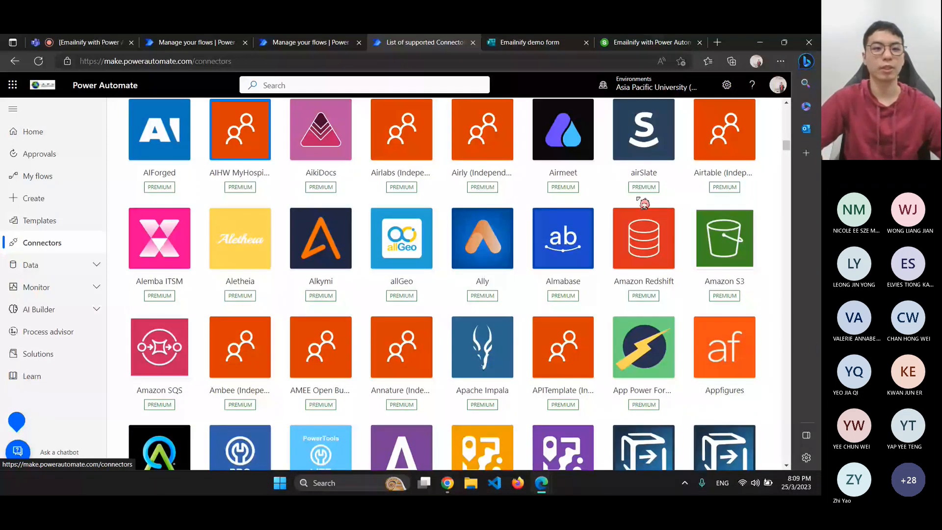
scroll(392, 276, "down", 10)
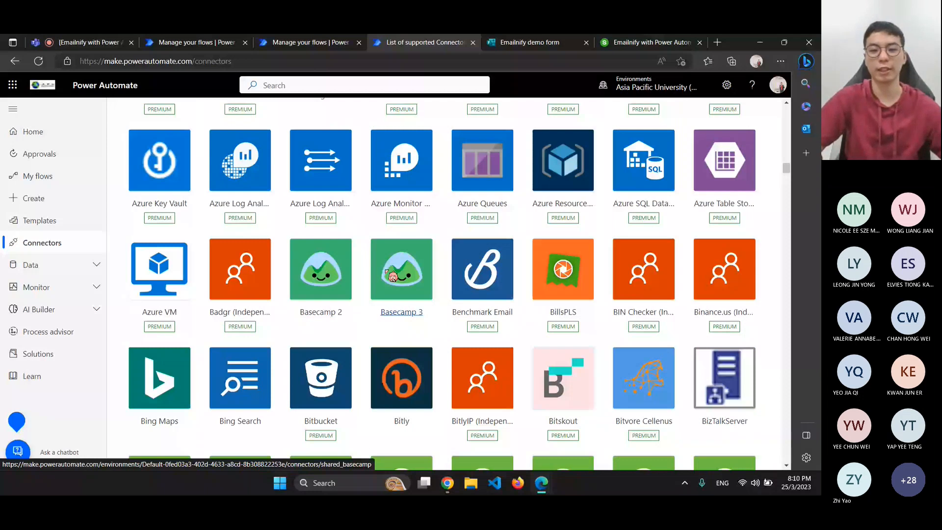
scroll(356, 217, "down", 15)
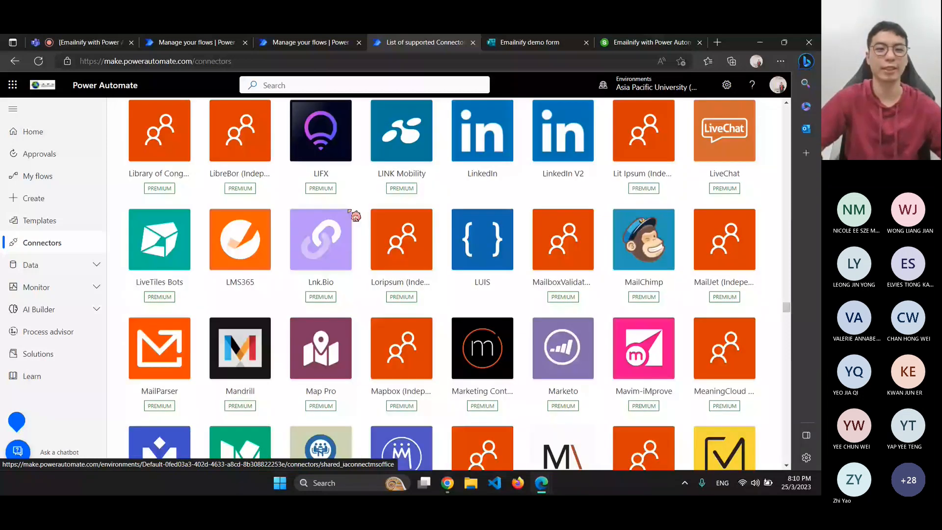
scroll(355, 216, "down", 12)
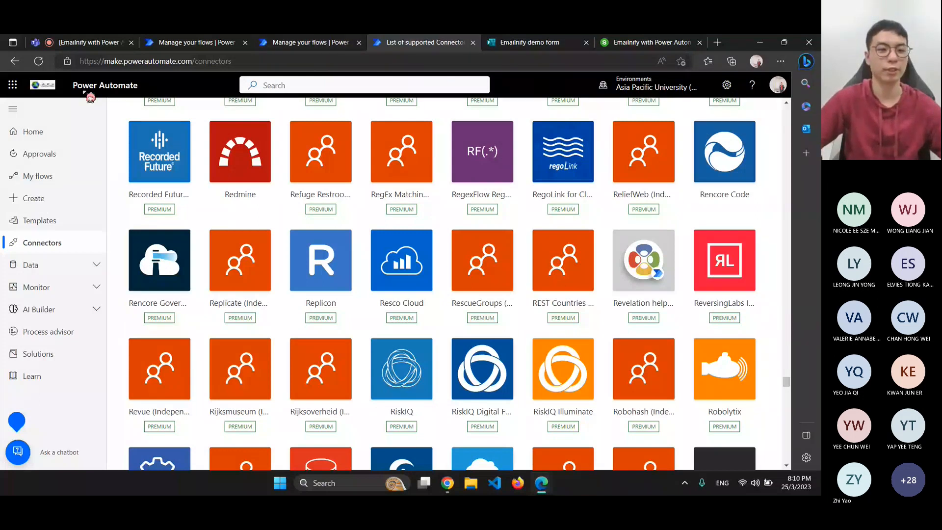
scroll(90, 98, "up", 5)
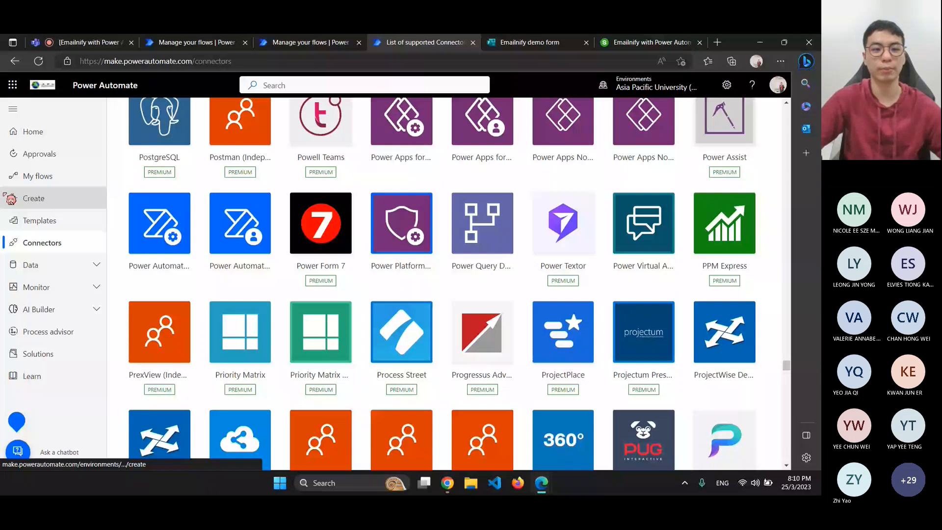
Create an instant cloud flow 'Manual trigger for email' using the 'Manually trigger a flow' trigger
left_click(9, 198)
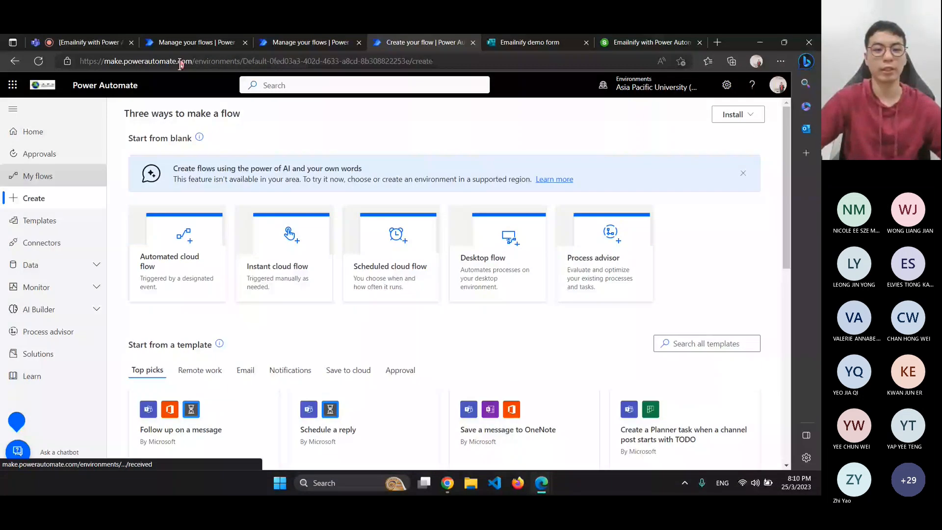
left_click(278, 250)
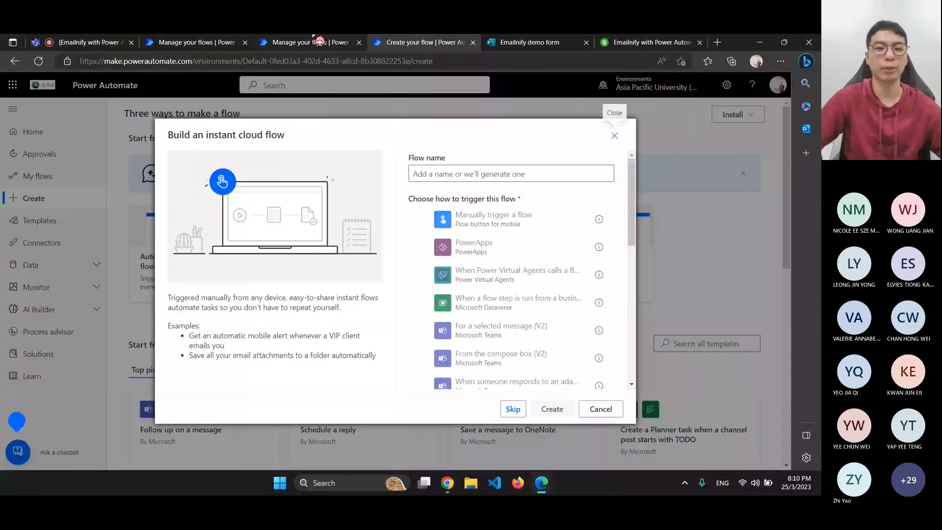
left_click(200, 42)
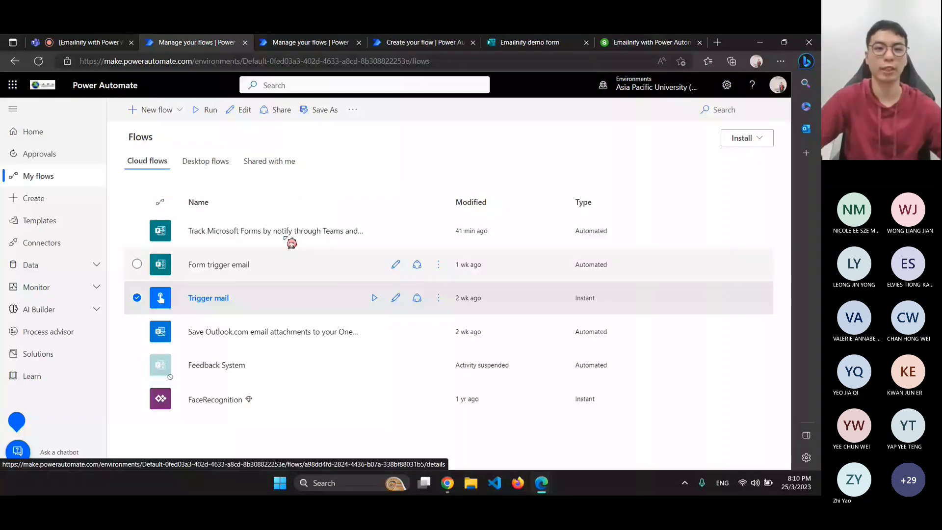
left_click(415, 42)
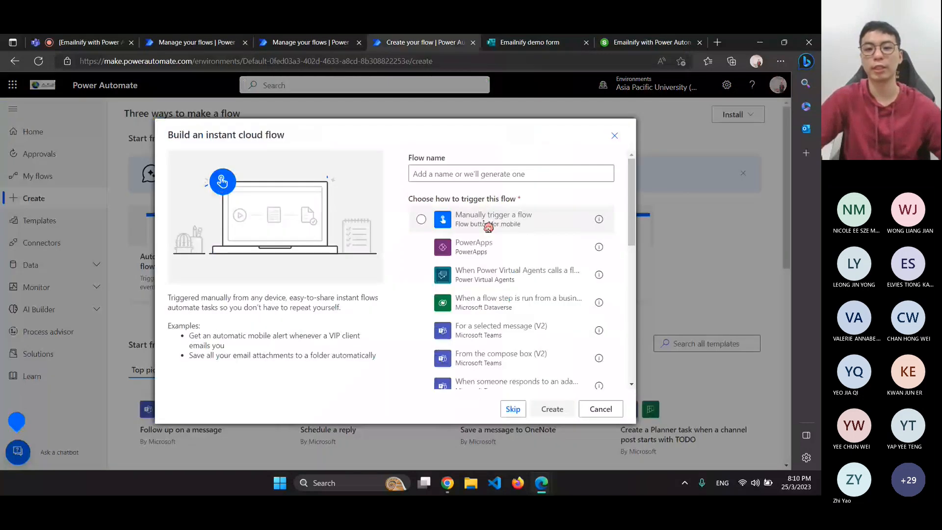
left_click(489, 226)
left_click(443, 169)
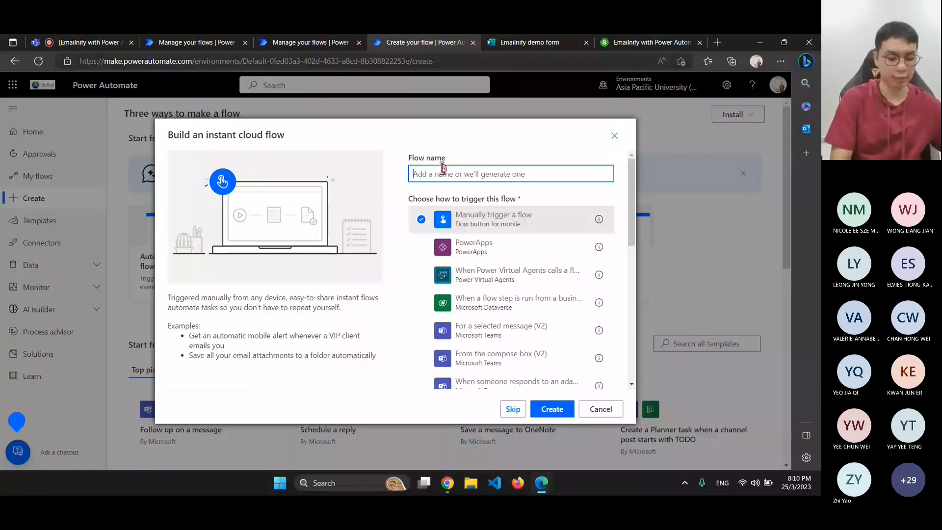
type("Manual")
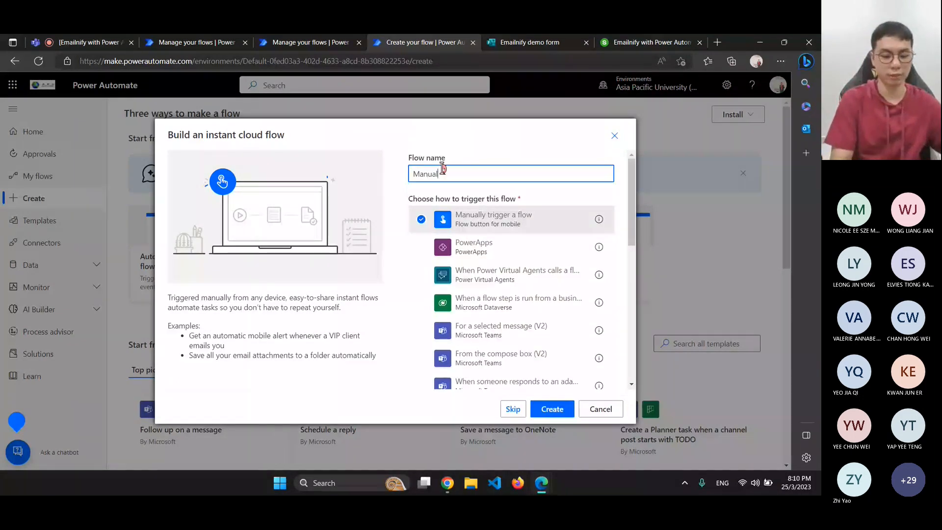
type(" trigger ")
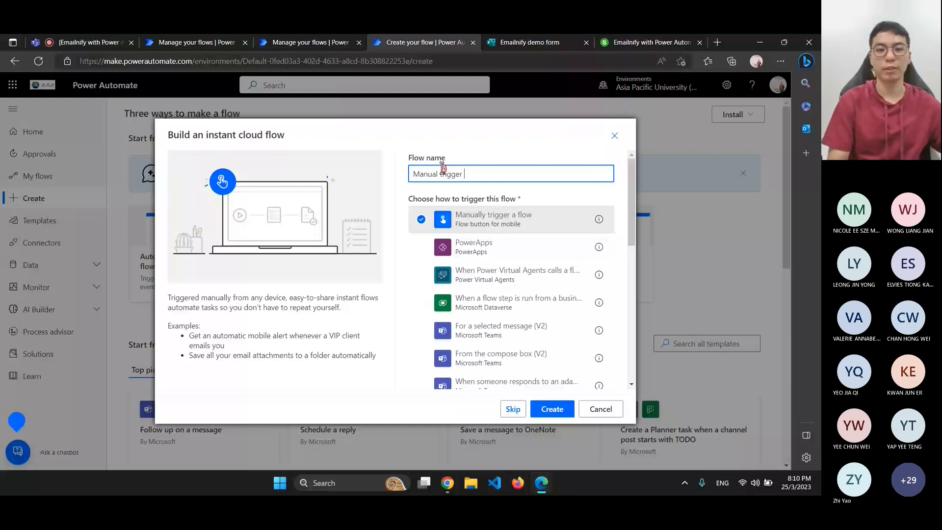
type("for email")
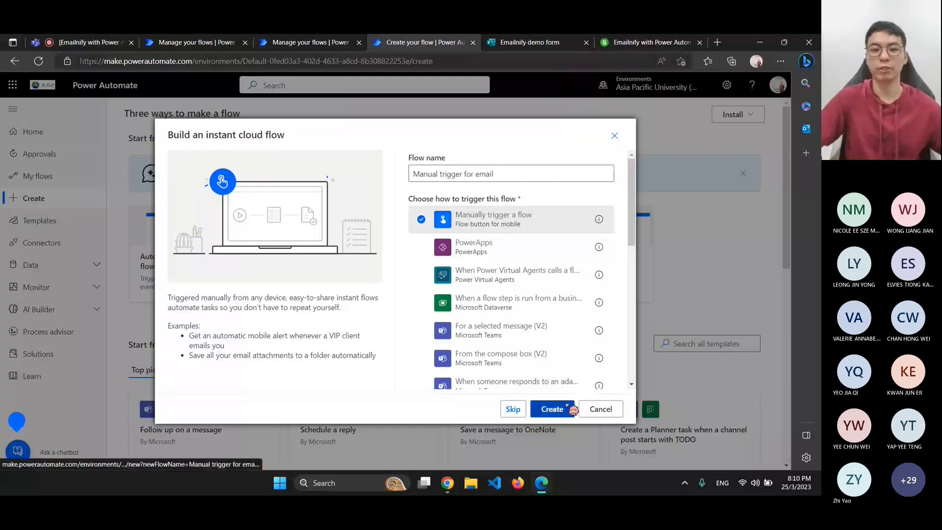
left_click(573, 410)
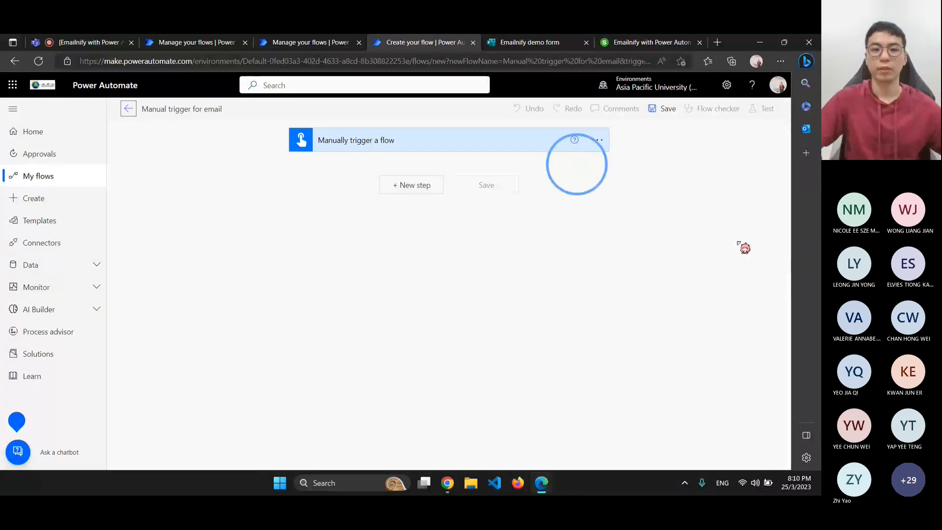
Inspect the manual trigger card's options and input types, closing them without changes
left_click(445, 136)
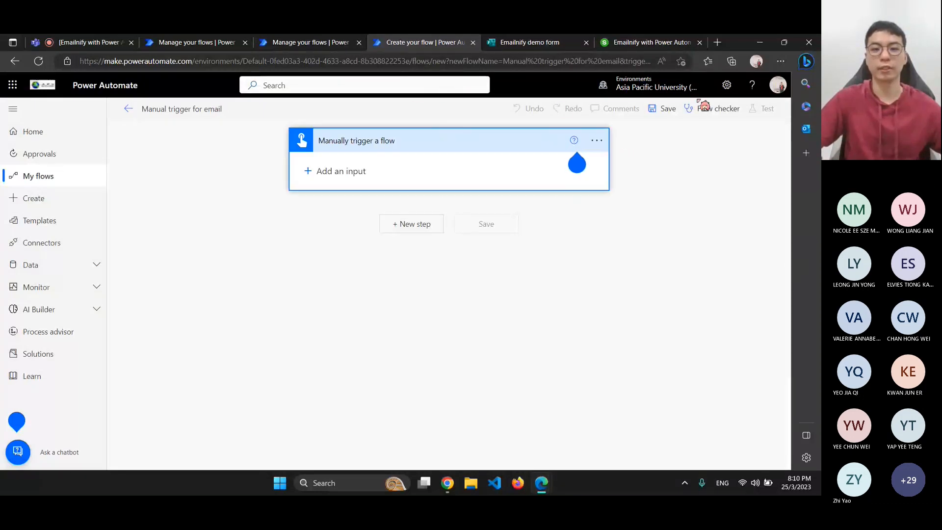
left_click(661, 154)
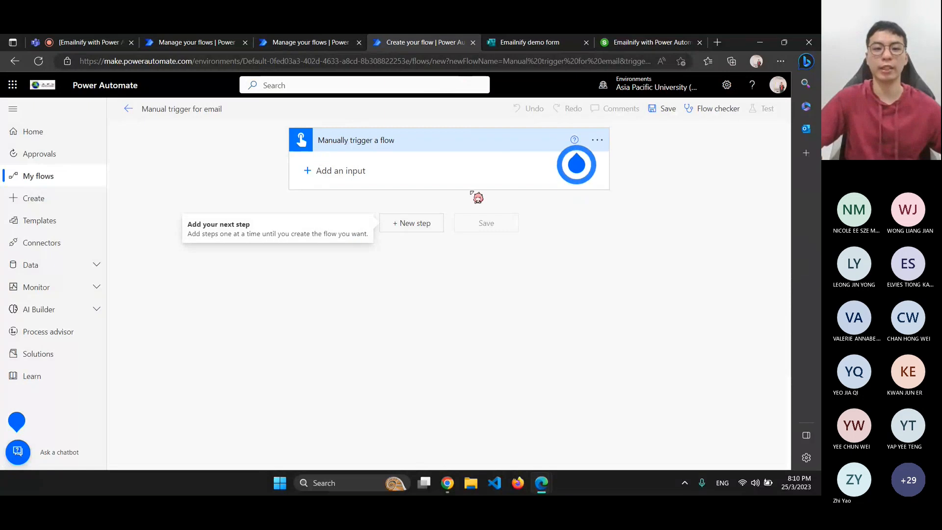
left_click(596, 140)
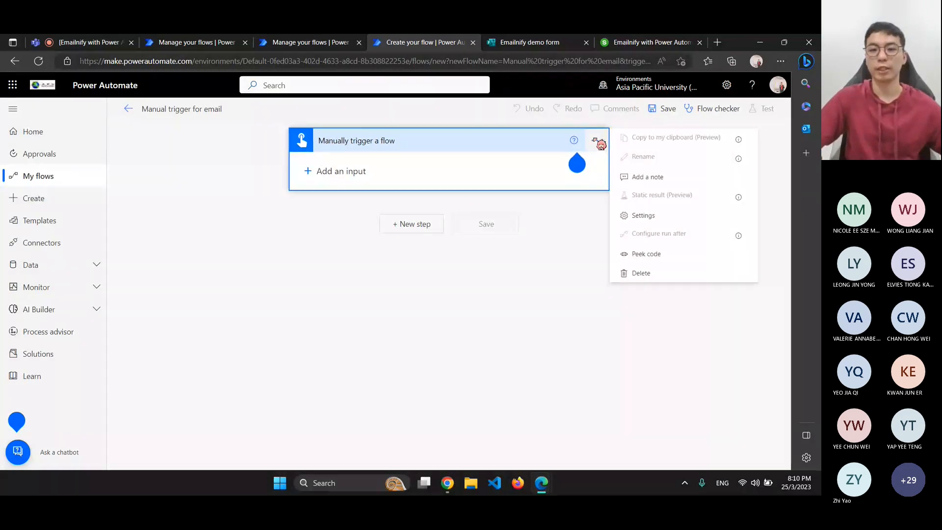
left_click(497, 280)
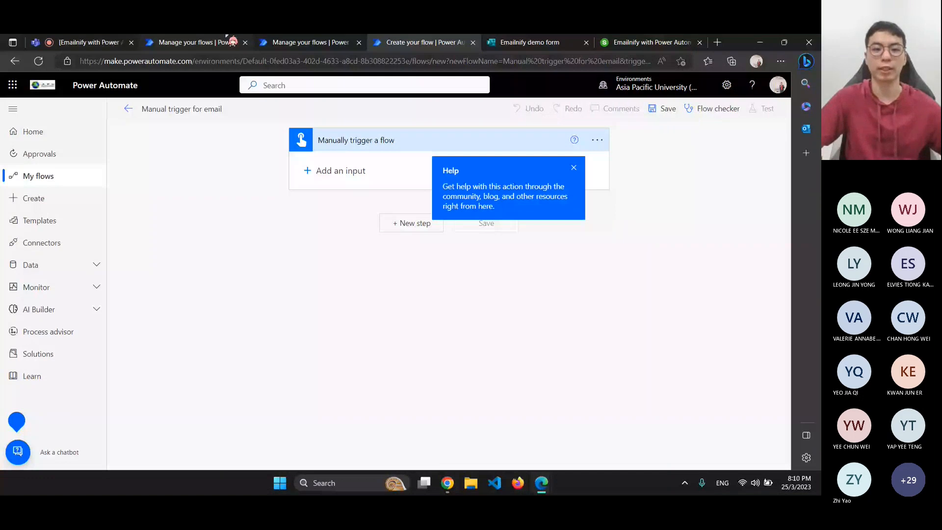
left_click(307, 171)
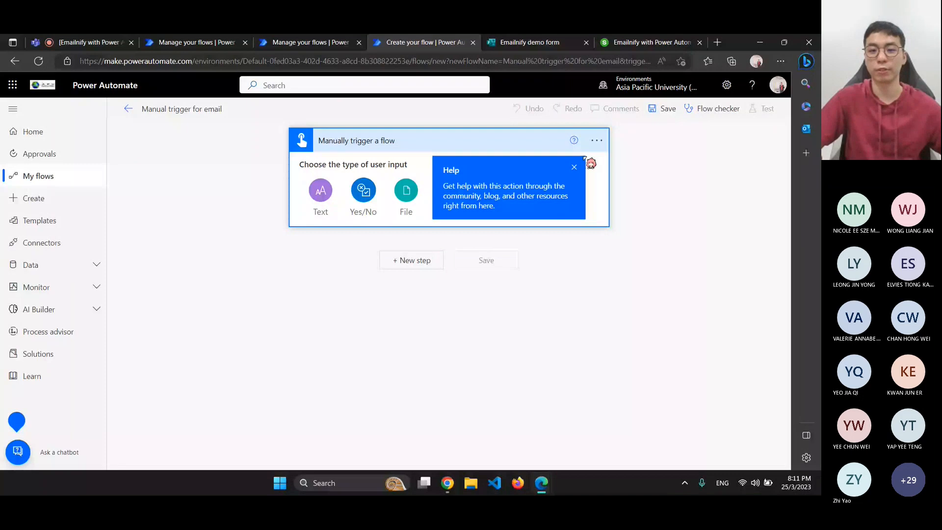
left_click(575, 167)
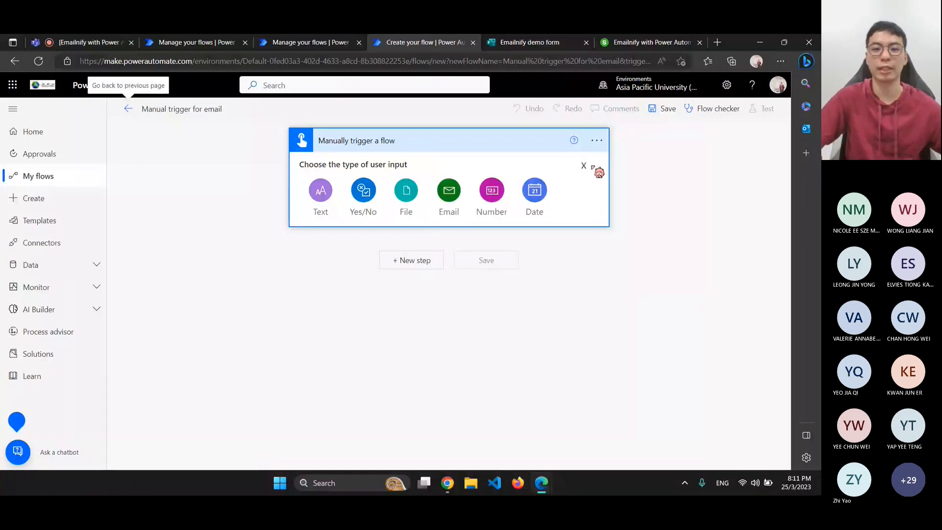
left_click(592, 167)
Search the new step's operations for 'mail' and scroll through the matching email actions
left_click(421, 222)
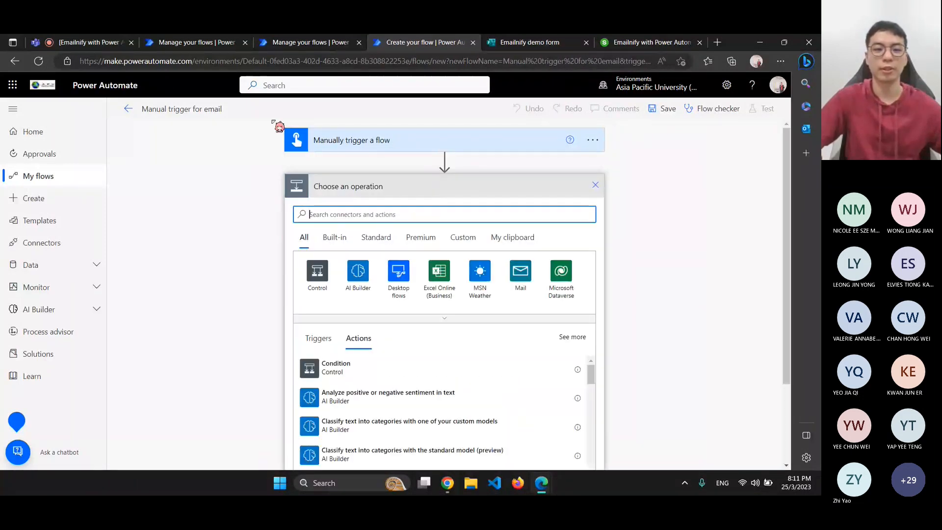
scroll(614, 389, "down", 4)
scroll(619, 395, "up", 4)
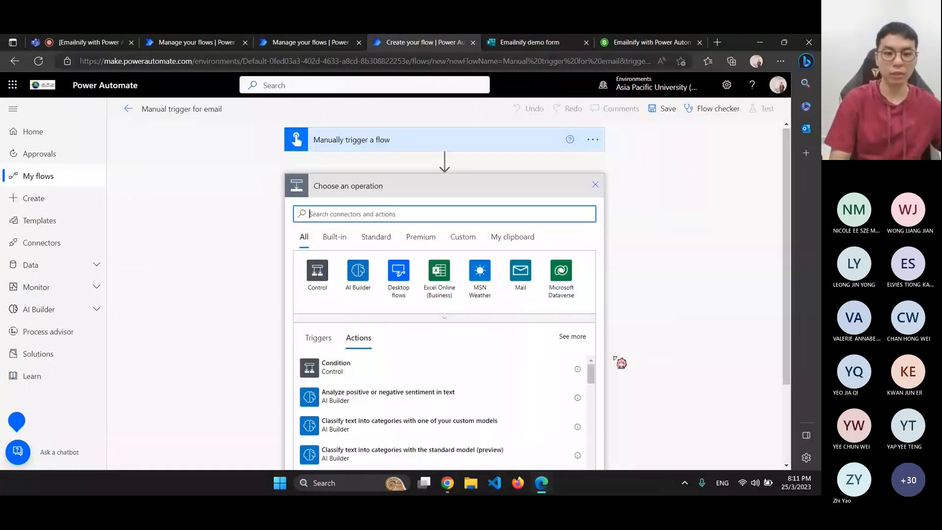
type("mail")
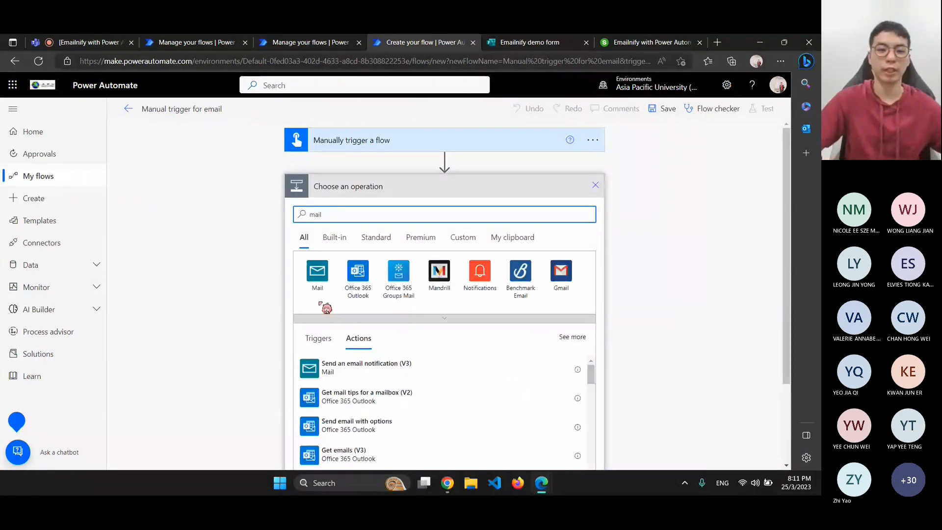
scroll(568, 282, "down", 2)
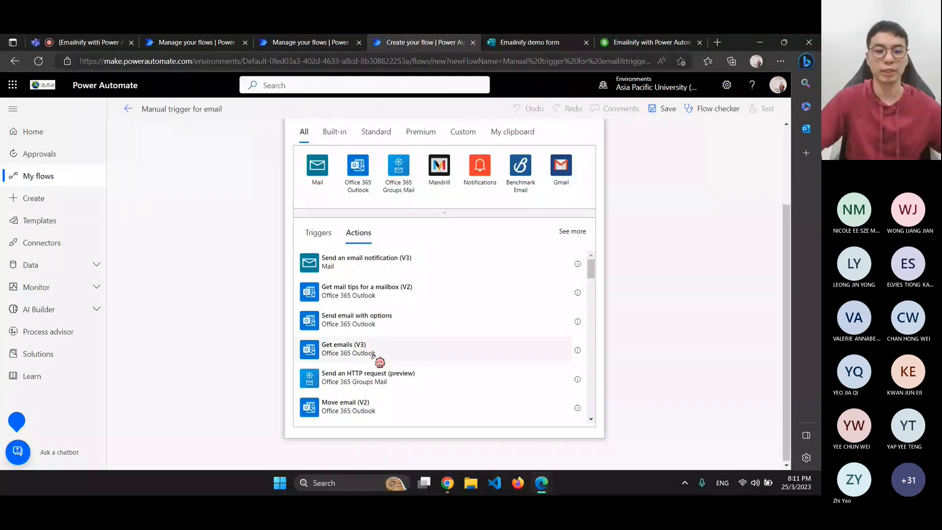
scroll(368, 359, "down", 2)
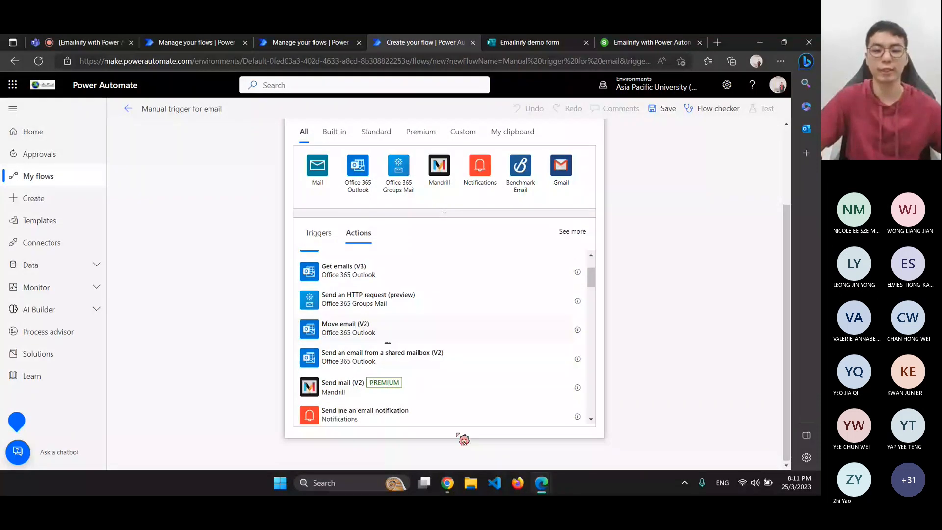
scroll(412, 354, "up", 2)
scroll(412, 354, "down", 2)
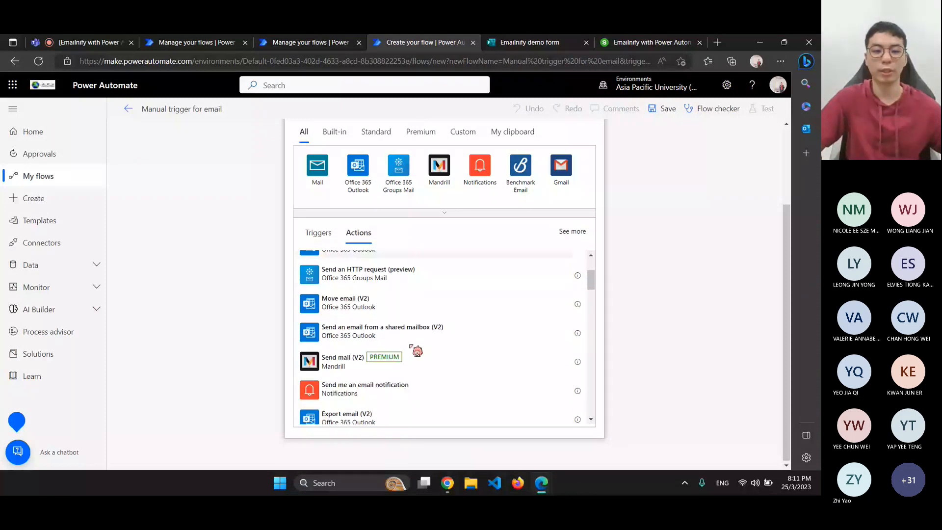
scroll(412, 347, "down", 2)
scroll(383, 327, "down", 2)
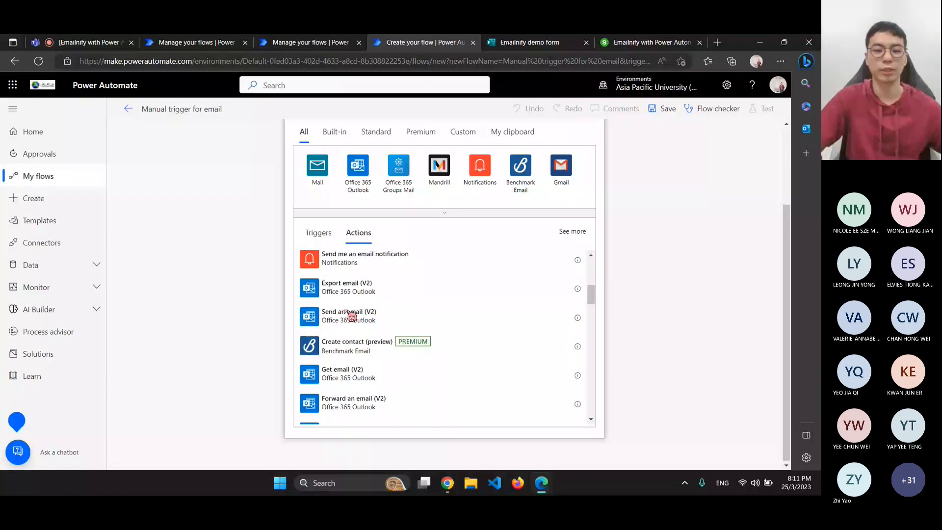
scroll(373, 325, "up", 4)
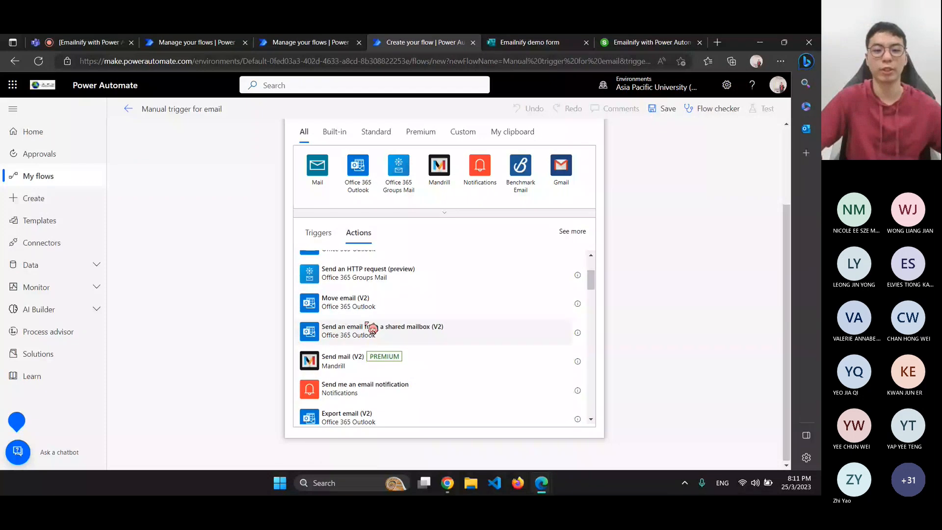
scroll(372, 327, "up", 3)
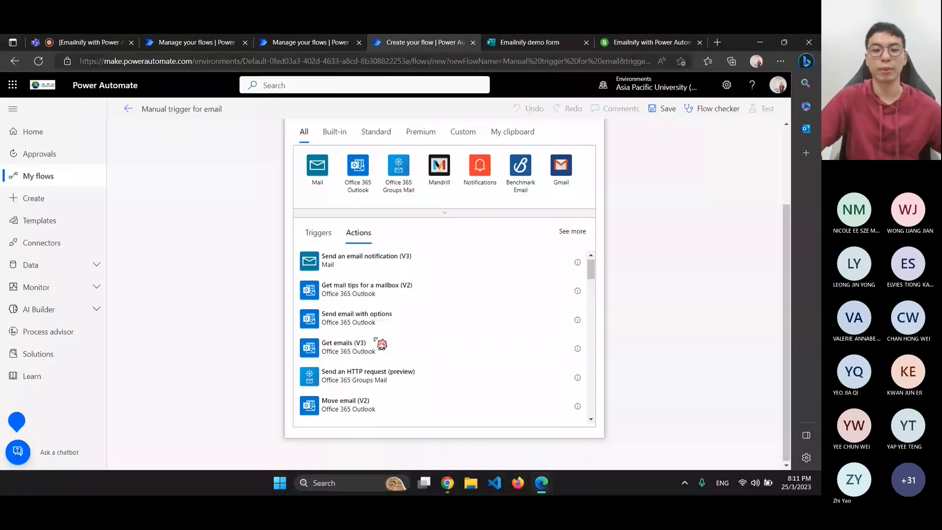
Add a Send an email notification (V3) step to the recipient's address, subject 'Email automation is triggered'
left_click(379, 267)
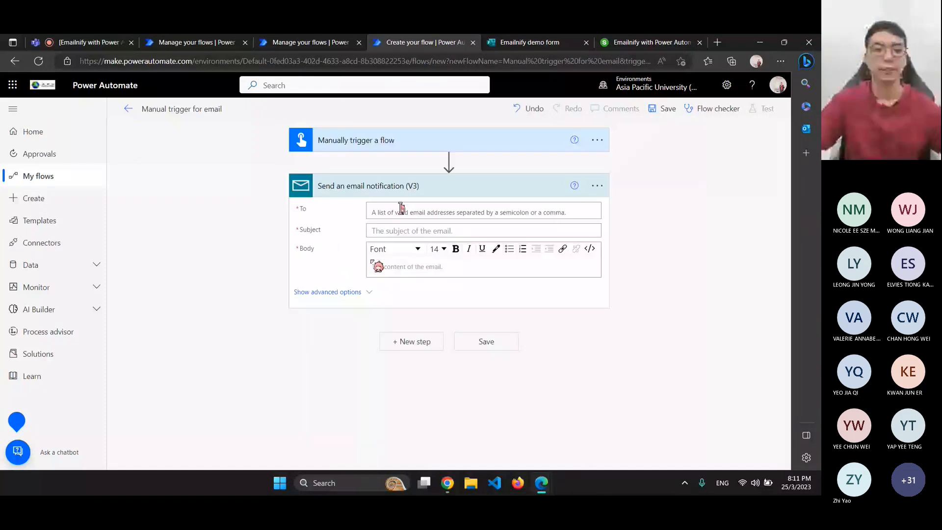
left_click(381, 213)
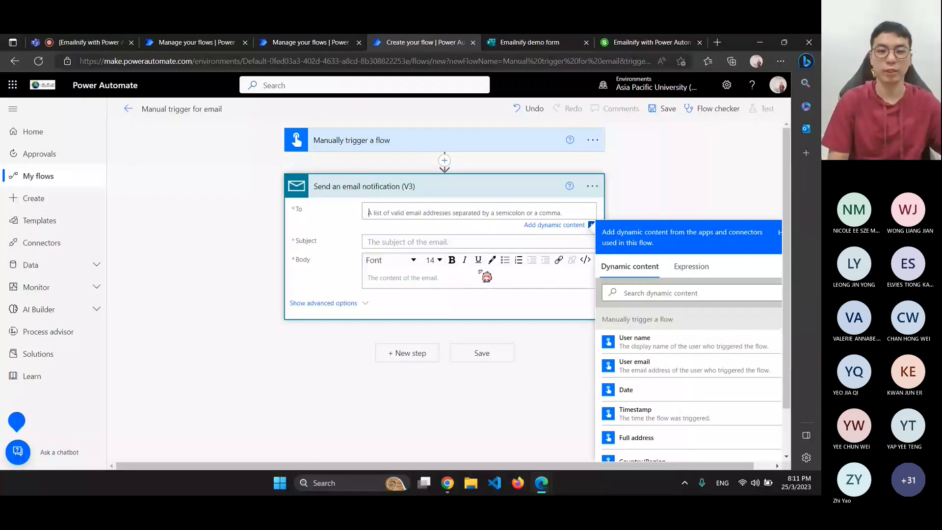
type("tp")
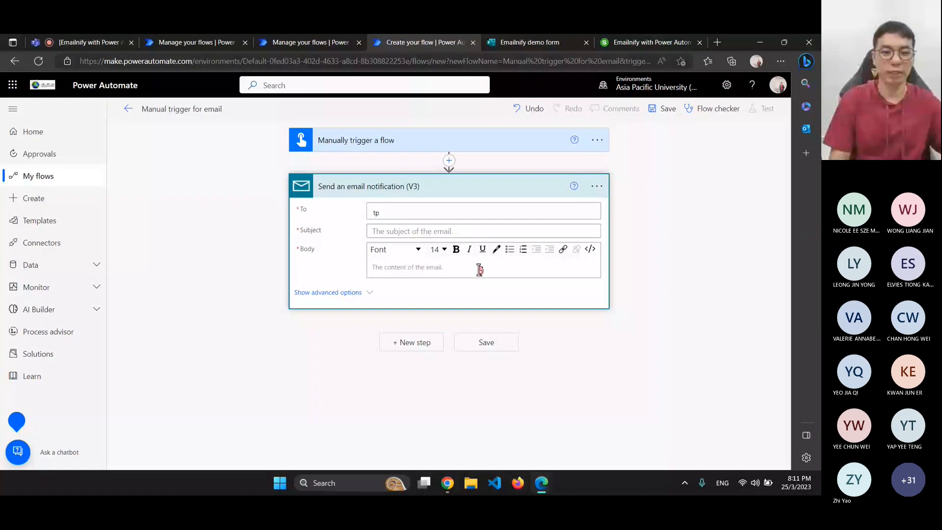
key("BackSpace")
key("BackSpace")
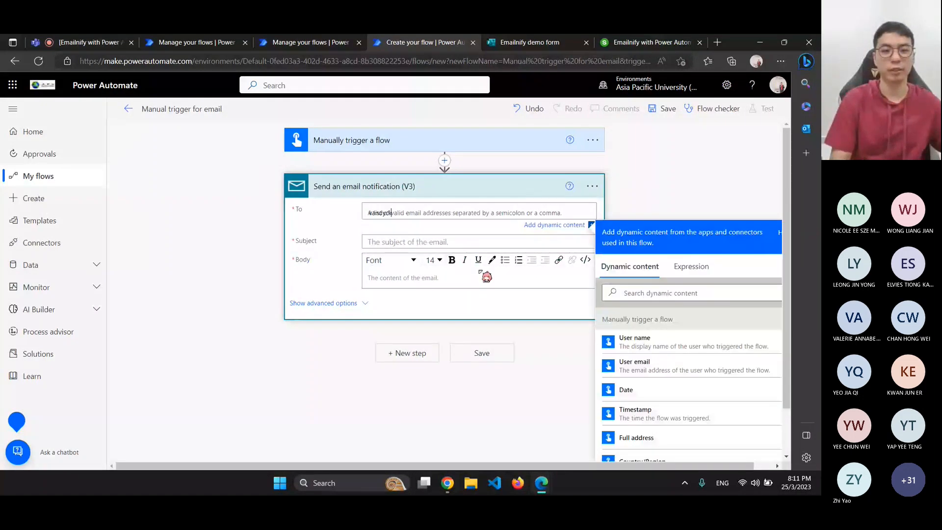
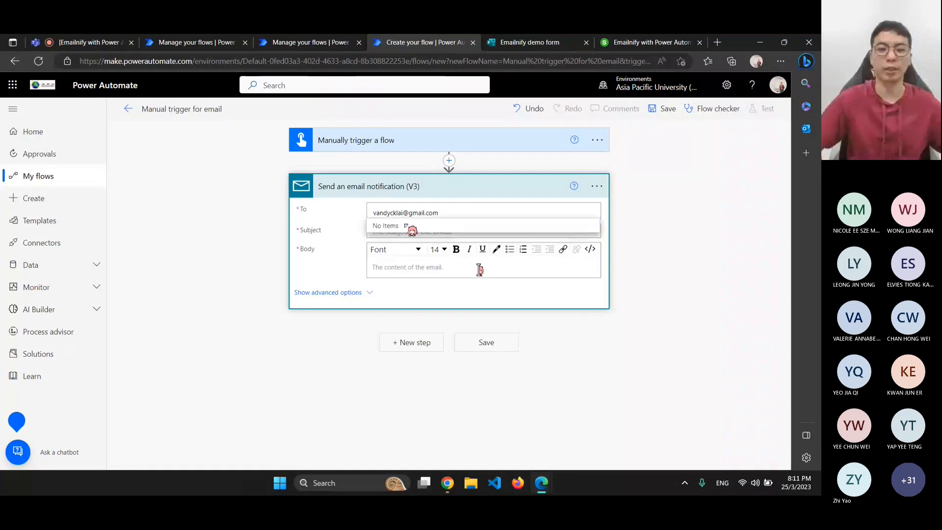
left_click(405, 225)
left_click(409, 231)
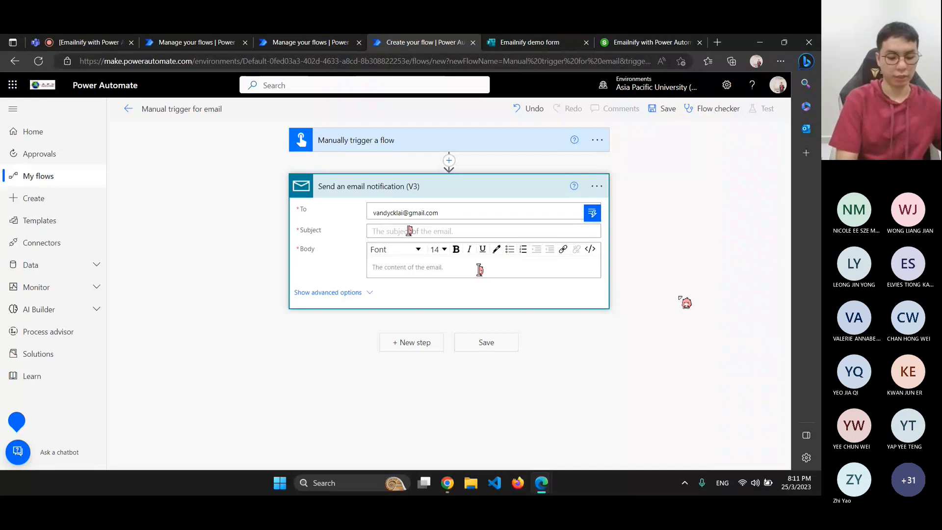
type("Email aut")
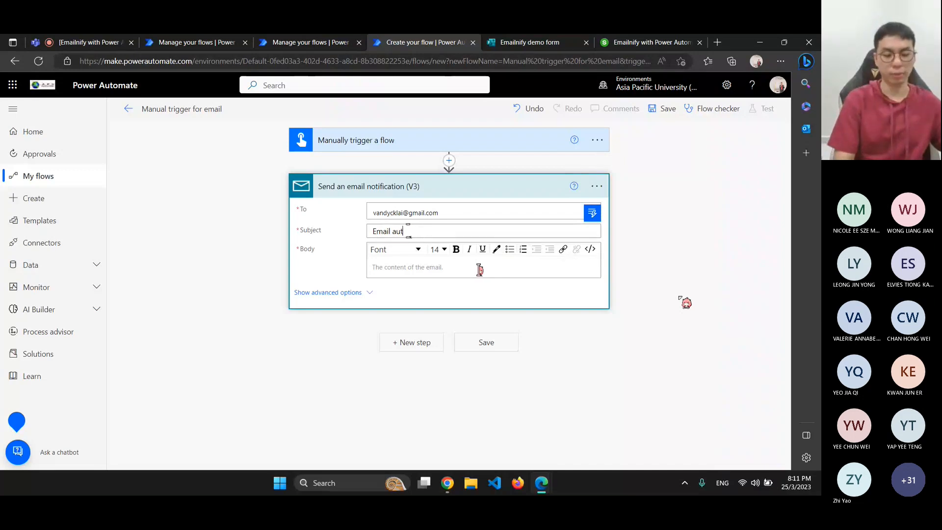
type("omation is t")
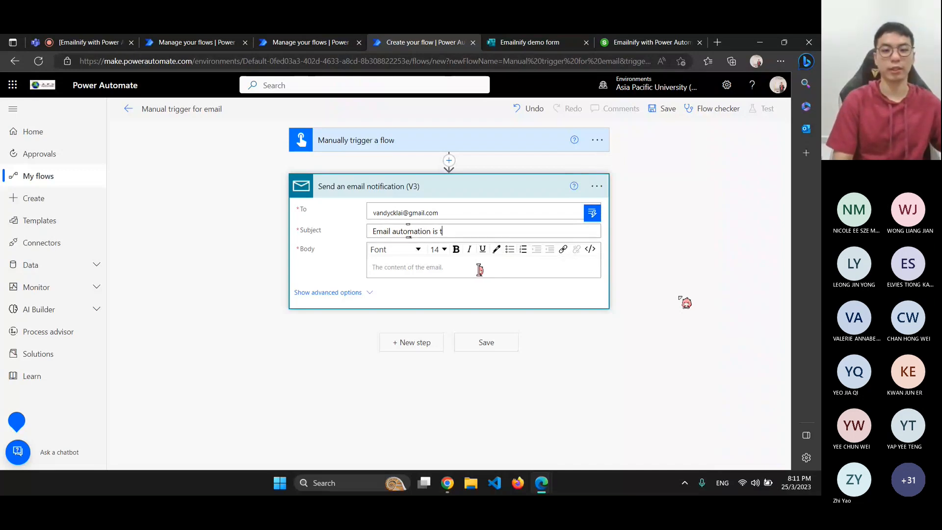
type("riggered")
Write the email body 'Success first automation.'
left_click(399, 270)
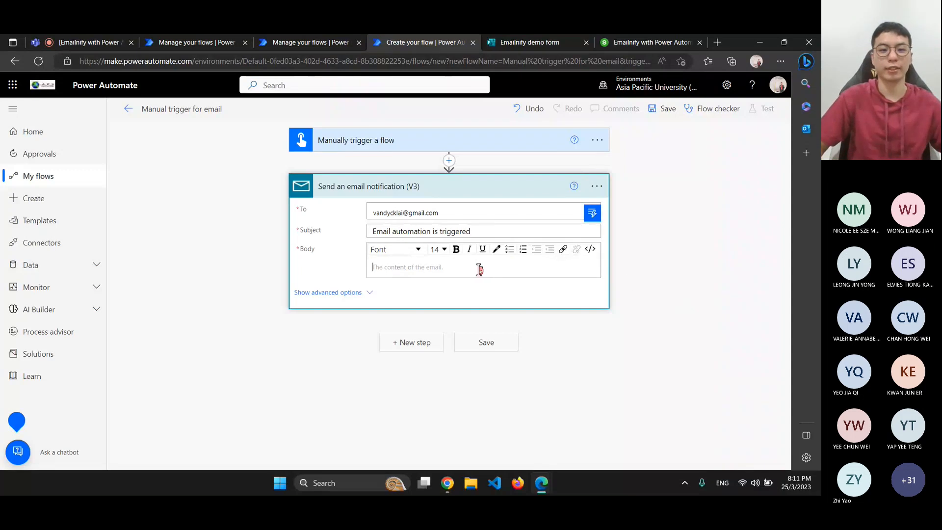
type("succe")
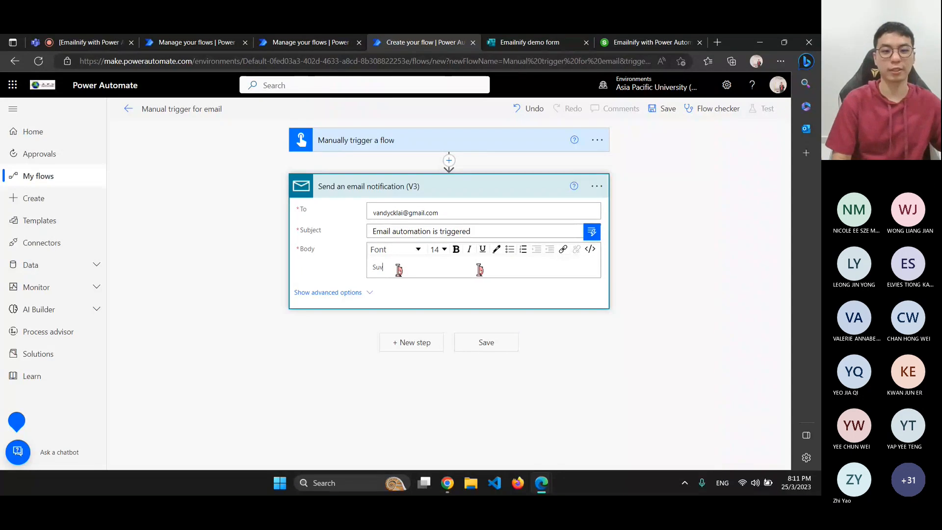
type("ss")
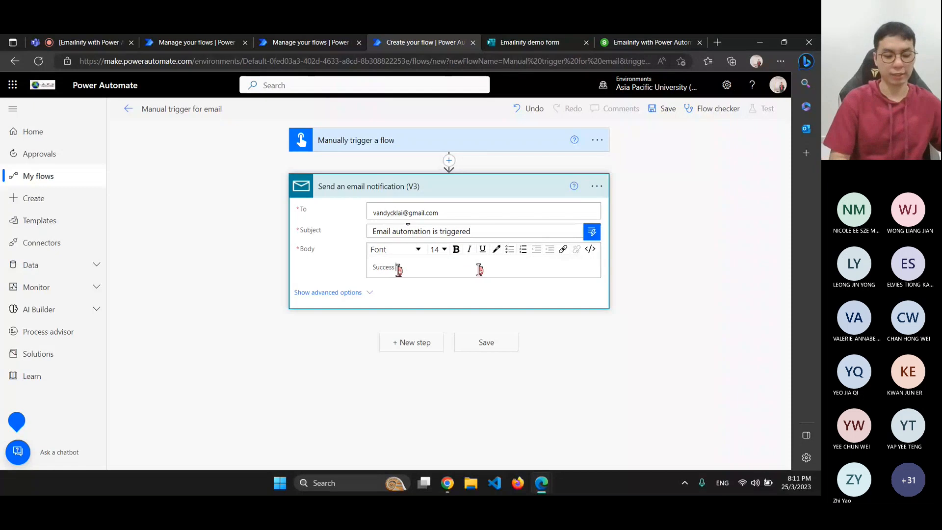
type(" Test aut")
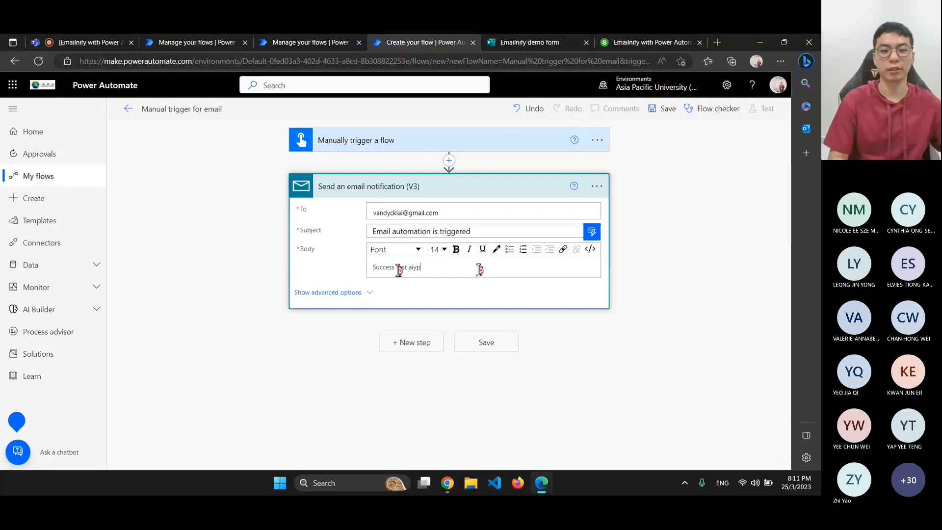
type("omation.")
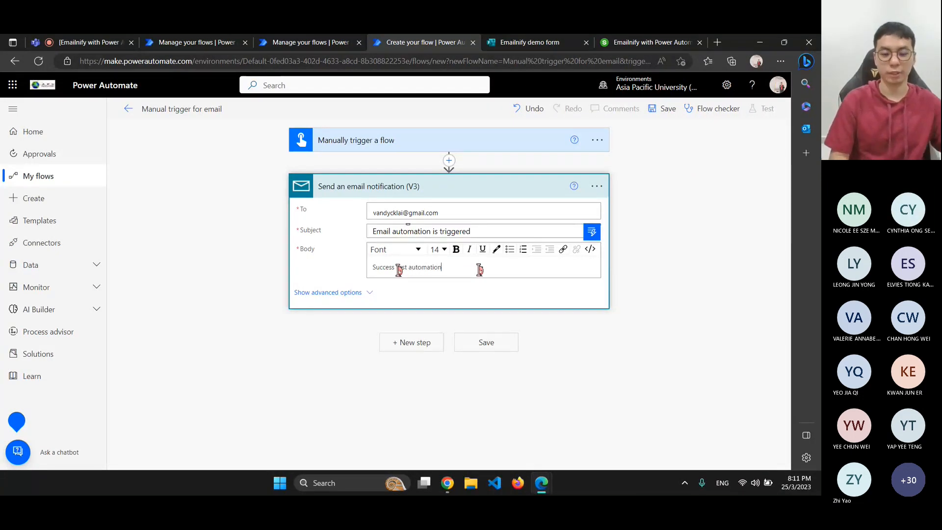
left_click(243, 227)
Review the advanced CC, BCC and Attachment fields, then collapse them and view the step's options
left_click(354, 293)
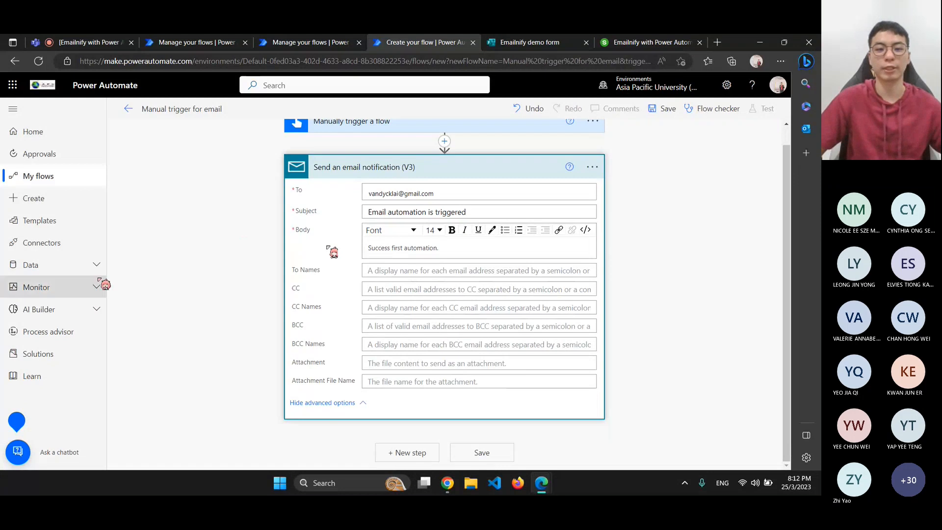
left_click(375, 270)
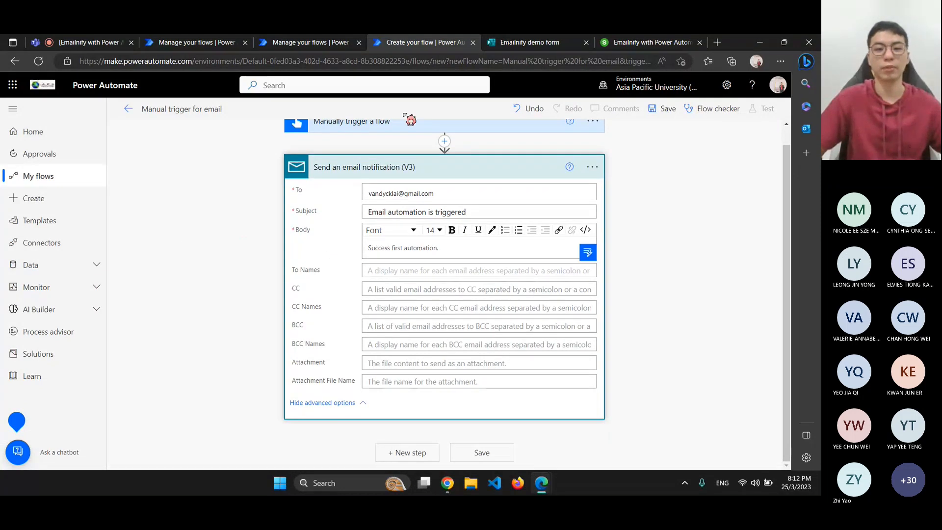
left_click_drag(435, 194, 346, 190)
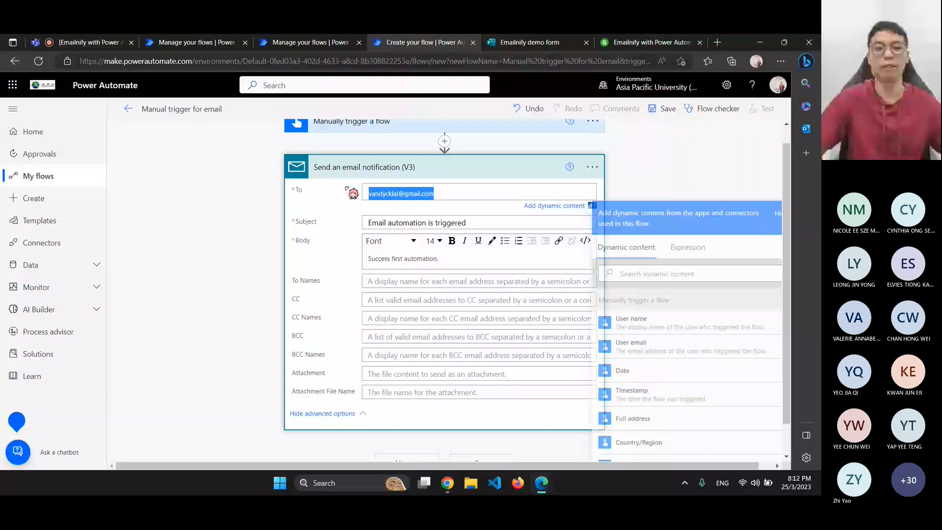
left_click(377, 281)
left_click(443, 208)
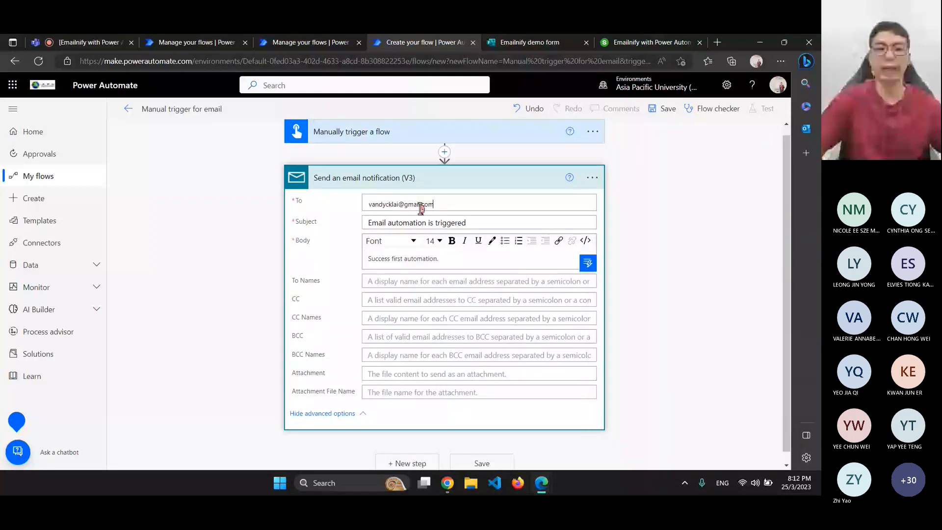
left_click(378, 306)
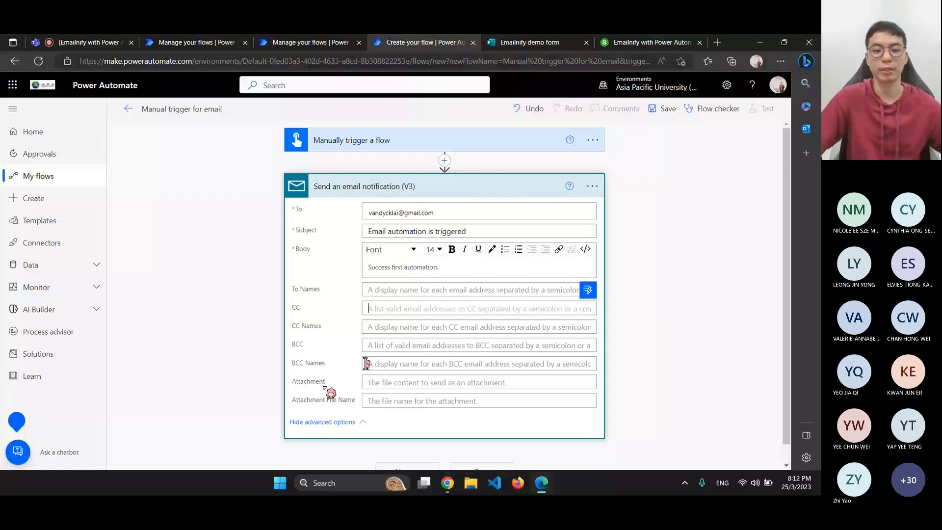
left_click(365, 364)
left_click(390, 379)
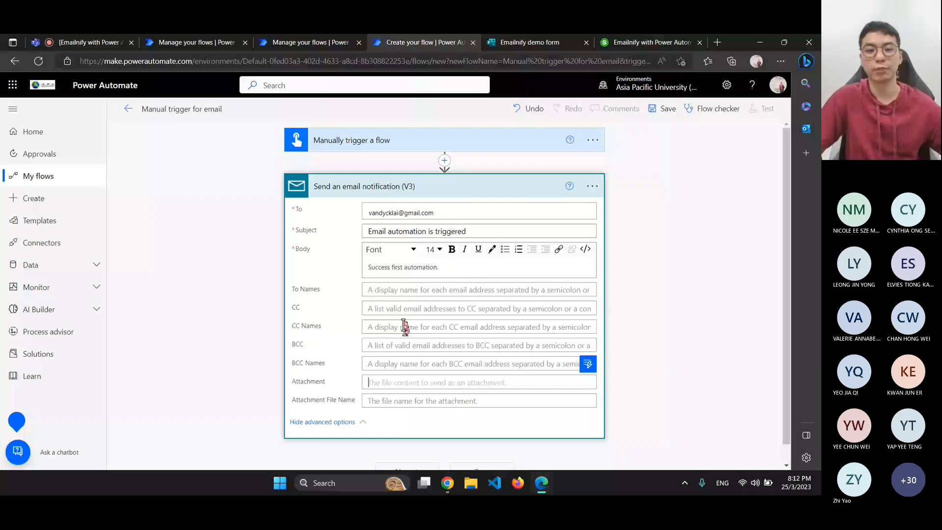
left_click(344, 422)
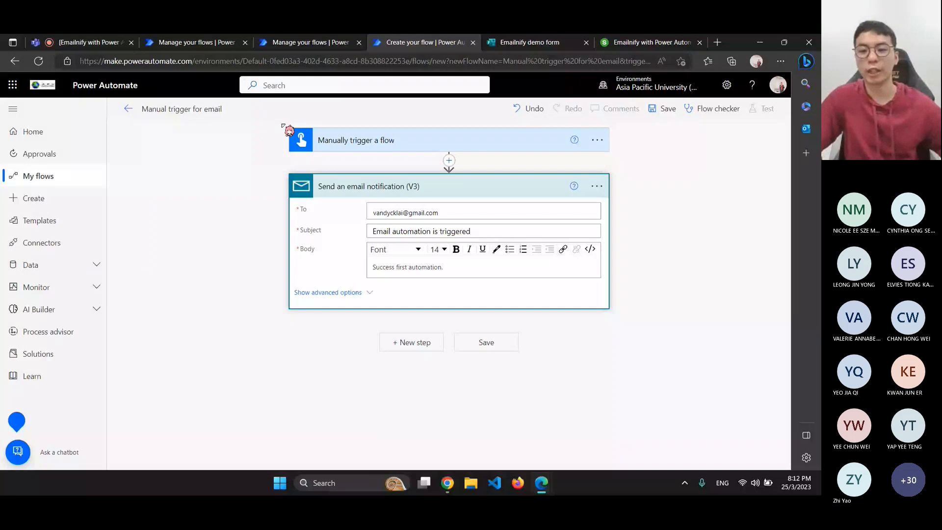
left_click(597, 186)
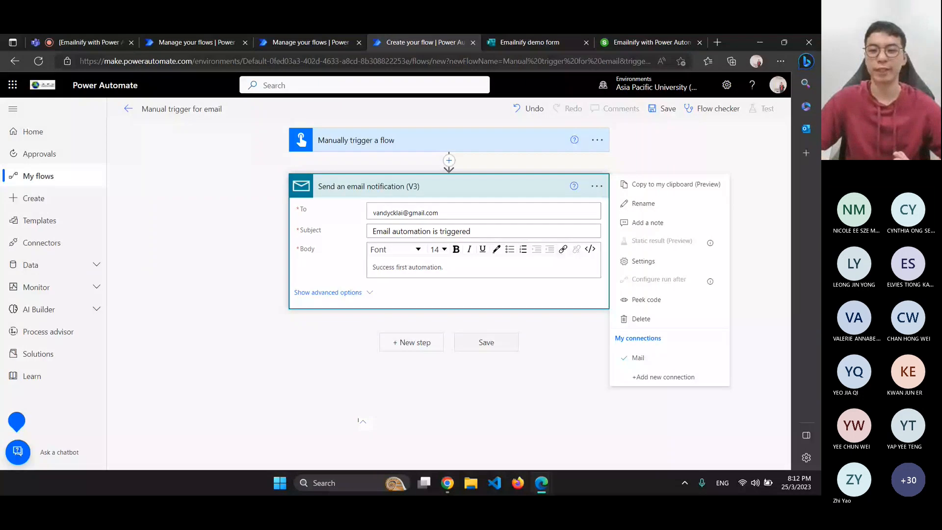
Save the 'Manual trigger for email' flow and go to its details page
left_click(241, 288)
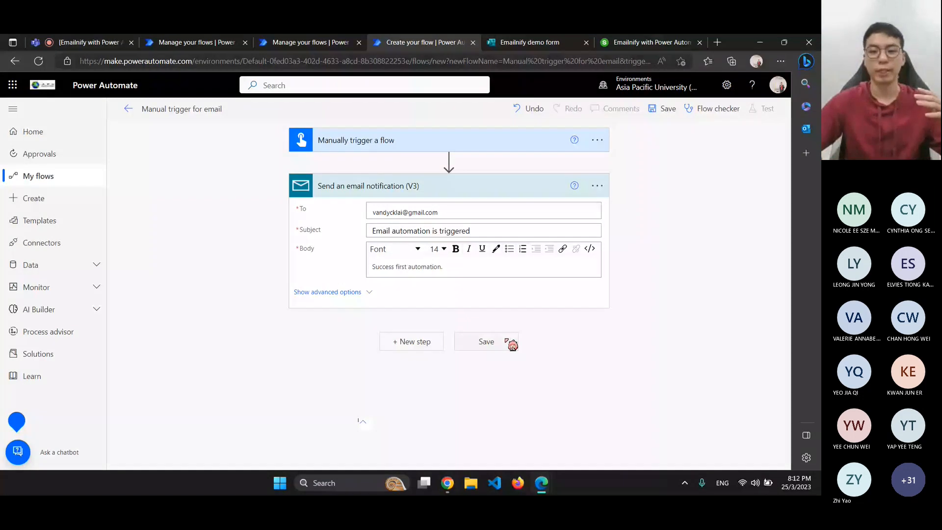
left_click(597, 185)
left_click(528, 416)
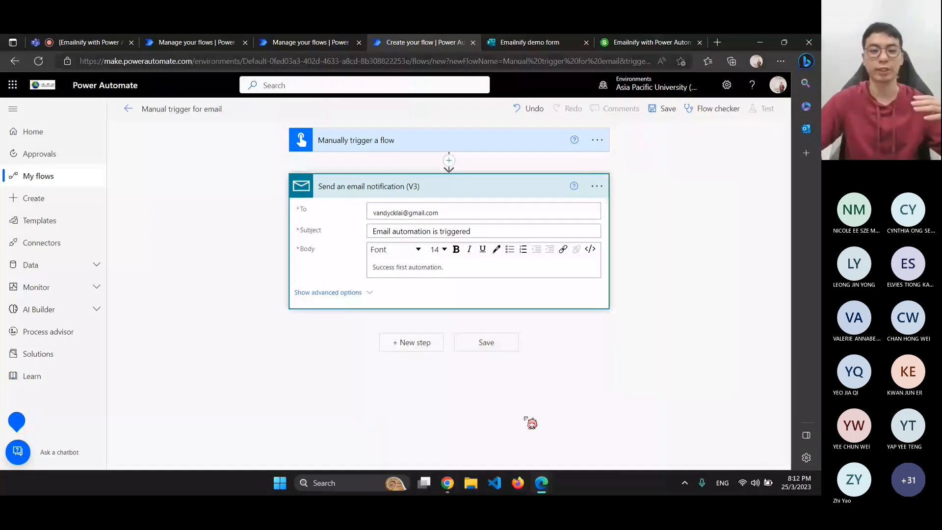
left_click(487, 342)
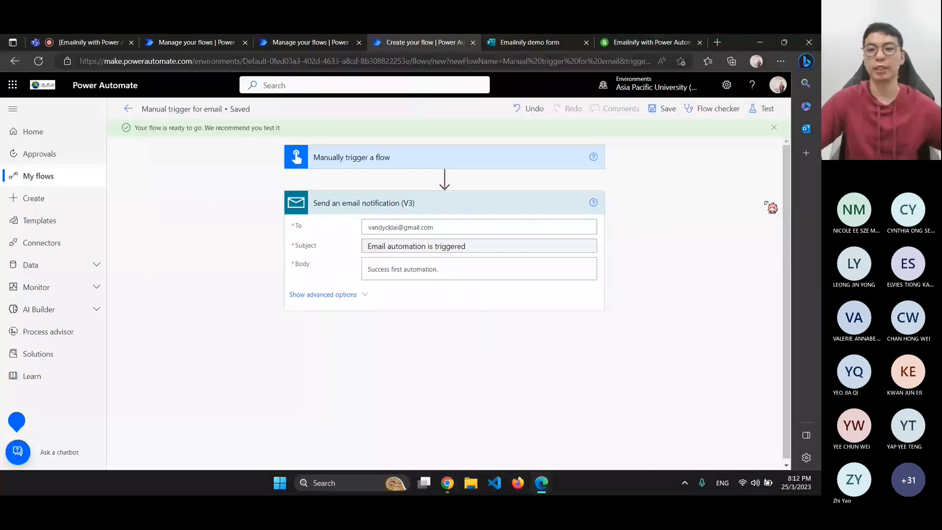
left_click(128, 110)
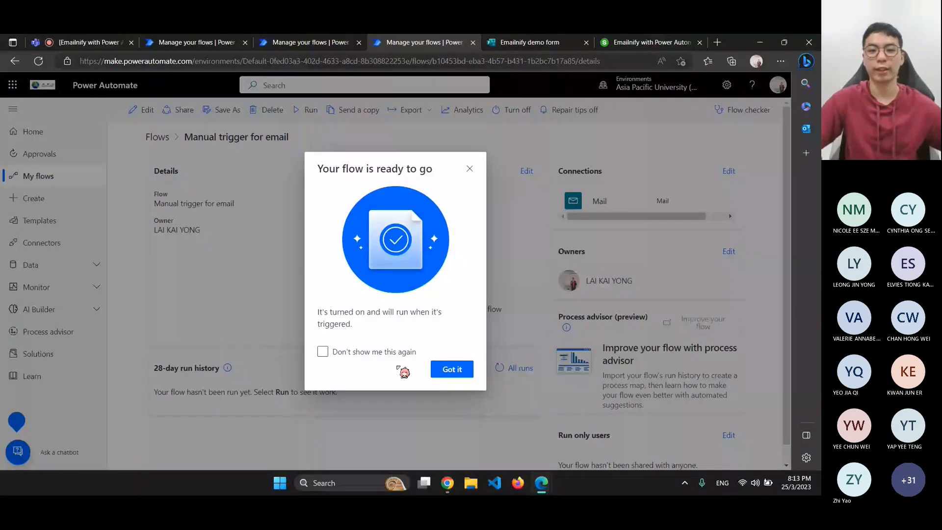
Run the Manual trigger for email flow now, confirming the Mail connection
left_click(470, 168)
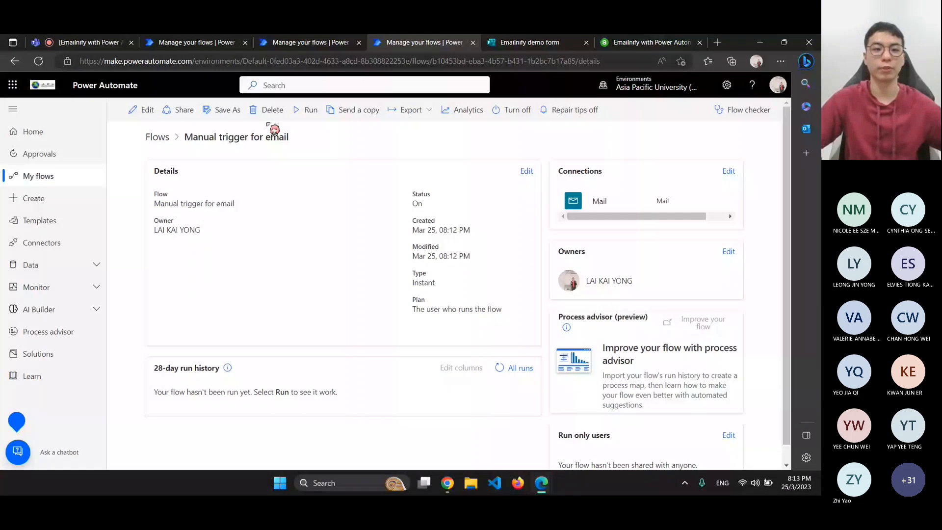
left_click(311, 110)
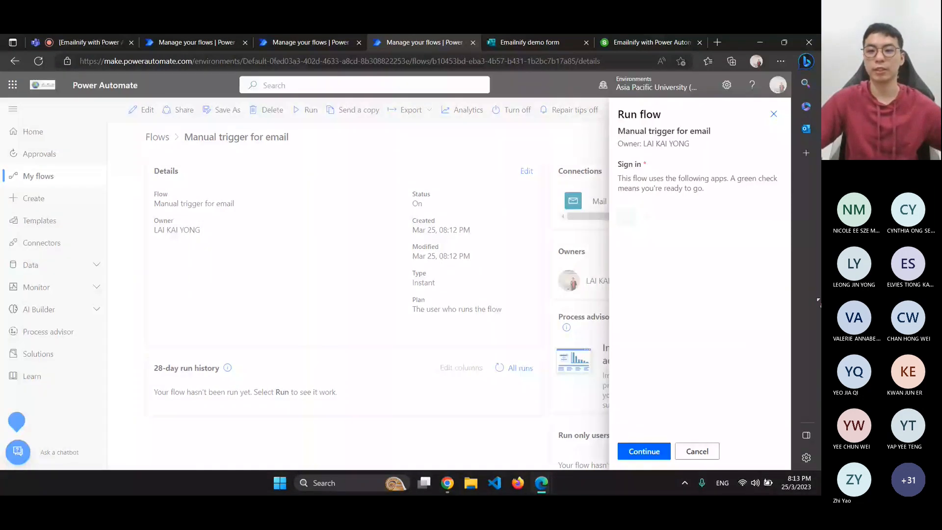
left_click(648, 457)
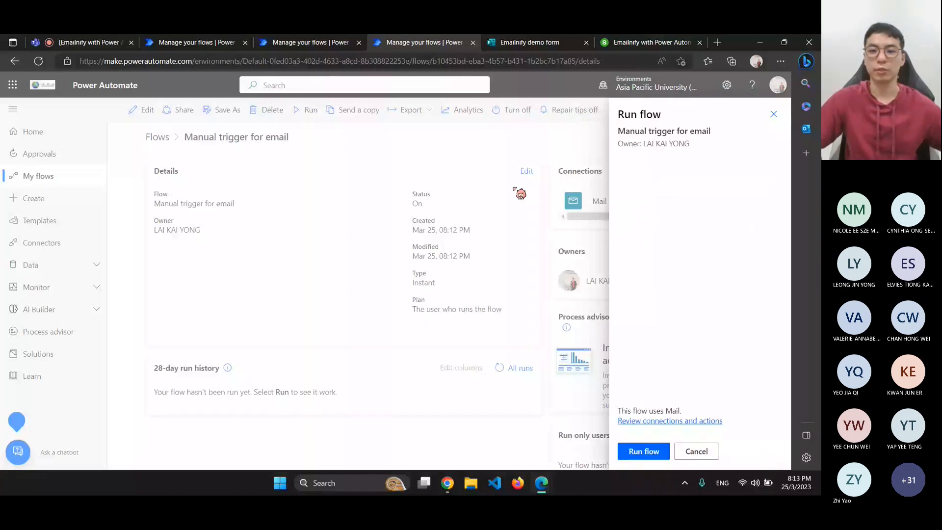
left_click(648, 450)
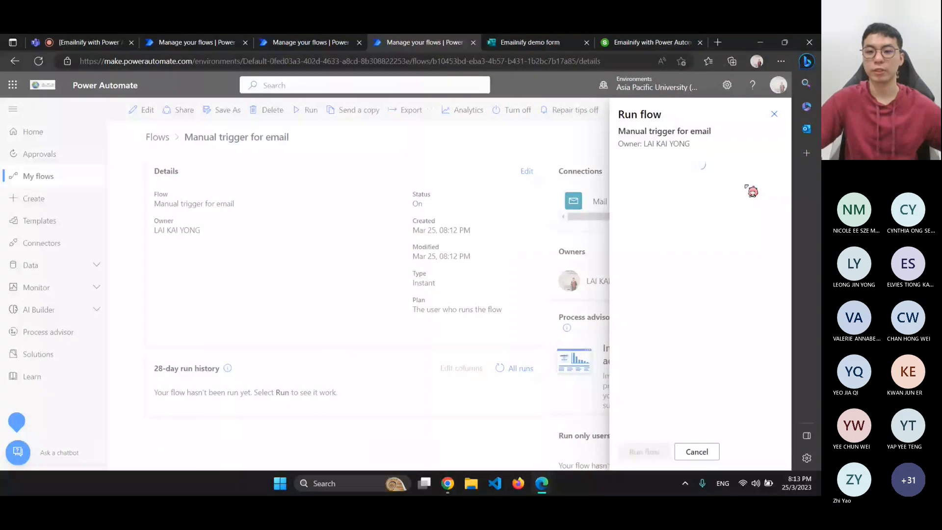
left_click(774, 114)
Open the latest run's details to confirm success, then bring the Teams browser window forward
scroll(471, 346, "down", 1)
left_click(211, 408)
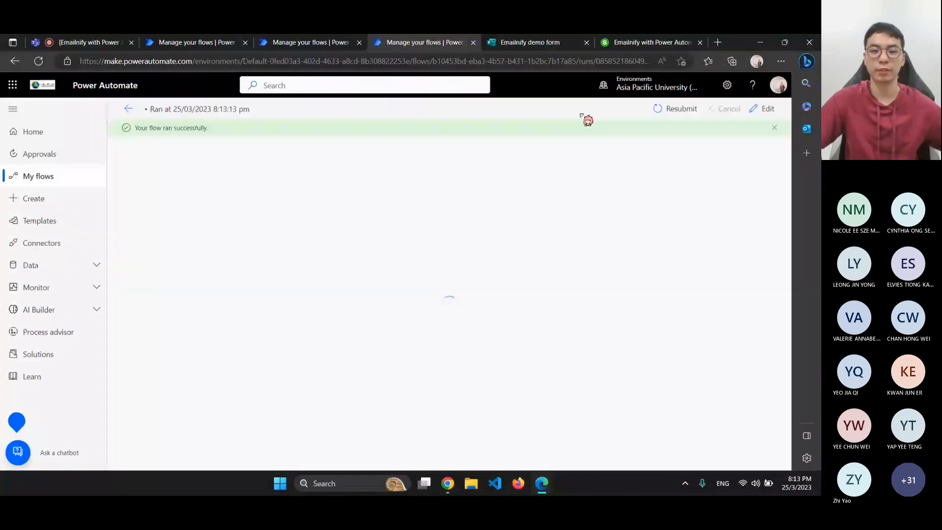
left_click(447, 483)
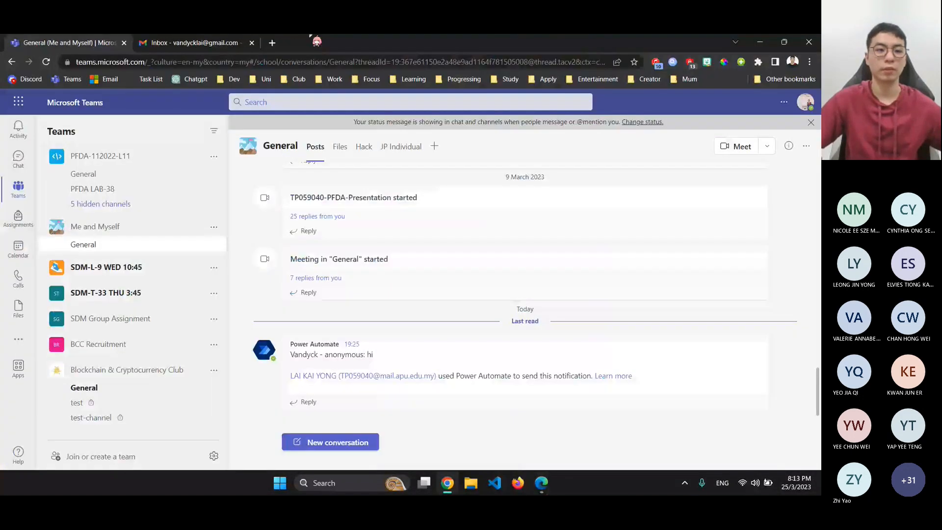
Check that Gmail received 'Email automation is triggered' reading 'Success first automation', then return to Power Automate
key("ctrl+Tab")
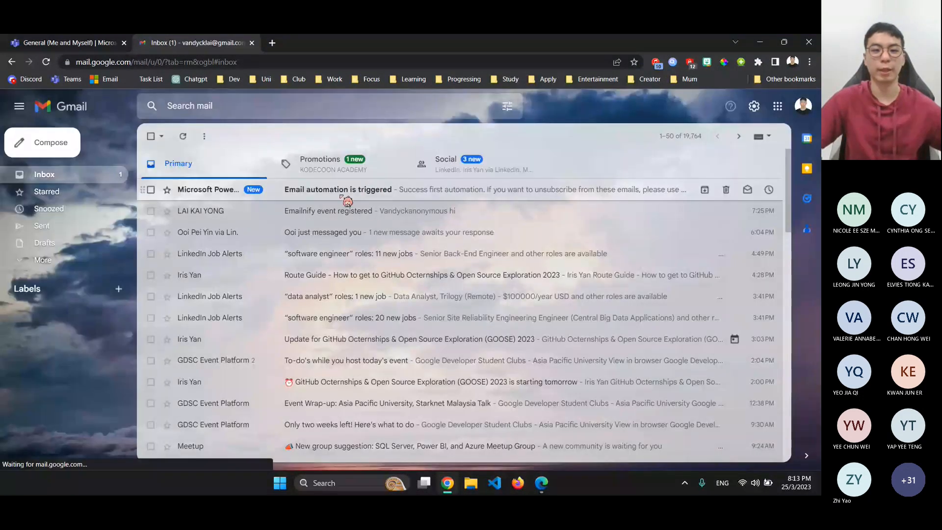
left_click(341, 196)
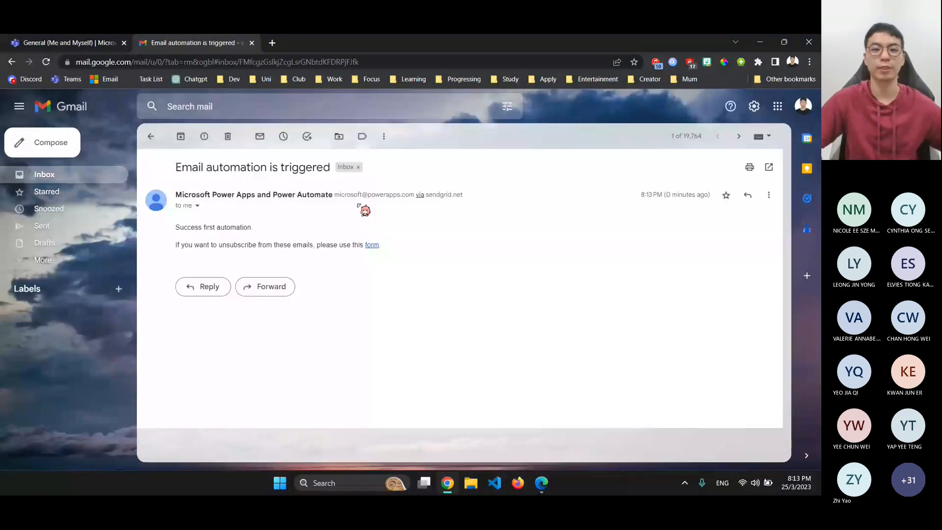
triple_click(331, 171)
left_click_drag(294, 228, 175, 229)
left_click(423, 246)
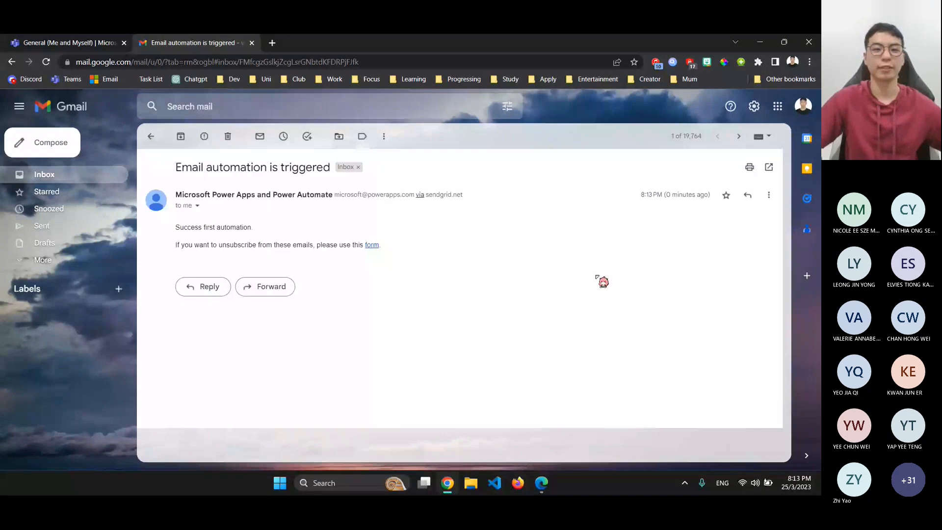
key("alt+Tab")
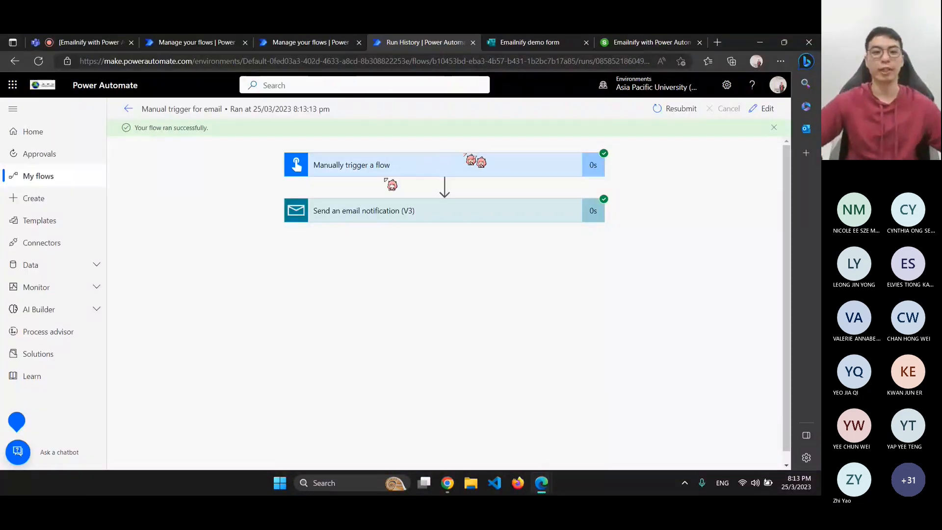
Expand the trigger and email steps' run inputs and outputs, then return to the flow's details page
left_click(412, 163)
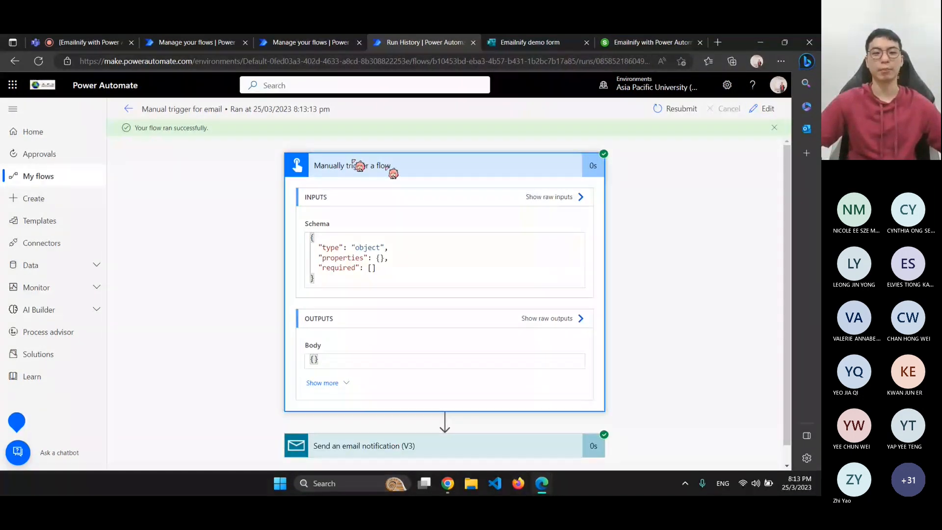
scroll(396, 331, "down", 1)
left_click(381, 426)
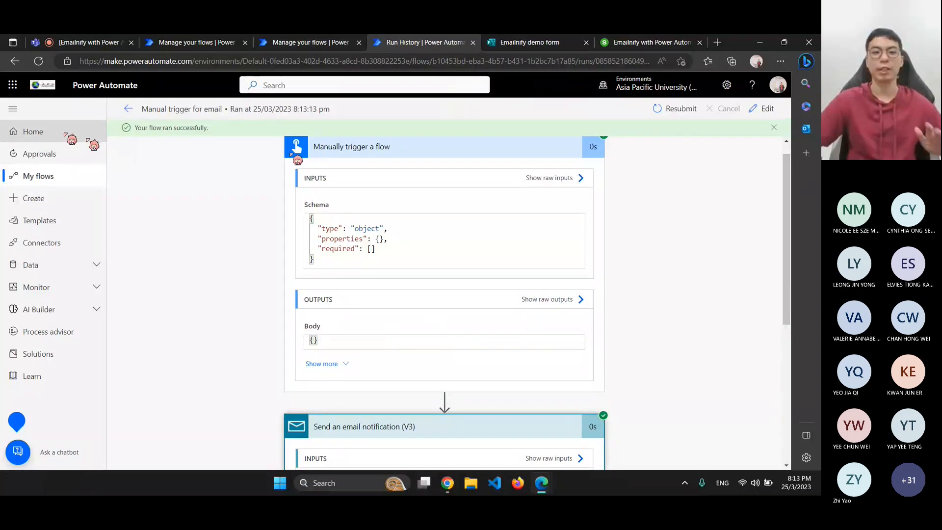
left_click(129, 108)
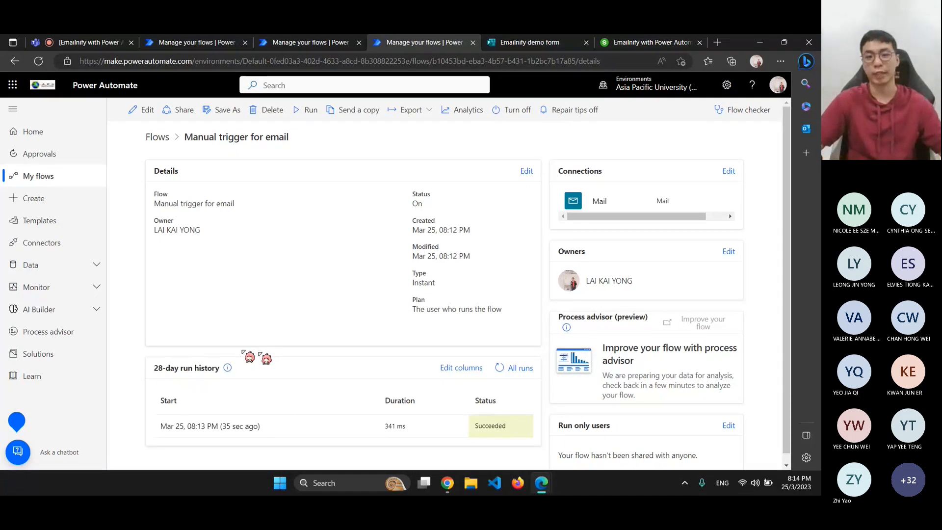
From the Create page, start building a new Automated cloud flow
left_click(36, 198)
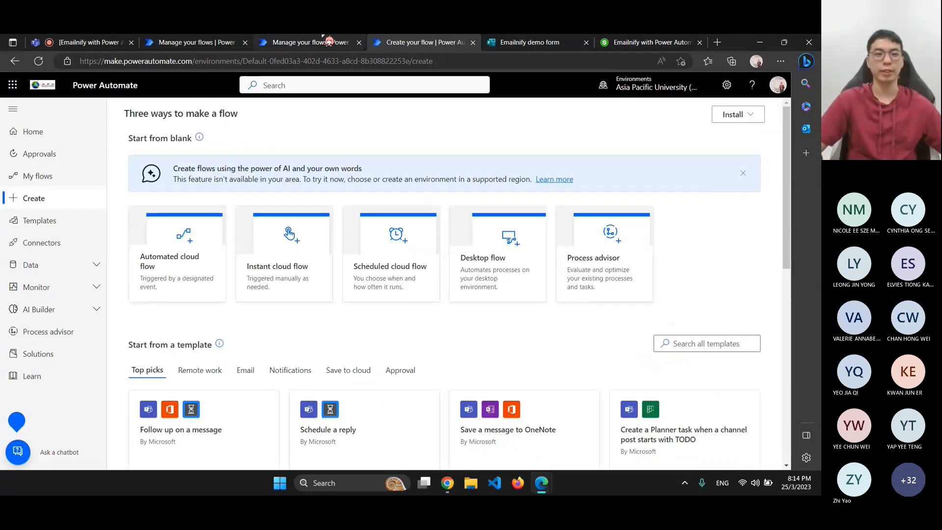
left_click(196, 43)
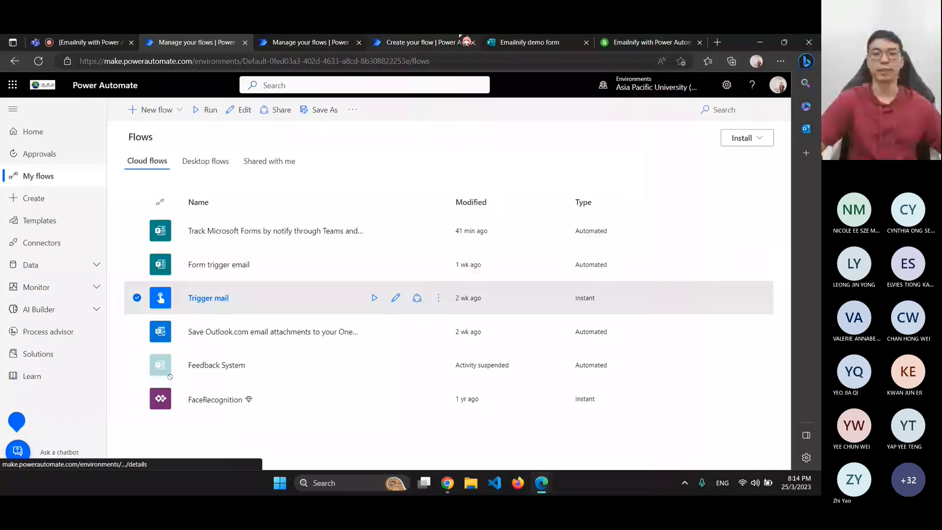
left_click(466, 42)
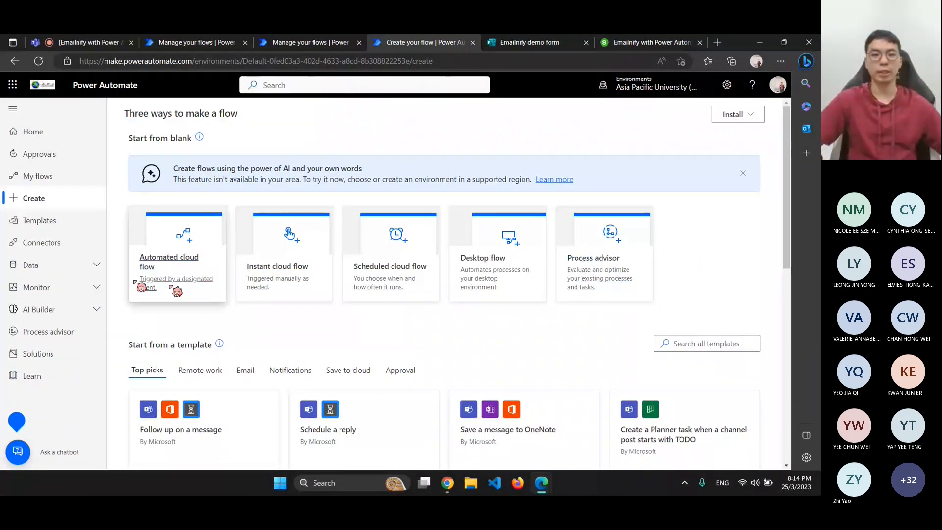
scroll(189, 277, "down", 1)
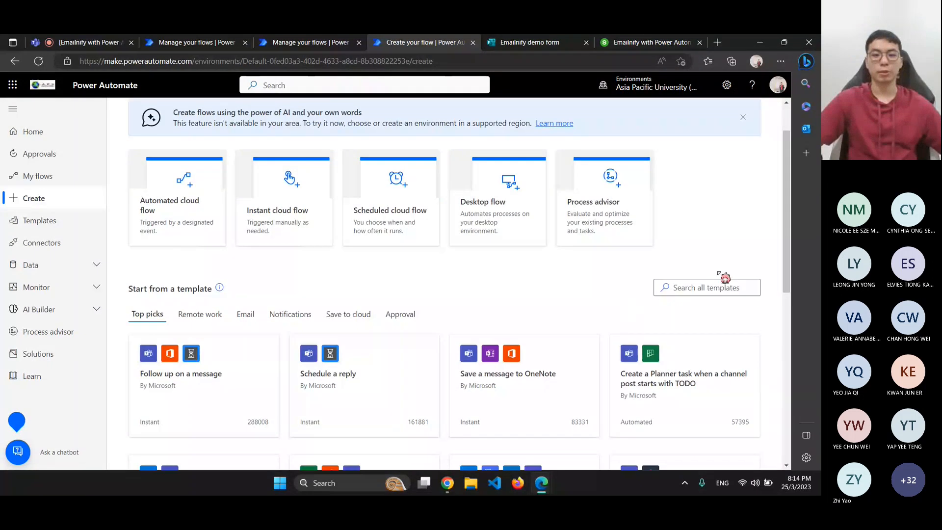
scroll(622, 267, "up", 1)
left_click(168, 269)
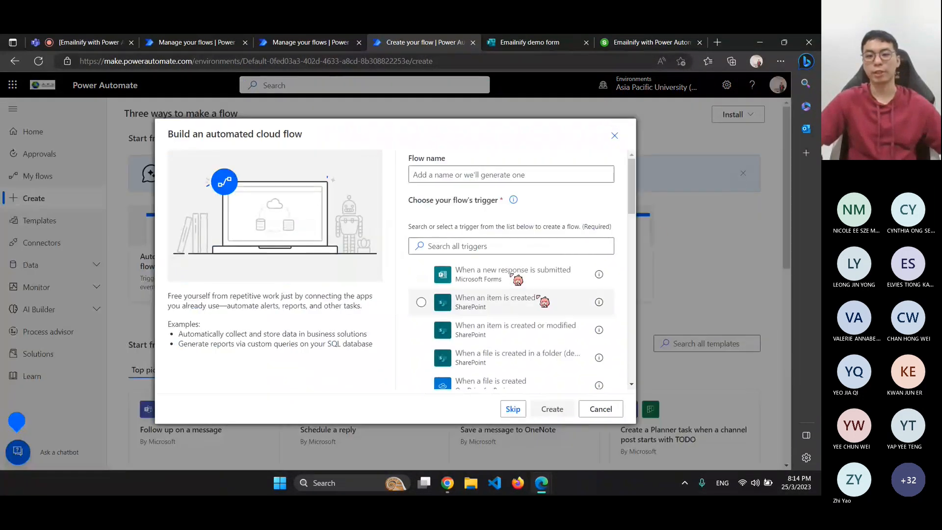
Create 'CC1 Successful Registration' with the Microsoft Forms 'When a new response is submitted' trigger
left_click(508, 271)
left_click(456, 178)
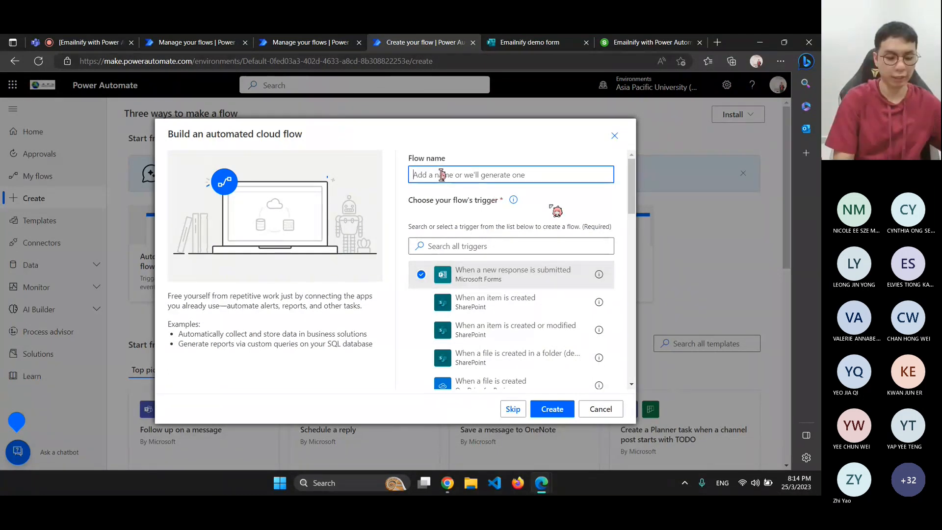
type("cc")
key("BackSpace")
key("BackSpace")
type("CC1 C")
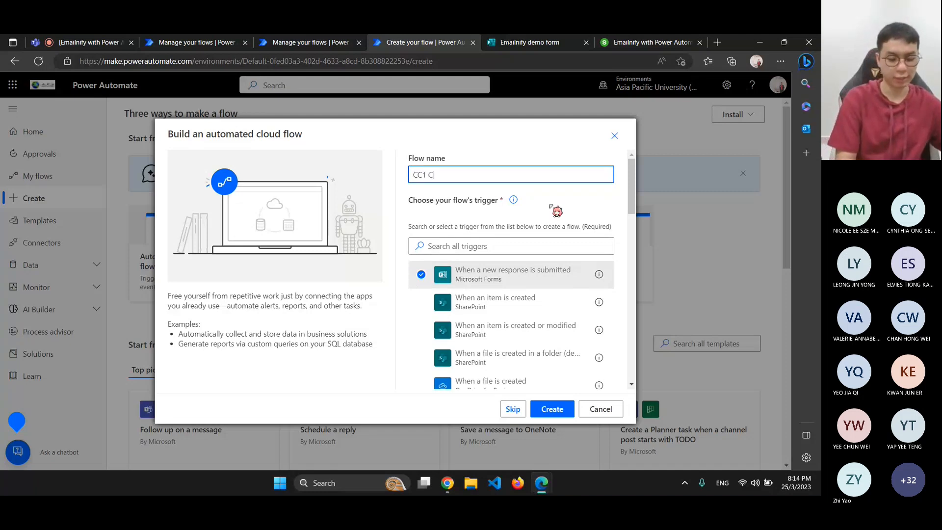
key("BackSpace")
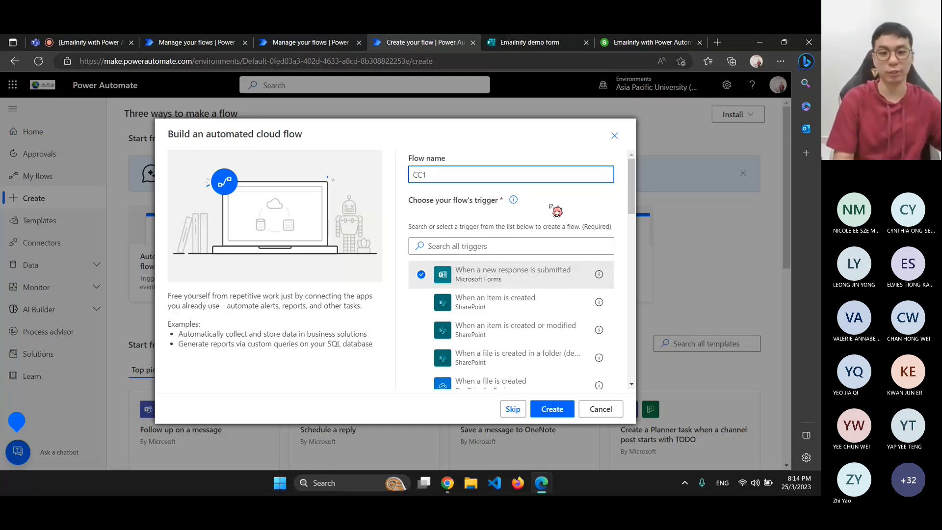
key("BackSpace")
key("BackSpace")
key("BackSpace")
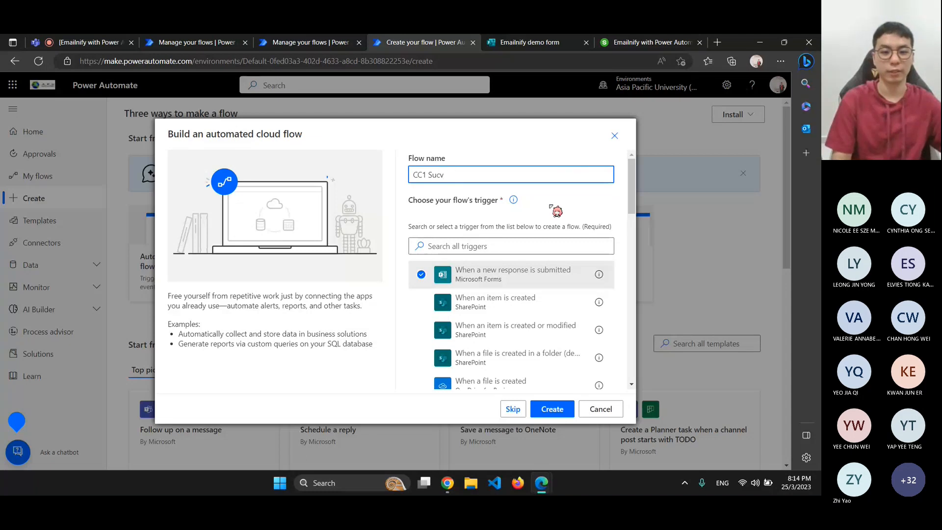
type("ful")
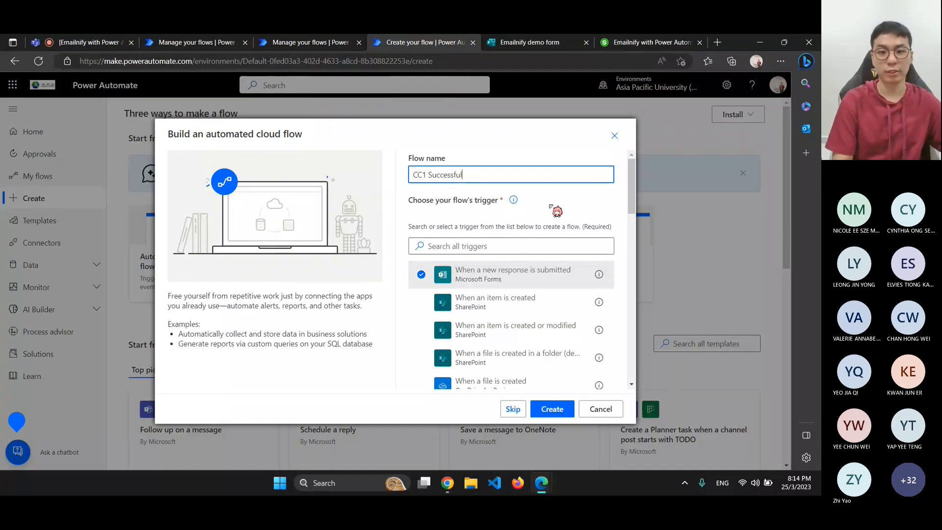
type(" Registrati")
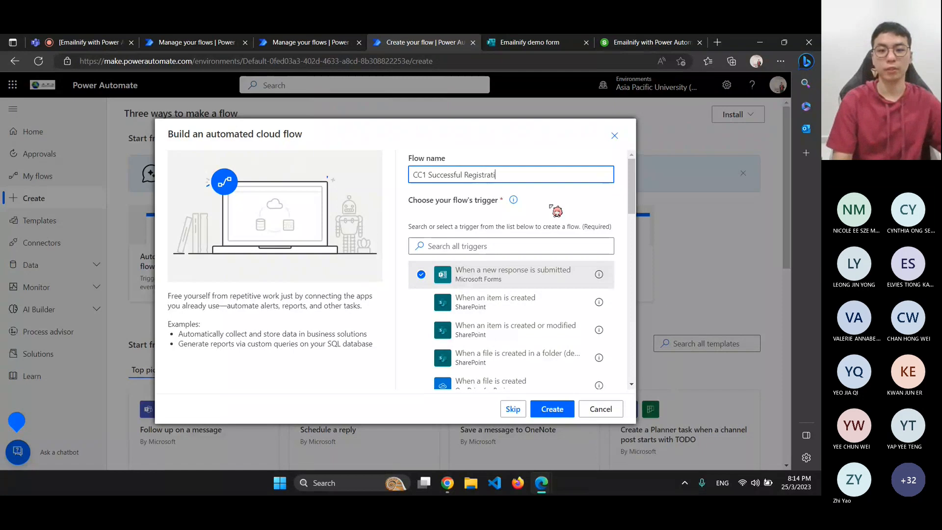
type("on")
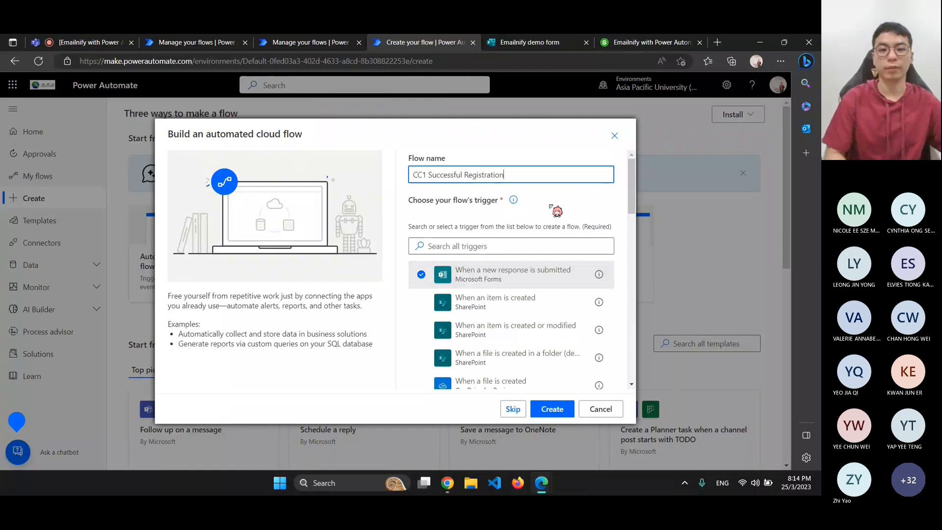
left_click(549, 406)
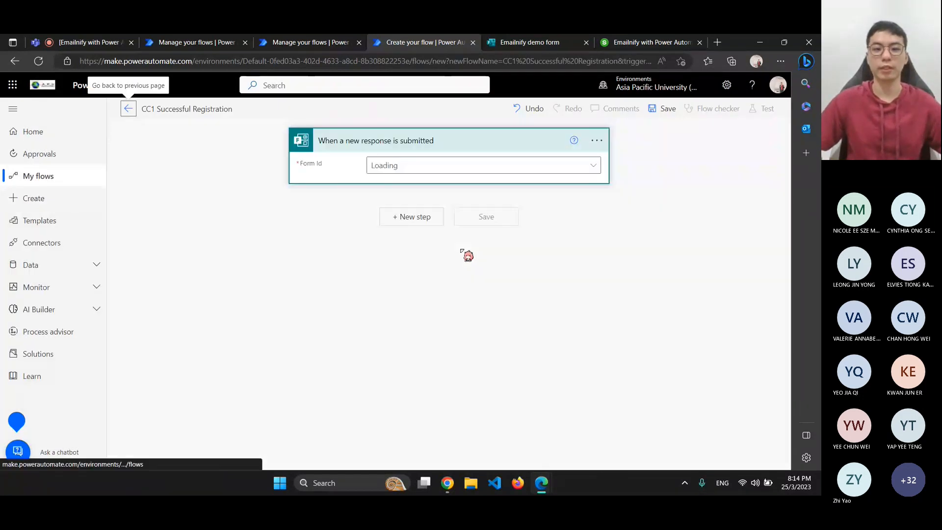
Set the trigger's Form Id to 'Emailnify demo form'
left_click(597, 141)
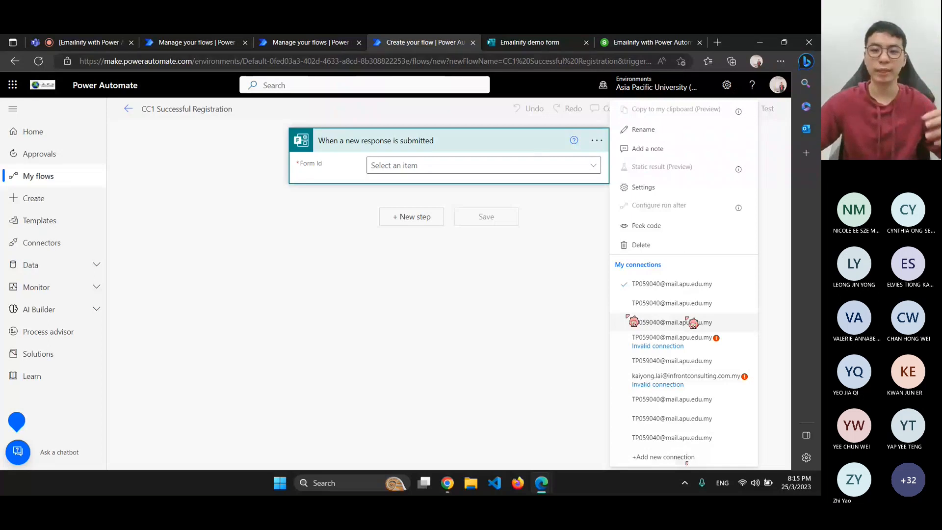
left_click(542, 300)
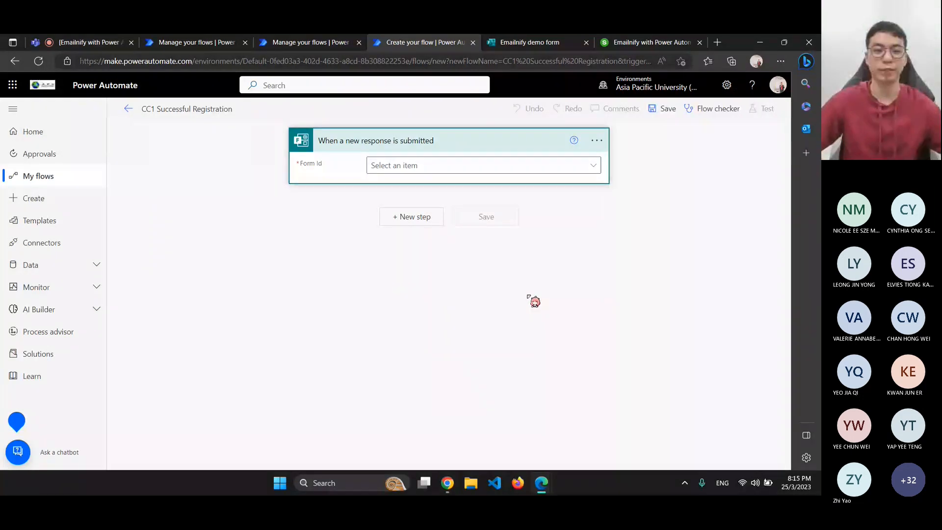
left_click(387, 207)
left_click(398, 166)
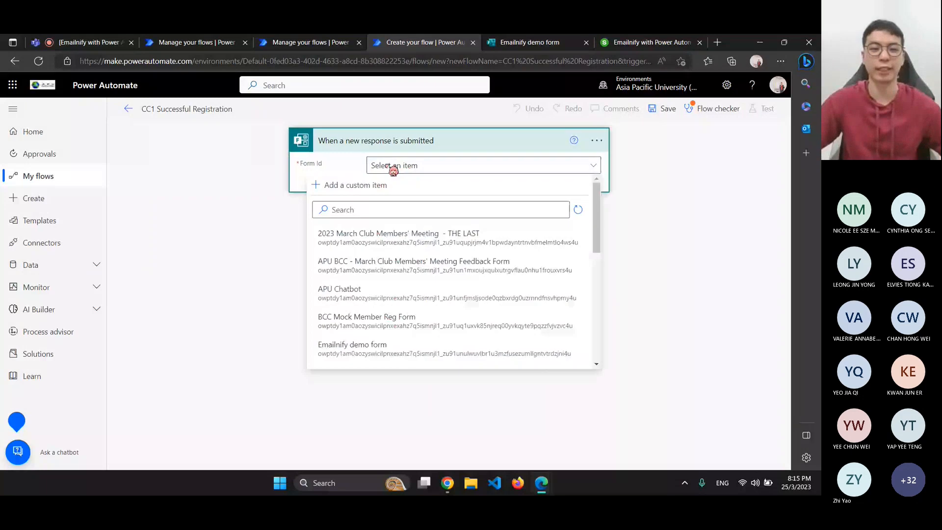
scroll(396, 265, "down", 1)
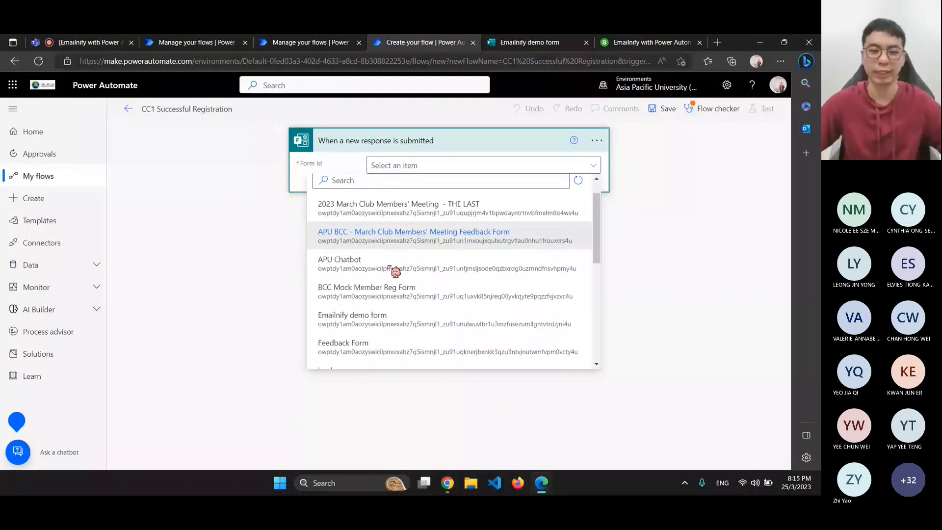
scroll(394, 270, "down", 1)
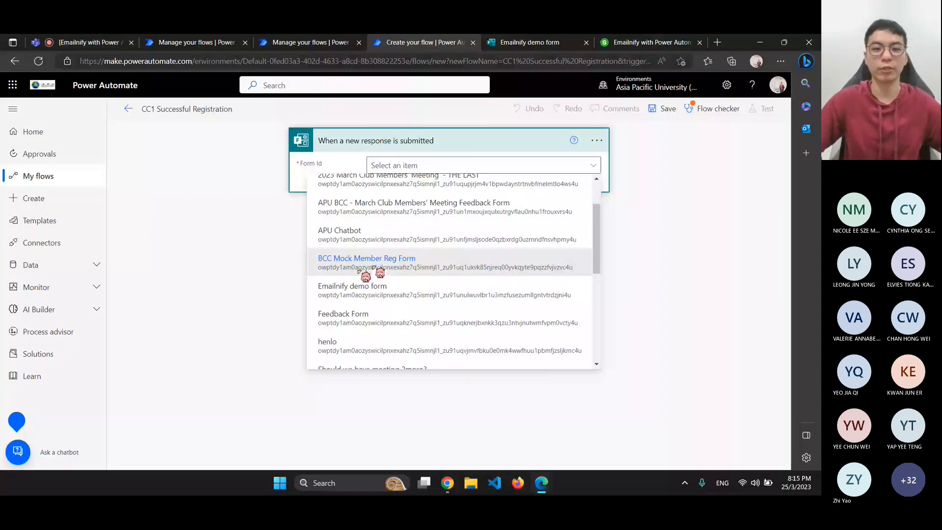
left_click(361, 287)
Glance at the Emailnify demo form, then add a new step after the trigger
left_click(483, 42)
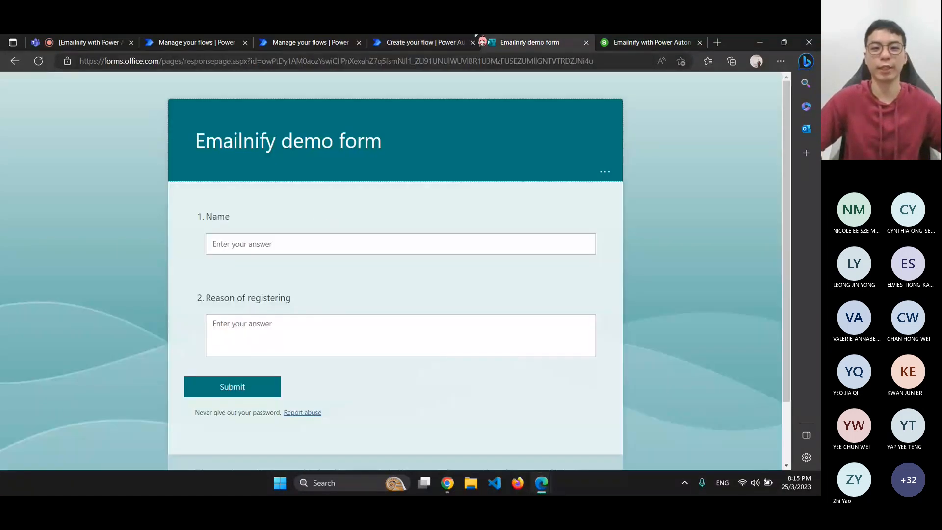
left_click(453, 43)
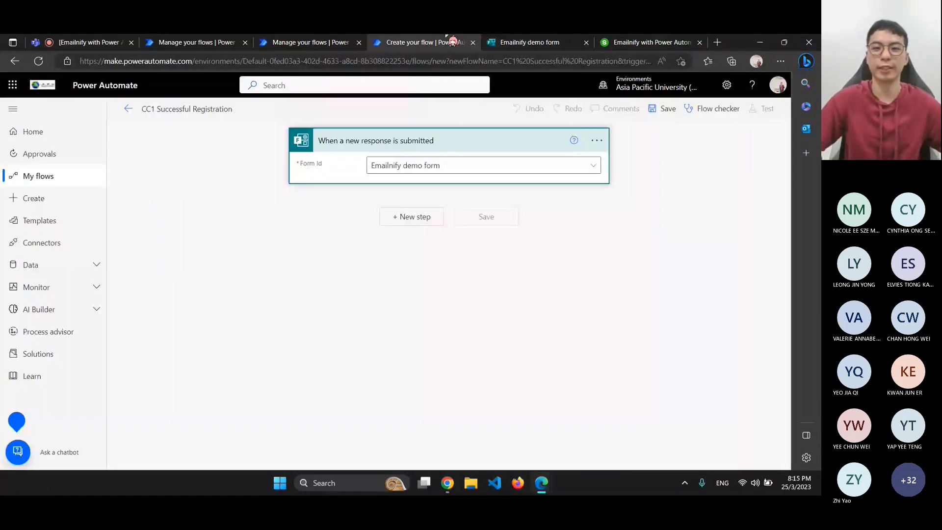
left_click(402, 218)
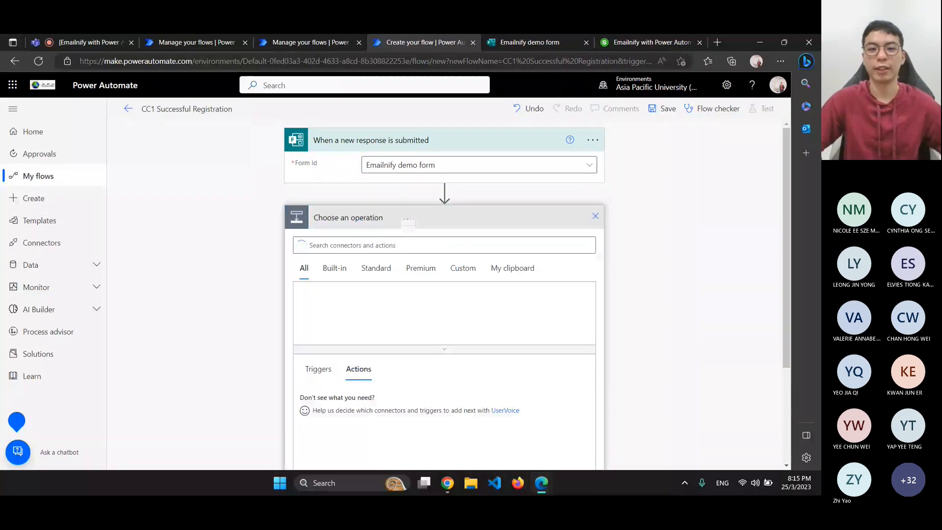
Search 'get form' and add the Microsoft Forms 'Get response details' action
left_click(413, 146)
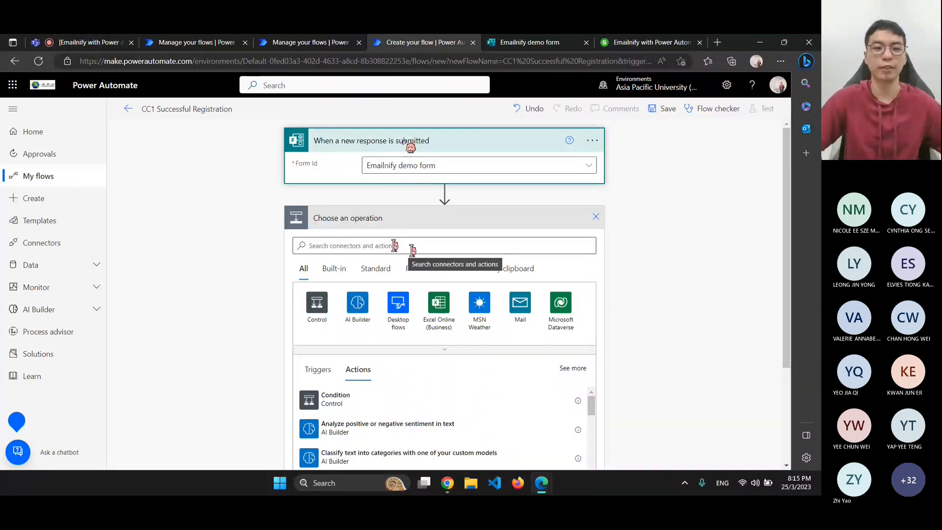
left_click(511, 248)
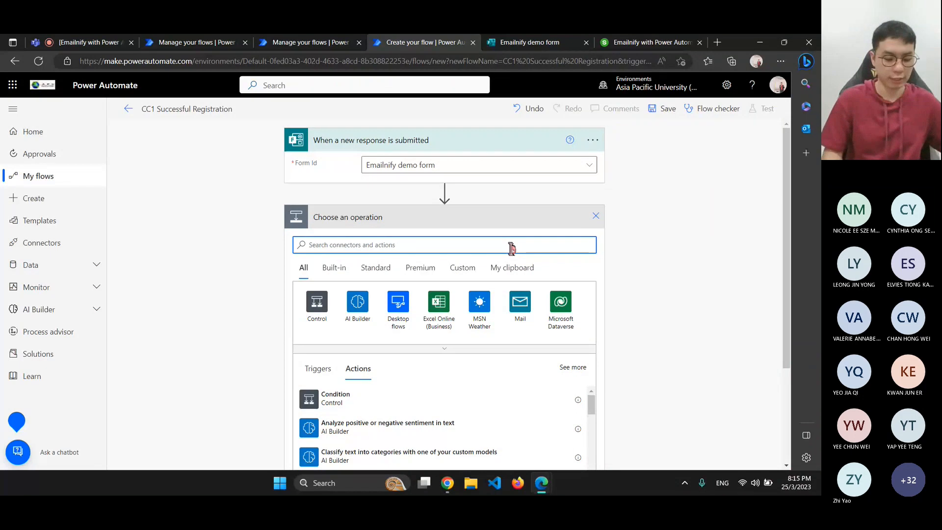
type("get")
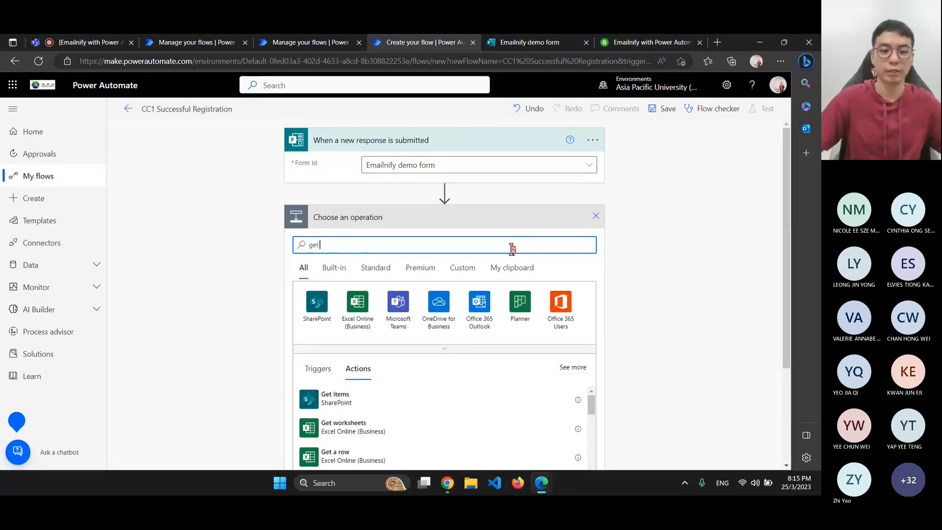
scroll(462, 302, "down", 2)
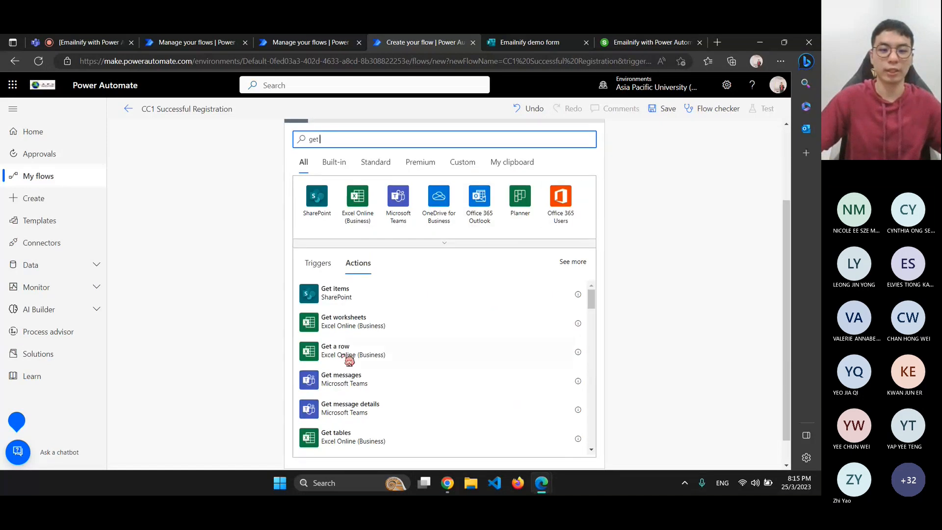
scroll(590, 206, "up", 2)
type("form")
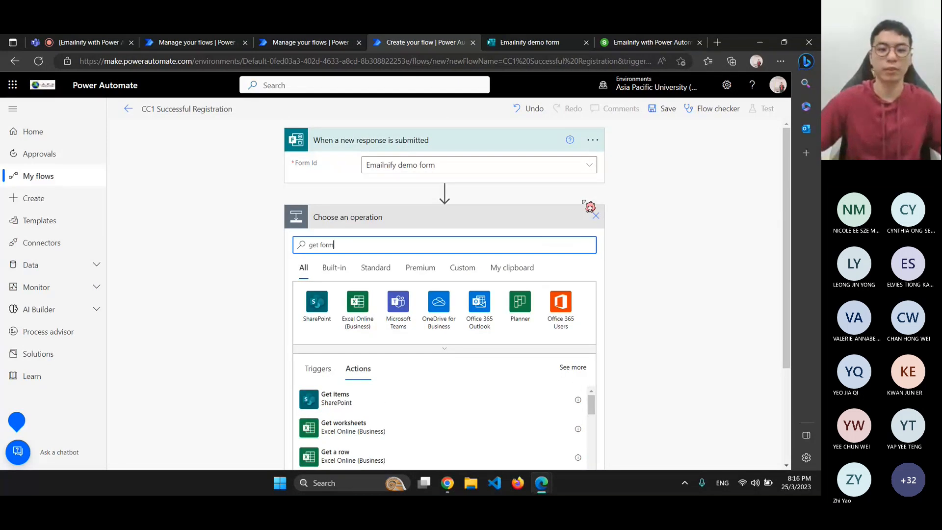
scroll(574, 258, "down", 2)
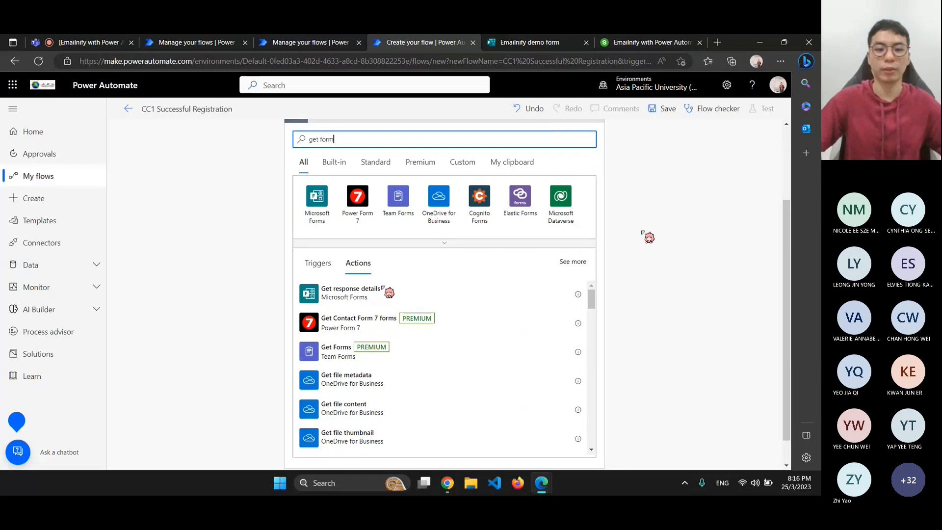
left_click(343, 301)
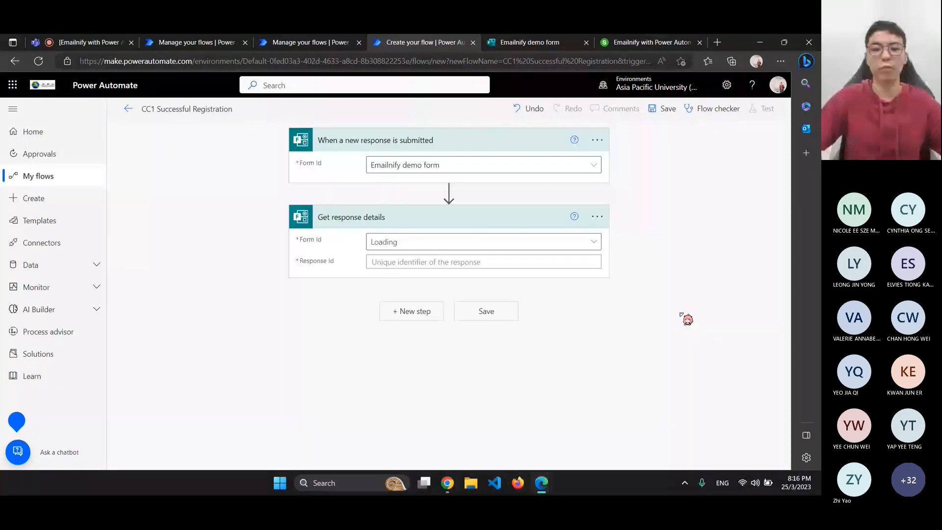
Set the Get response details Form Id to 'Emailnify demo form'
left_click(442, 242)
scroll(424, 310, "down", 2)
left_click(424, 310)
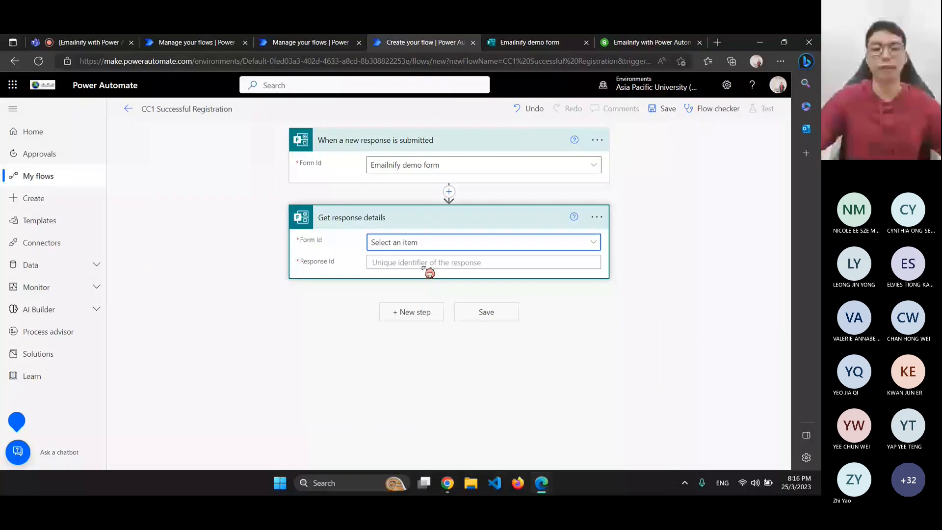
Fill Response Id with the trigger's dynamic Response Id value
left_click(376, 262)
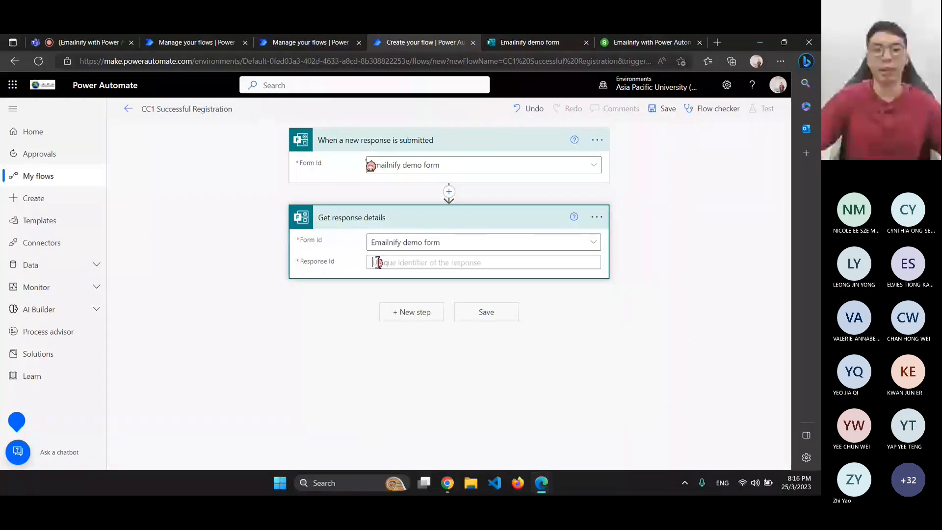
left_click(594, 245)
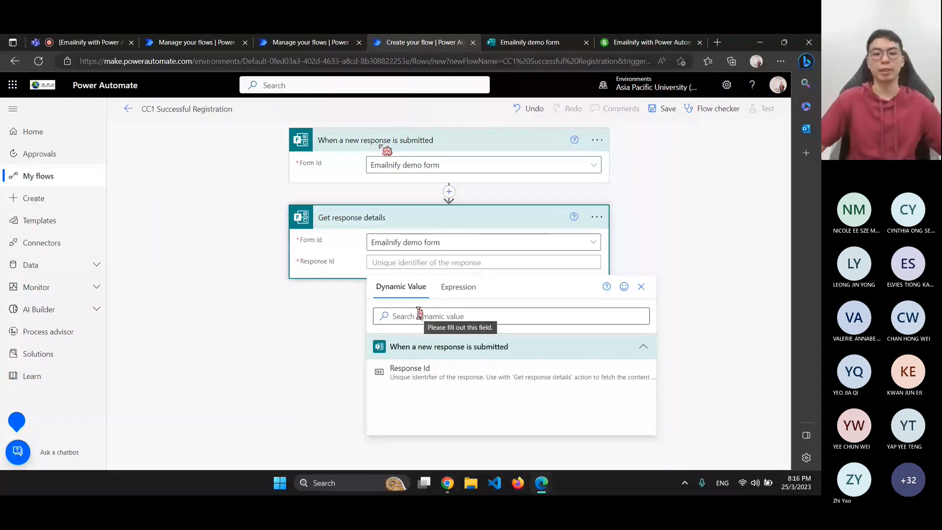
left_click(363, 144)
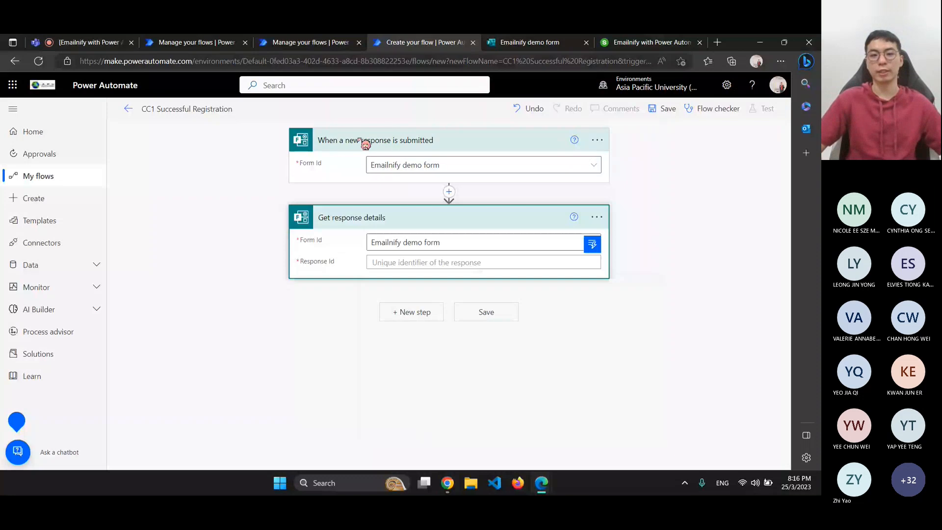
left_click(362, 143)
left_click(362, 144)
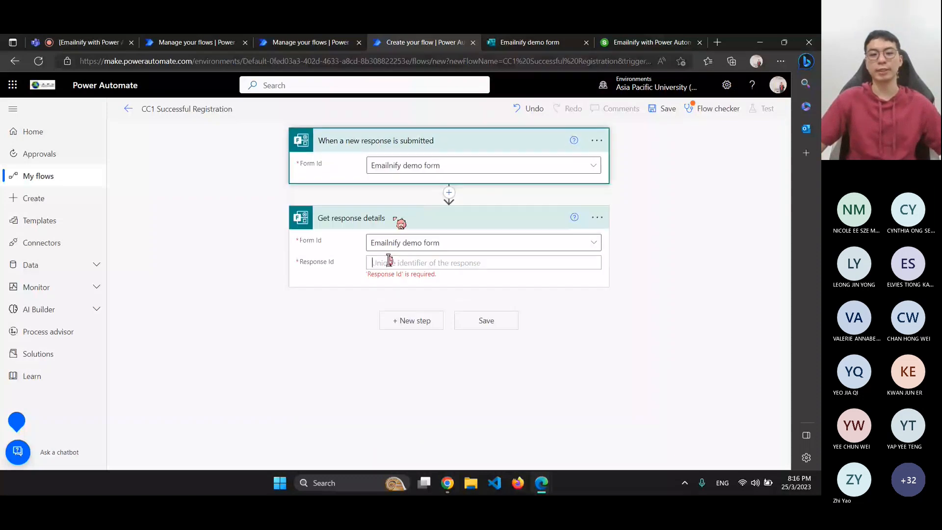
left_click(380, 260)
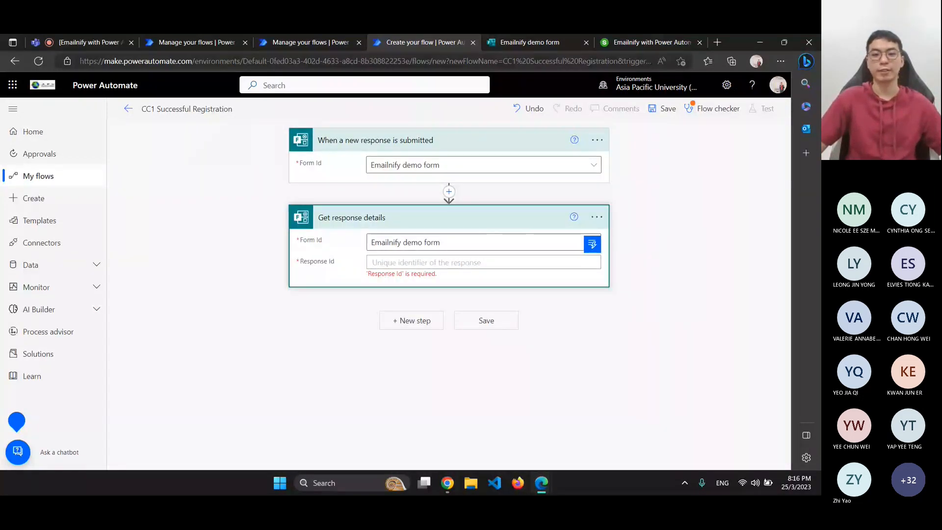
right_click(400, 262)
left_click(385, 262)
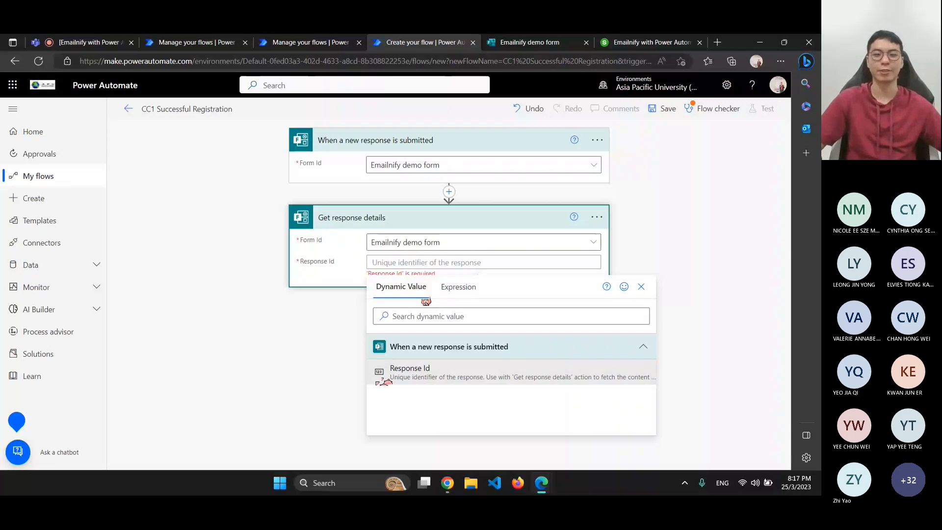
left_click(398, 376)
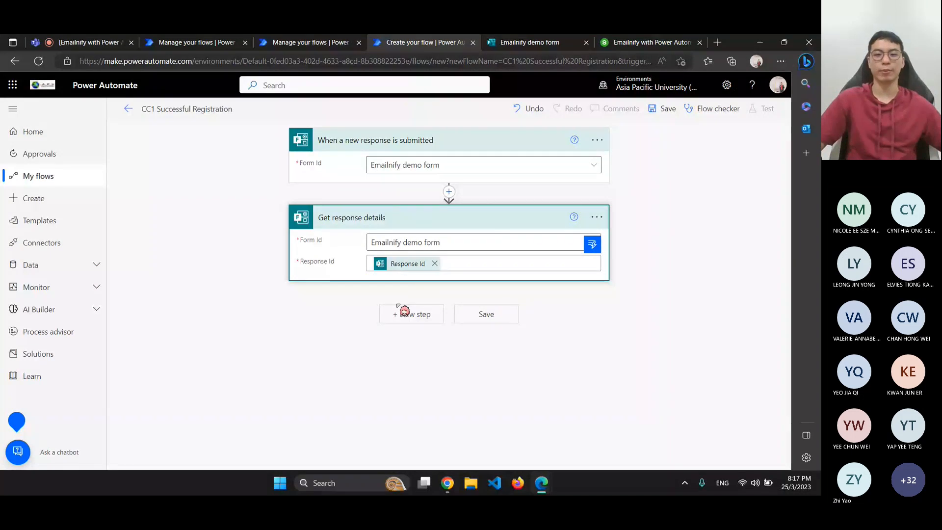
Add a 'Send an email notification (V3)' step after Get response details
left_click(422, 315)
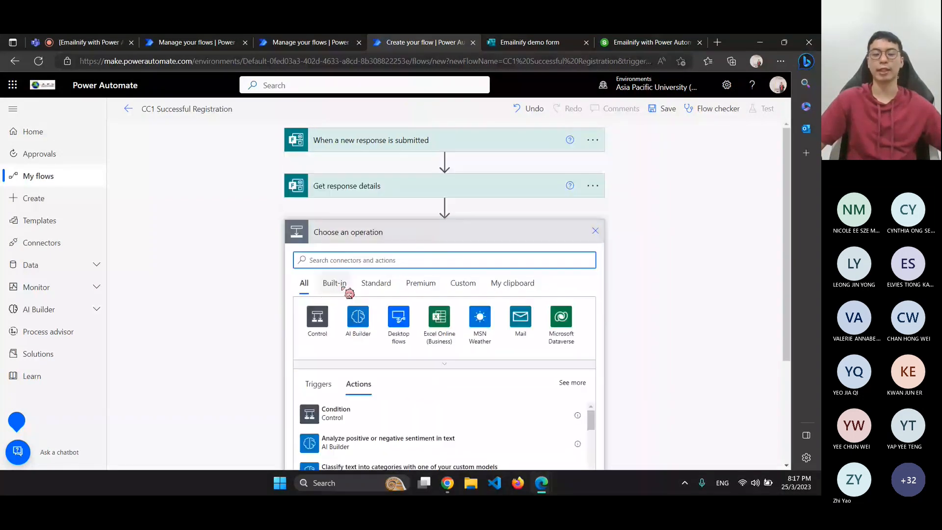
type("emai")
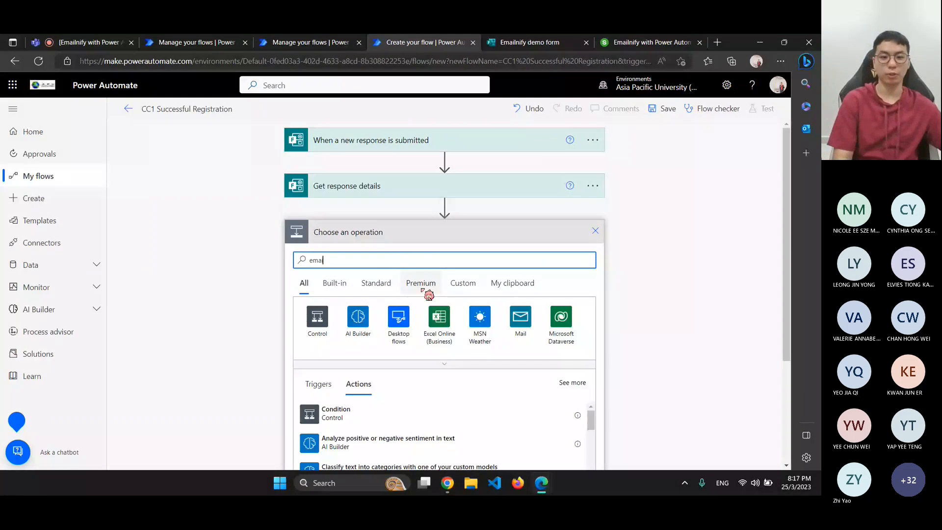
type("l")
scroll(674, 393, "down", 2)
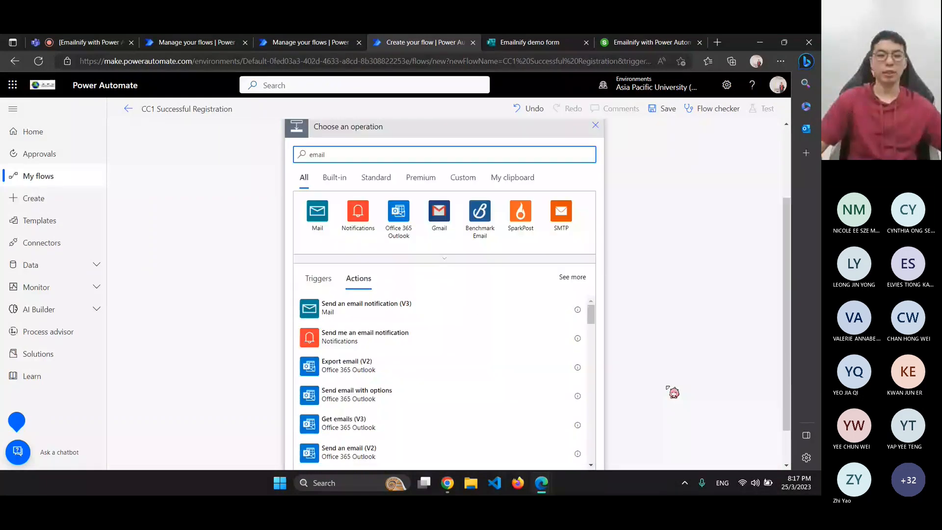
left_click(314, 308)
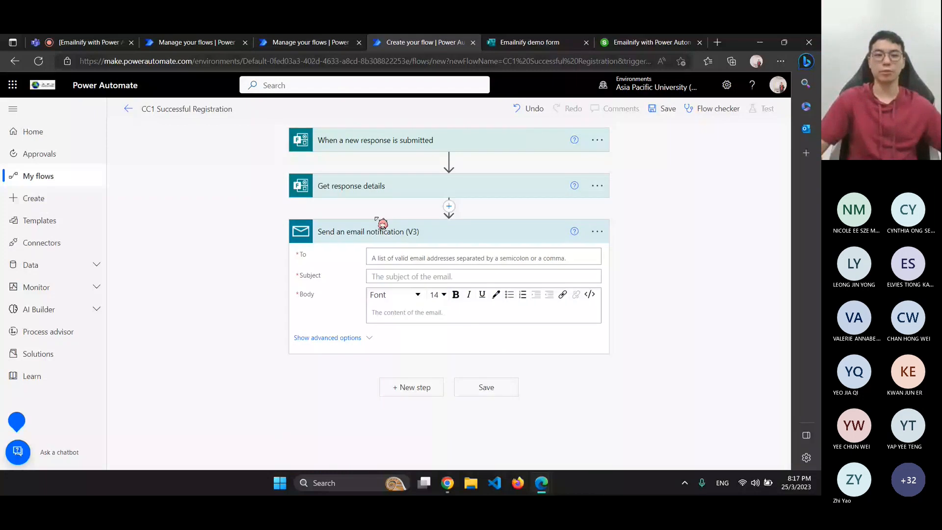
Enter a recipient email address and the subject 'Successful registration'
left_click(376, 258)
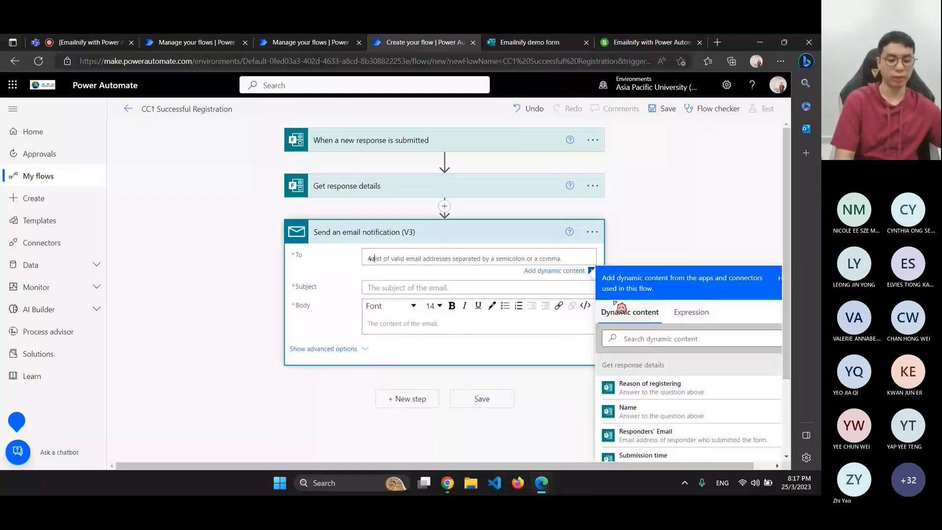
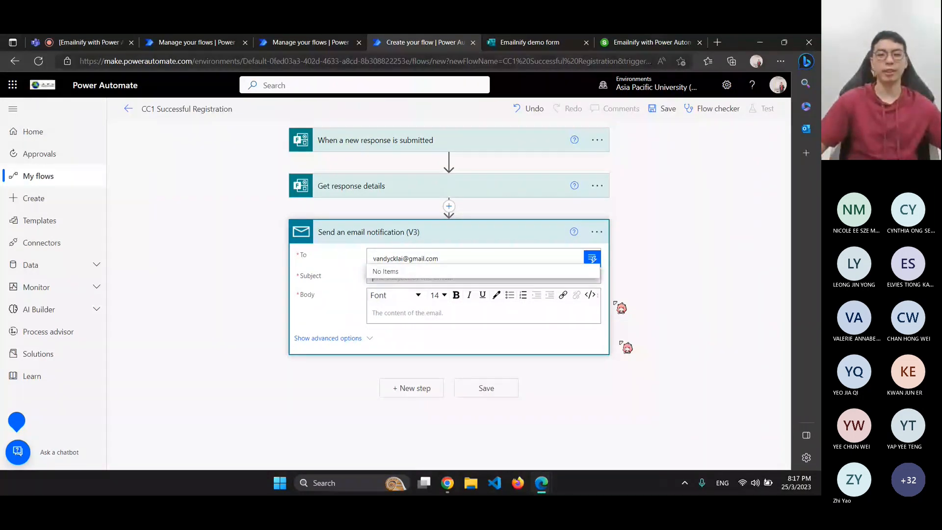
left_click(668, 265)
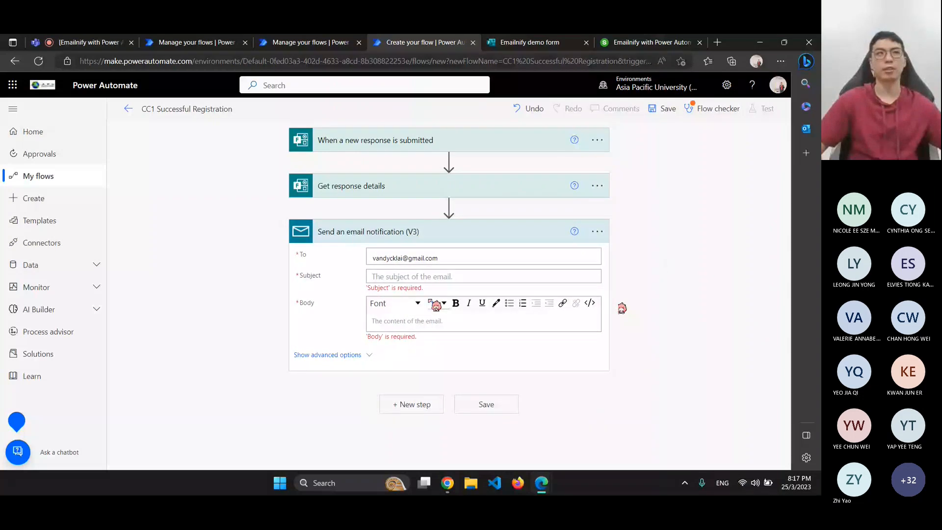
left_click(385, 273)
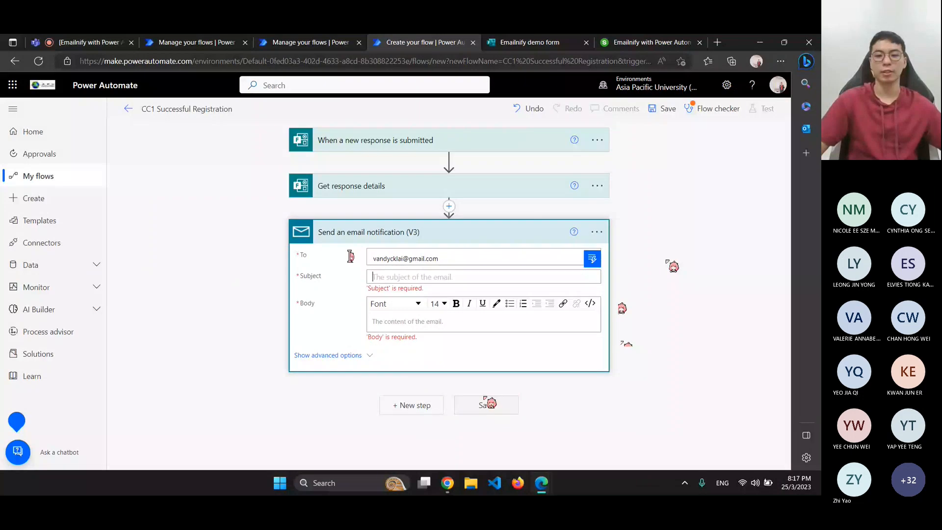
mouse_move(550, 483)
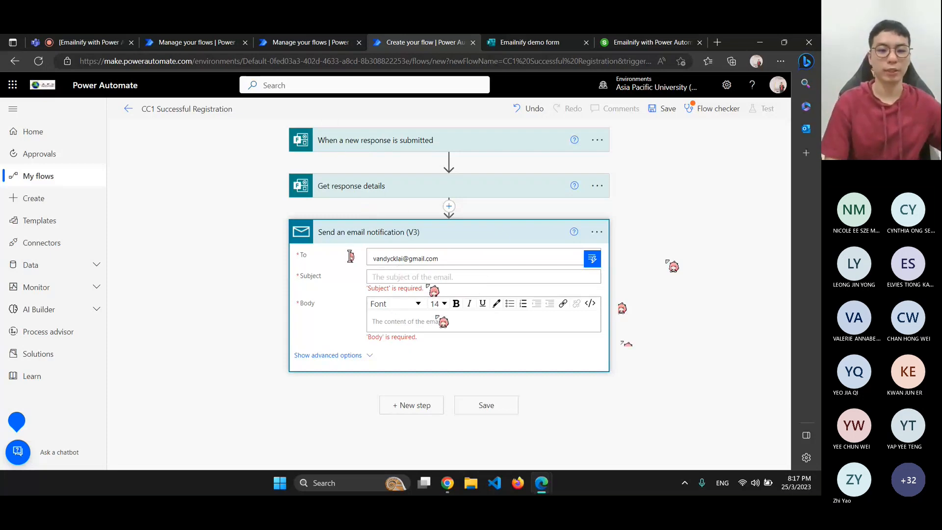
type("Successful")
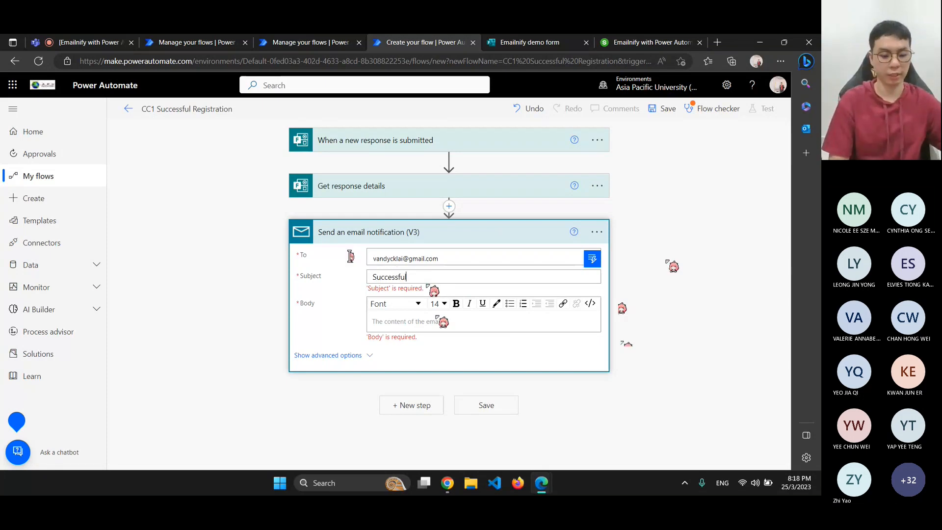
type(" registration")
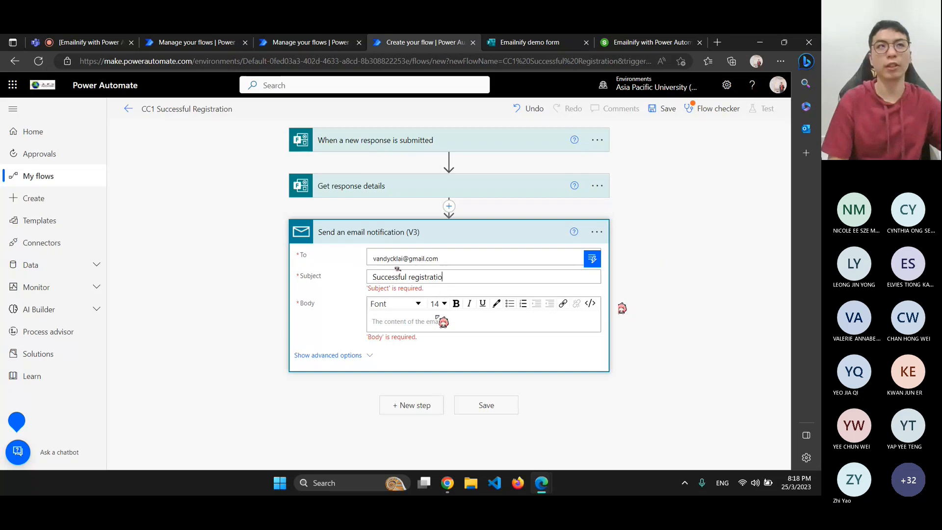
Replace the recipient with the dynamic Responders' Email, then view the Emailnify demo form
left_click(448, 256)
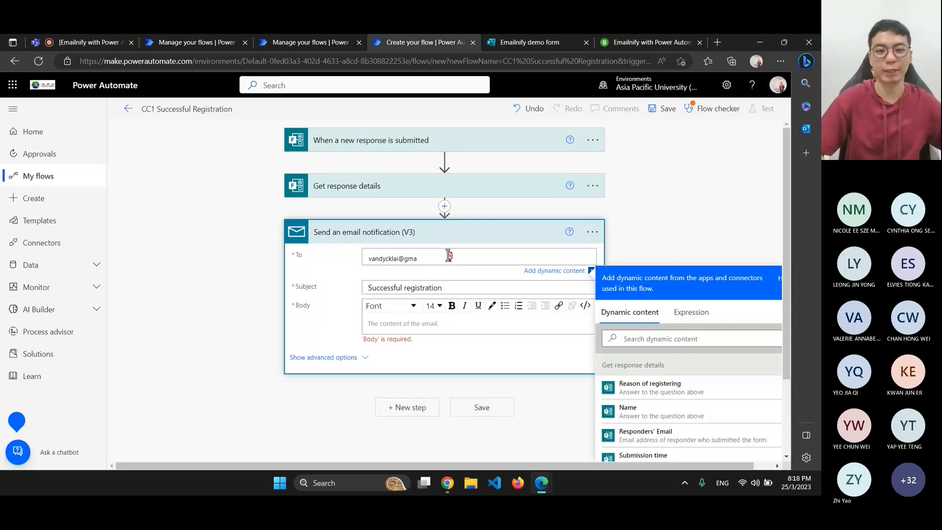
key("BackSpace")
key("BackSpace")
key("BackSpace")
key("BackSpace")
key("BackSpace")
key("BackSpace")
key("BackSpace")
key("BackSpace")
key("BackSpace")
key("BackSpace")
key("BackSpace")
key("BackSpace")
key("BackSpace")
key("BackSpace")
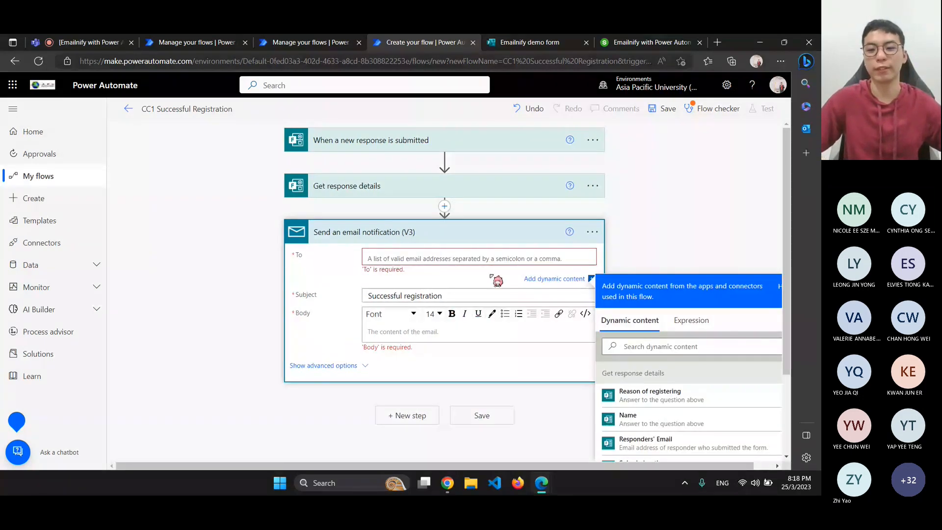
scroll(490, 276, "down", 3)
scroll(366, 146, "up", 3)
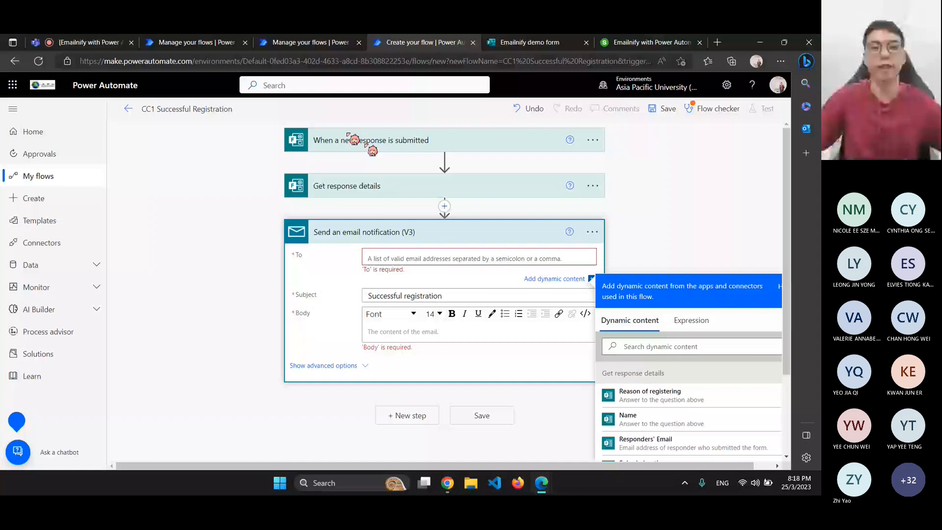
left_click(645, 442)
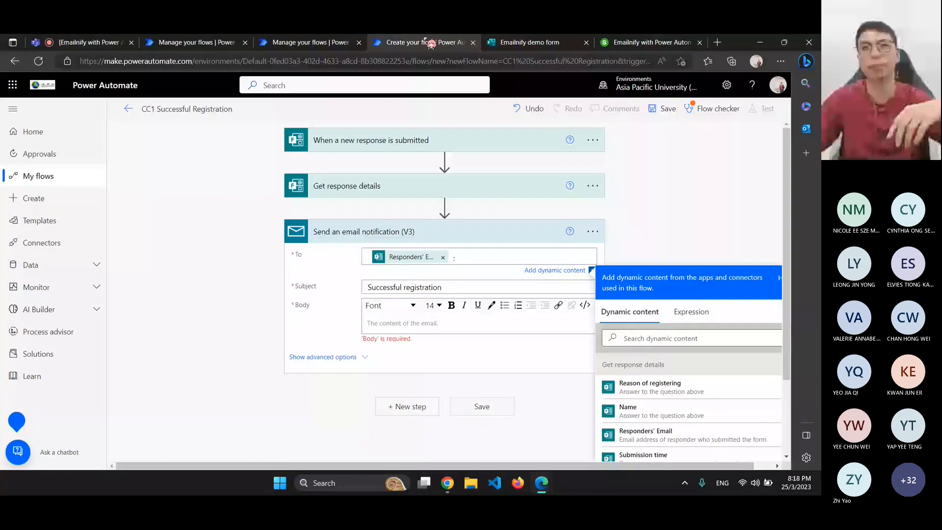
left_click(537, 42)
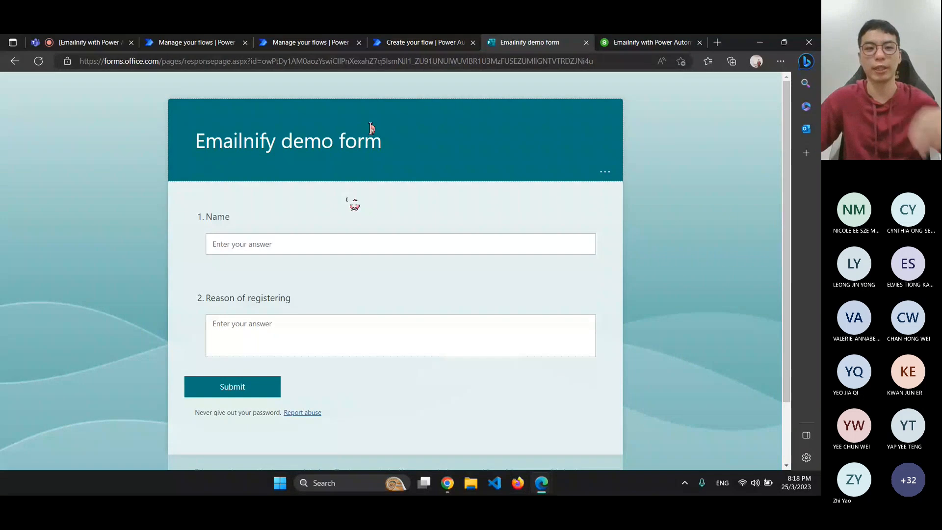
Review the flow's trigger and Get response details steps, then copy the Slido poll's share link
left_click(402, 41)
left_click(387, 141)
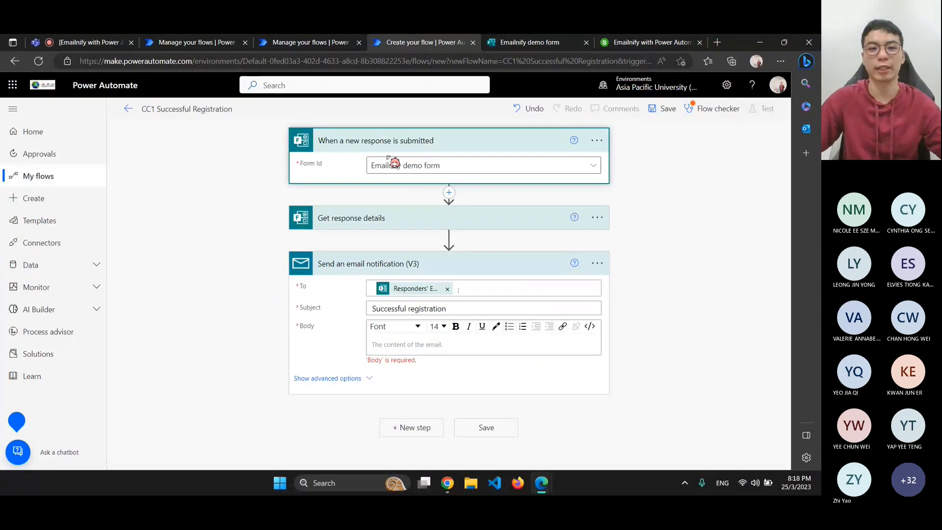
left_click(413, 165)
left_click(240, 206)
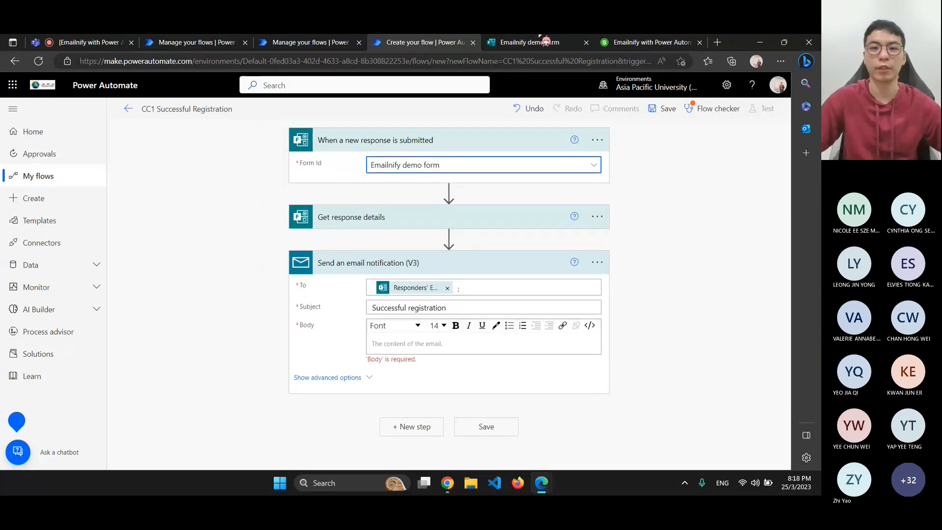
left_click(89, 38)
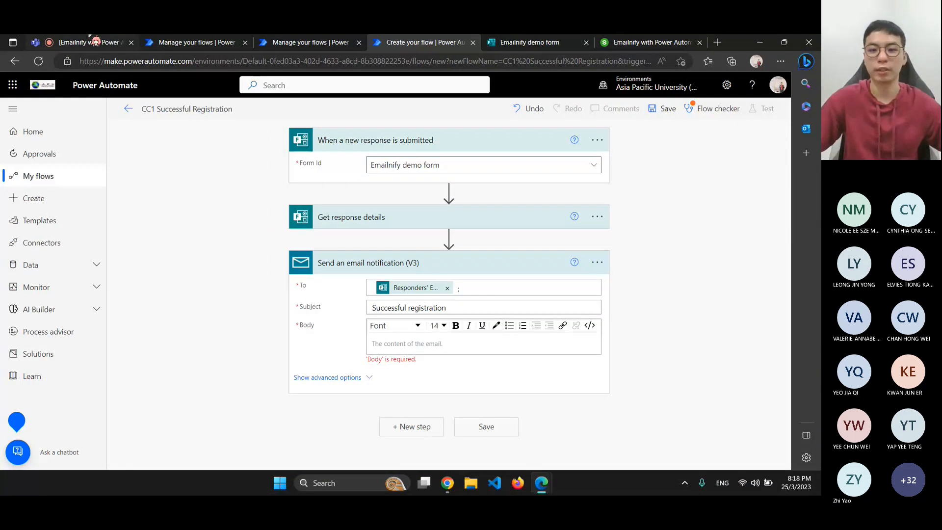
left_click(464, 41)
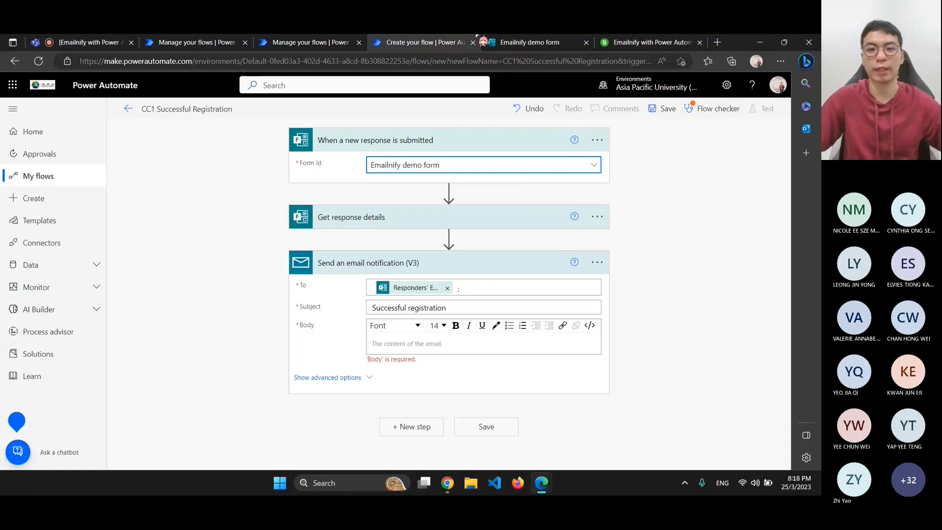
left_click(508, 42)
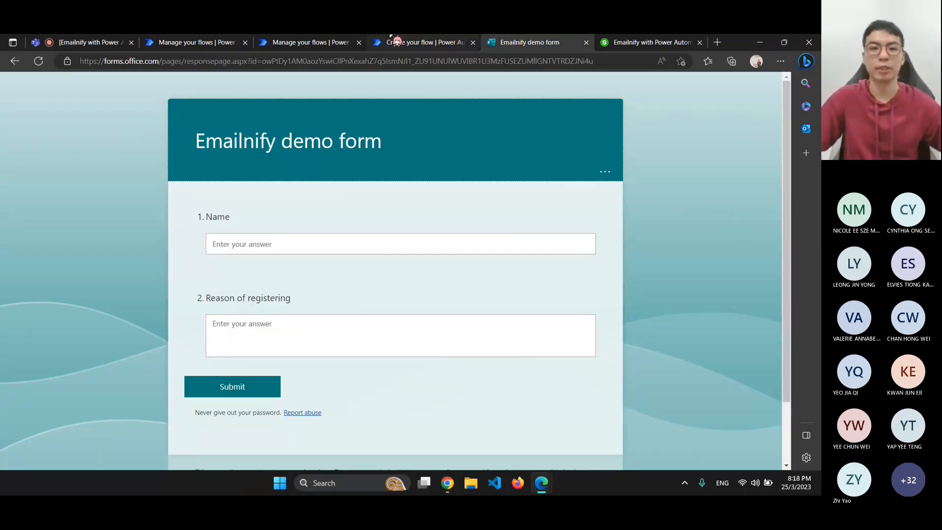
left_click(427, 42)
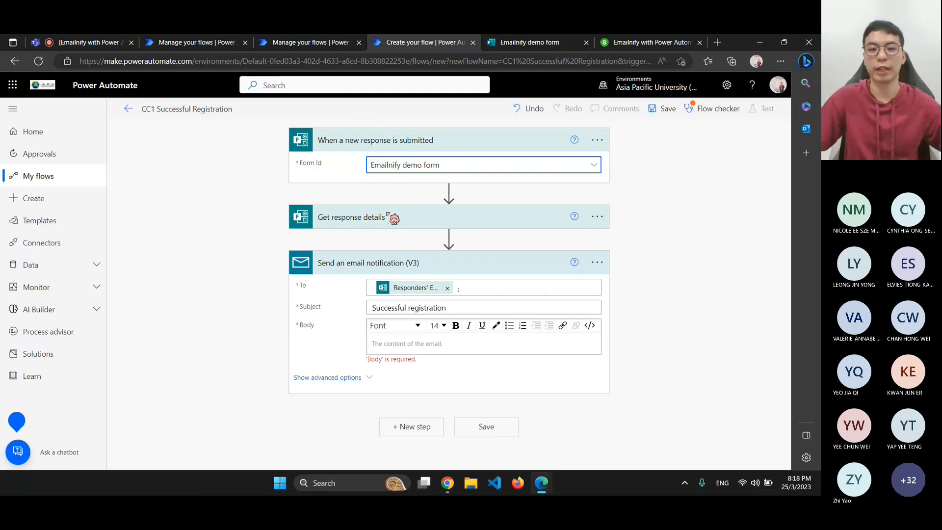
left_click(353, 223)
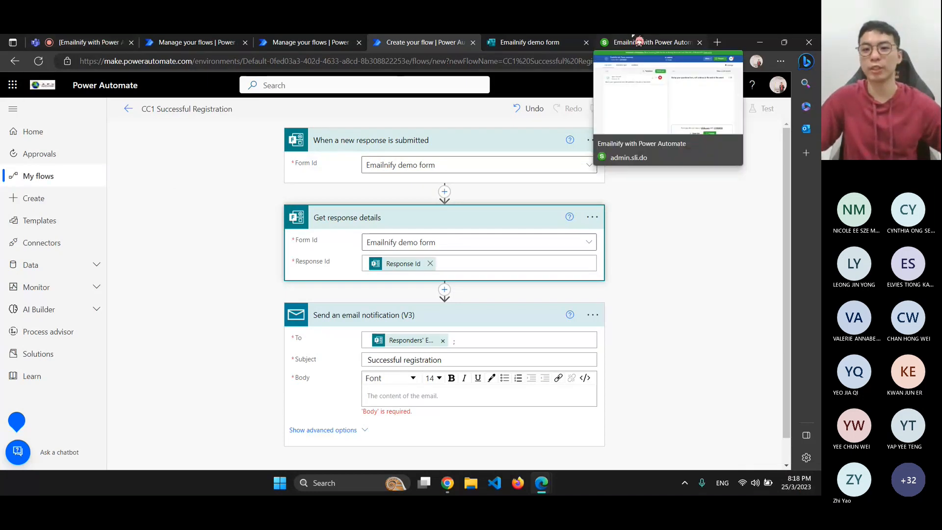
left_click(617, 42)
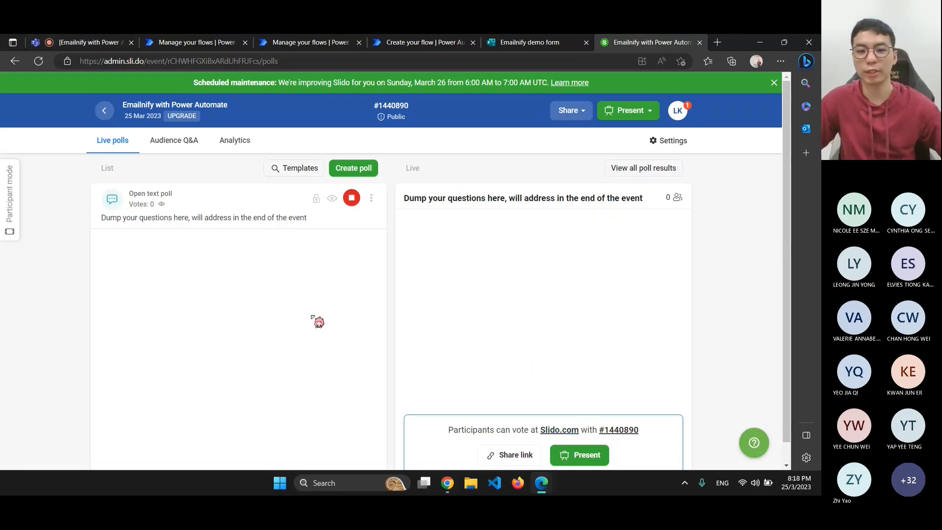
left_click(516, 461)
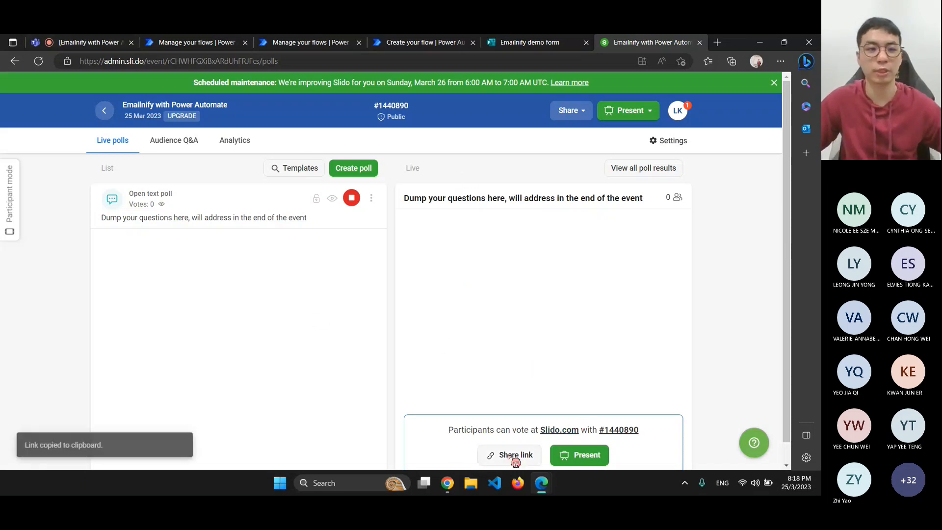
Post the Slido poll link in the Teams meeting chat and admit the waiting attendee
left_click(98, 42)
left_click(723, 434)
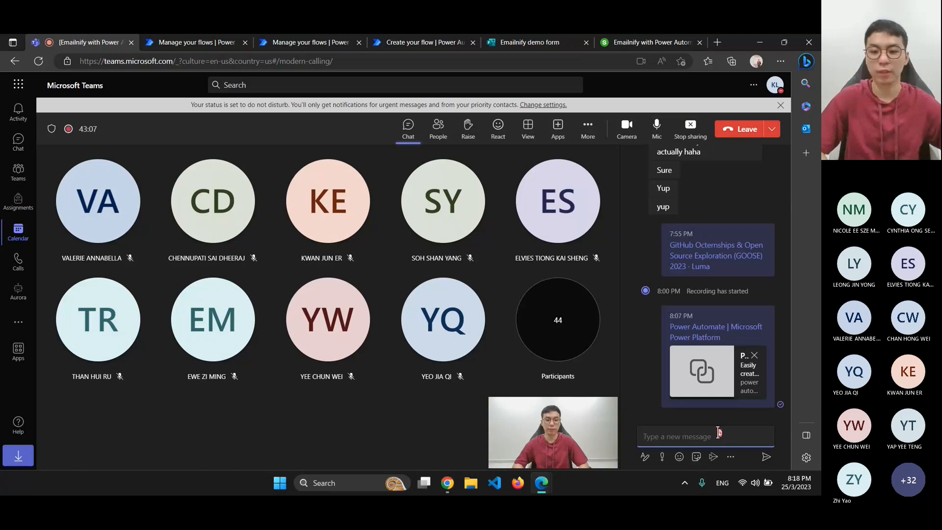
key("ctrl+v")
key("Return")
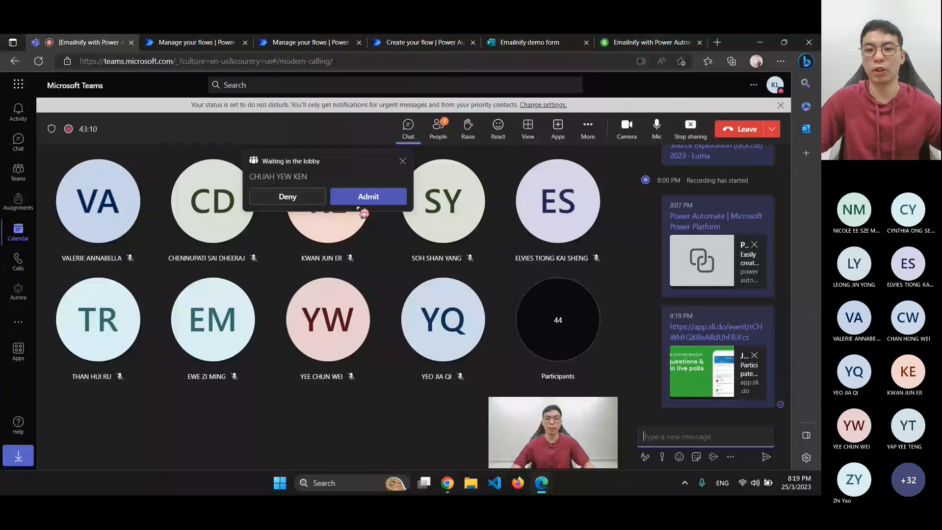
left_click(359, 204)
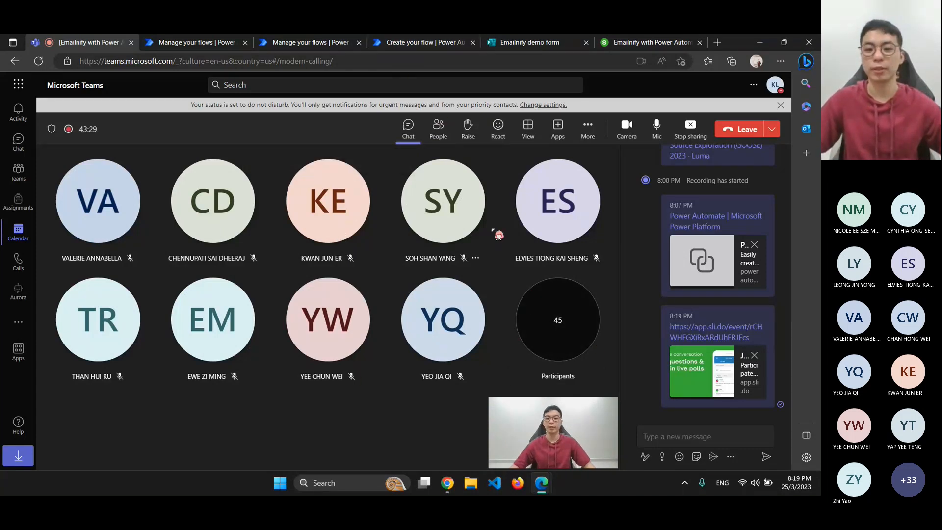
Check the meeting participants list, then return to the meeting chat
left_click(439, 131)
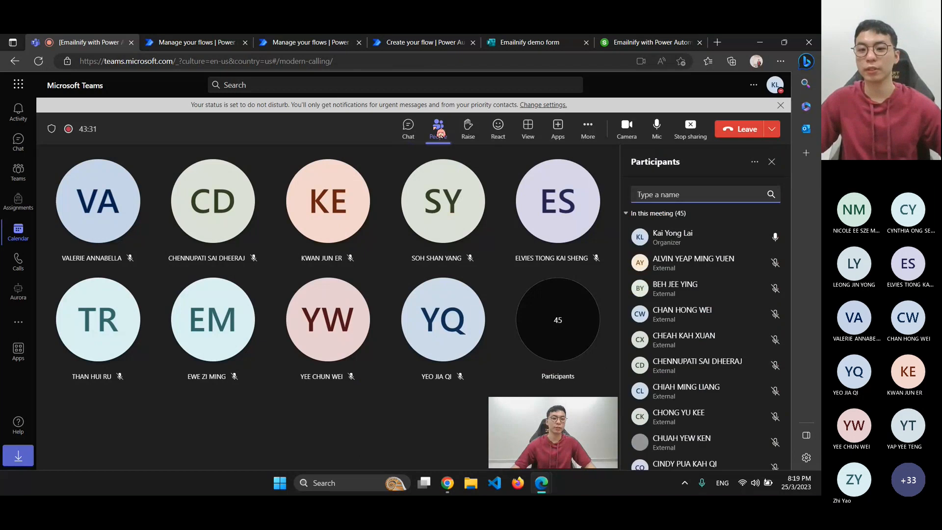
left_click(441, 135)
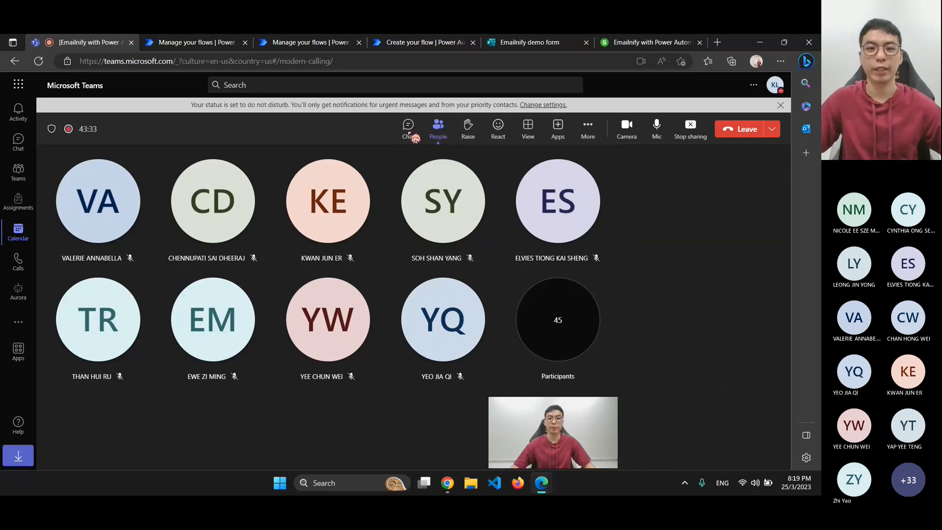
left_click(416, 137)
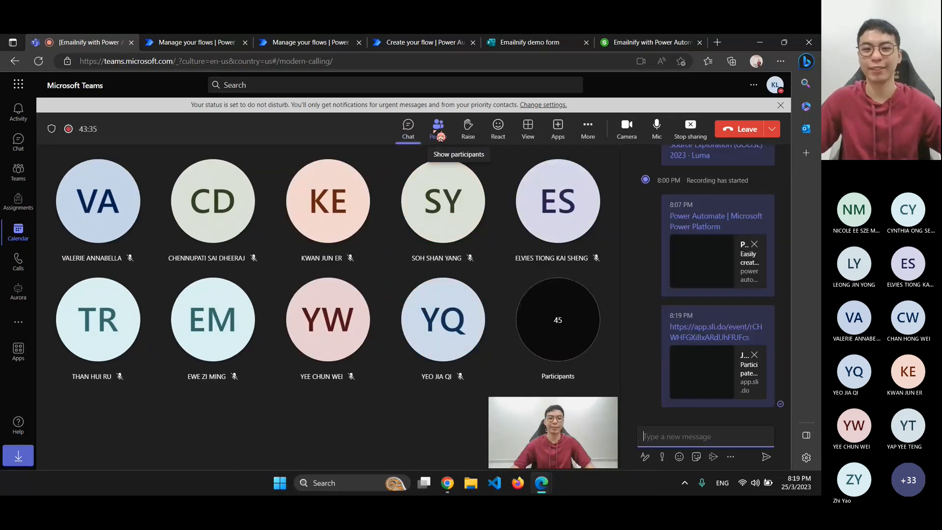
left_click(439, 131)
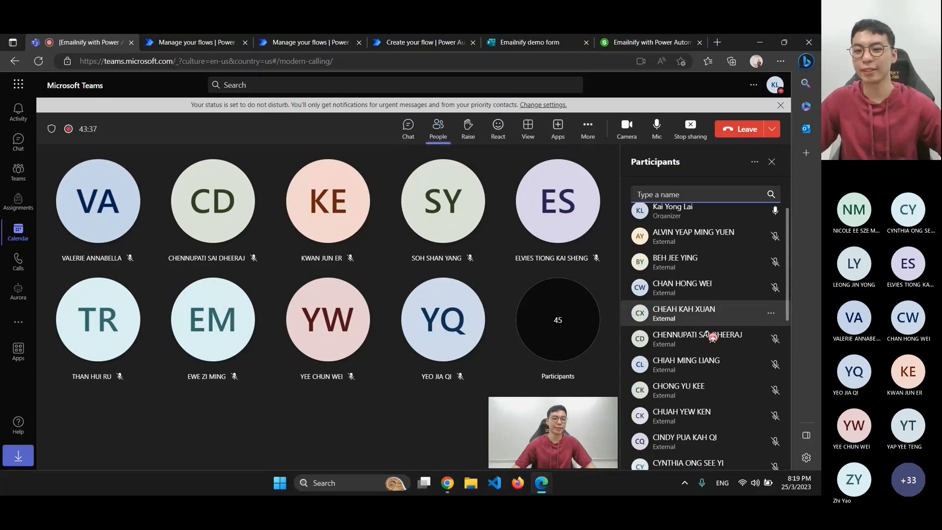
scroll(708, 332, "down", 6)
scroll(709, 335, "up", 6)
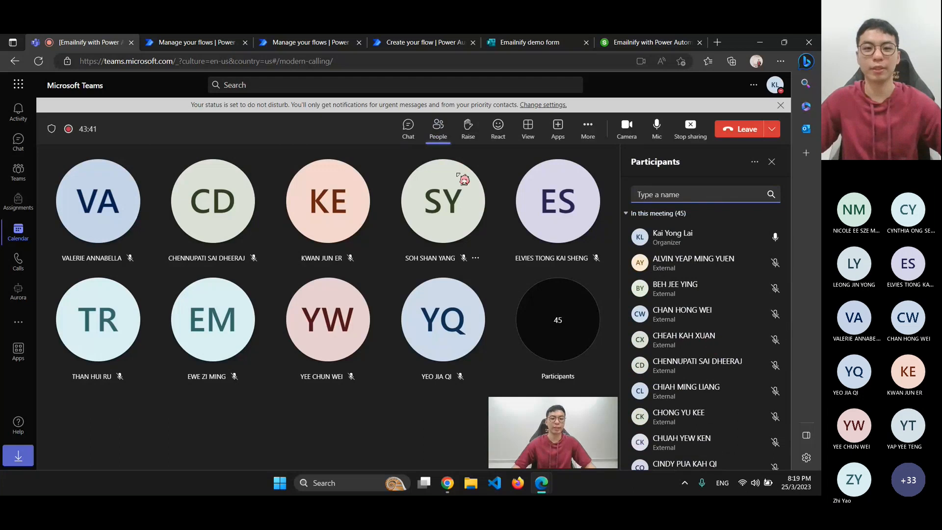
left_click(408, 128)
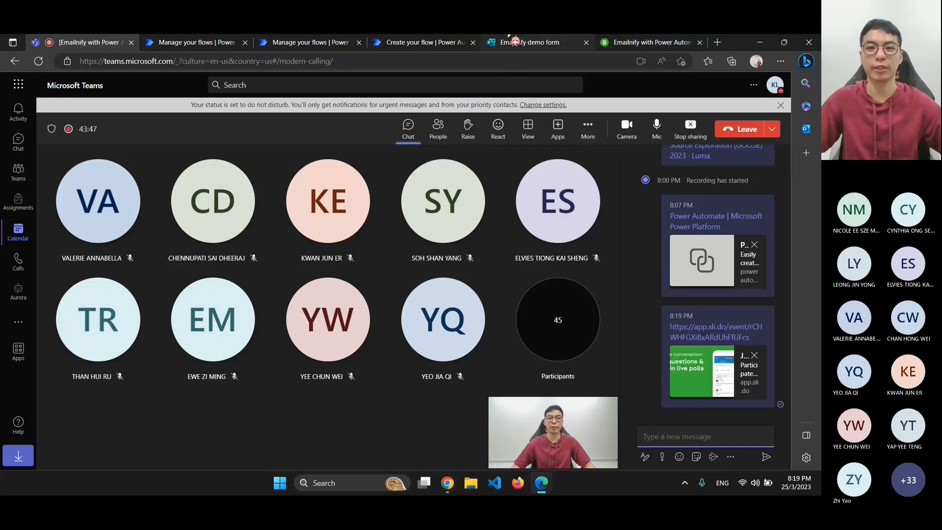
Move between Teams, the Emailnify form and the flow editor, ending on the Slido poll showing the email-reminder question
left_click(653, 42)
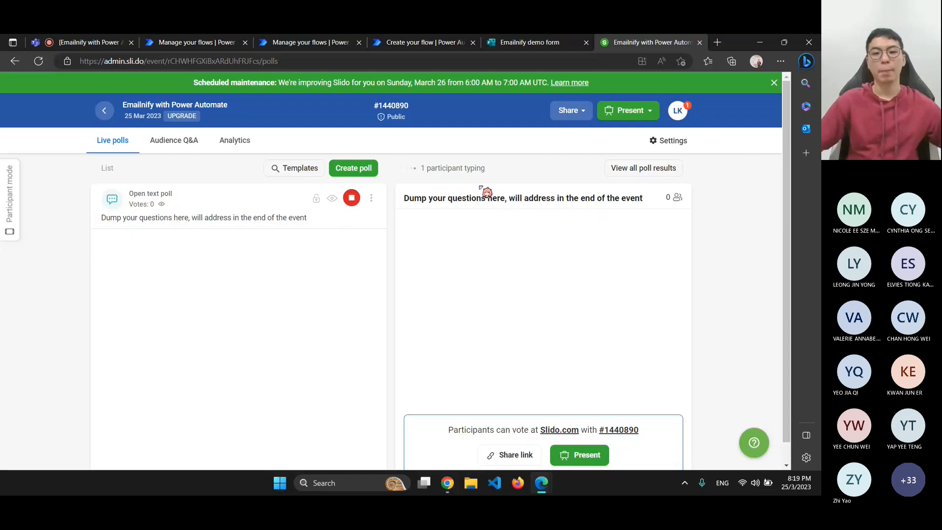
left_click(52, 43)
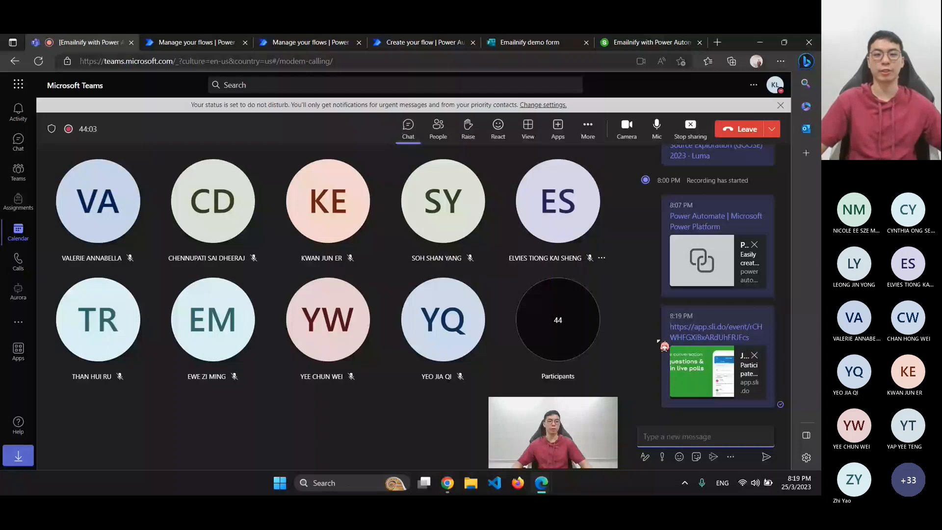
left_click(652, 43)
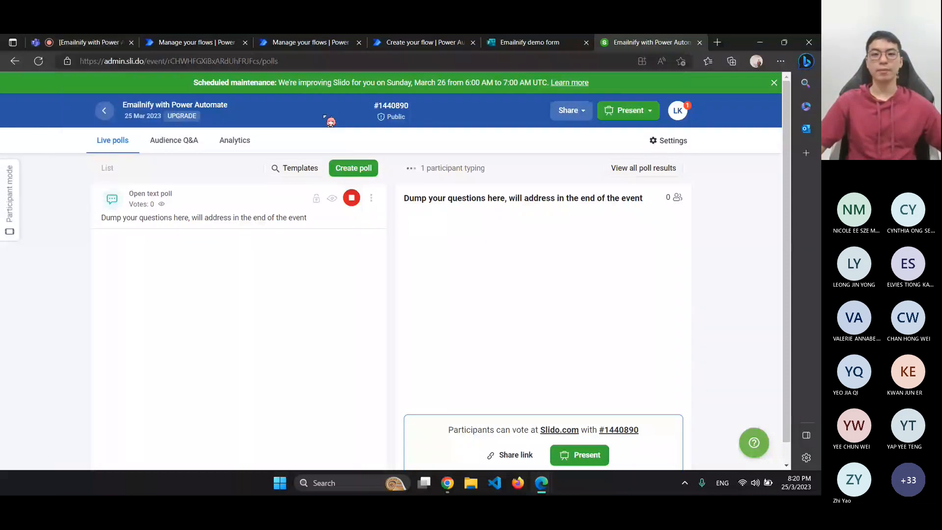
left_click(504, 41)
left_click(452, 41)
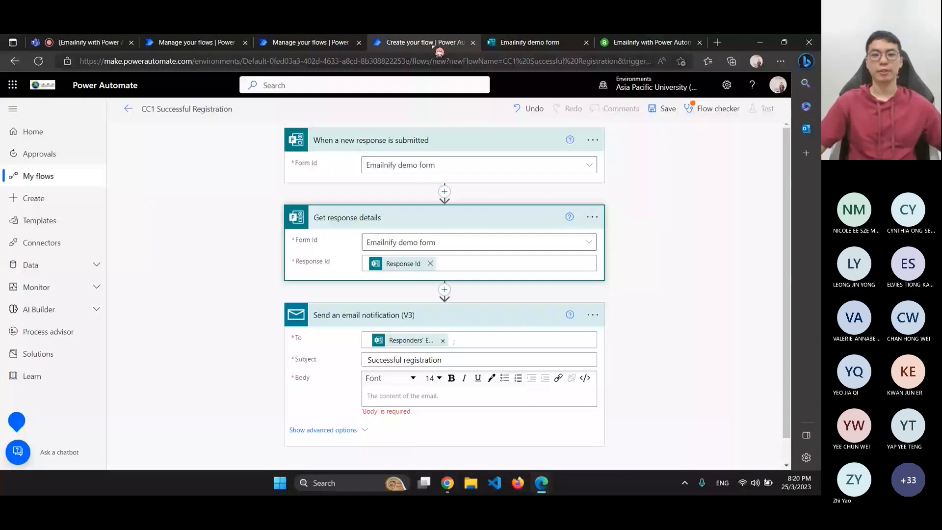
left_click(647, 43)
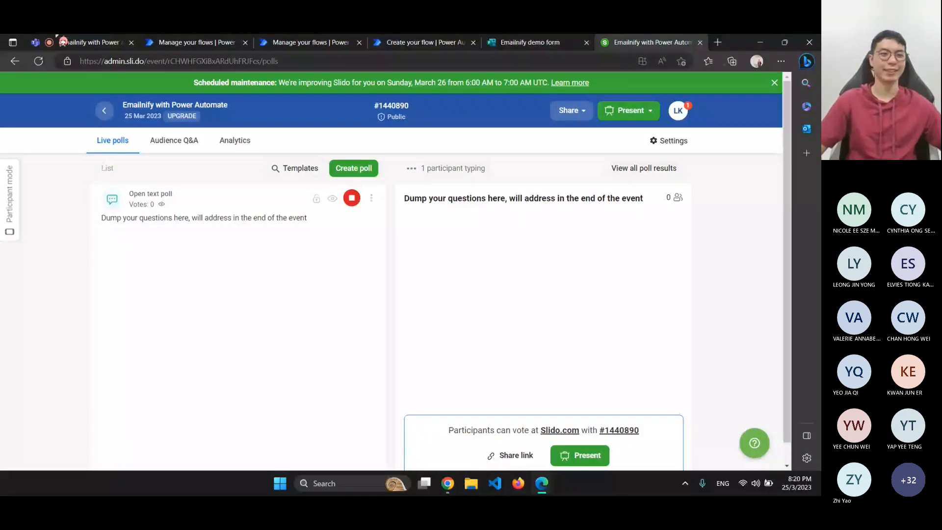
left_click(79, 43)
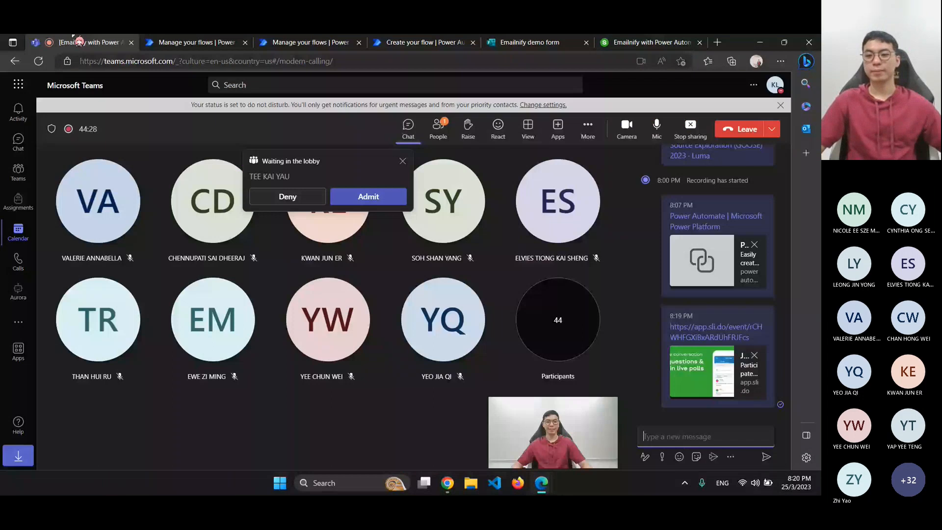
left_click(620, 42)
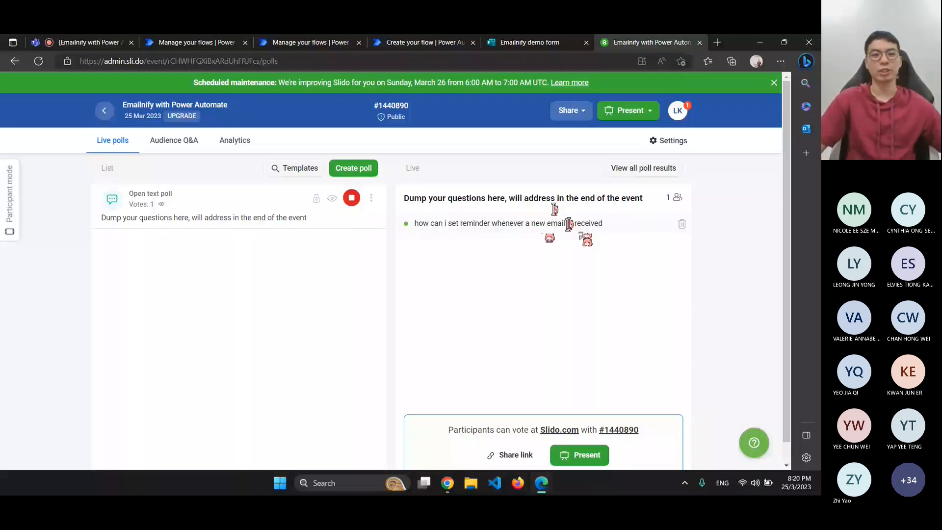
Open the Track Microsoft Forms flow and expand its 'Post a message as the Flow bot to a channel' step
left_click(196, 43)
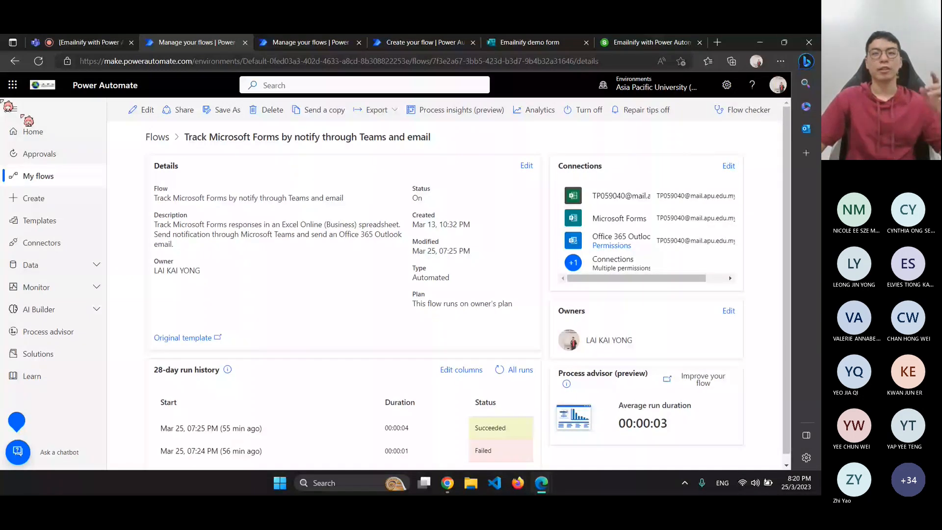
left_click(141, 109)
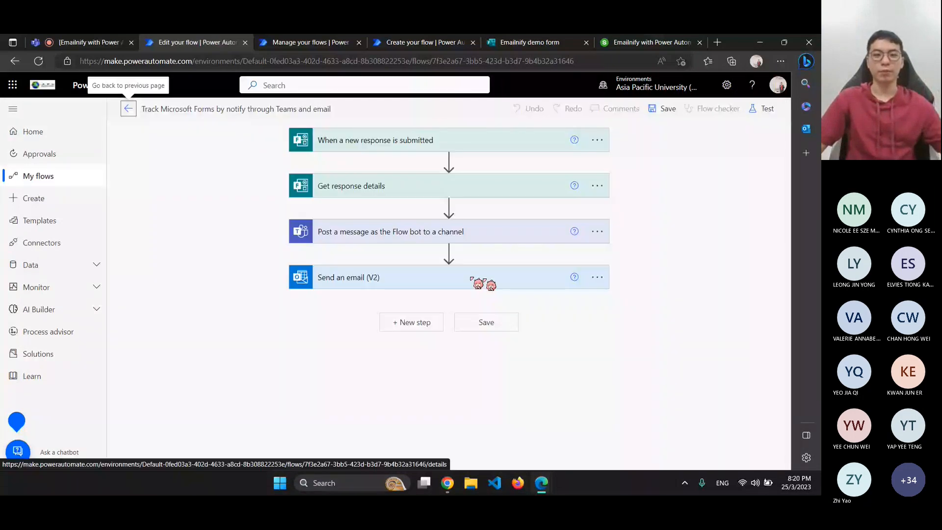
left_click(340, 240)
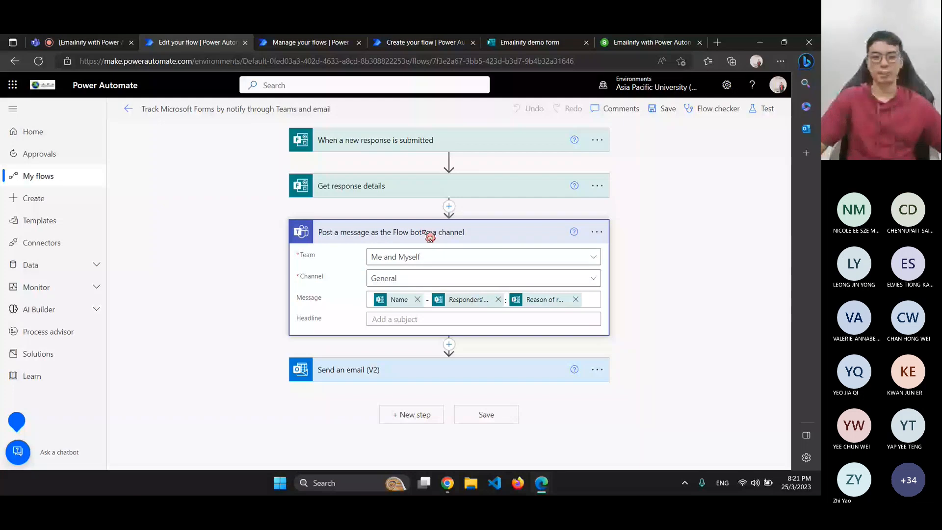
left_click(648, 42)
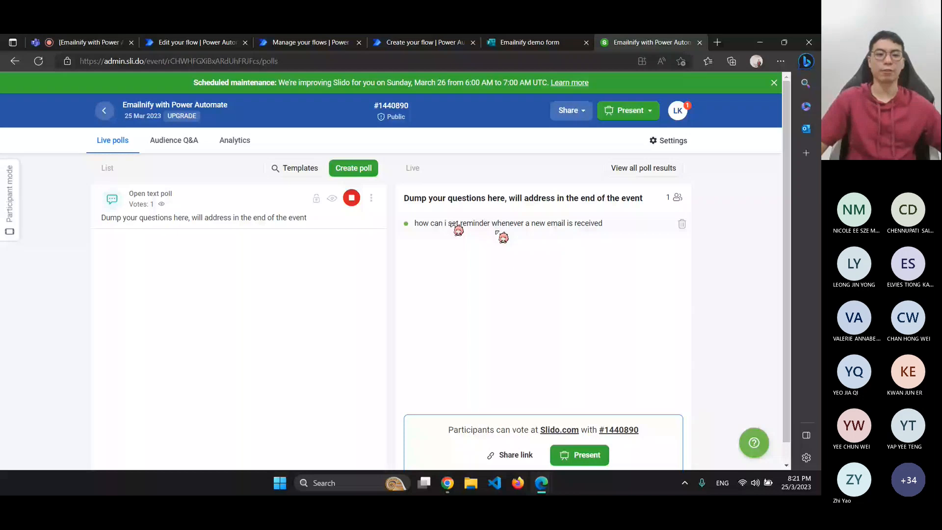
Browse the 'sms' actions for a new step in the CC1 flow, then close the chooser without adding one
left_click(425, 43)
left_click(396, 448)
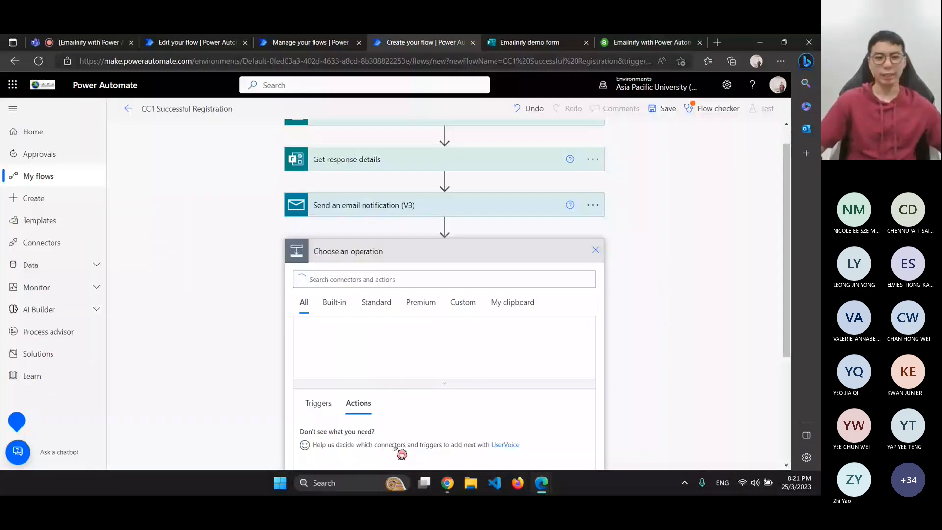
type("sms")
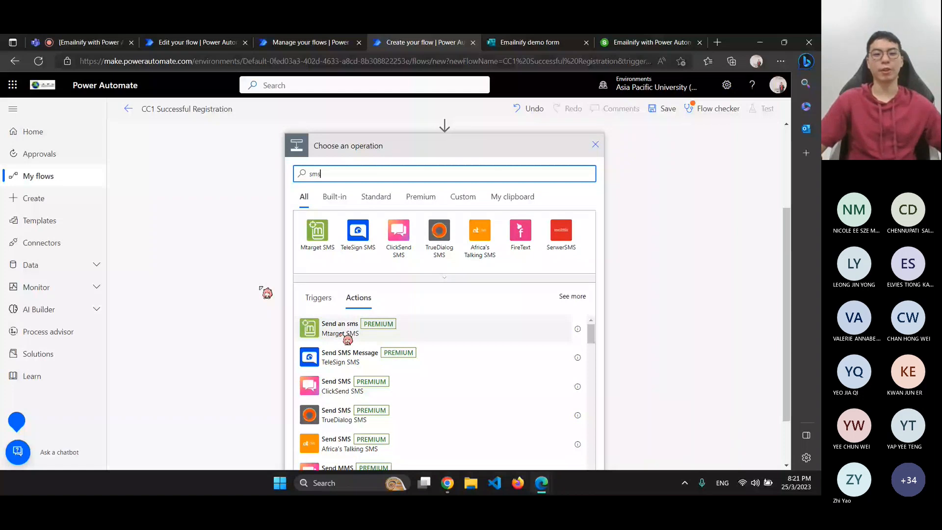
scroll(421, 292, "down", 10)
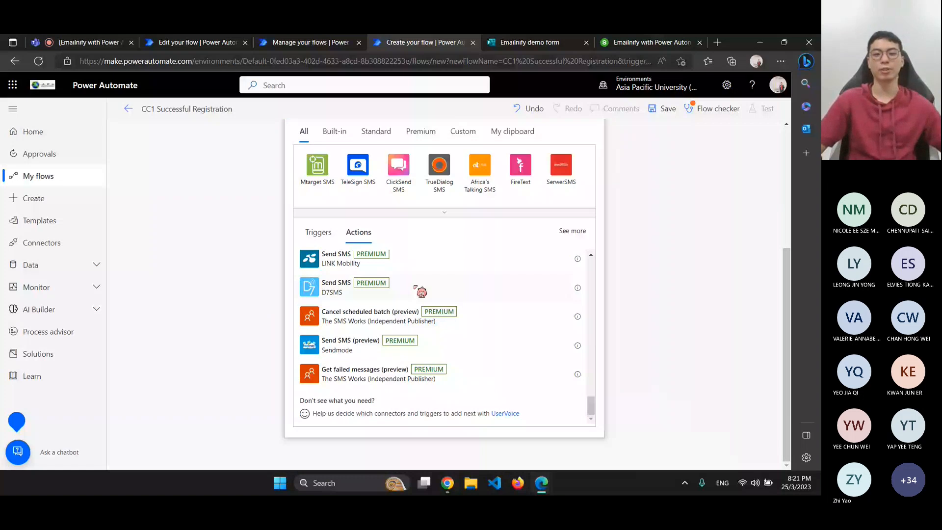
scroll(421, 292, "up", 10)
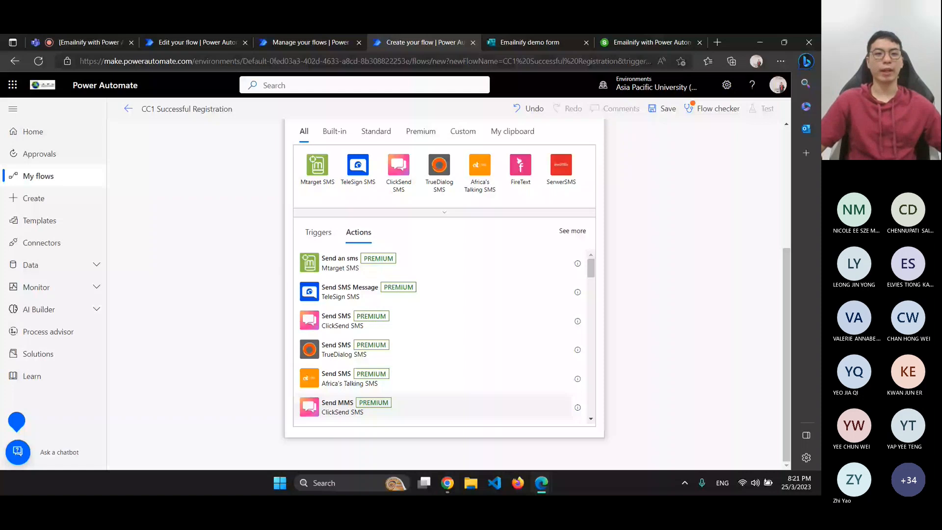
left_click(226, 206)
left_click(183, 42)
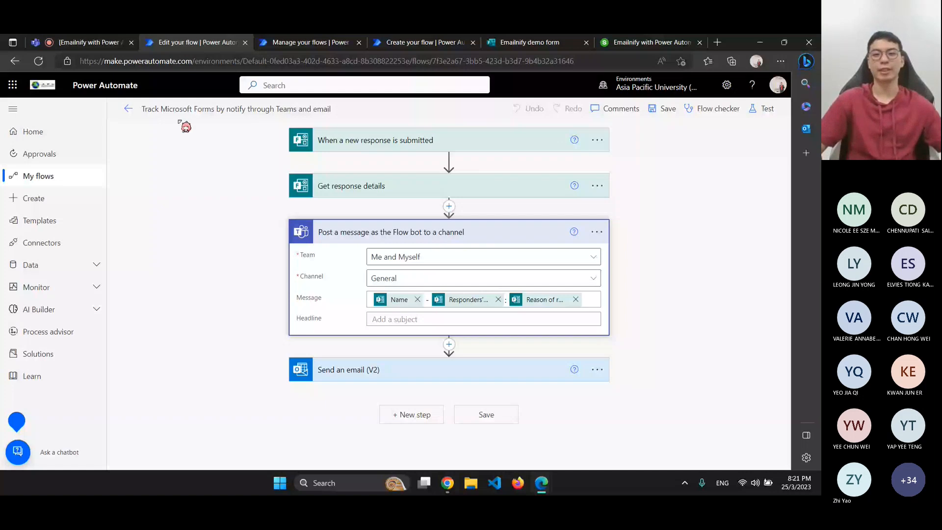
Review the Teams post recipients, the Gmail notification and the General channel post, then return to the Teams meeting
left_click(399, 263)
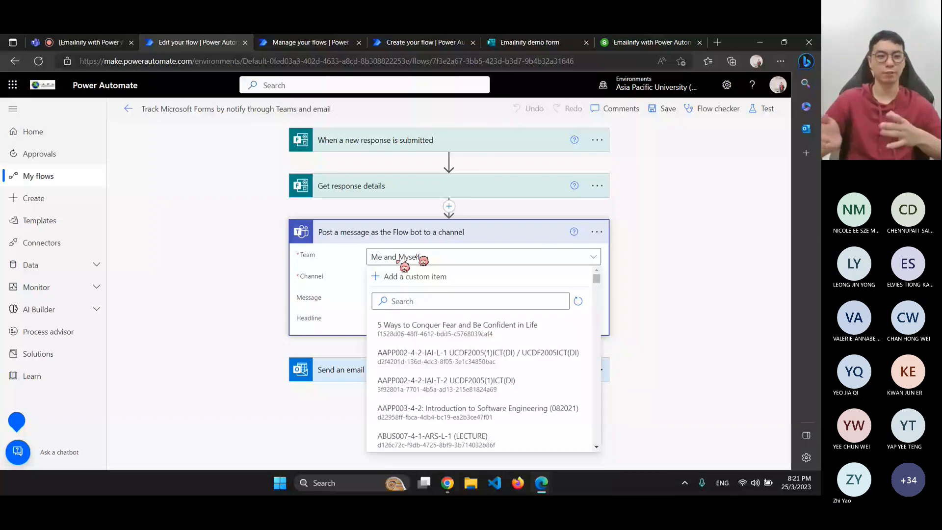
left_click(399, 260)
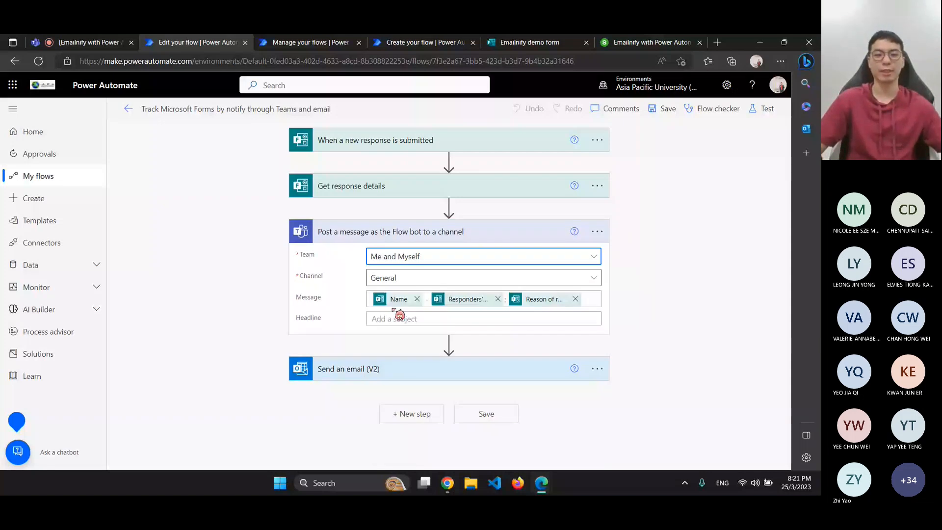
left_click(425, 419)
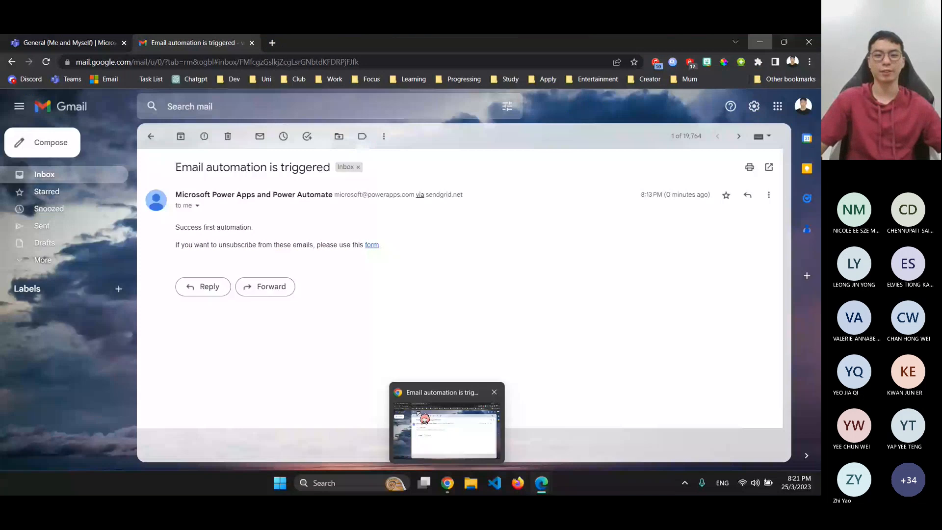
left_click(418, 414)
left_click(68, 42)
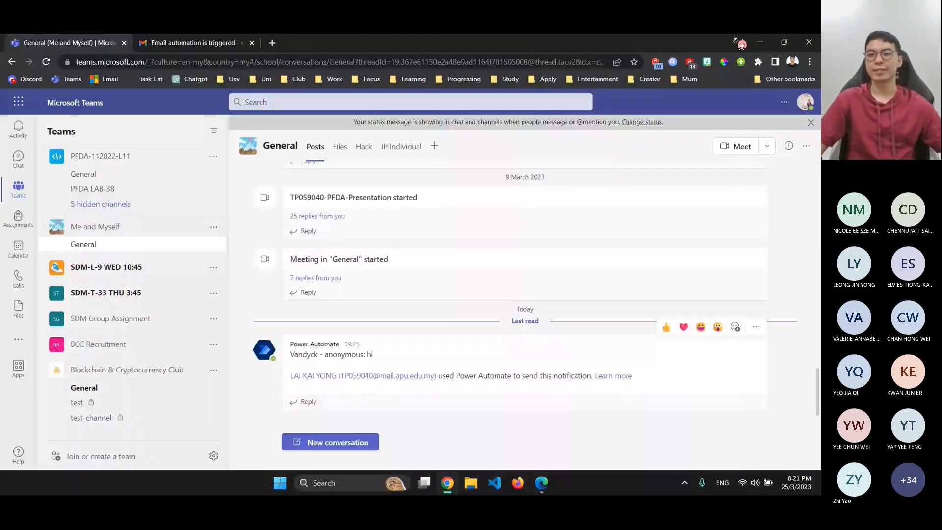
key("alt+Tab")
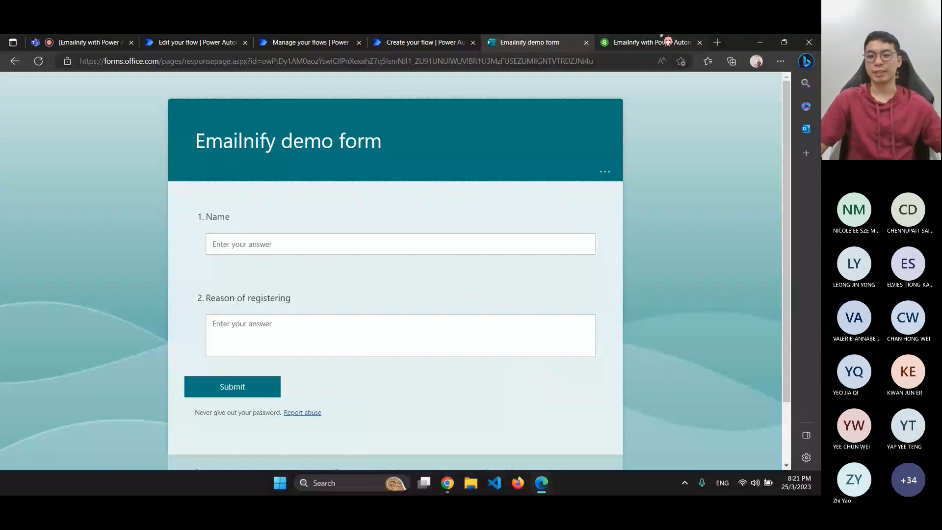
left_click(88, 42)
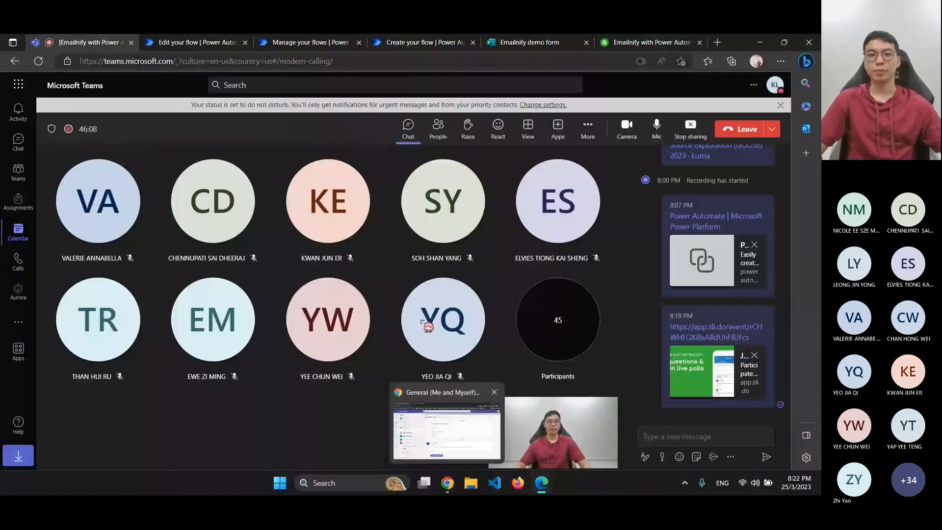
Admit the waiting guest into the Teams meeting and return to the CC1 flow
left_click(420, 42)
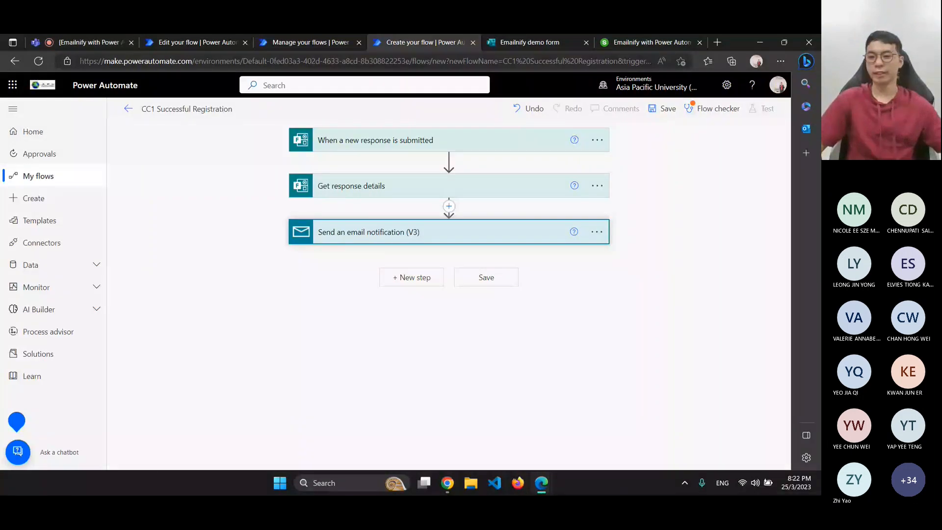
left_click(93, 43)
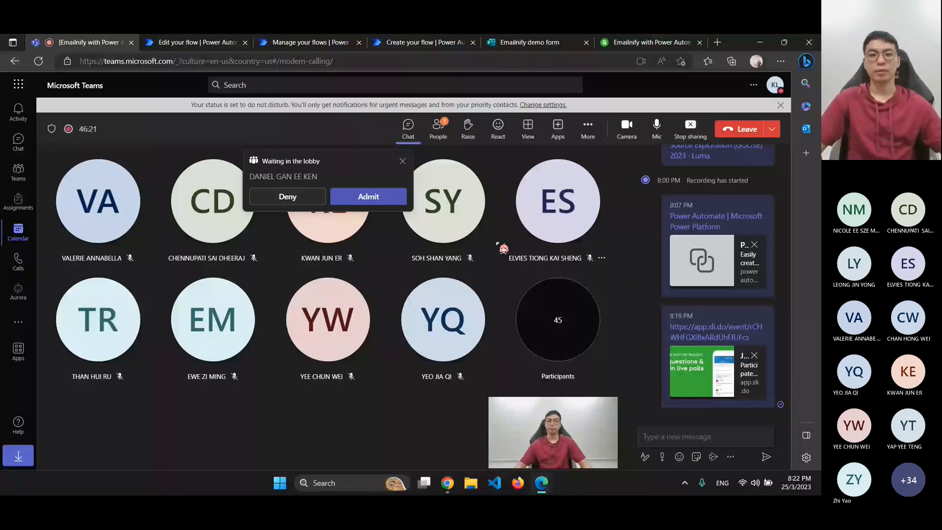
left_click(369, 197)
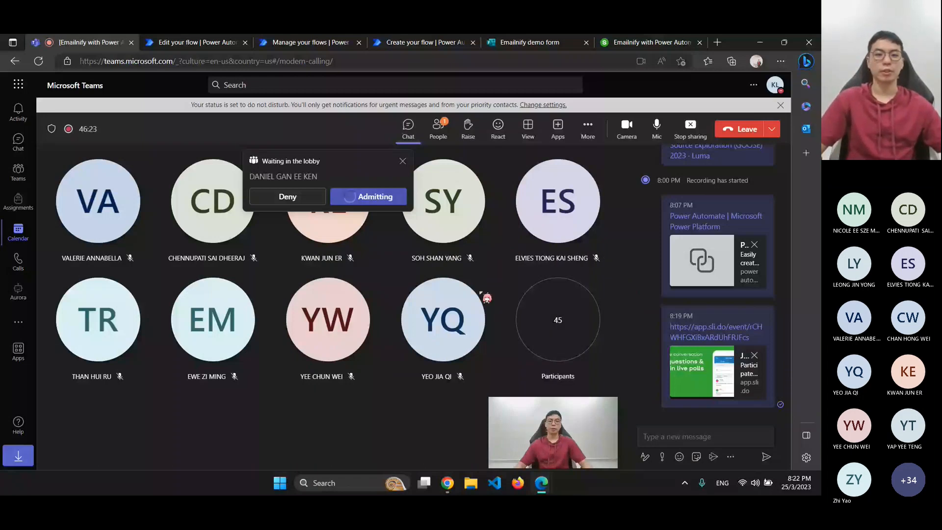
left_click(421, 42)
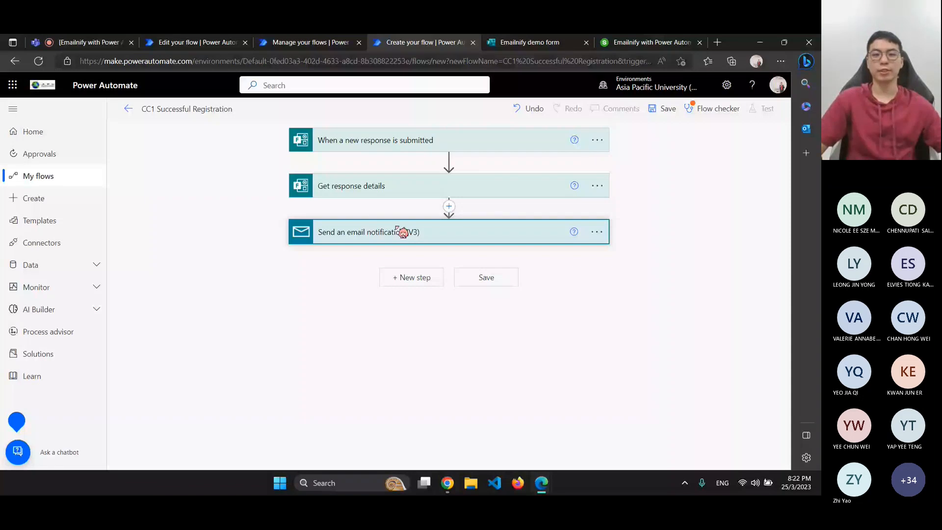
Extend the email subject to 'Successful registration for CC1 event'
left_click(402, 232)
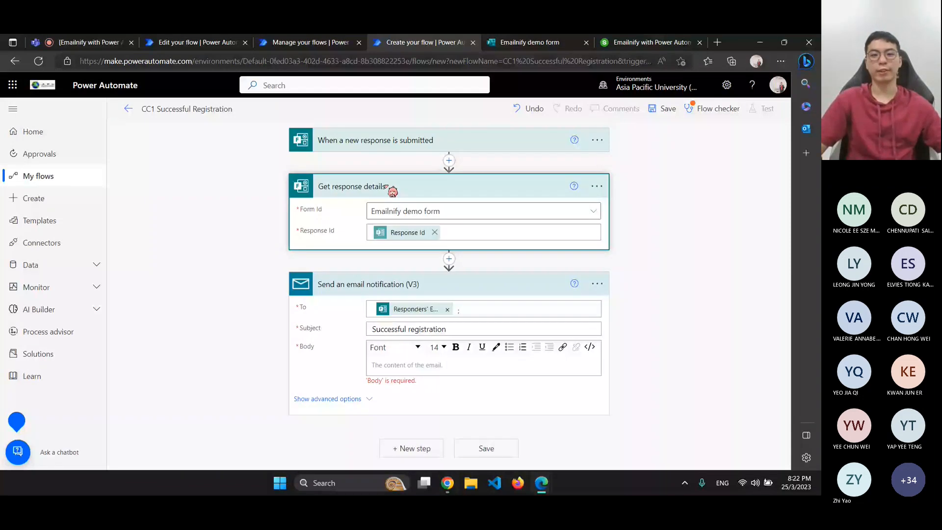
left_click(386, 150)
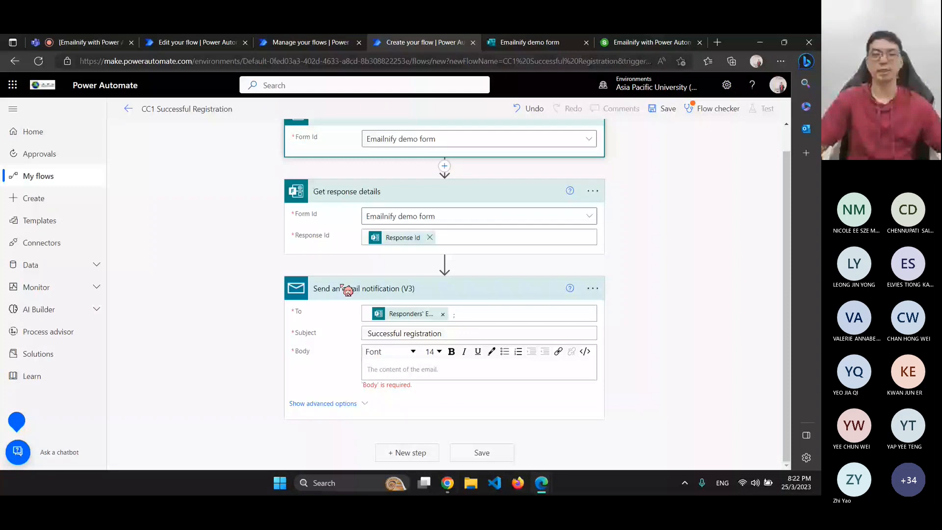
left_click(454, 331)
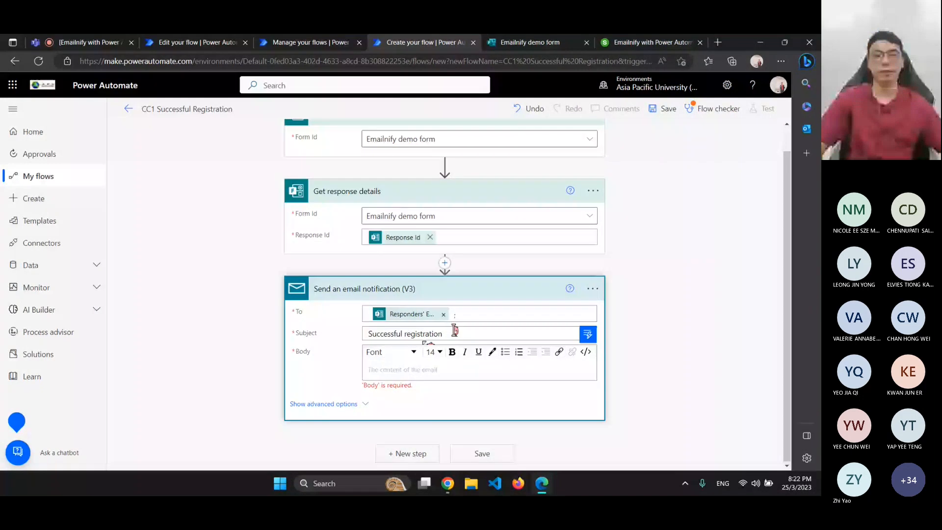
type("for ")
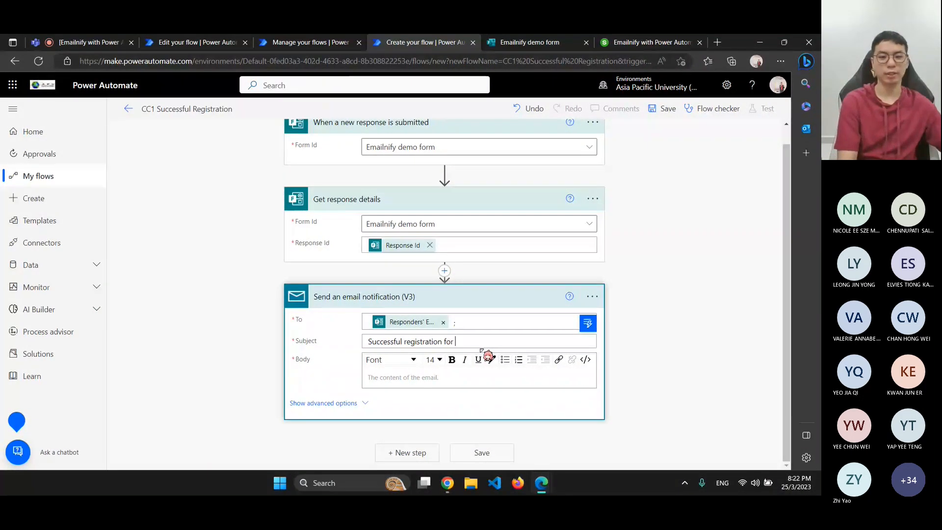
type("CC1 event")
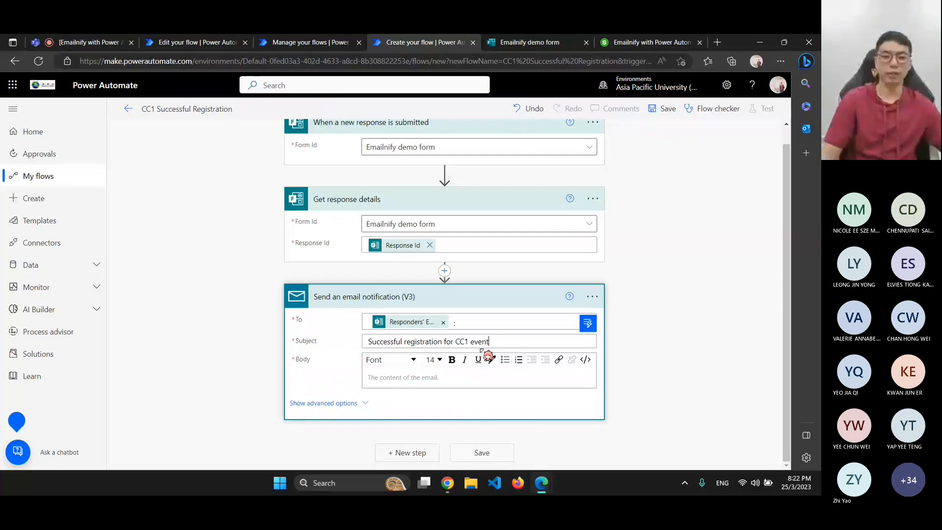
Write 'Thank you for registering' in the email body and format it bold Tahoma
left_click(390, 377)
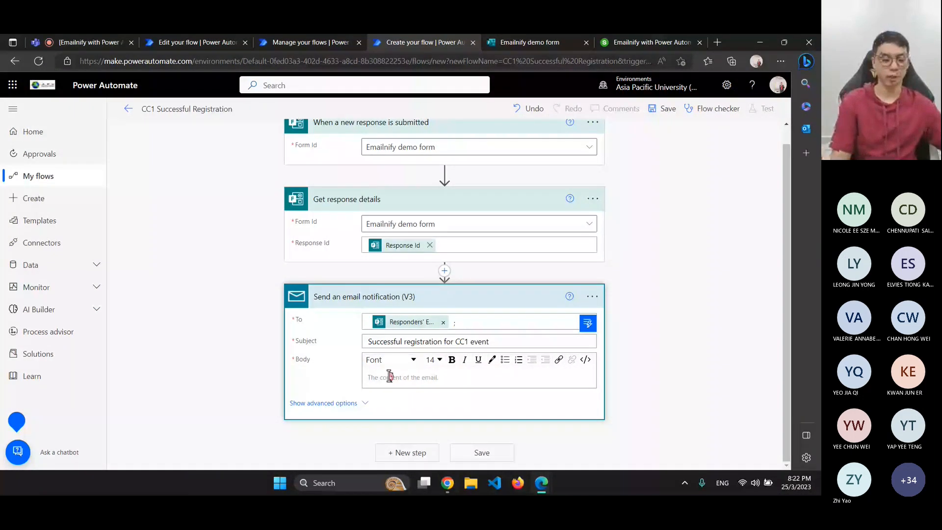
type("Thank you for")
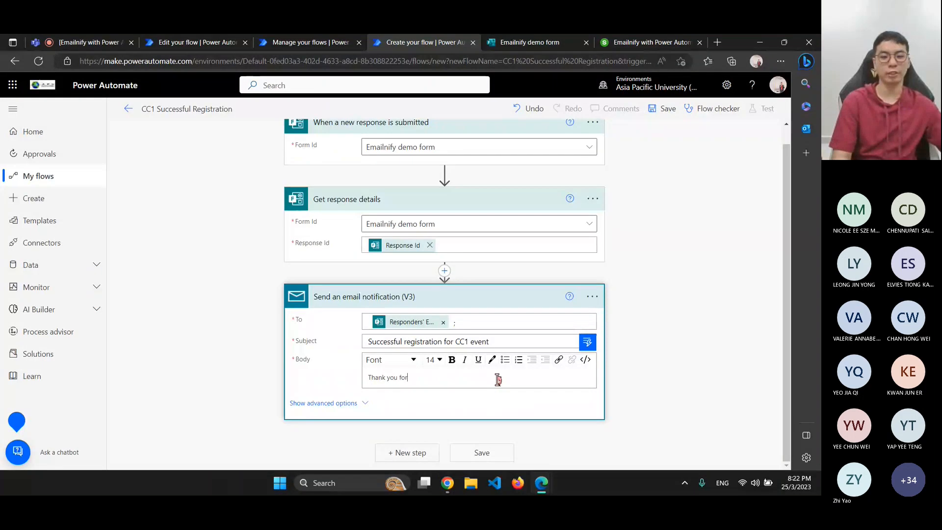
type(" regist")
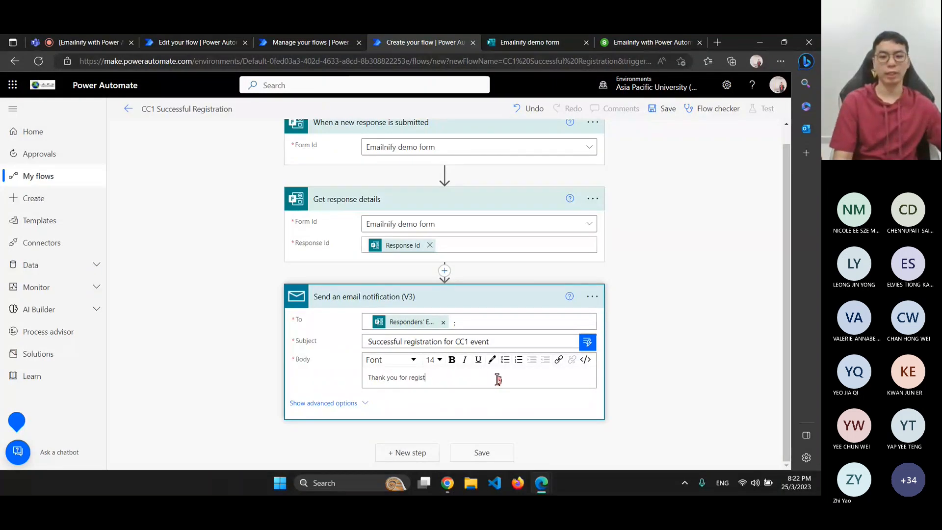
type("ering")
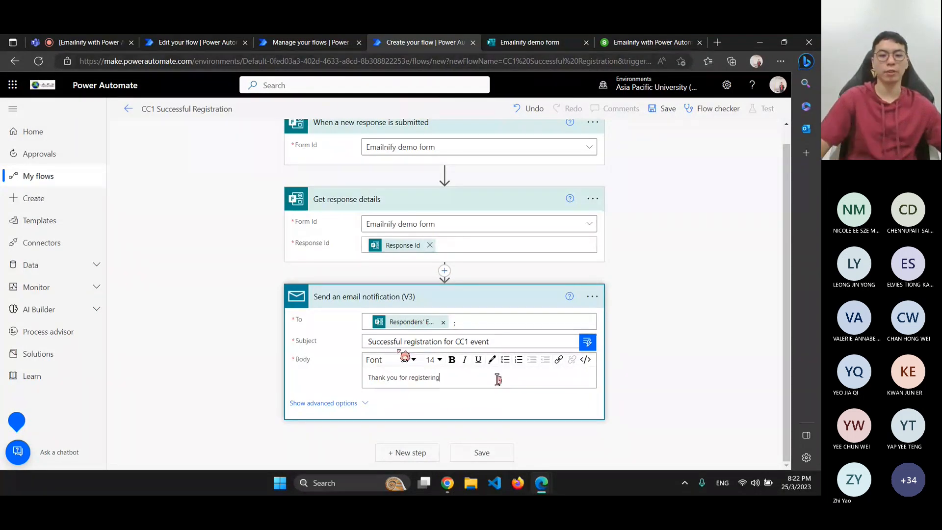
left_click(391, 363)
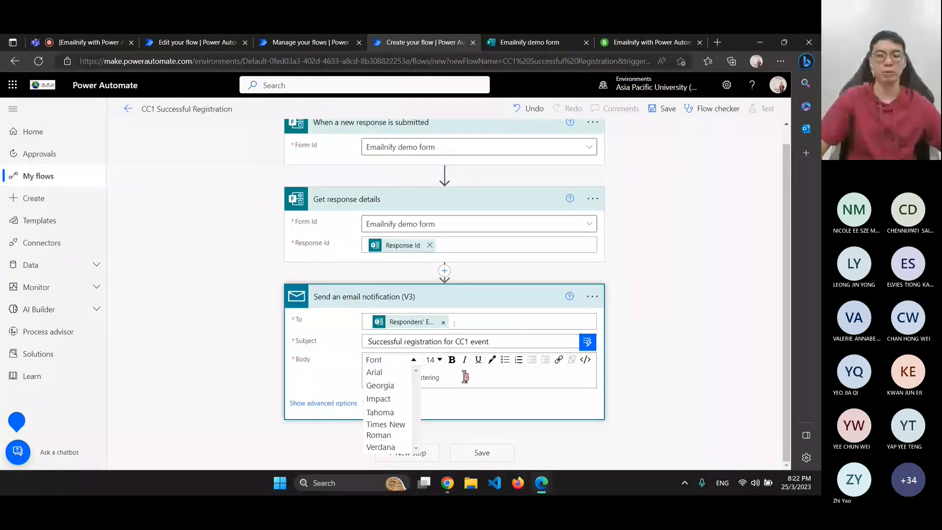
left_click_drag(465, 377, 367, 377)
left_click(391, 359)
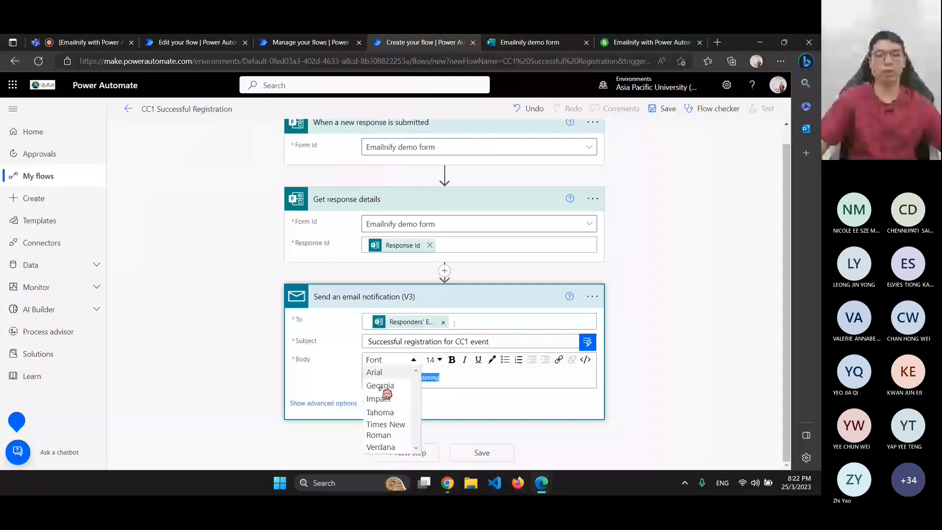
left_click(387, 398)
left_click(452, 359)
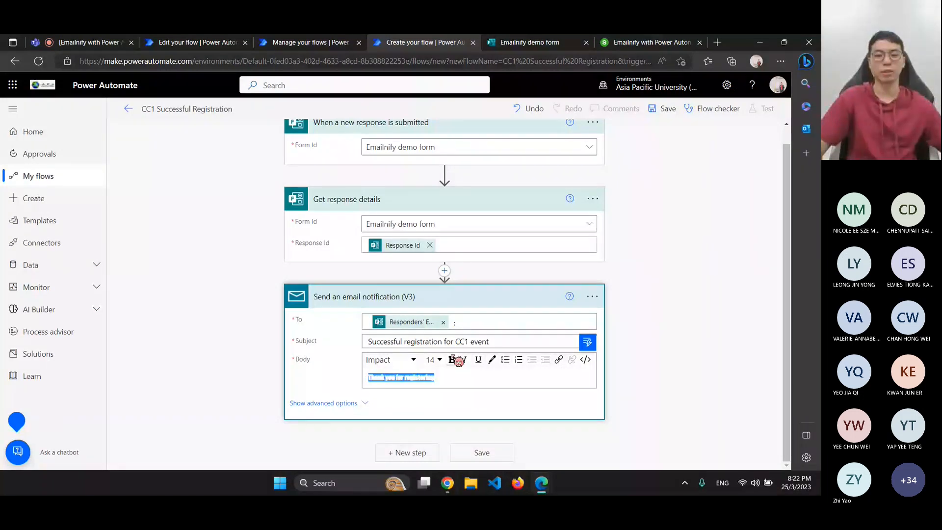
left_click(406, 361)
left_click(387, 415)
left_click(469, 374)
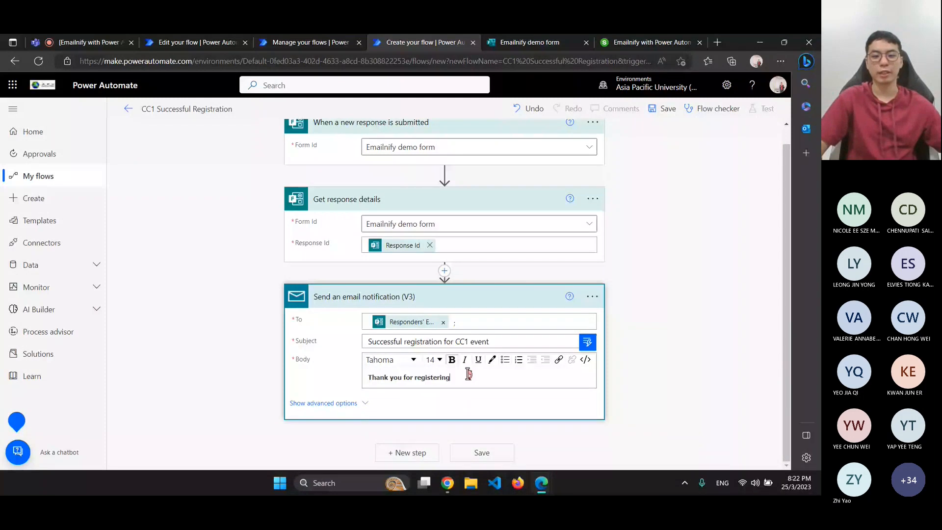
left_click(661, 305)
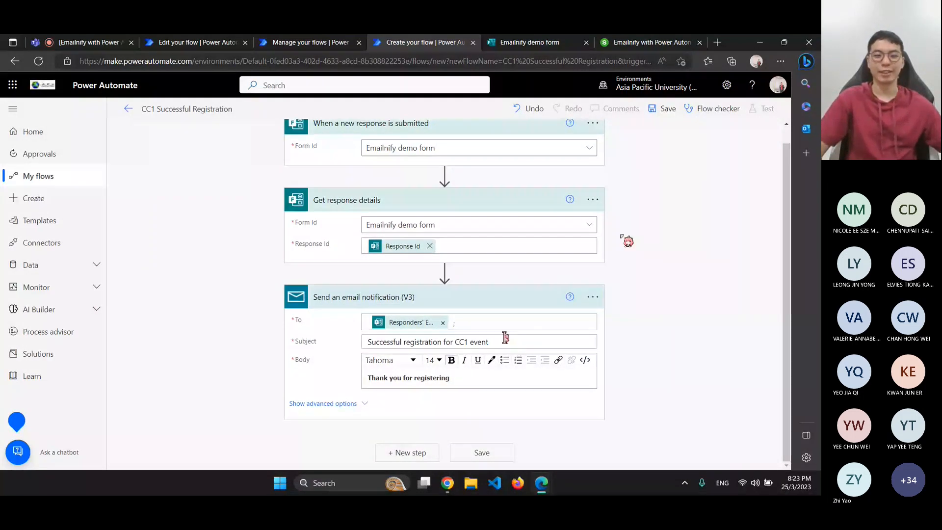
left_click(503, 342)
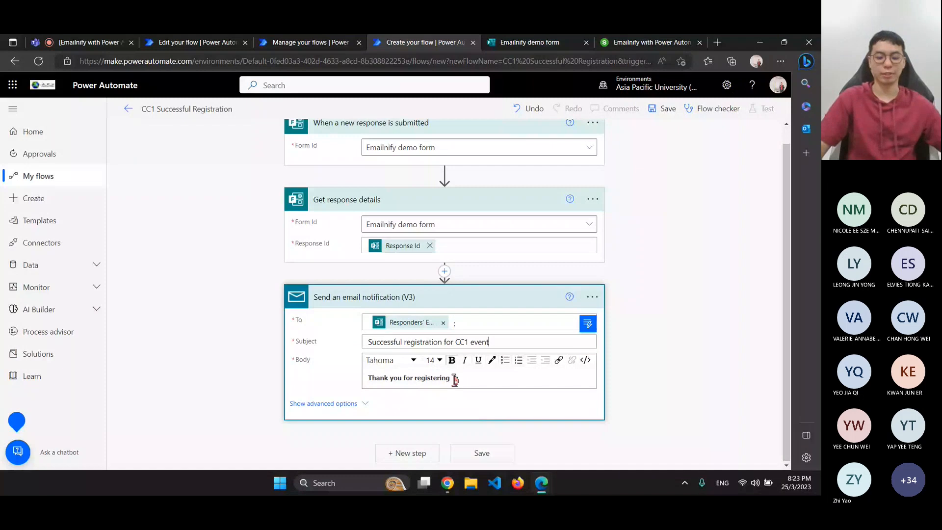
Insert the form's Name value after 'Thank you for registering,' in the email body
key("ctrl+Tab")
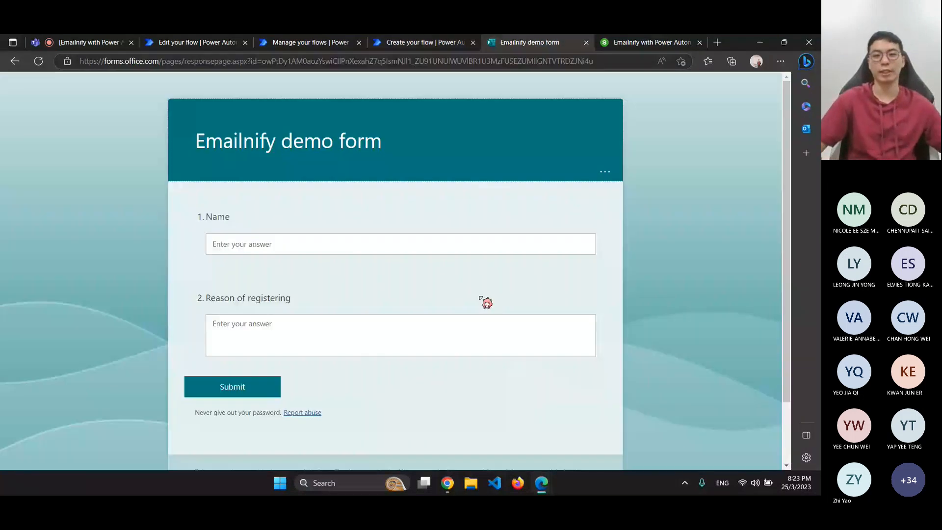
key("ctrl+shift+Tab")
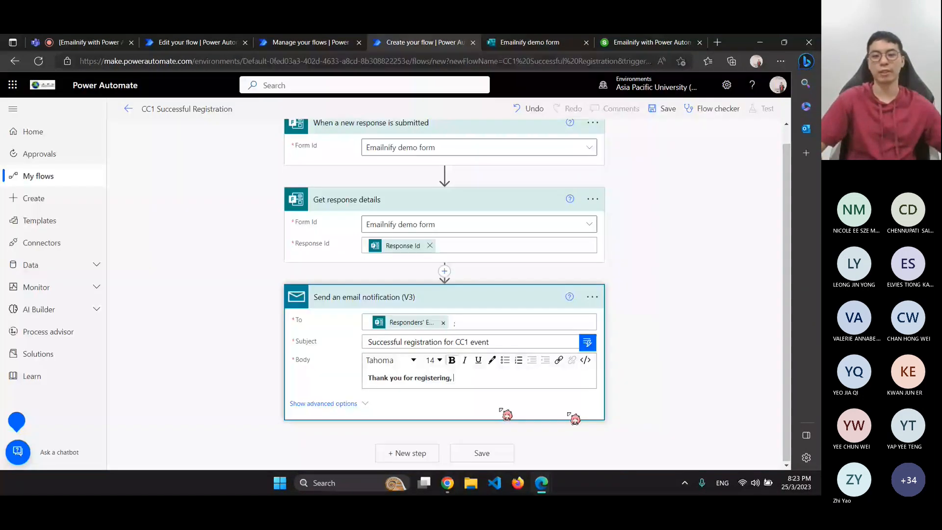
left_click(588, 342)
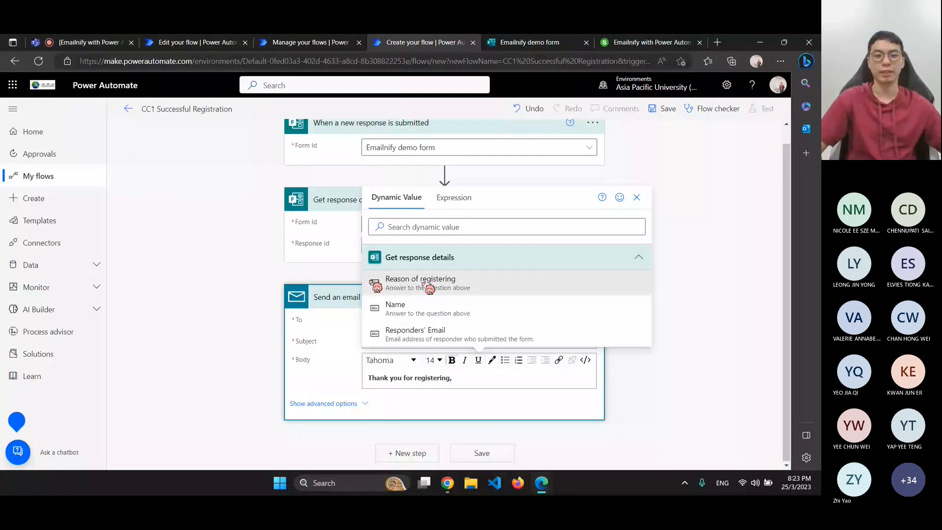
left_click(426, 308)
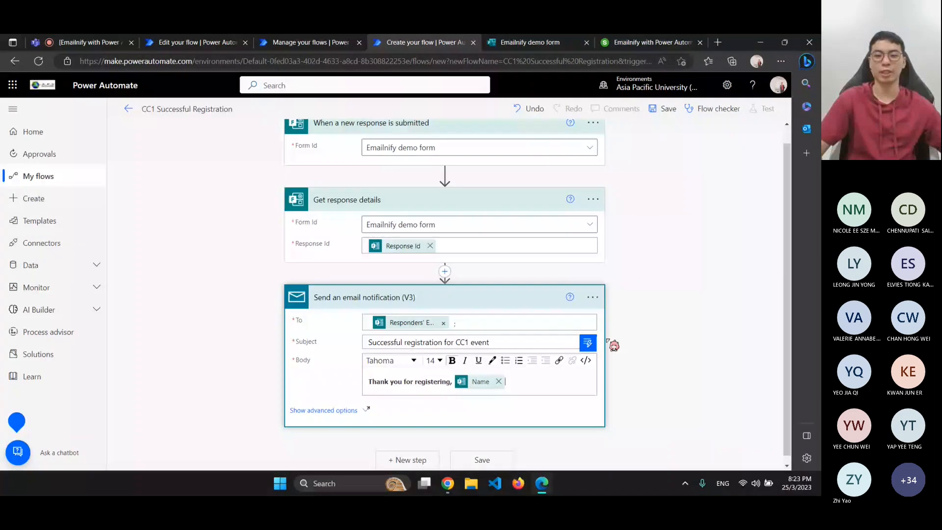
left_click(589, 343)
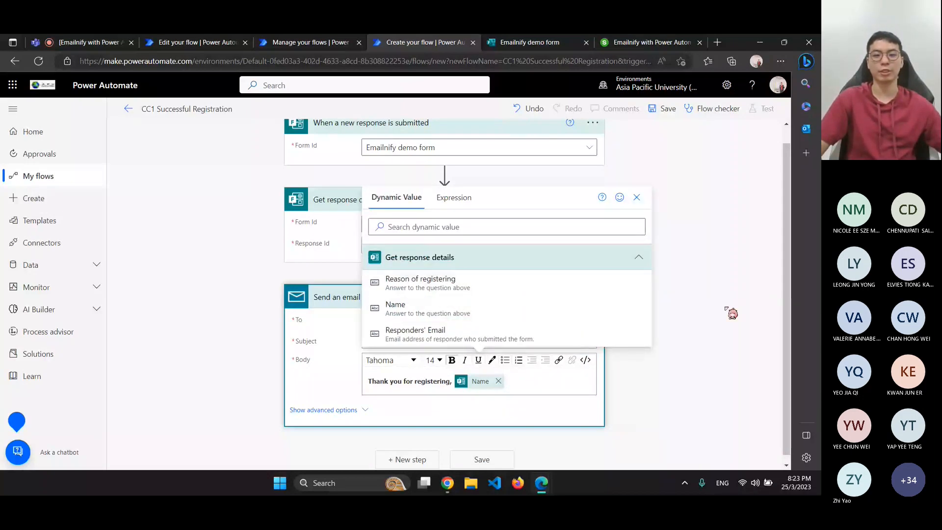
left_click(727, 317)
left_click(415, 452)
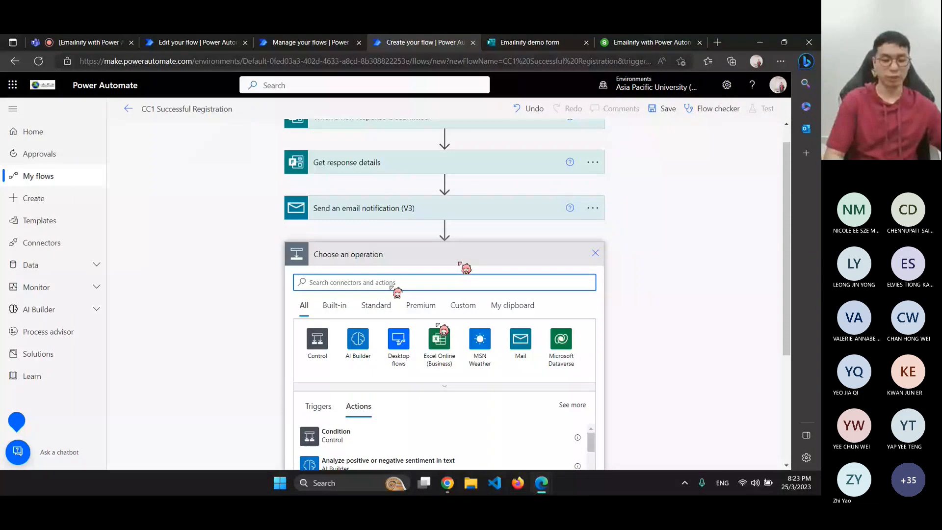
Search 'email' and add the Mail connector's Send an email notification (V3) action
type("email")
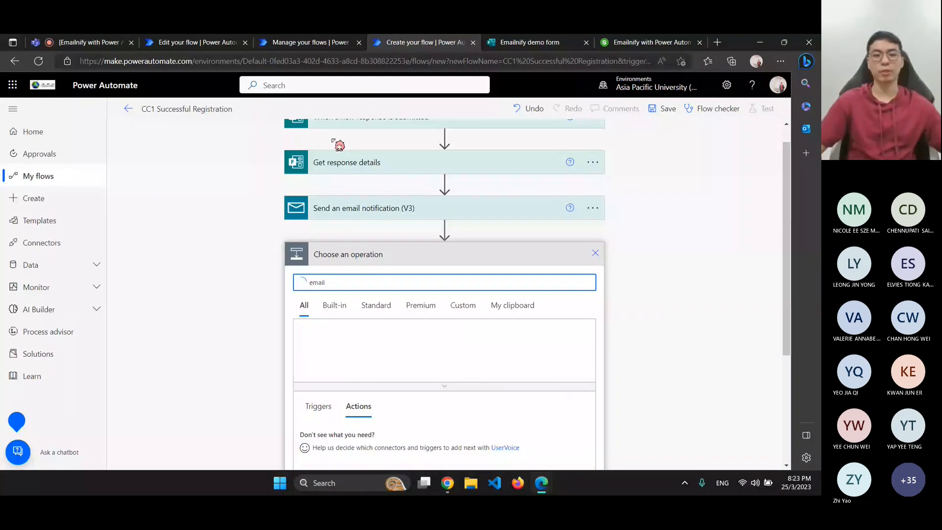
left_click(320, 353)
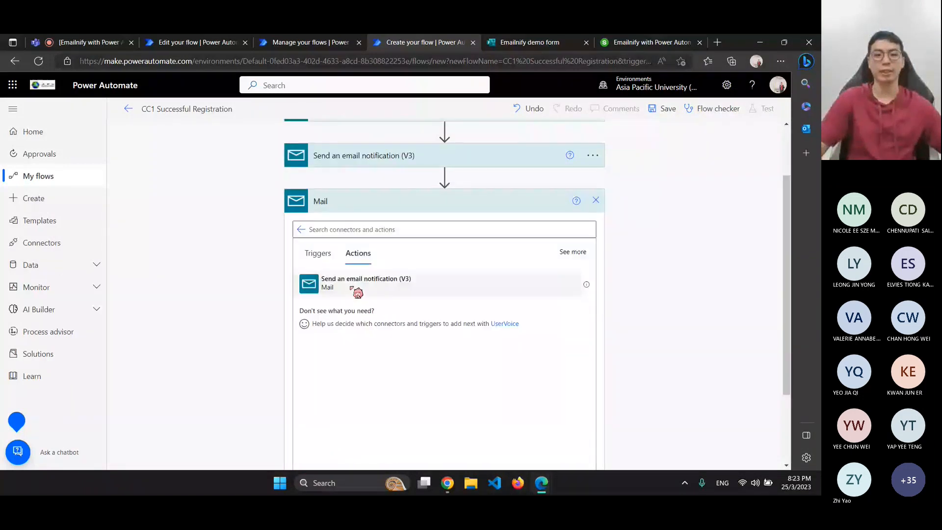
left_click(352, 292)
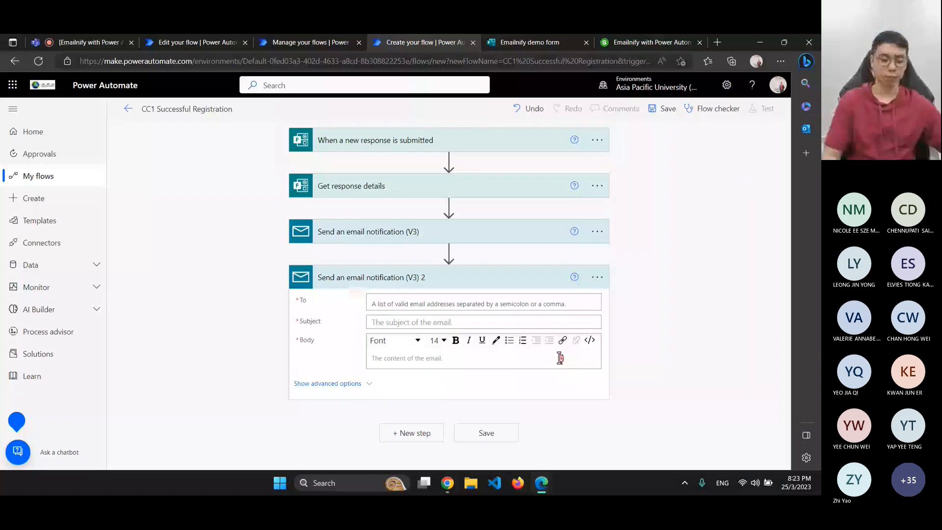
Address the email to the organizer's Gmail, subject 'New participant registered', body 'Participants details:'
left_click(457, 305)
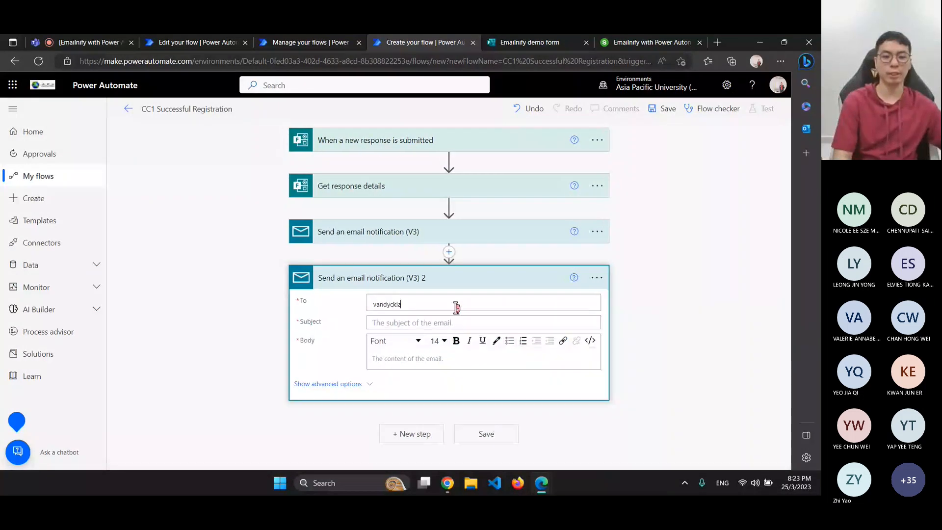
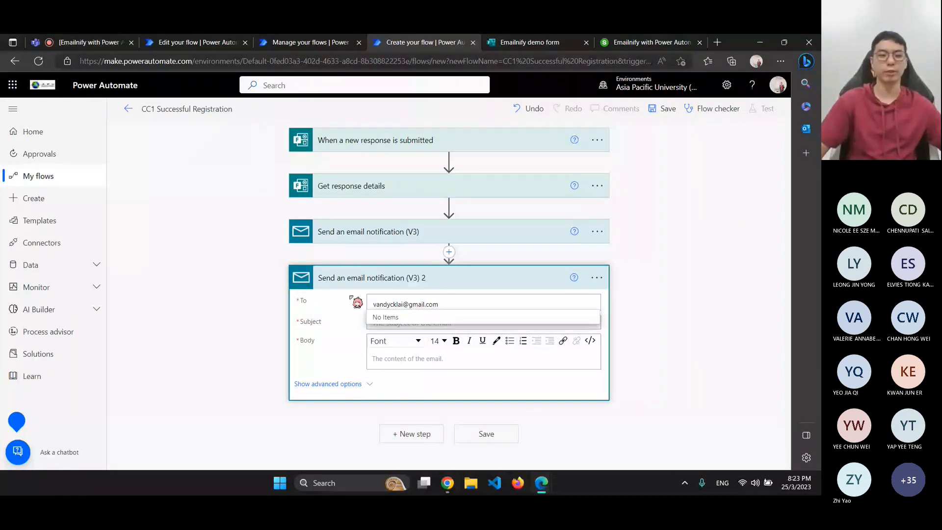
left_click(382, 322)
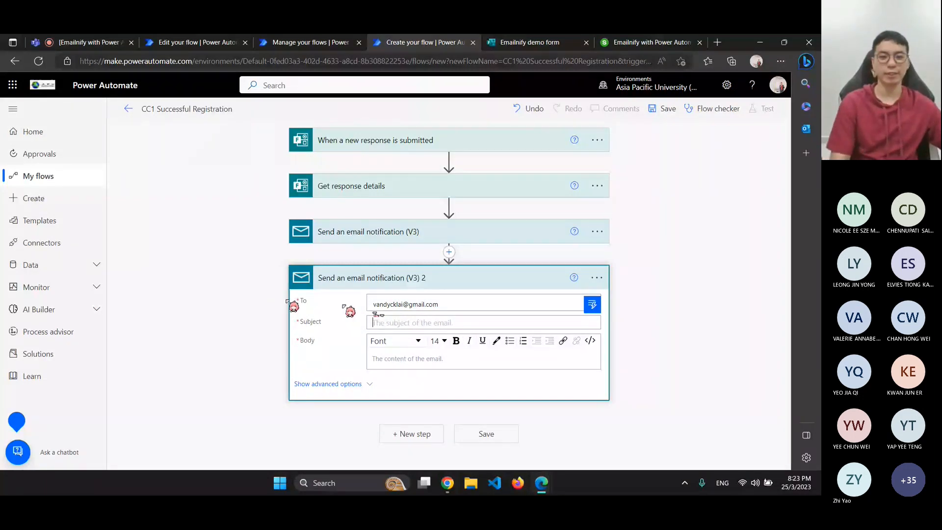
type("New par")
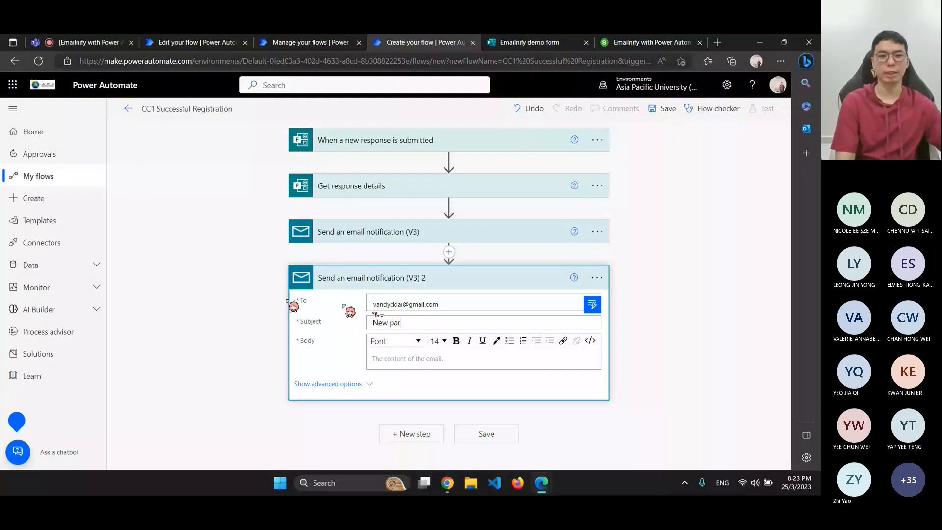
type("ticipan")
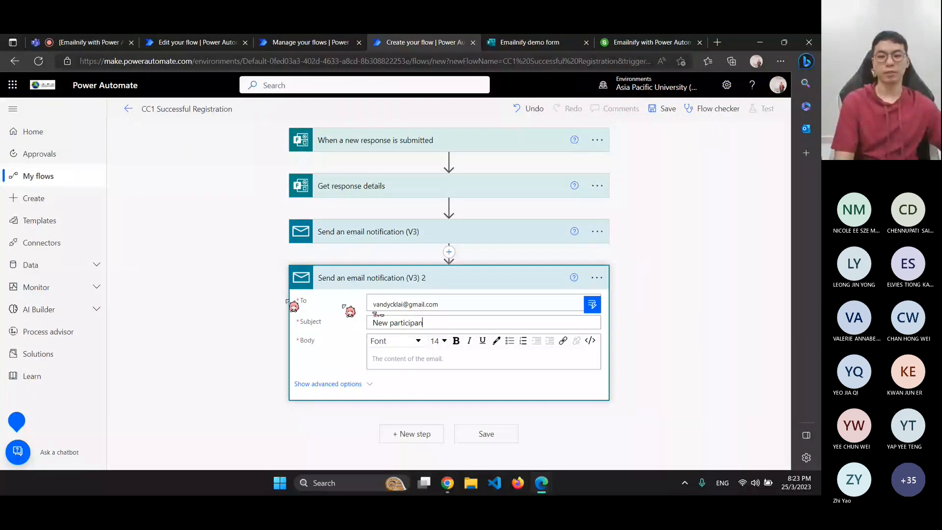
type("t registered")
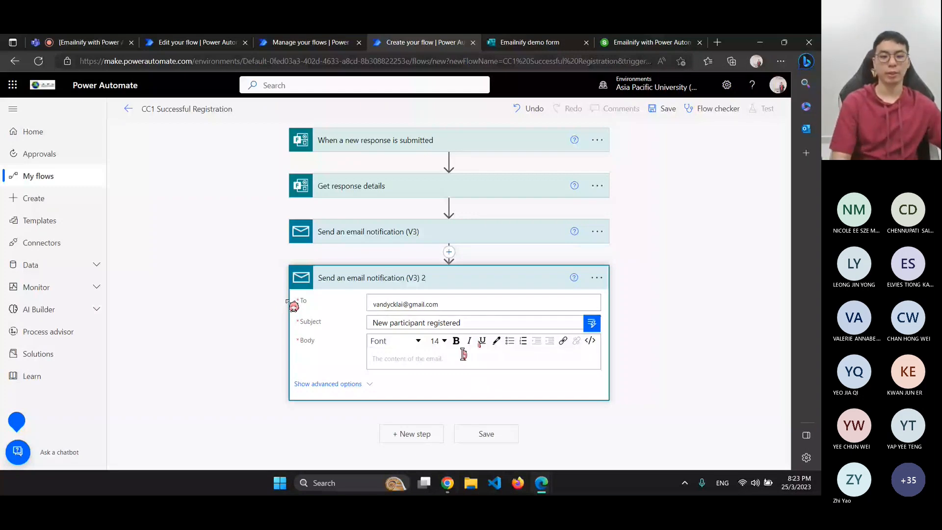
left_click(464, 353)
type("Participants detail")
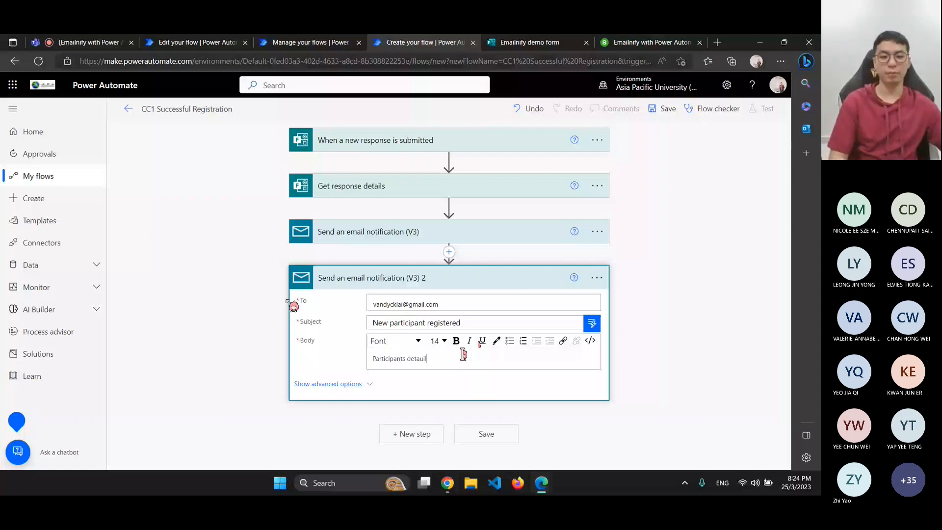
type("s:")
Add 'Name:' with the form's Name and 'Reason of participation:' with Reason of registering to the body
key("Return")
type("Name:")
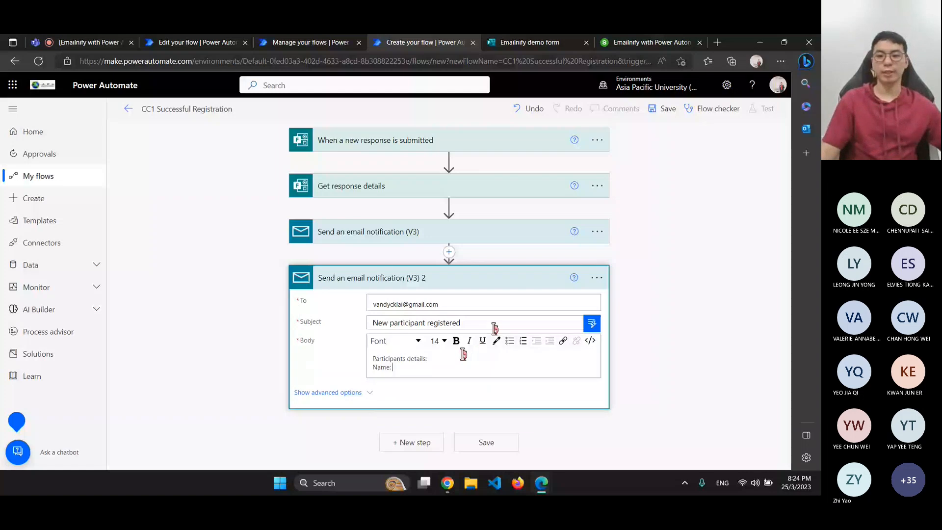
left_click(702, 397)
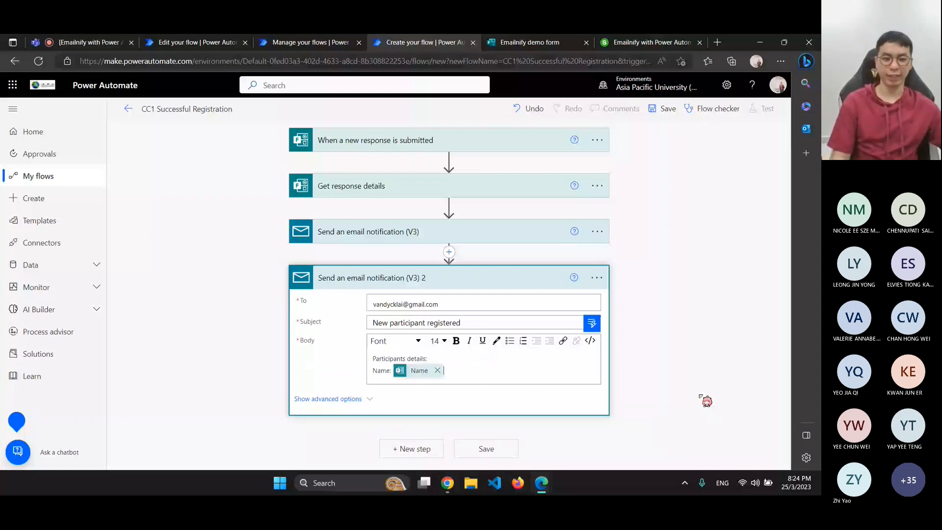
key("Return")
type("Re")
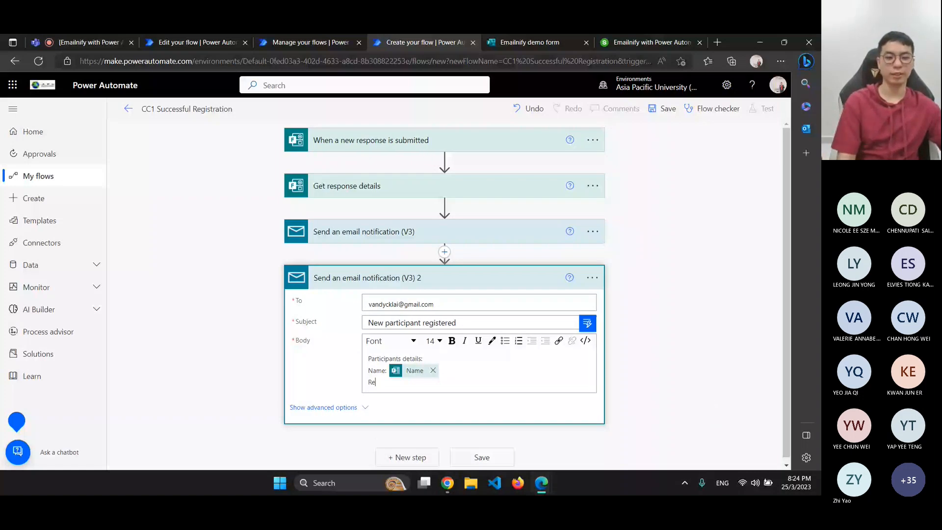
type("ason of inte")
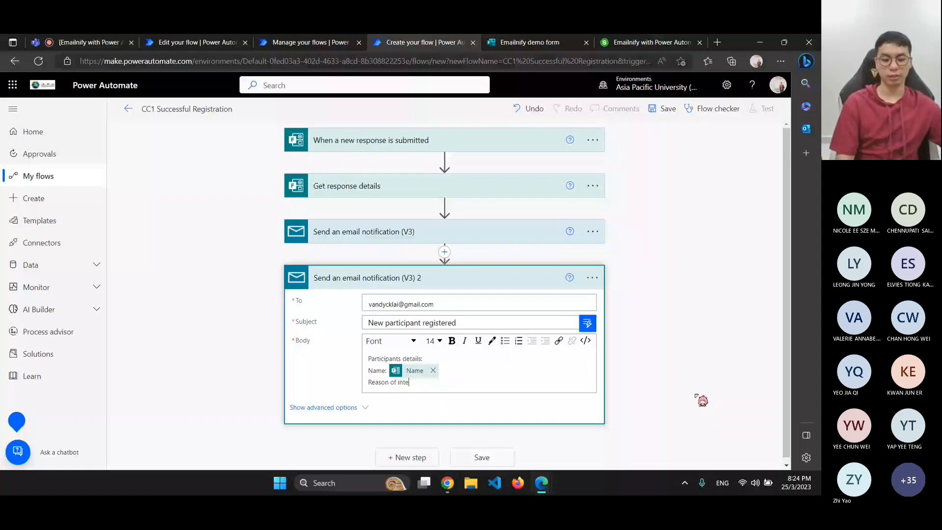
type("rest")
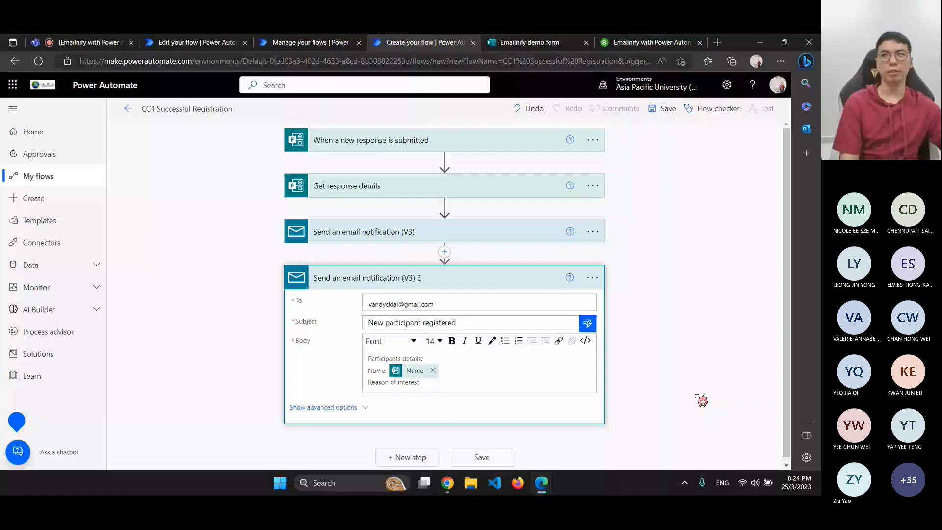
key("BackSpace")
key("BackSpace")
key("BackSpace")
key("BackSpace")
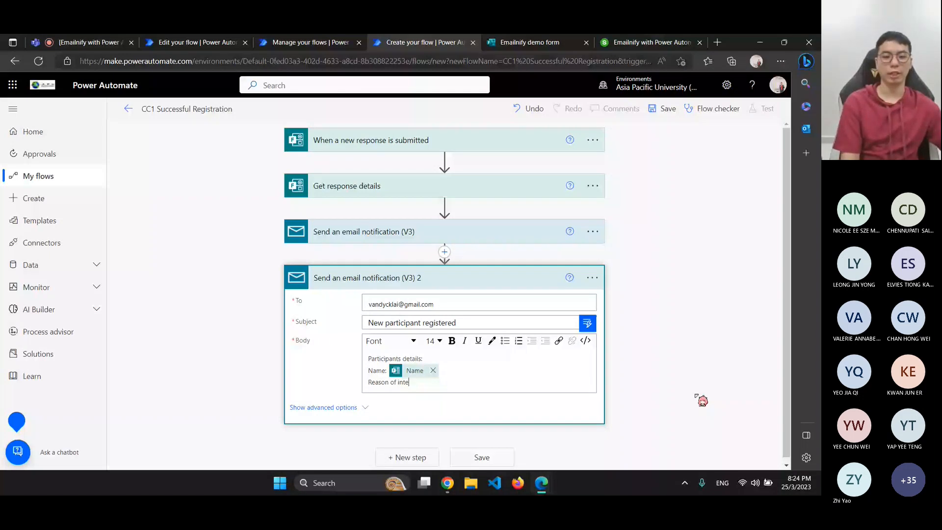
key("BackSpace")
key("BackSpace")
key("BackSpace")
key("BackSpace")
type("partici")
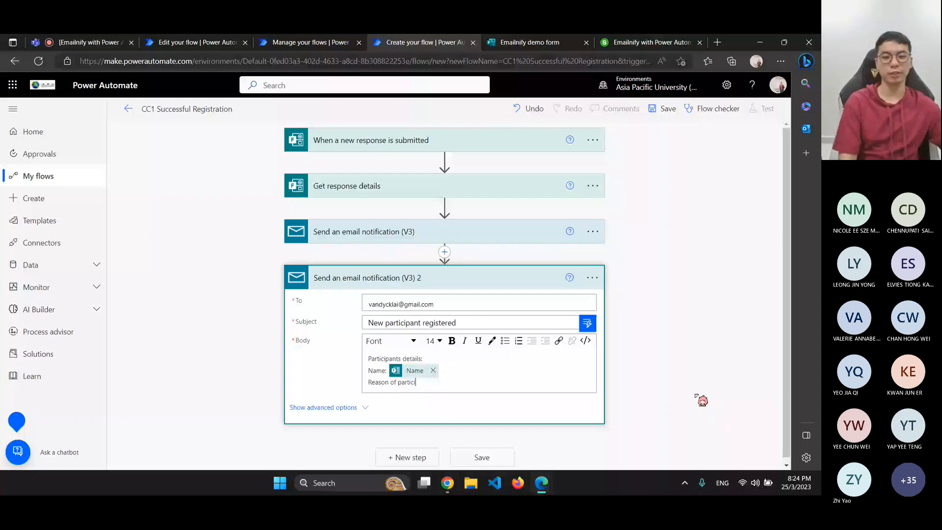
type("pat")
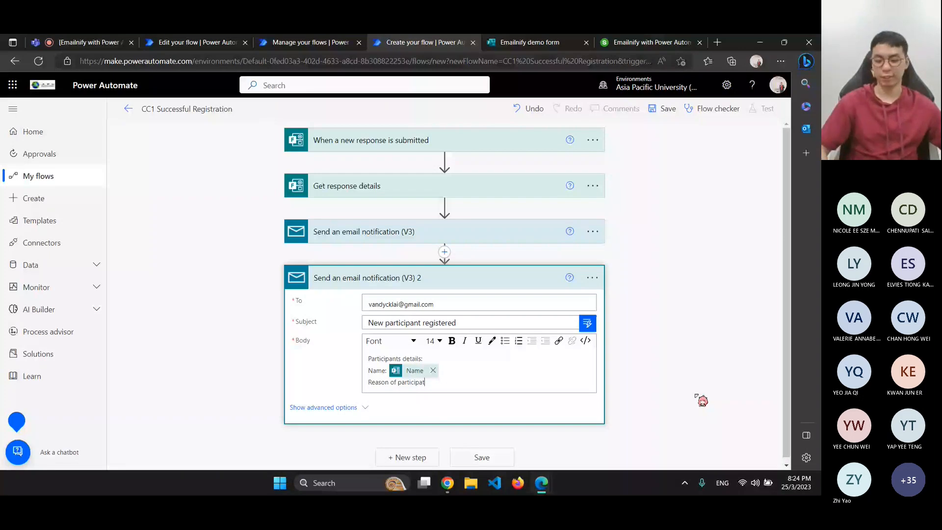
type("ion:")
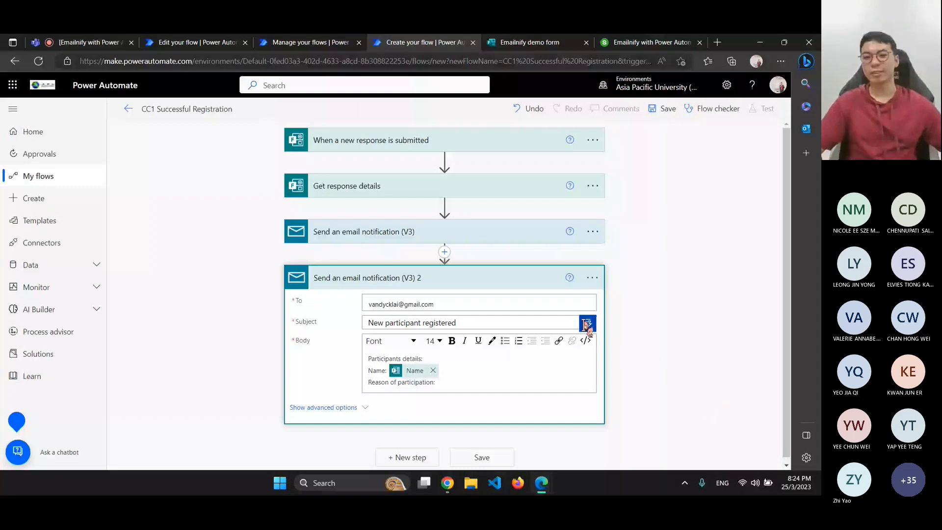
left_click(587, 324)
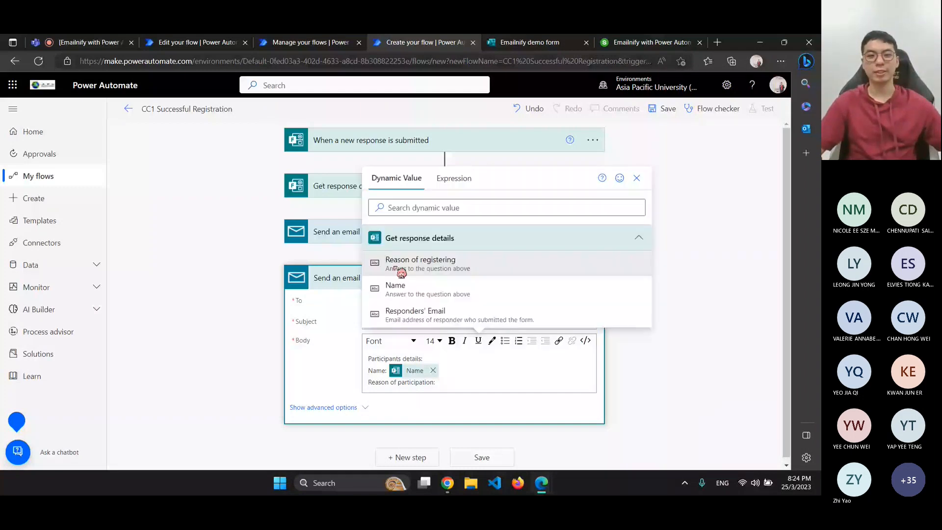
left_click(401, 266)
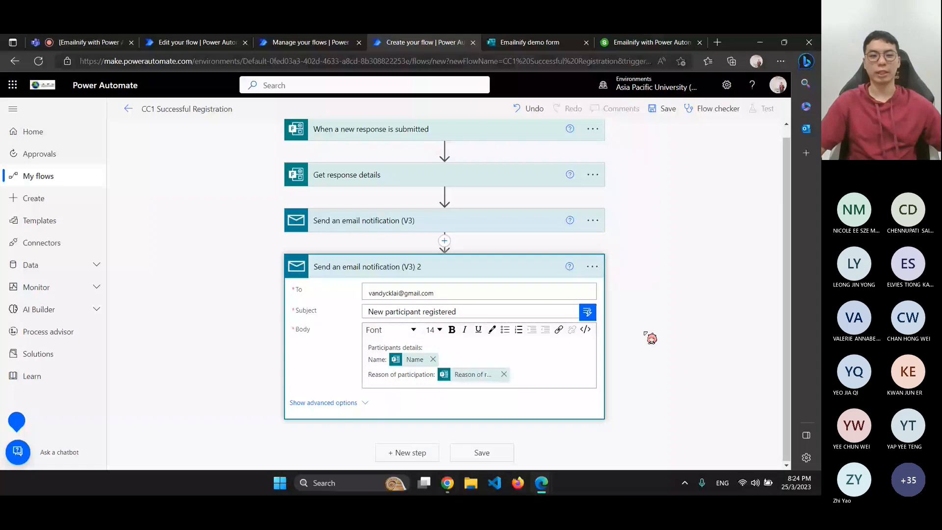
left_click(645, 332)
scroll(702, 276, "up", 1)
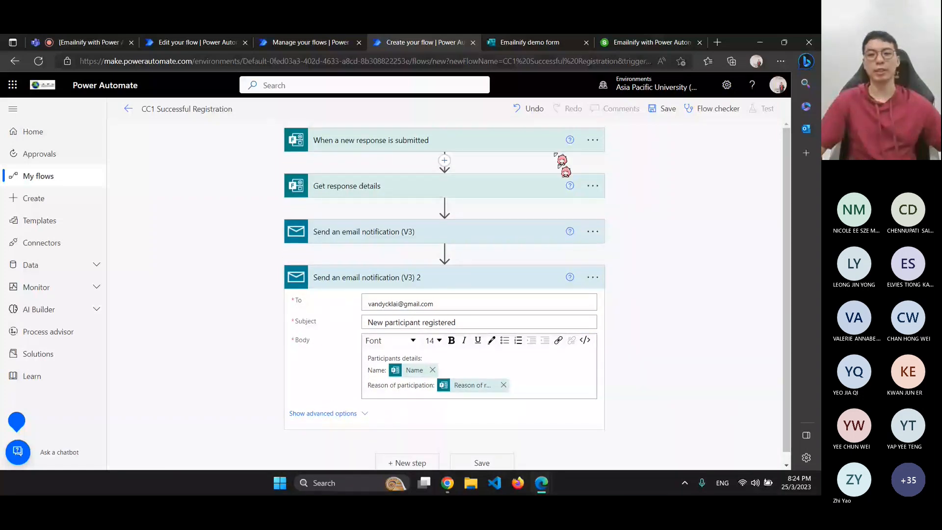
Expand the 'When a new response is submitted' trigger to confirm its Form Id is 'Emailnify demo form'
left_click(593, 186)
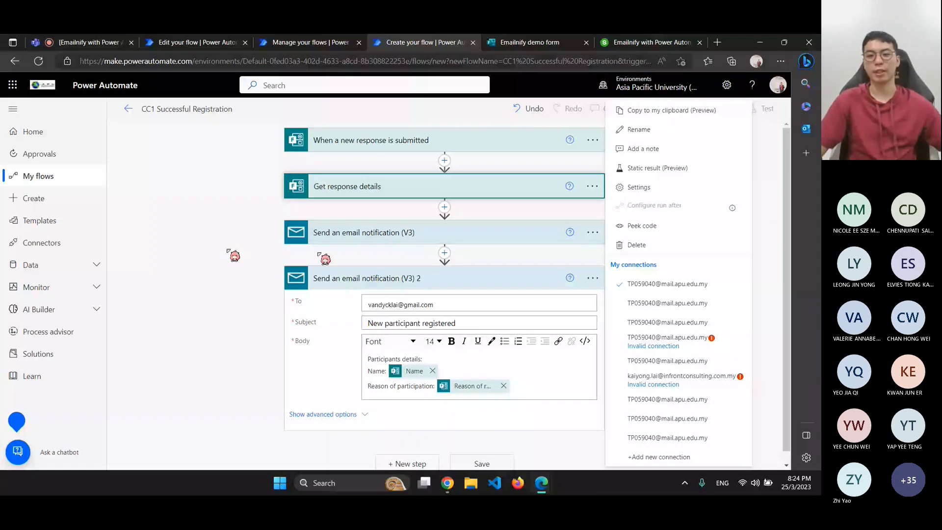
left_click(593, 141)
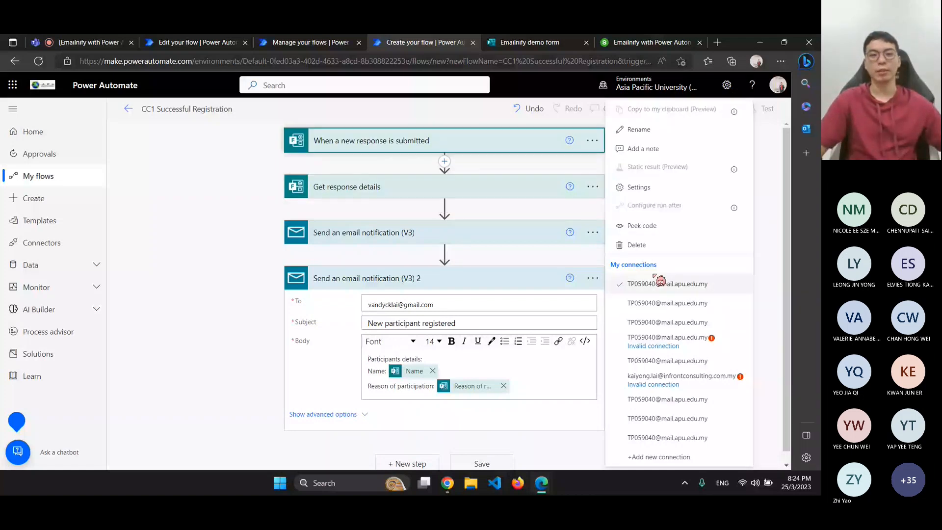
left_click(658, 282)
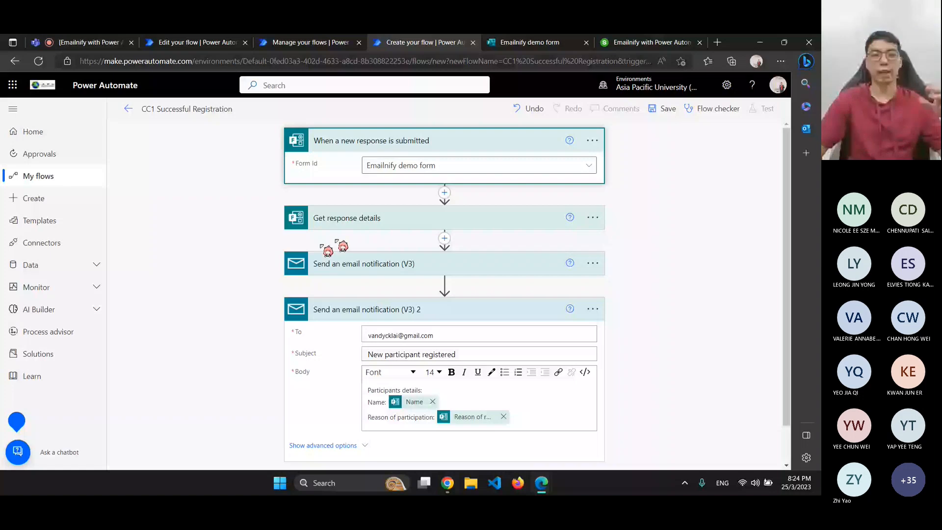
scroll(282, 252, "down", 1)
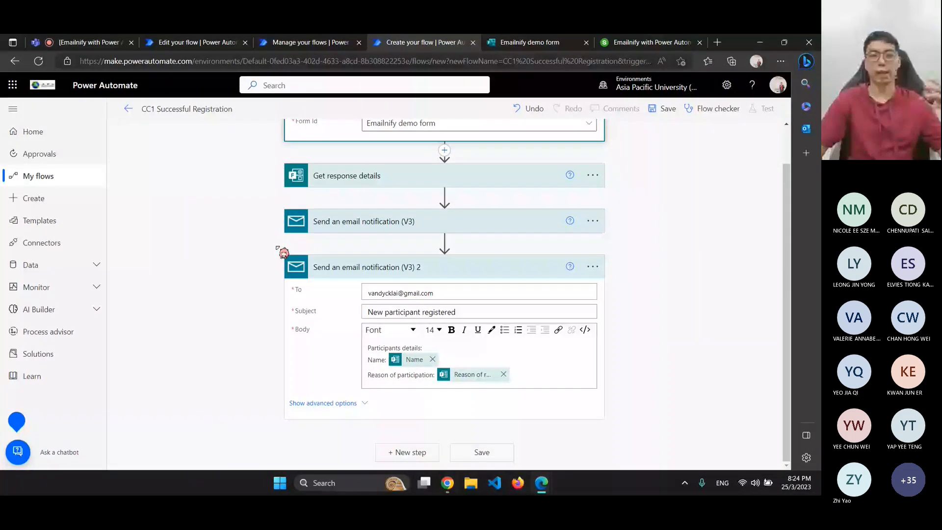
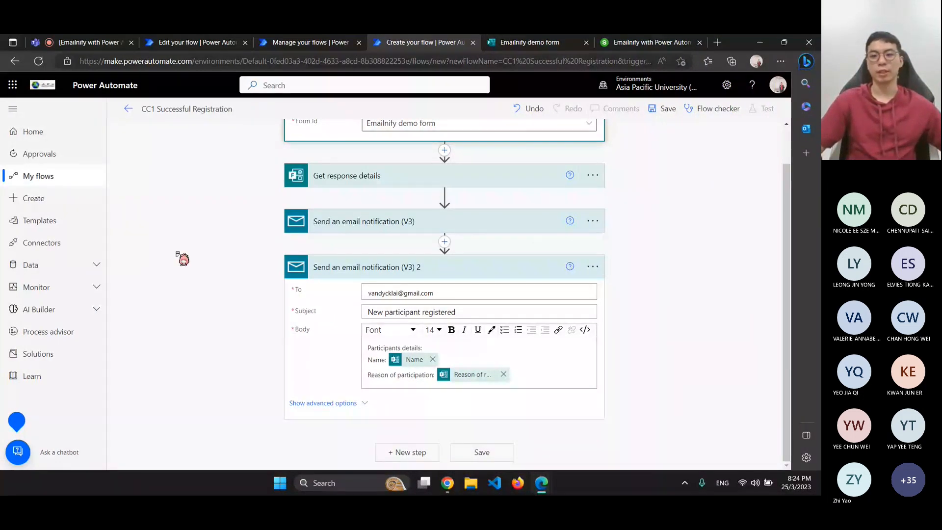
Run Flow checker on CC1 Successful Registration, confirm 0 errors and 0 warnings, and save the flow
left_click(708, 109)
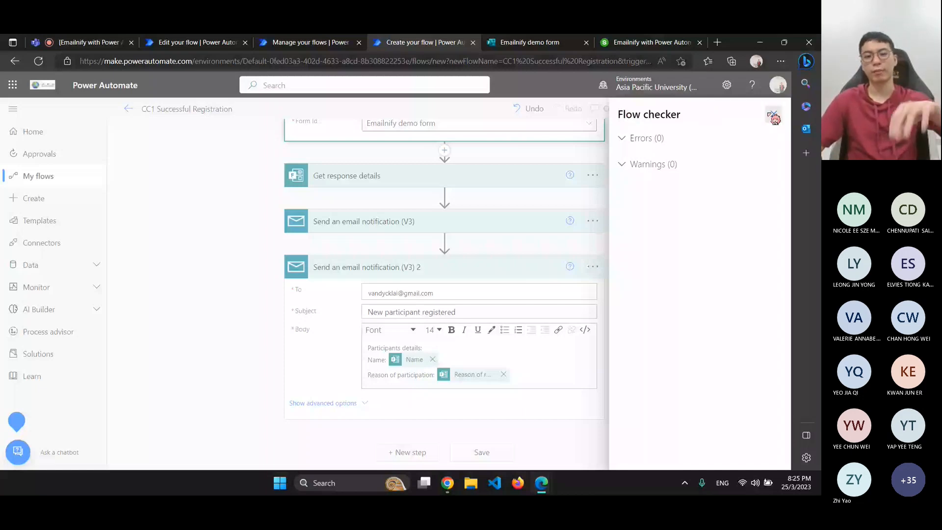
left_click(774, 118)
scroll(486, 443, "up", 2)
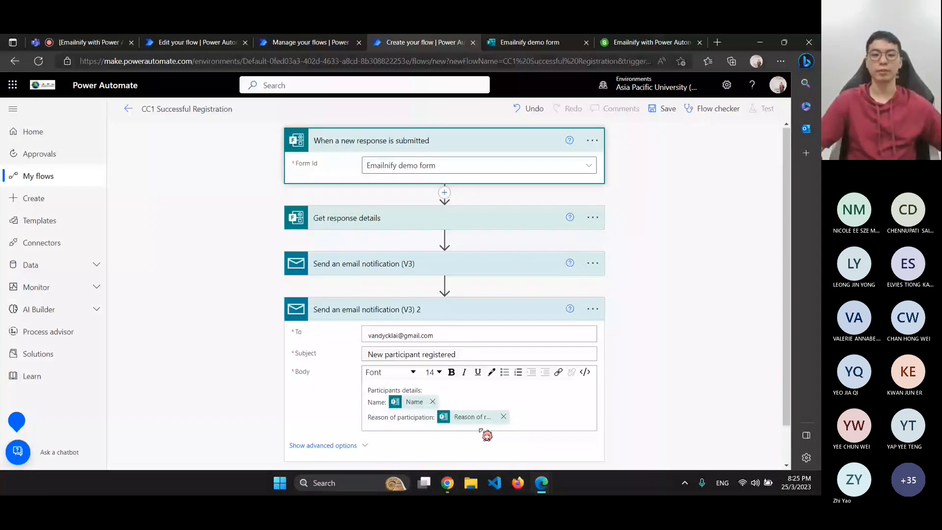
left_click(454, 260)
scroll(454, 261, "down", 4)
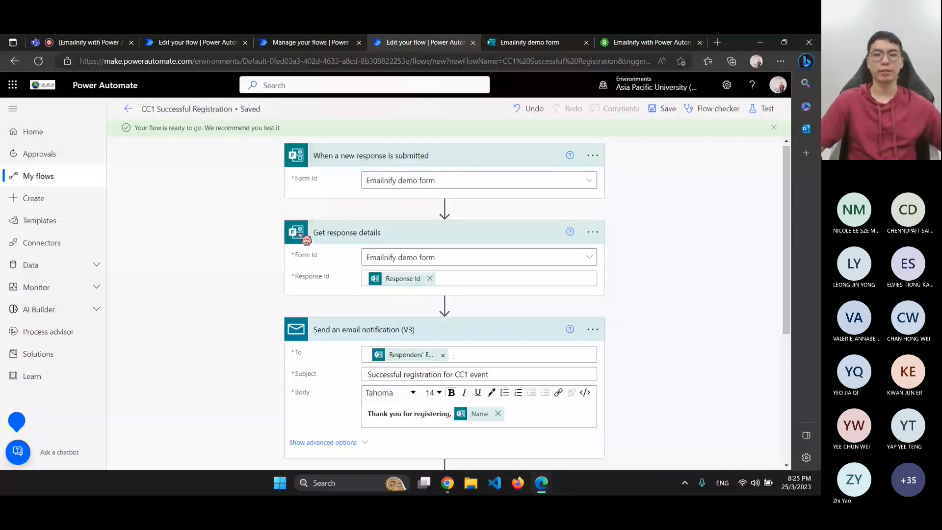
left_click(530, 43)
left_click(340, 486)
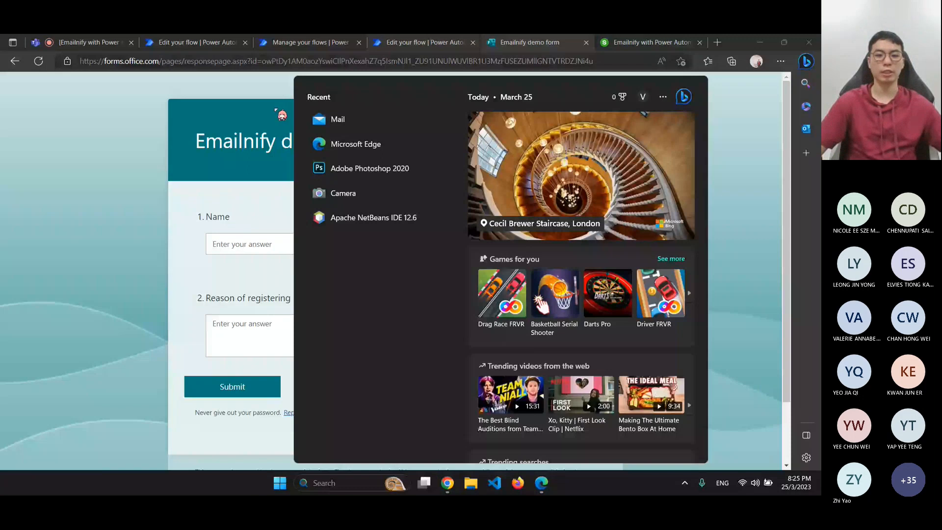
left_click(283, 117)
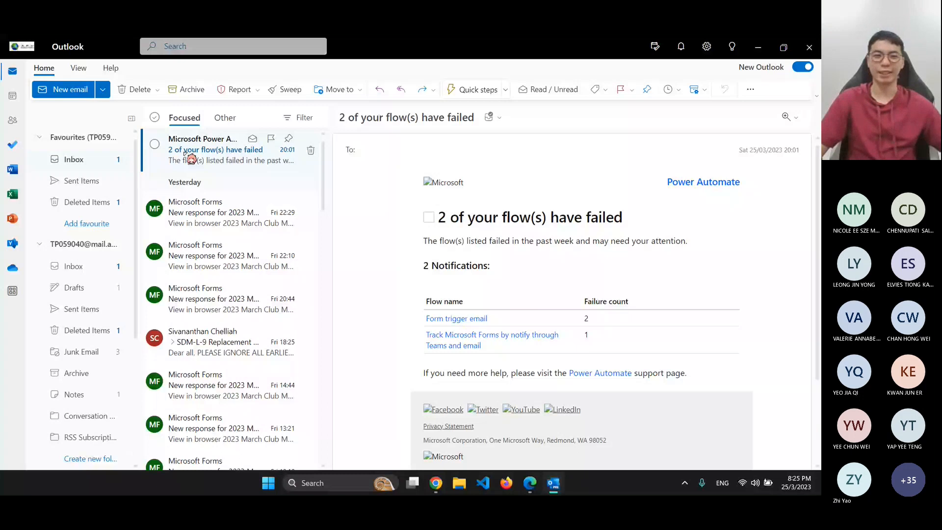
left_click(211, 212)
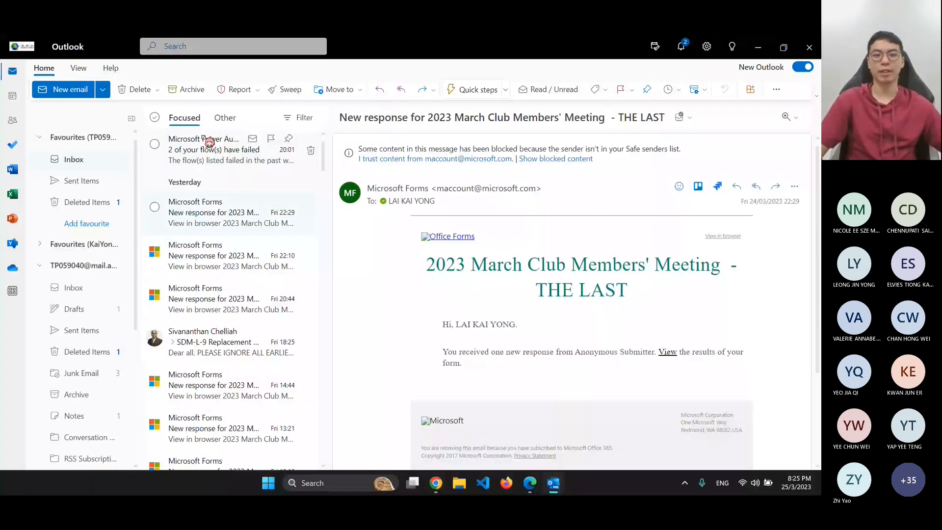
left_click(209, 143)
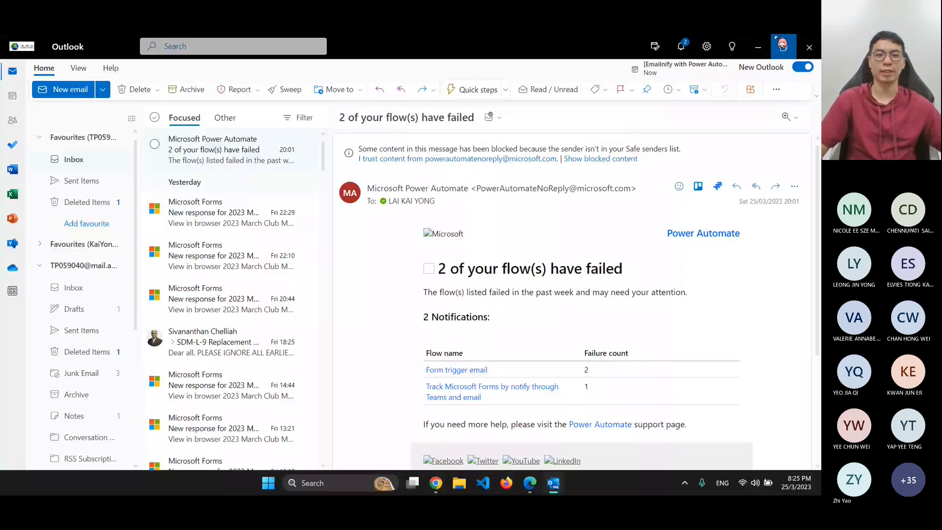
left_click(777, 42)
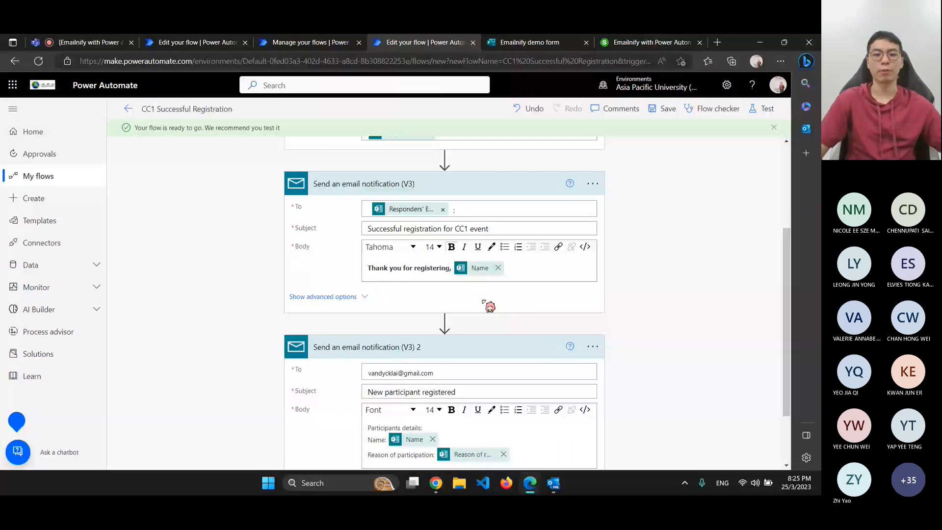
Leave the Track Microsoft Forms flow editor and go back through its details page to My flows
left_click(211, 43)
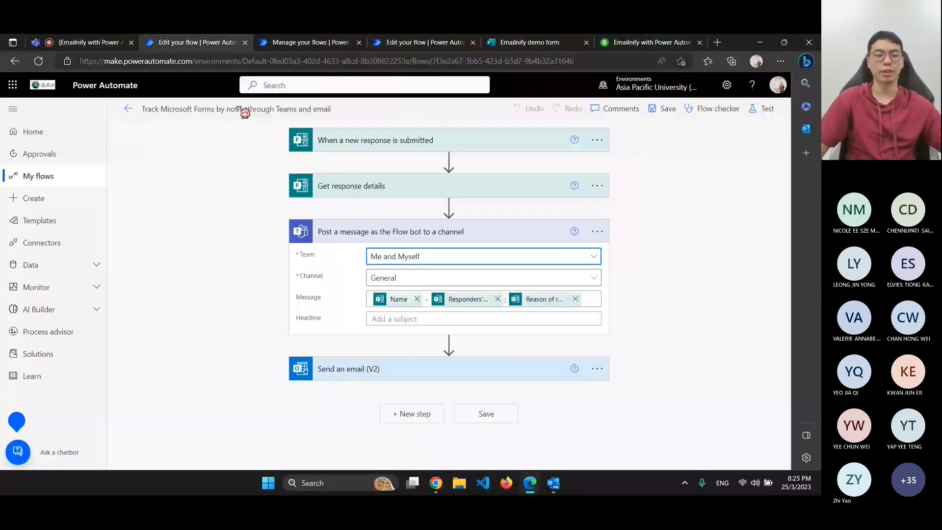
left_click(263, 110)
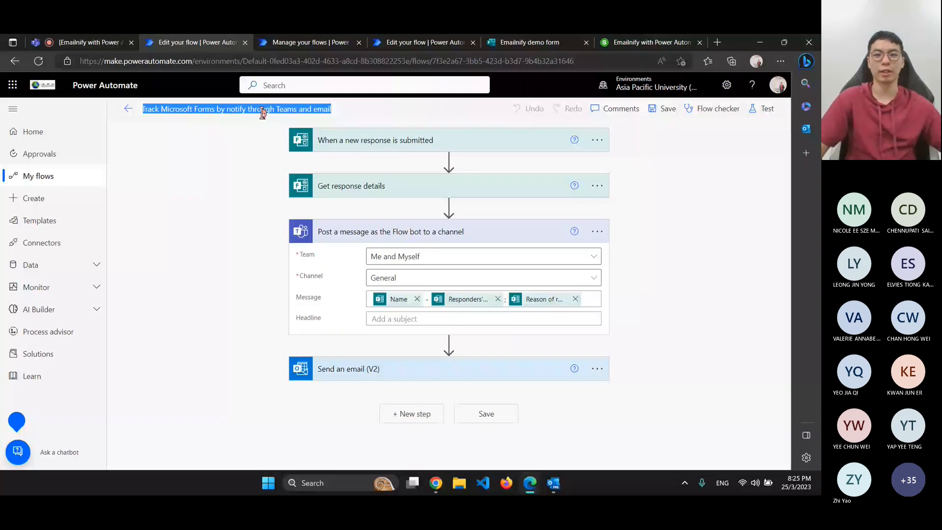
left_click(129, 109)
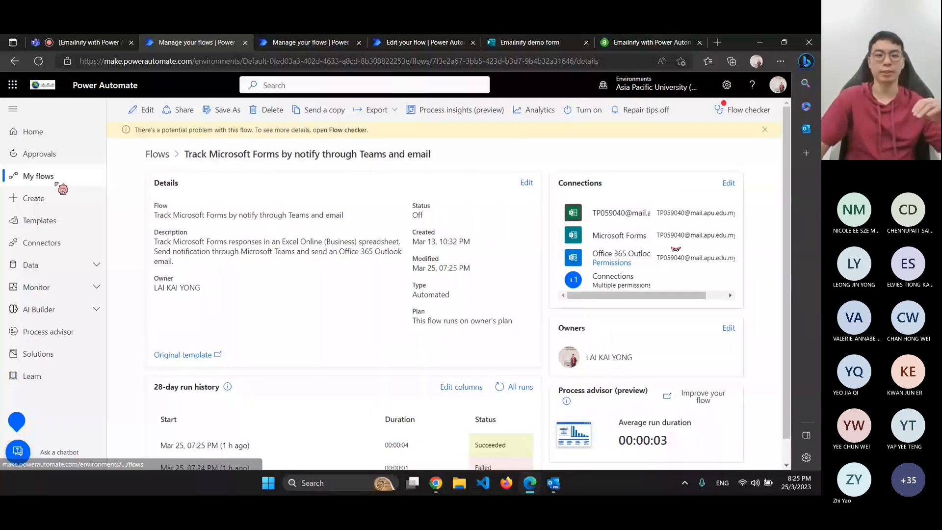
left_click(57, 184)
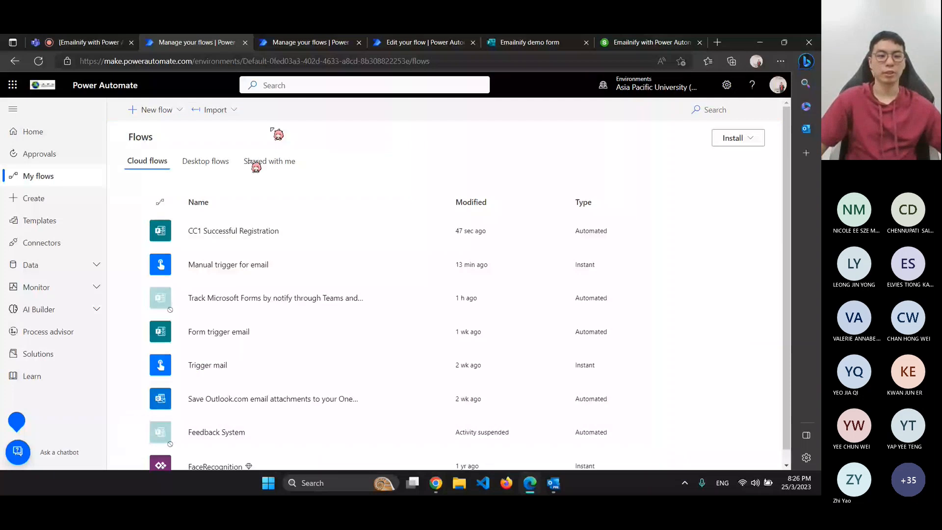
scroll(284, 353, "down", 1)
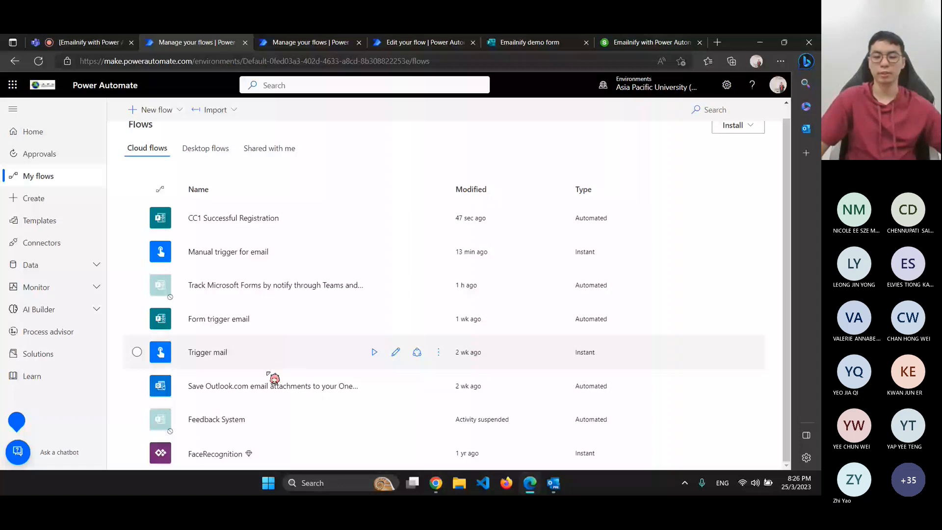
Fill in the Emailnify demo form with a test name and the reason 'just for fun', and submit it
left_click(528, 42)
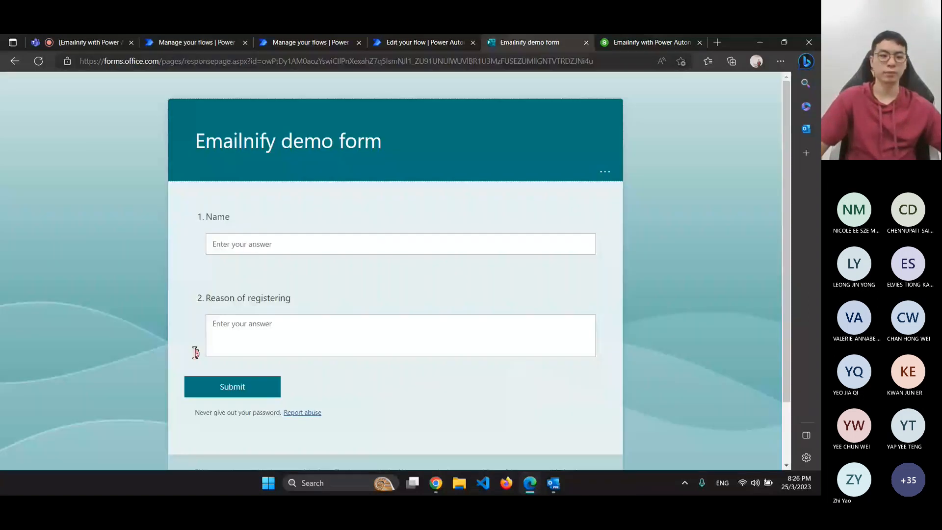
left_click(245, 245)
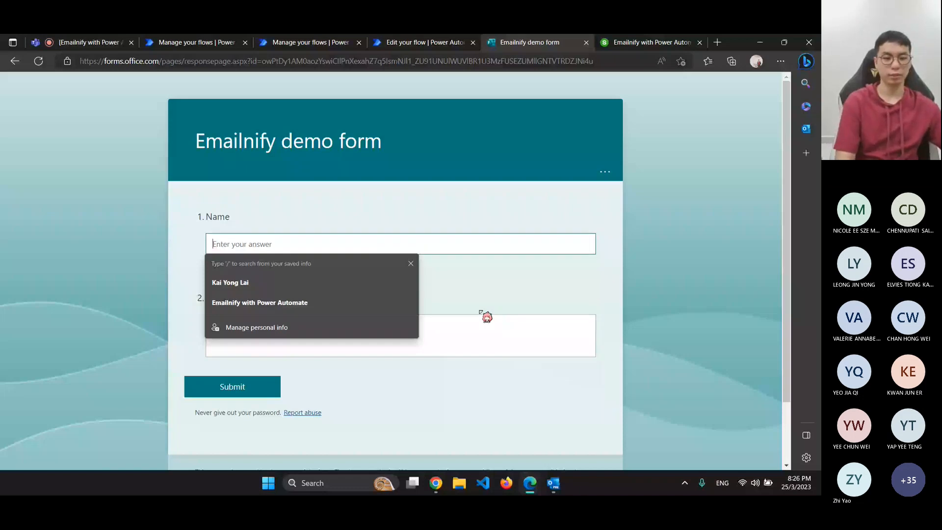
type("Vandyck")
key("Tab")
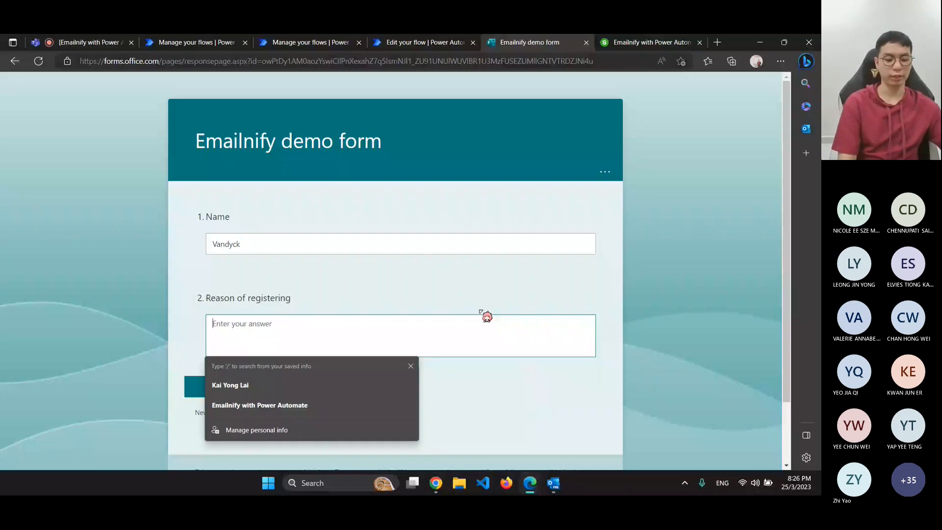
type("just for ")
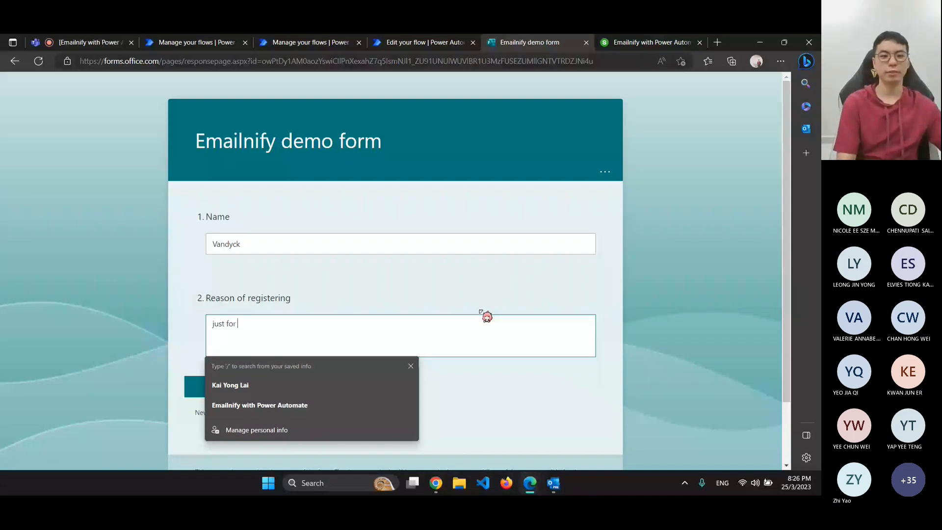
type("fyu")
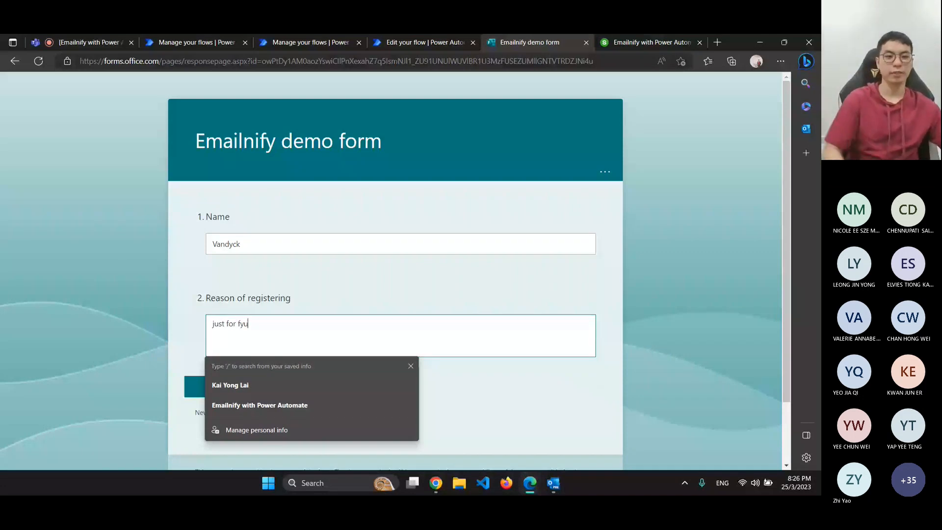
key("BackSpace")
key("BackSpace")
type("un")
left_click(263, 385)
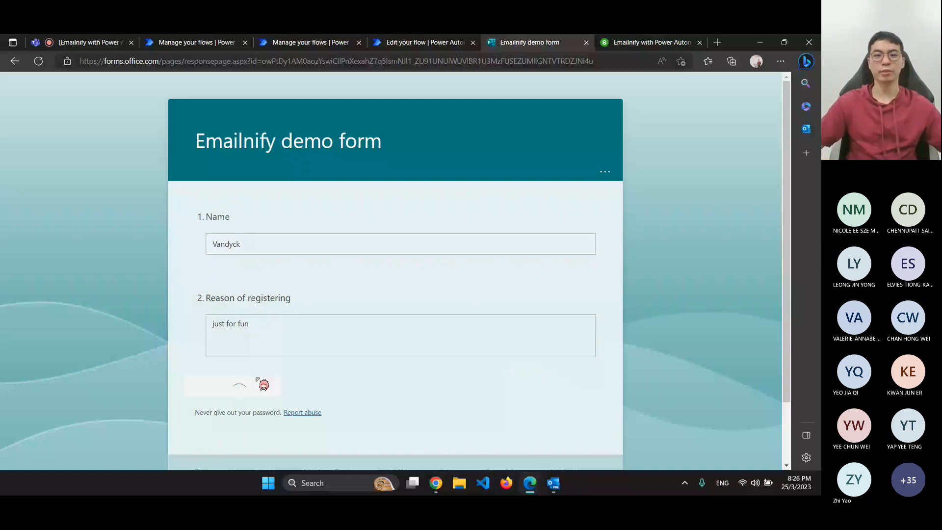
Submit the filled-in demo form again and switch over to Outlook
key("ctrl+shift+Tab")
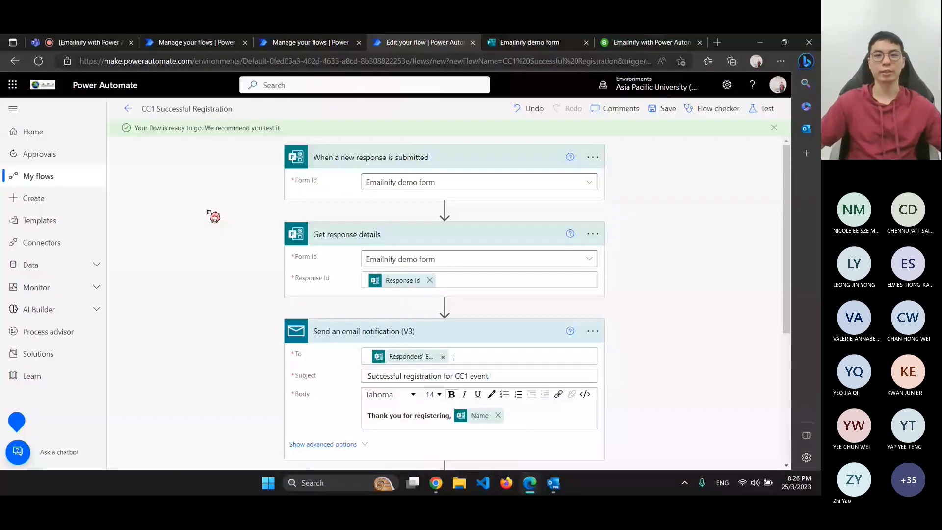
key("ctrl+Tab")
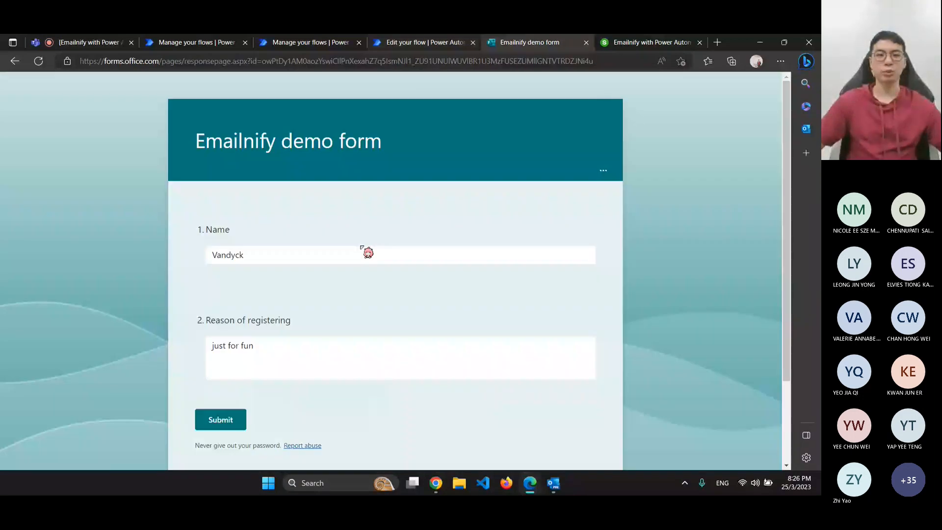
scroll(446, 200, "down", 2)
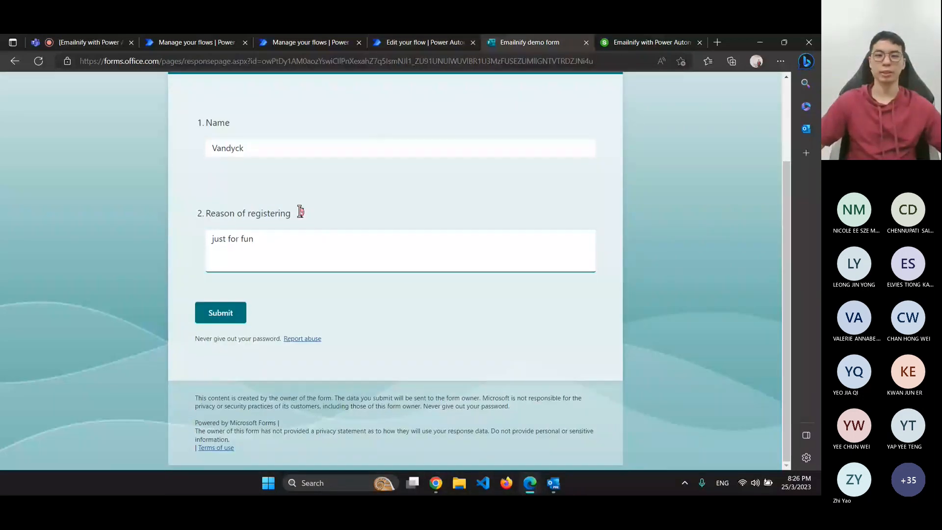
left_click(222, 318)
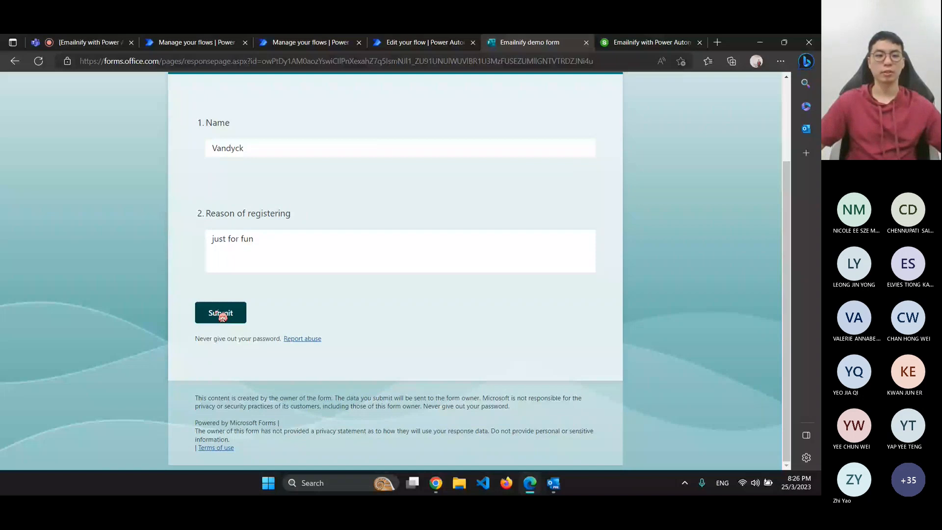
key("alt+Tab")
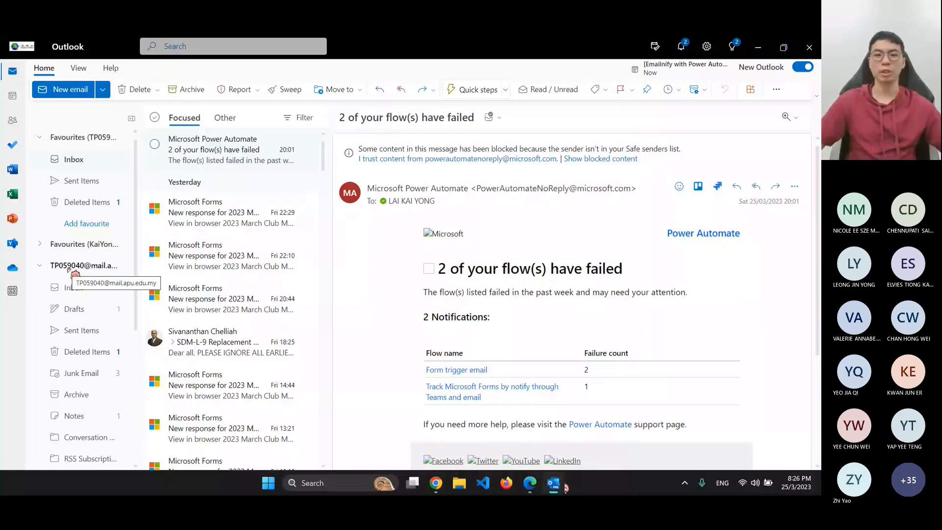
Expand the student account in Outlook to check its inbox, then return to the form's confirmation page
key("alt+Tab")
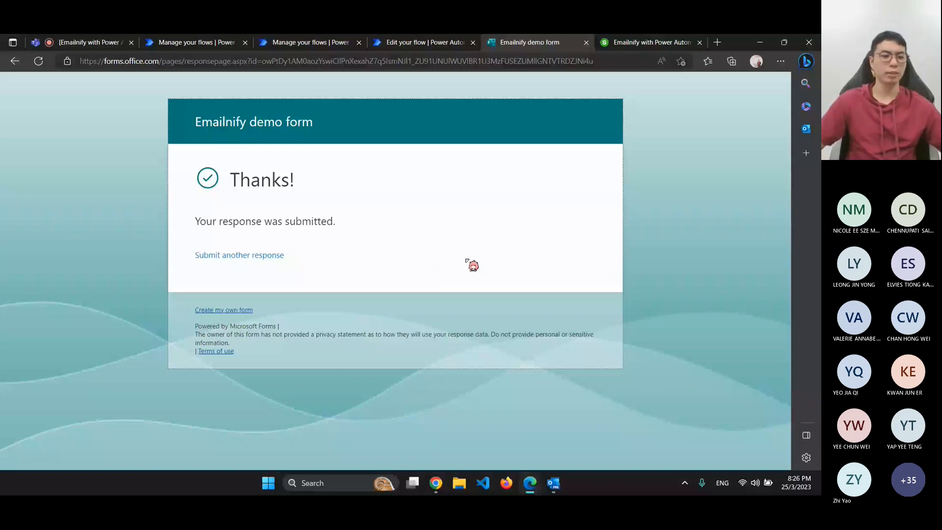
key("alt+Tab")
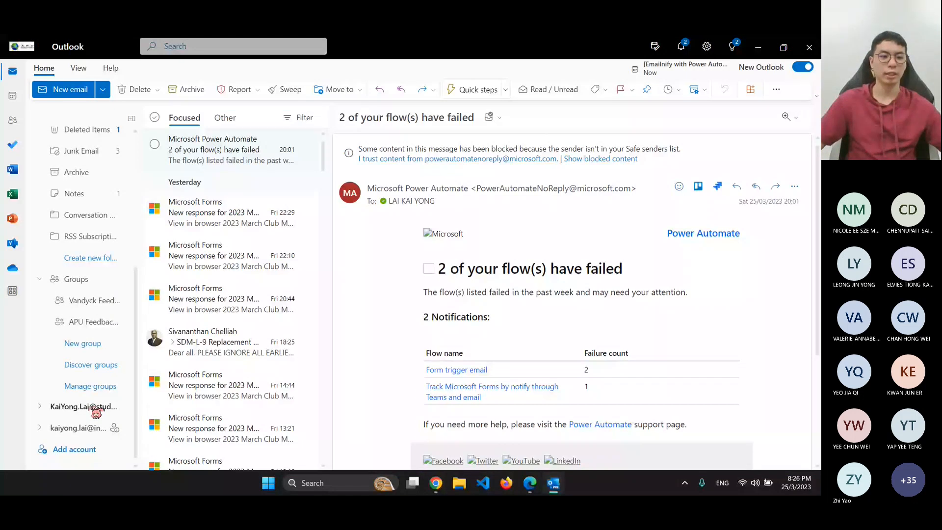
left_click(91, 408)
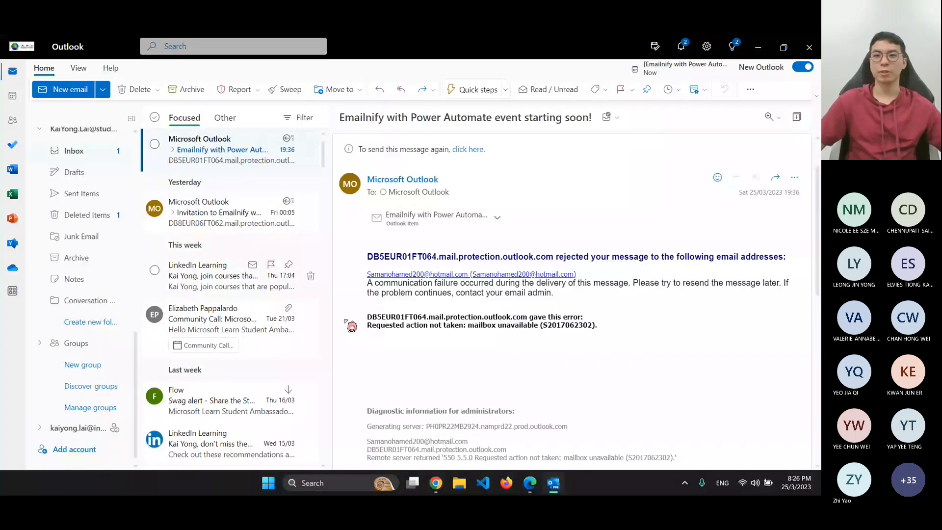
key("alt+Tab")
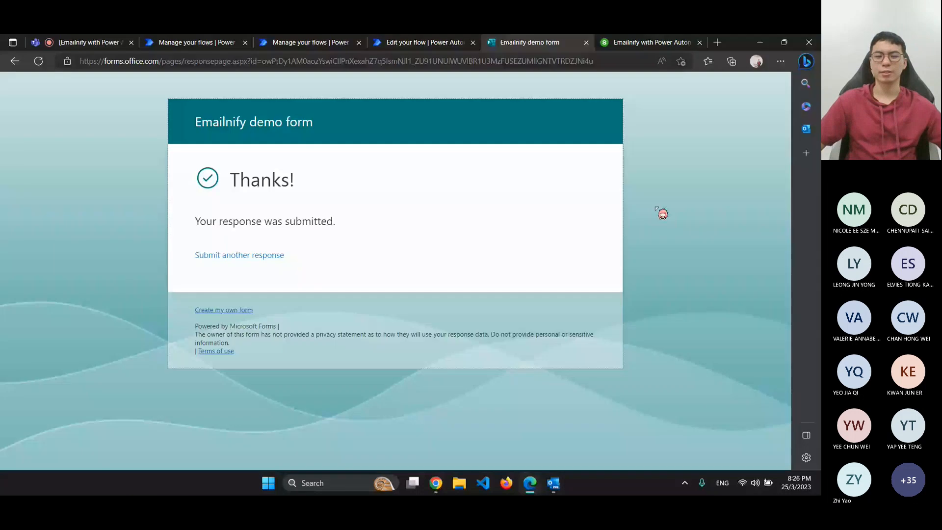
Check Teams and the Gmail inbox for the flow's output, then return to Power Automate
left_click(438, 486)
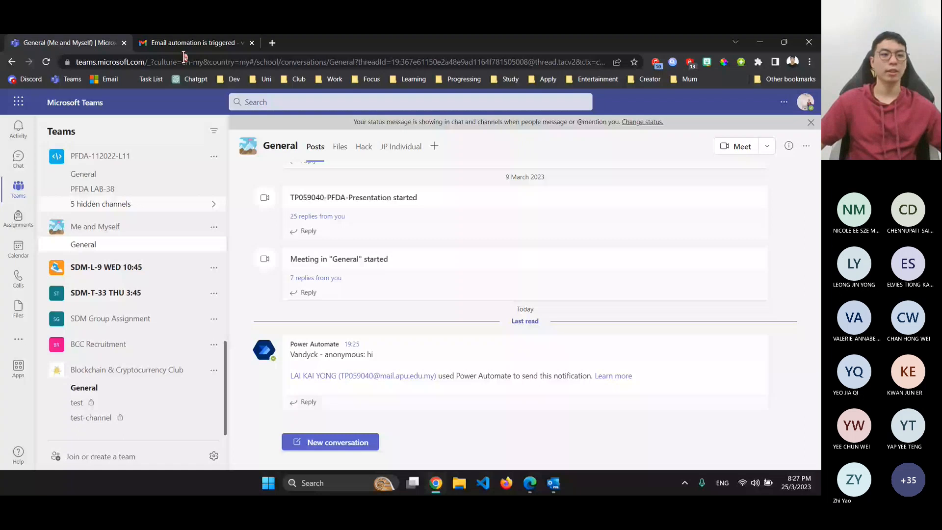
left_click(186, 43)
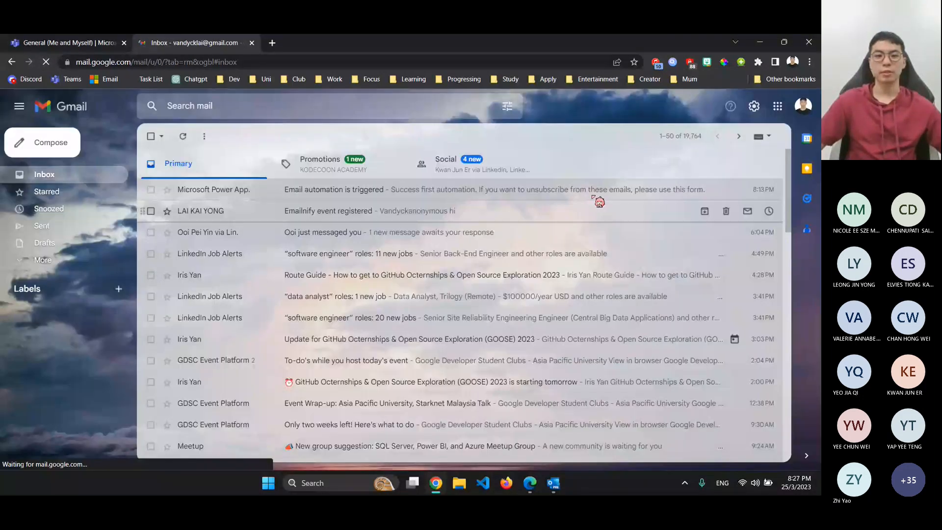
key("alt+Tab")
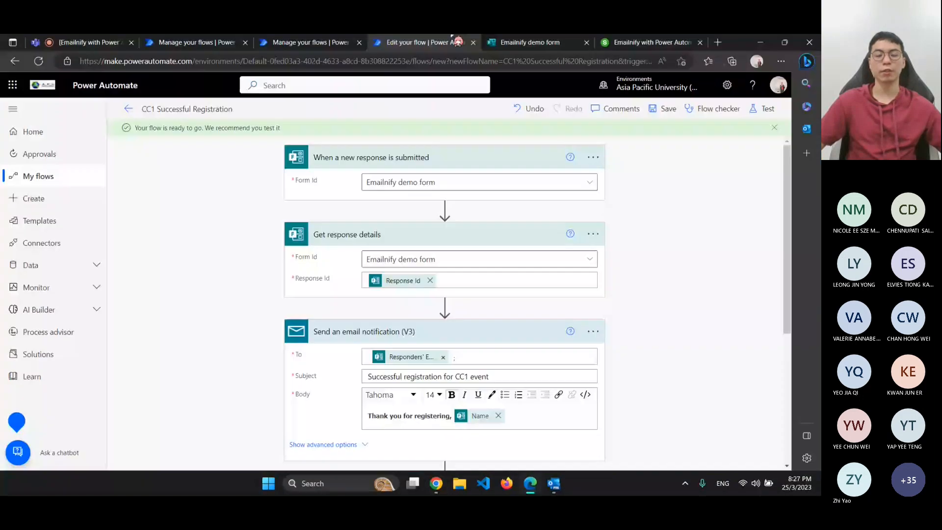
Open the latest failed CC1 run, see the email's To value was 'anonymous', then return to the demo form
left_click(130, 109)
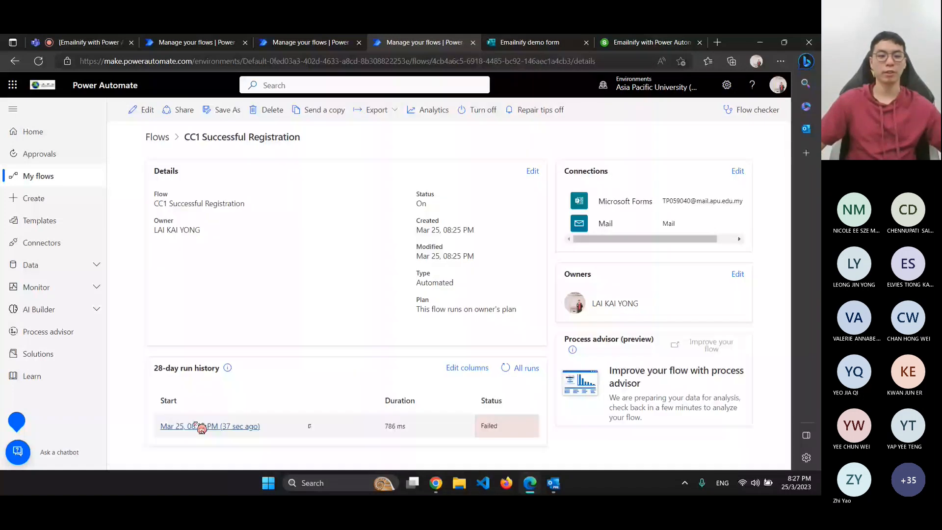
left_click(196, 426)
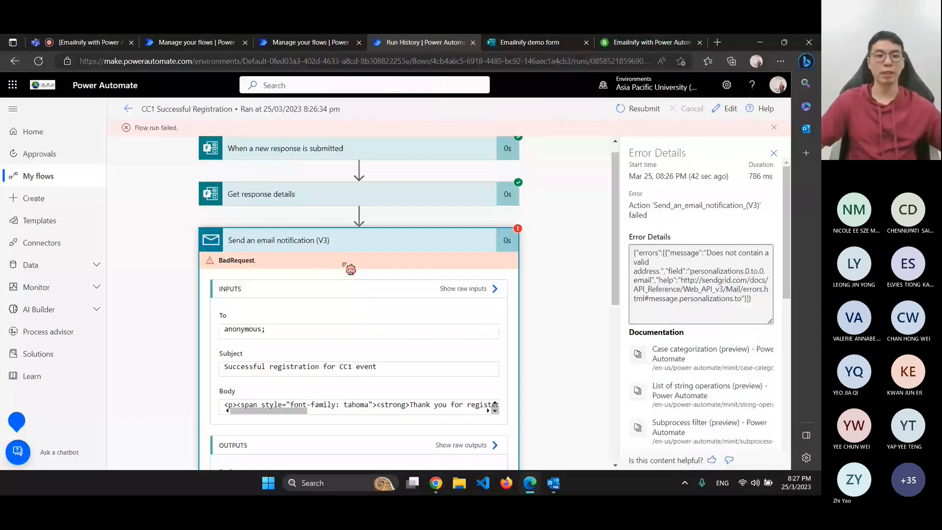
scroll(344, 264, "down", 3)
left_click_drag(261, 196, 225, 197)
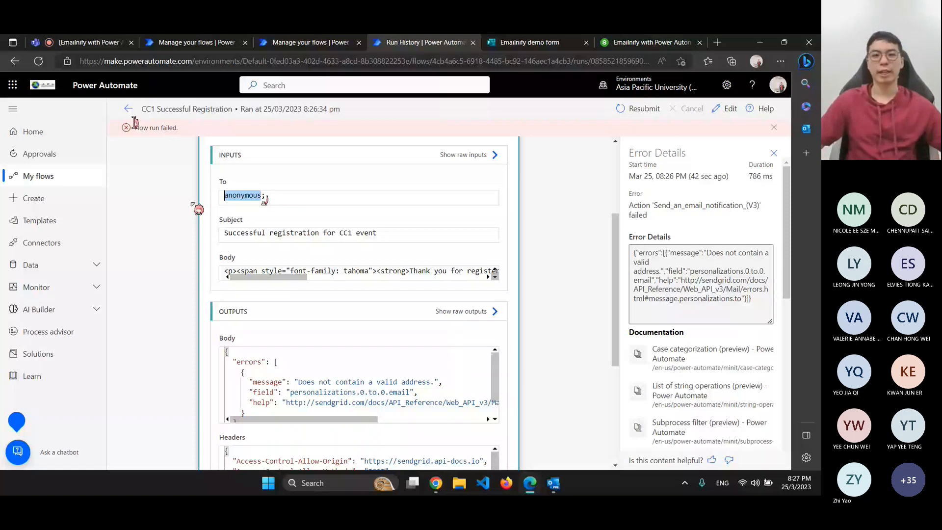
left_click(530, 42)
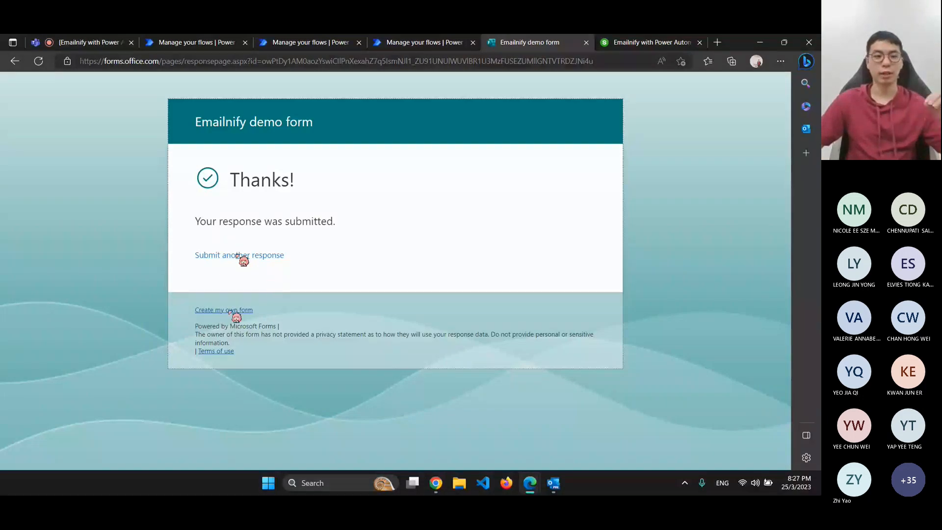
Search for Microsoft Forms in a new tab, admitting a waiting meeting participant meanwhile
left_click(726, 42)
type("for")
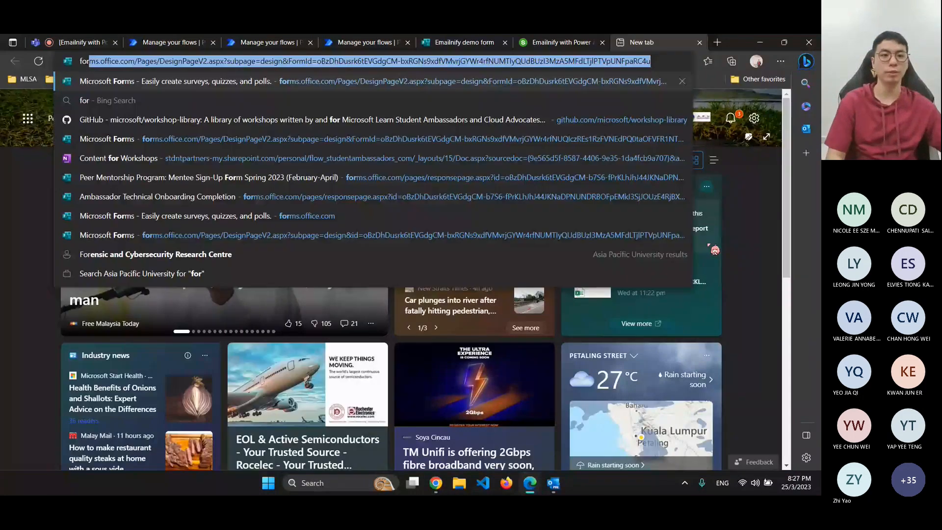
type("m")
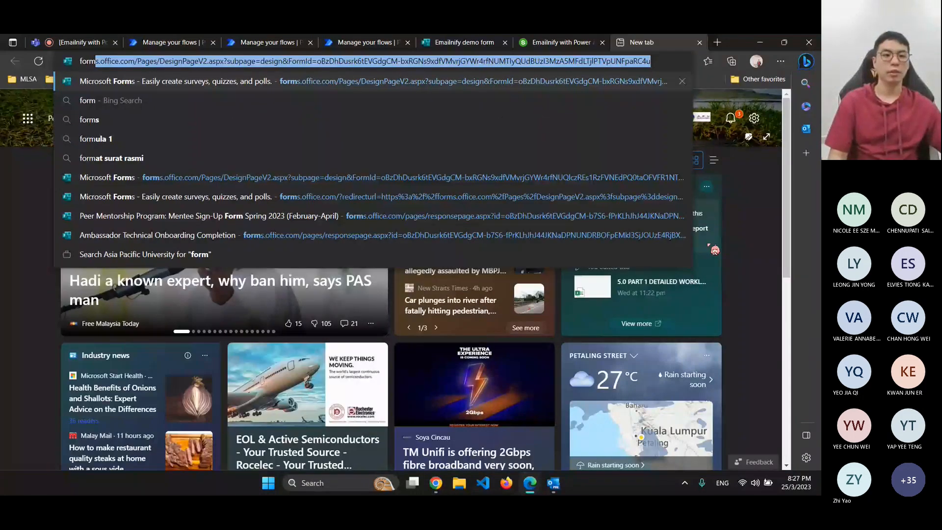
type("s")
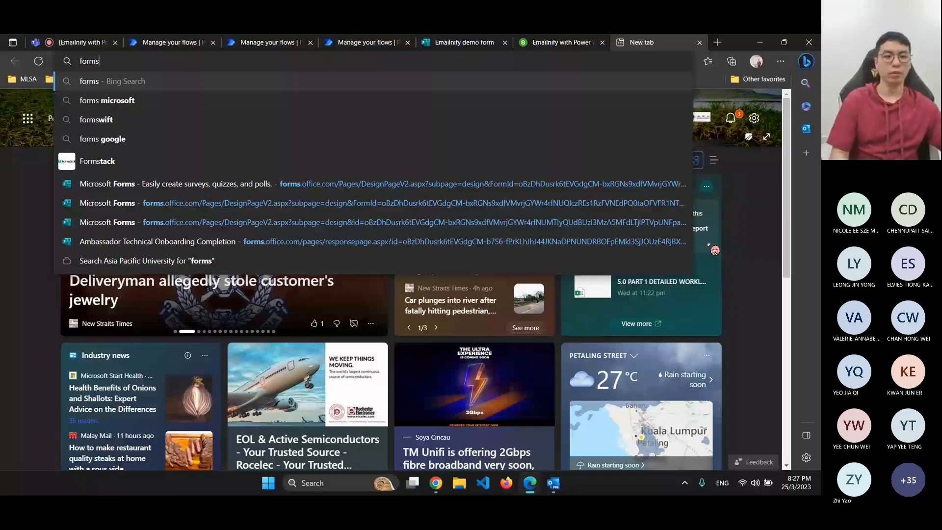
type(" microsoft")
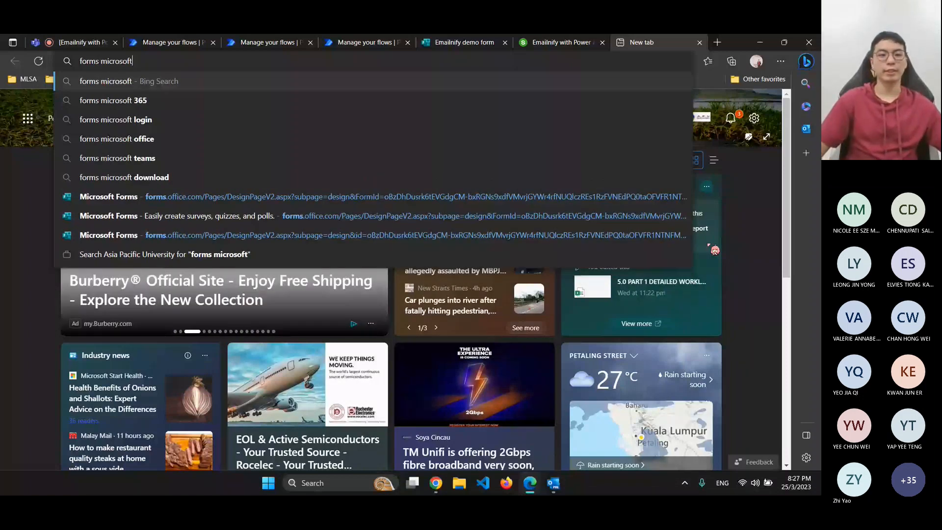
key("Return")
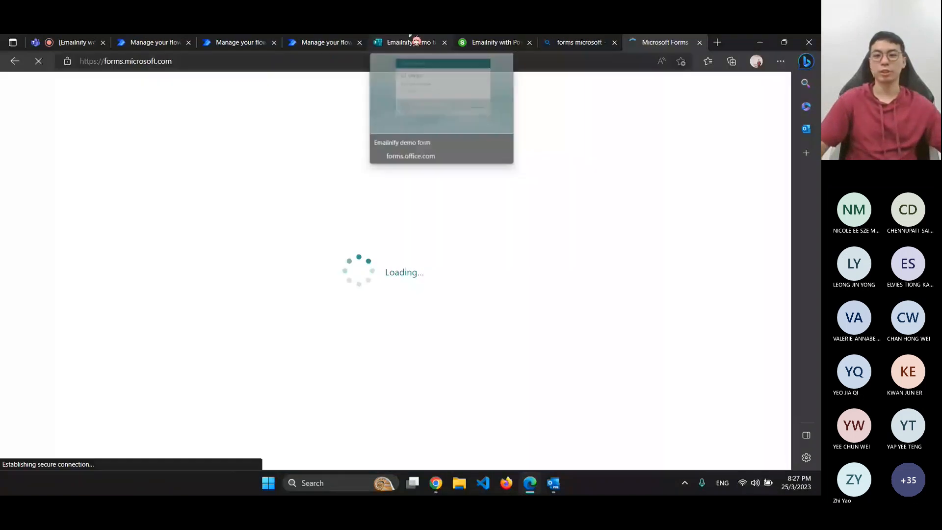
left_click(369, 201)
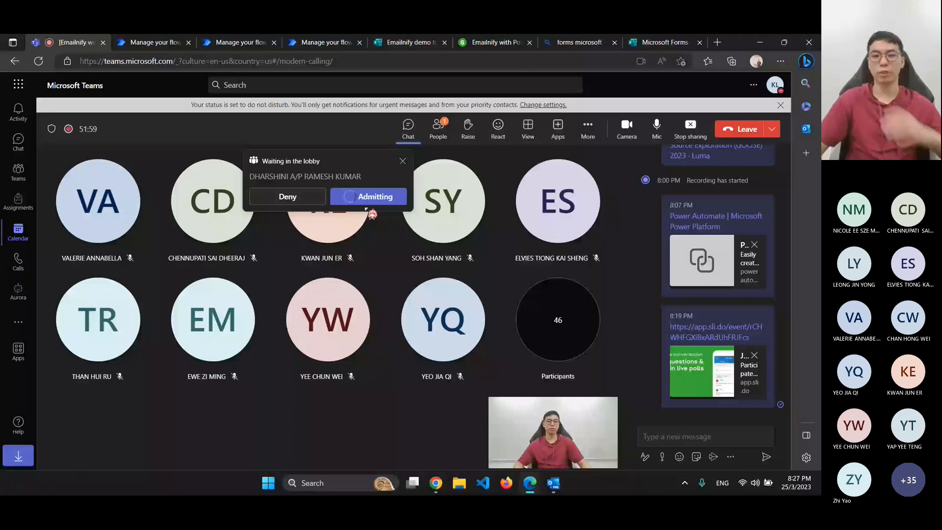
left_click(665, 43)
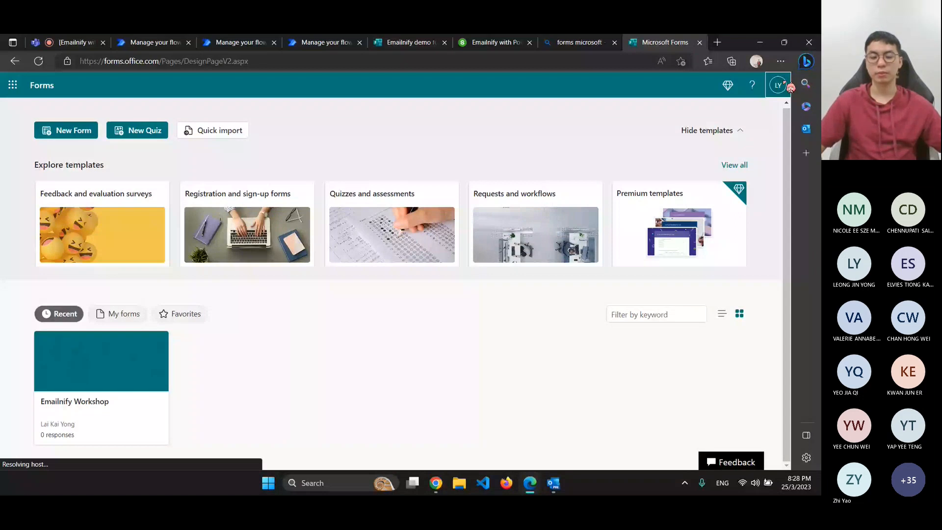
Sign out of the personal account and sign in to Forms with the saved university email
left_click(781, 86)
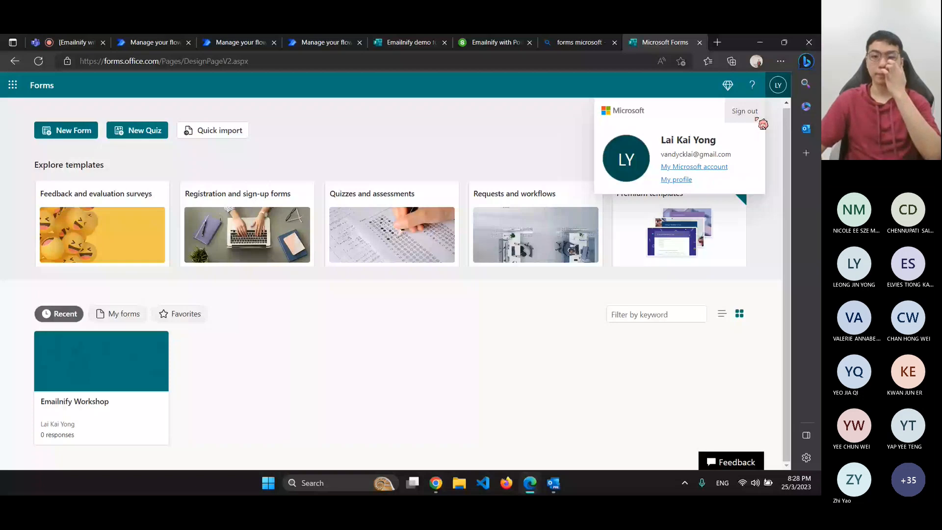
left_click(757, 119)
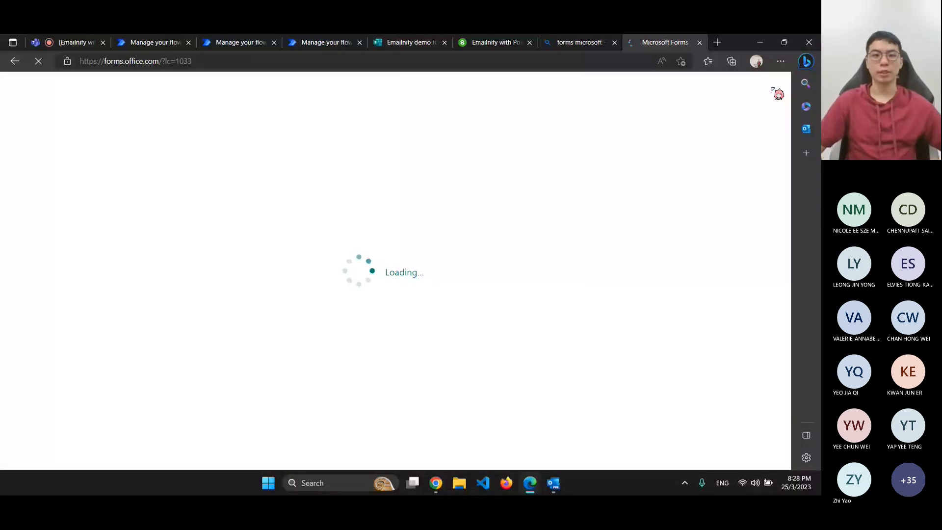
left_click(411, 42)
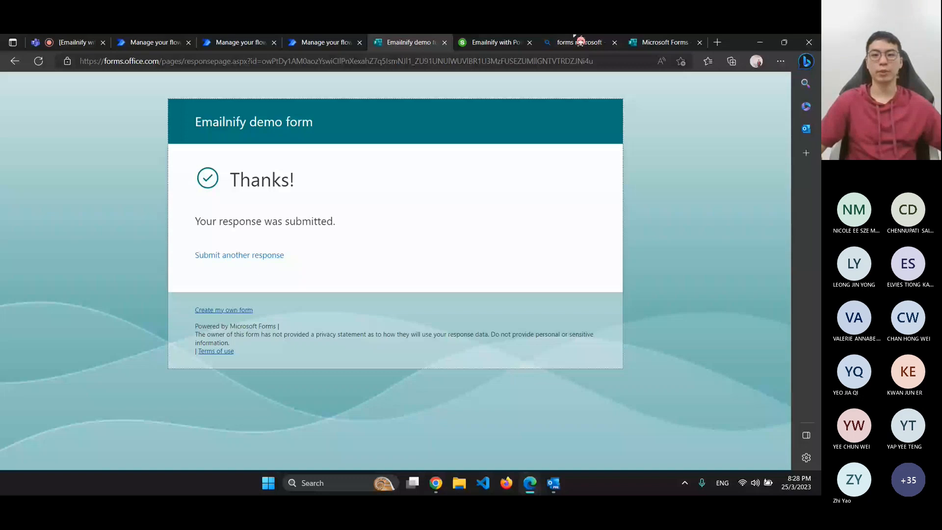
left_click(663, 41)
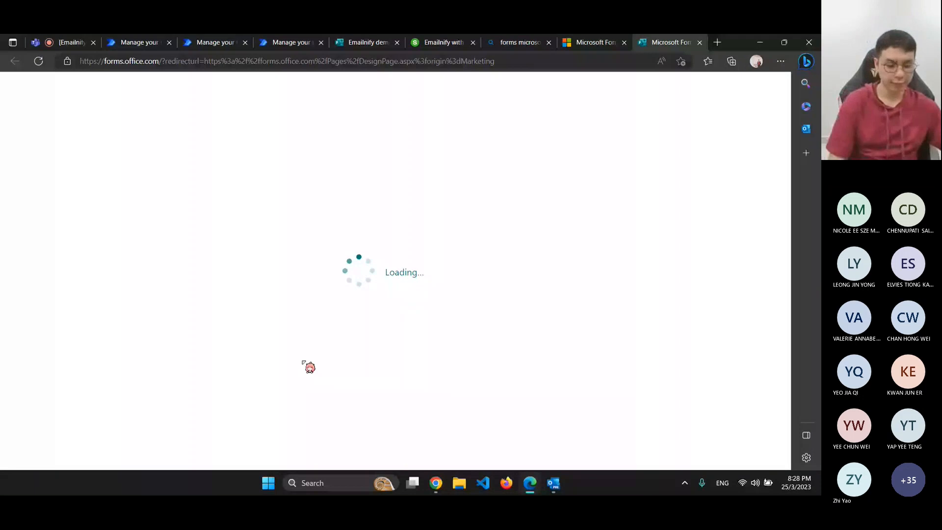
left_click(331, 253)
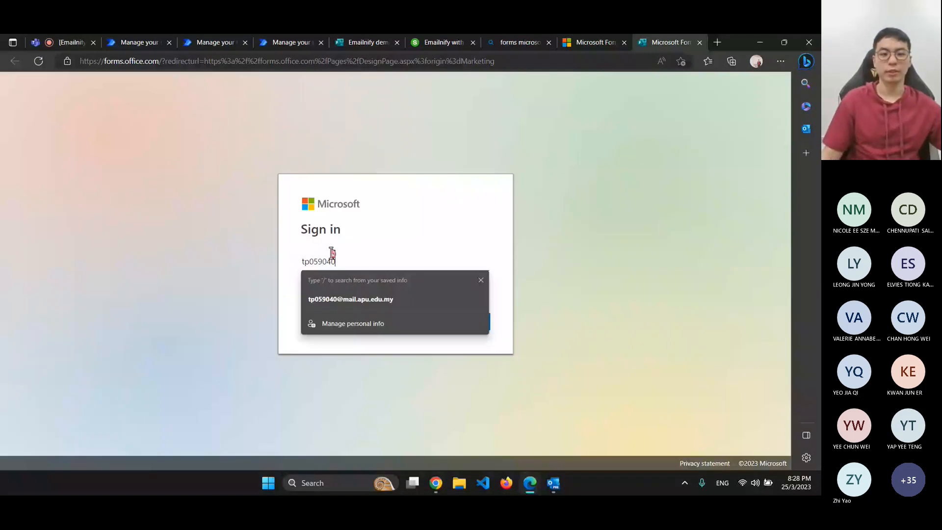
key("Down")
key("Return")
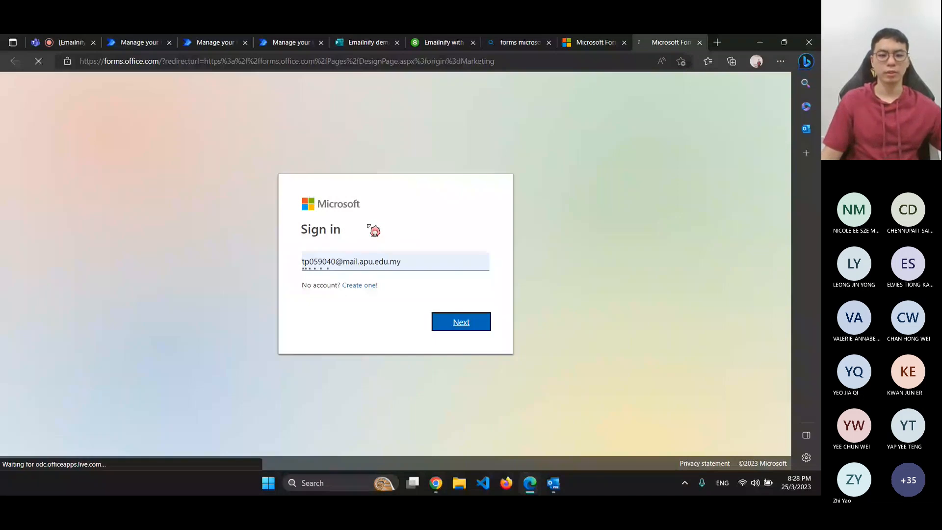
left_click(361, 278)
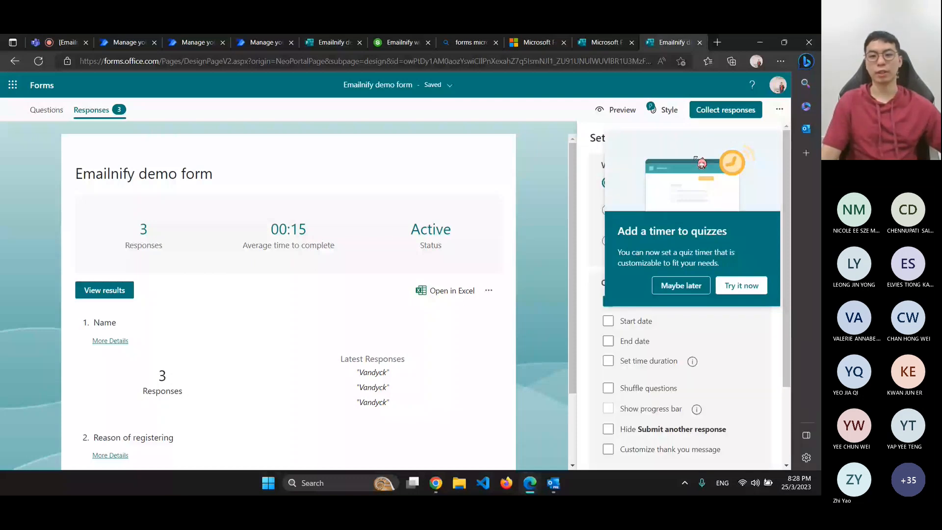
Restrict the Emailnify demo form to 'Only people in my organization' with Record name on, then return to Questions
left_click(777, 108)
left_click(781, 109)
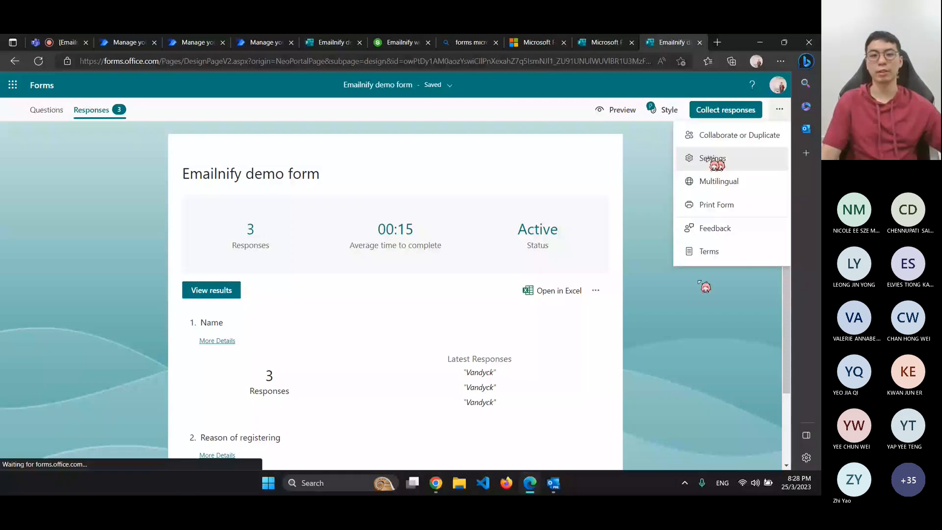
left_click(711, 160)
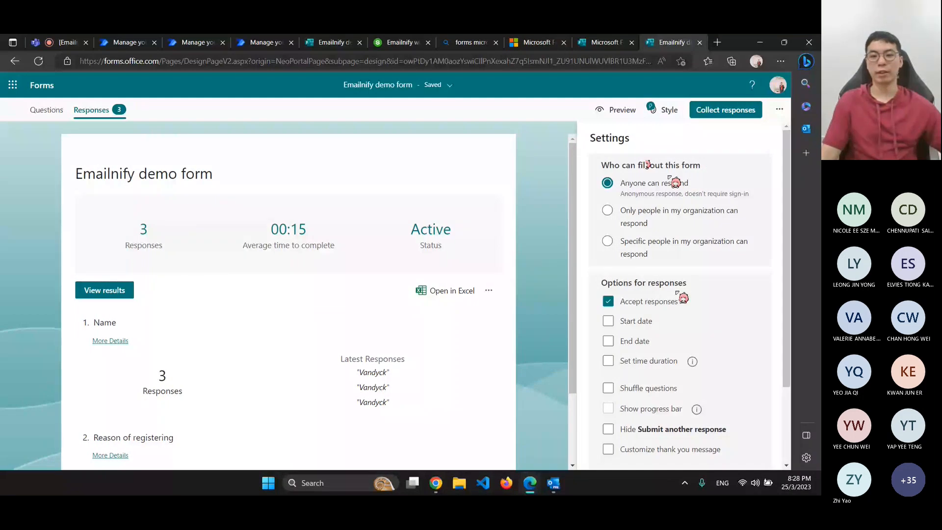
left_click(698, 207)
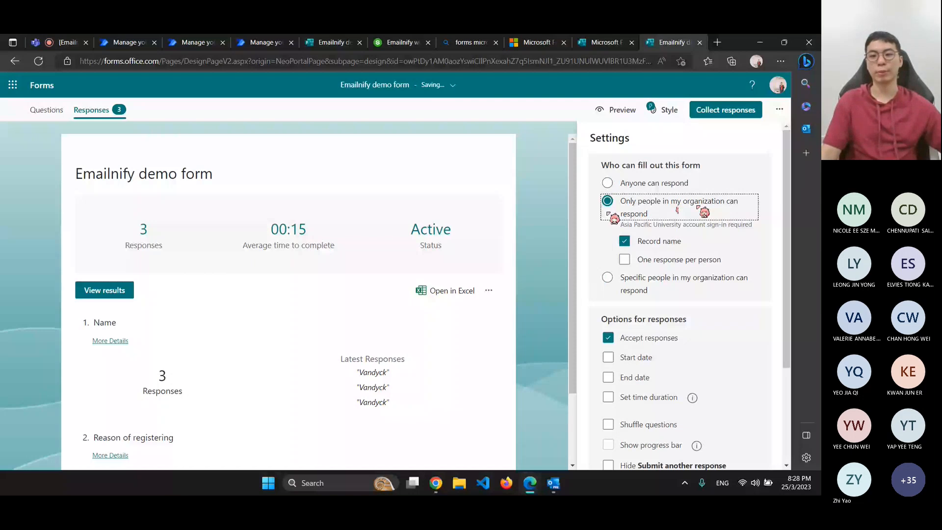
left_click(622, 278)
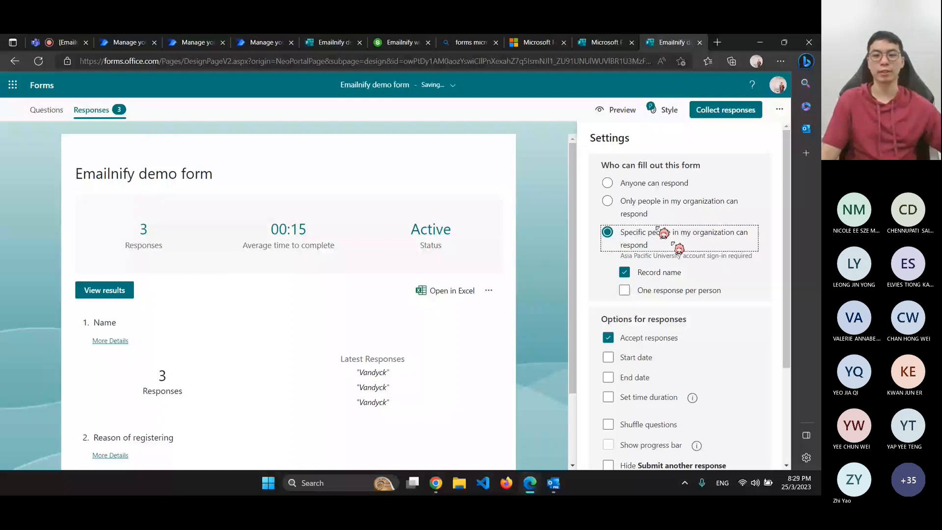
left_click(657, 201)
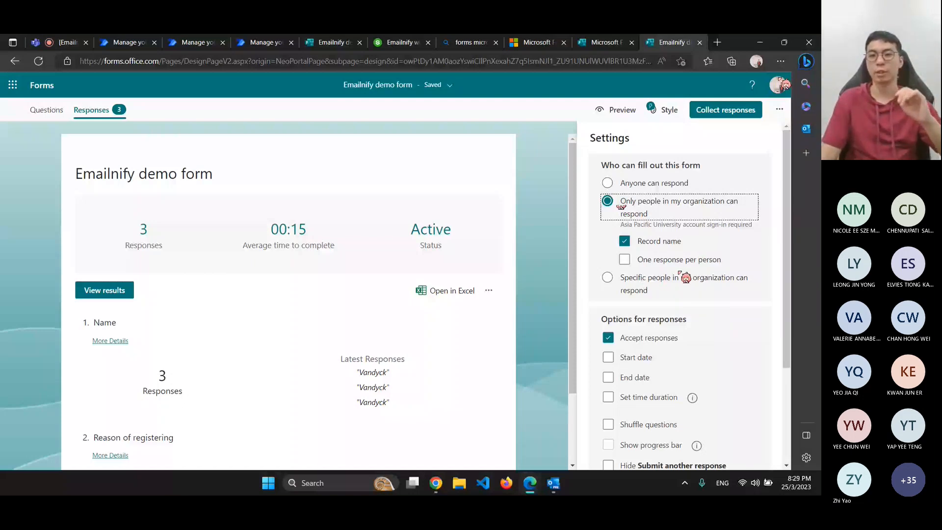
left_click(780, 109)
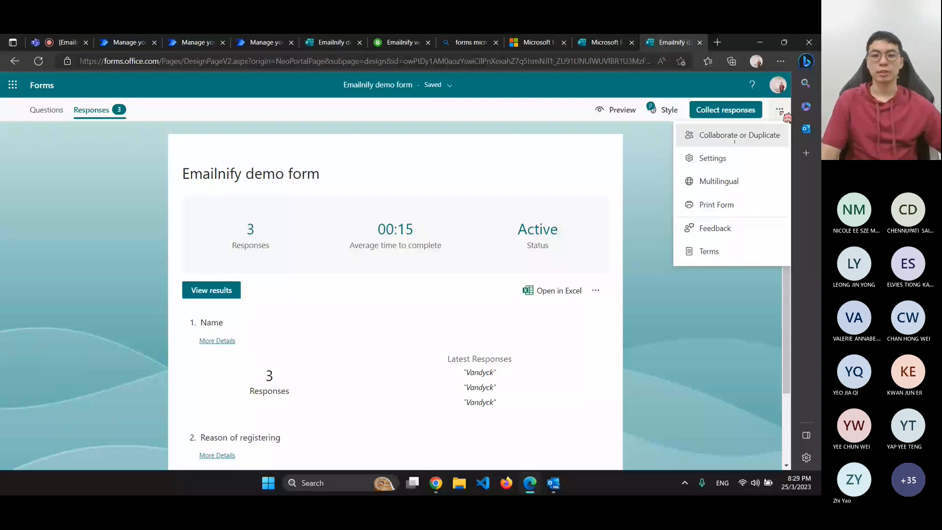
left_click(713, 158)
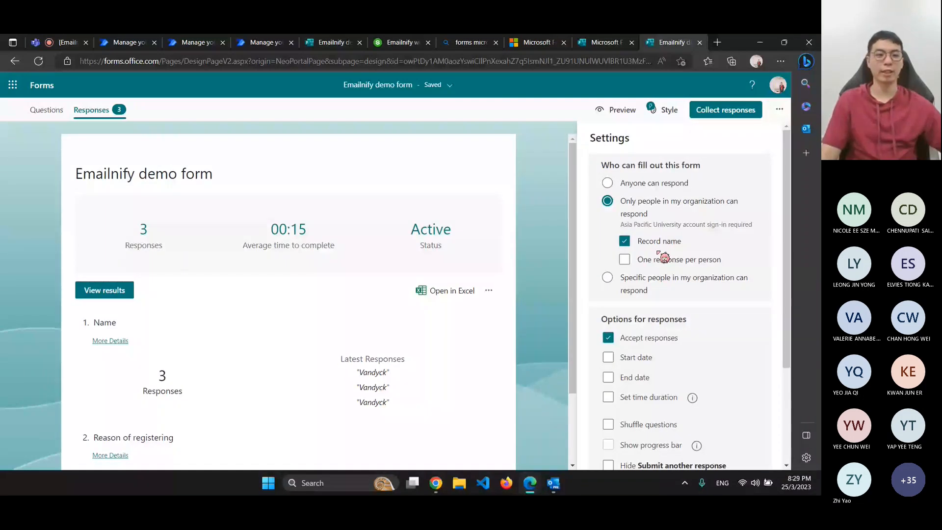
left_click(40, 111)
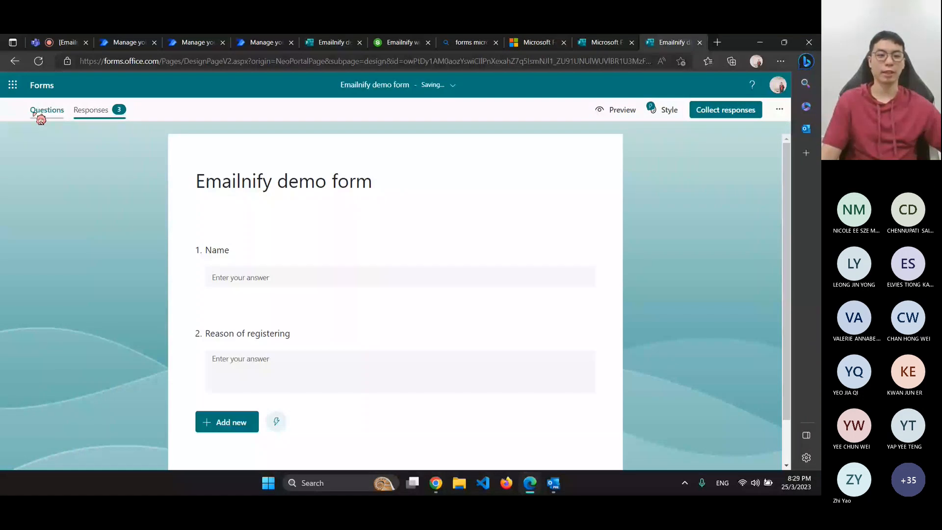
Add a required text question 'Email' as question 3 of the Emailnify demo form
left_click(276, 421)
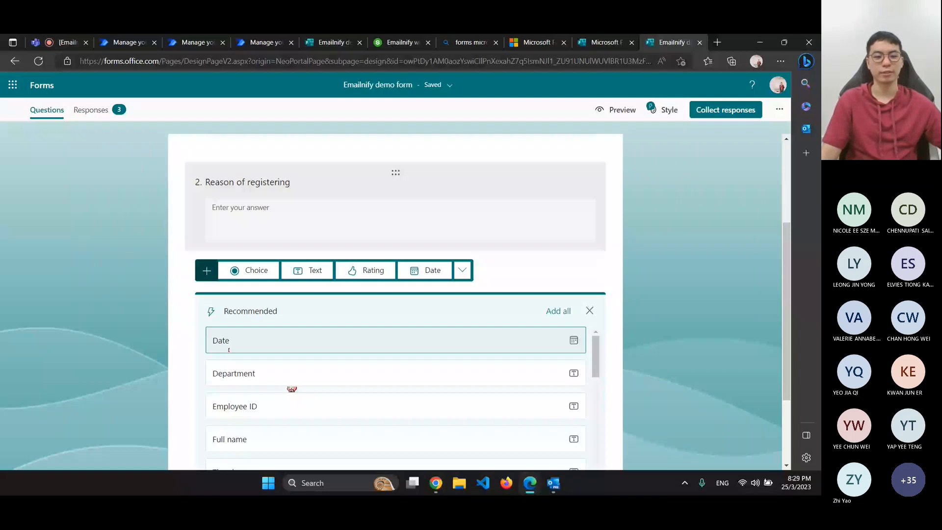
scroll(453, 369, "down", 1)
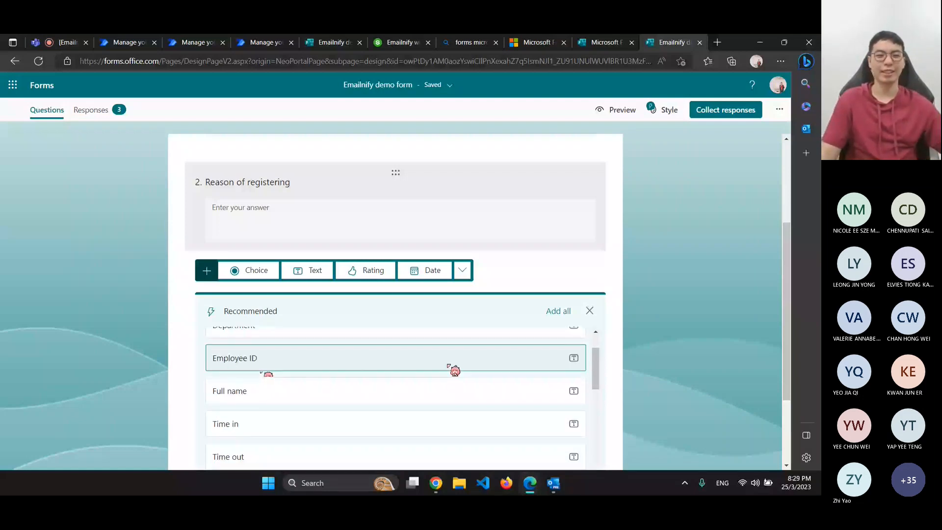
scroll(447, 366, "up", 1)
scroll(315, 163, "down", 2)
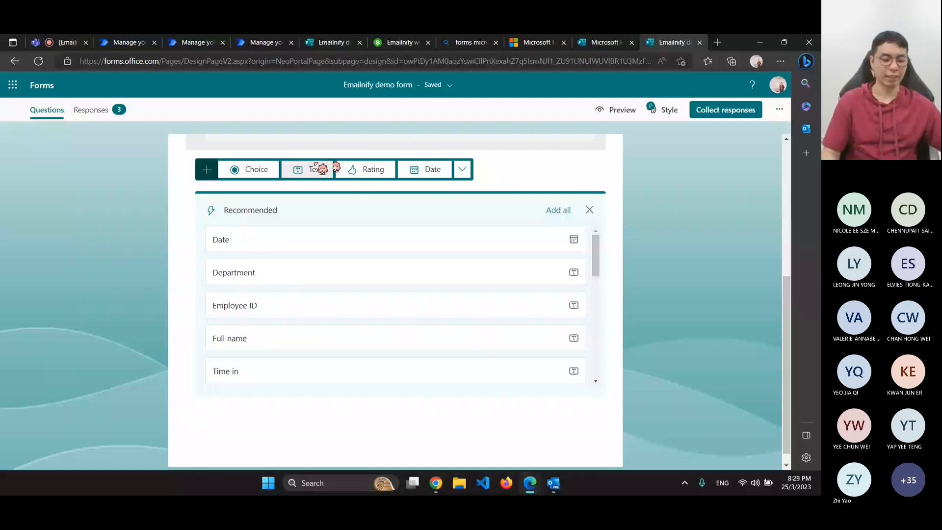
left_click(321, 169)
type("Emai")
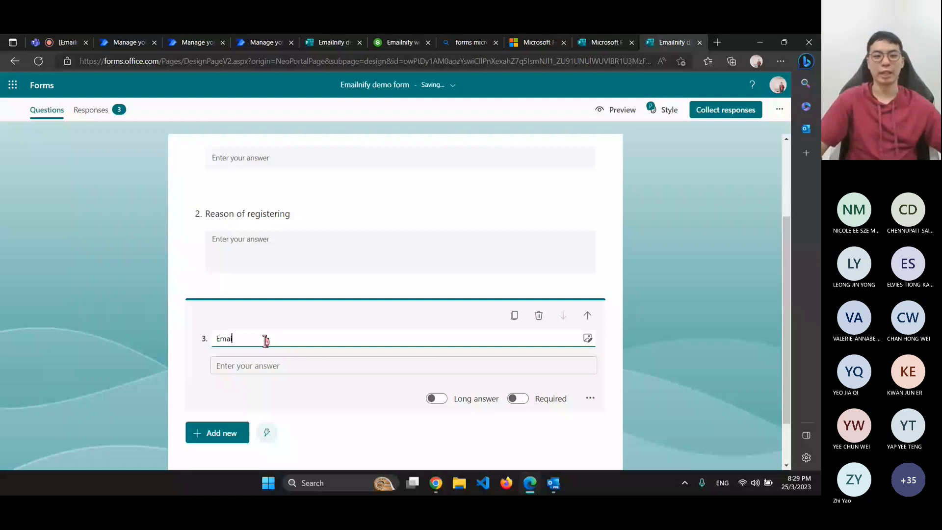
type("l")
left_click(518, 399)
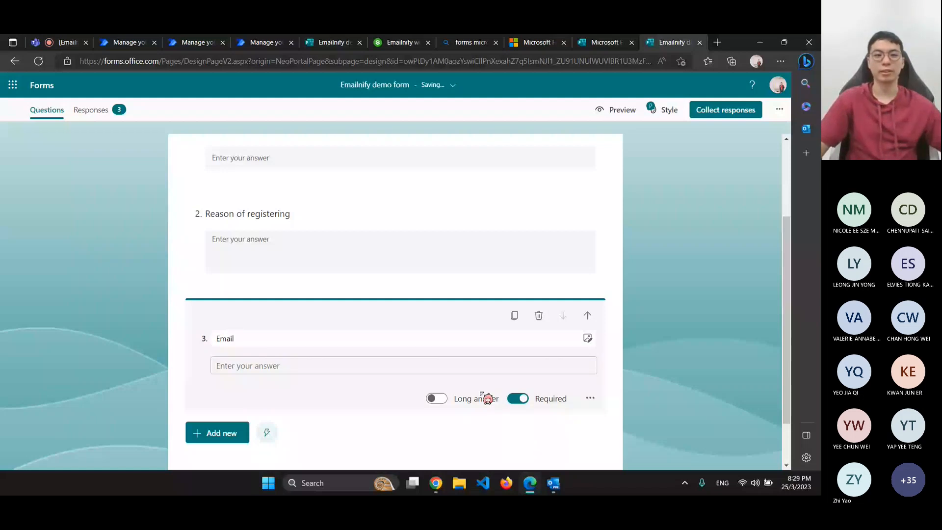
left_click(486, 439)
scroll(486, 439, "up", 3)
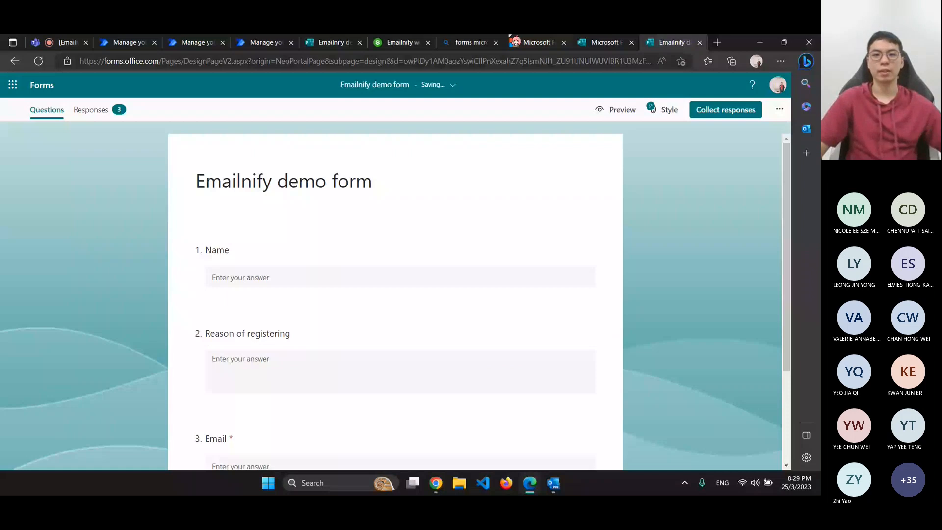
Reload the demo form, enter the university email address in the Email answer, and submit it
left_click(516, 42)
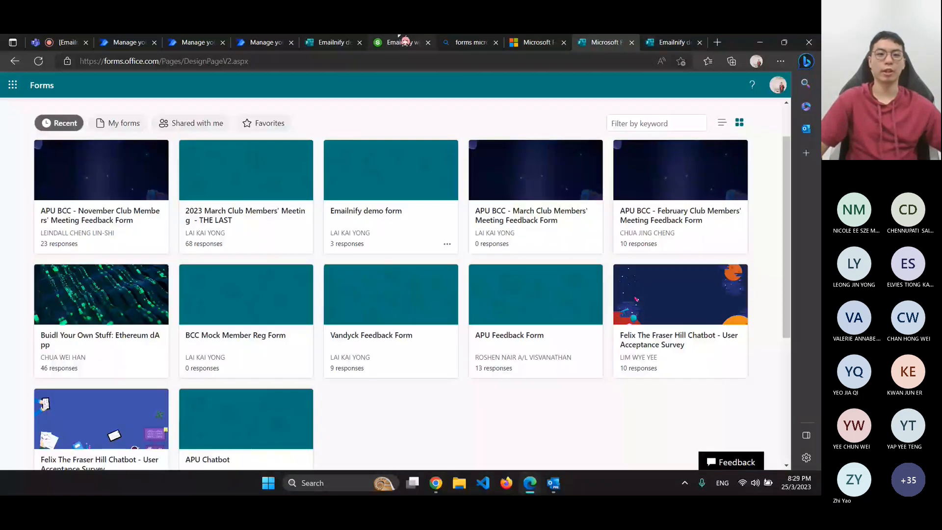
left_click(324, 42)
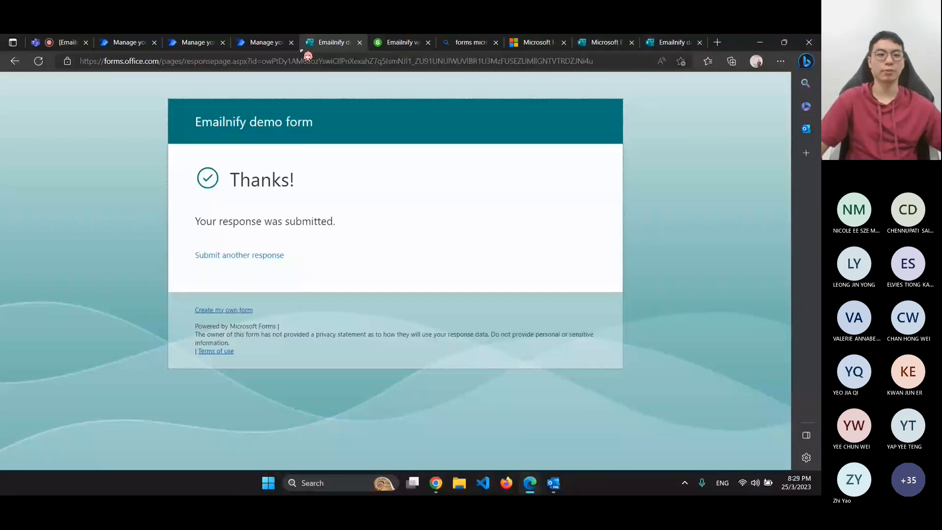
left_click(46, 60)
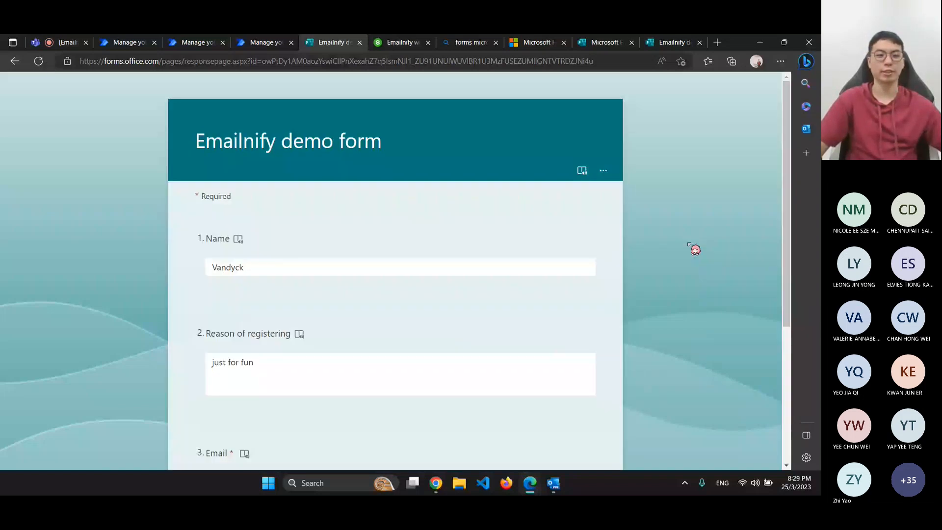
key("Tab")
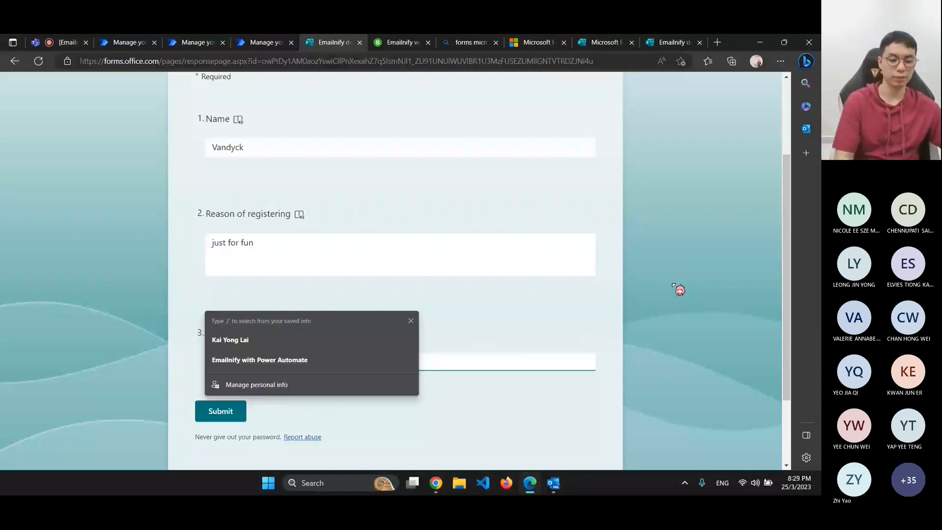
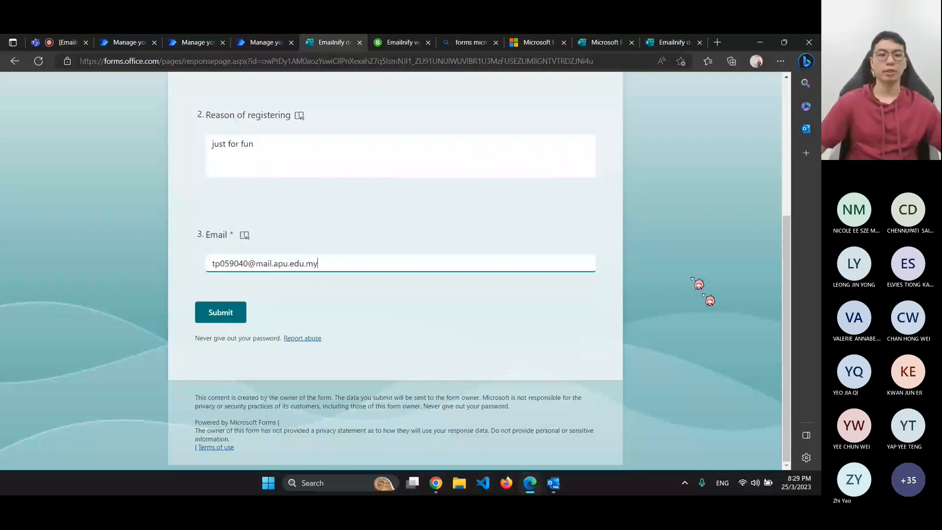
scroll(214, 397, "up", 1)
left_click(220, 372)
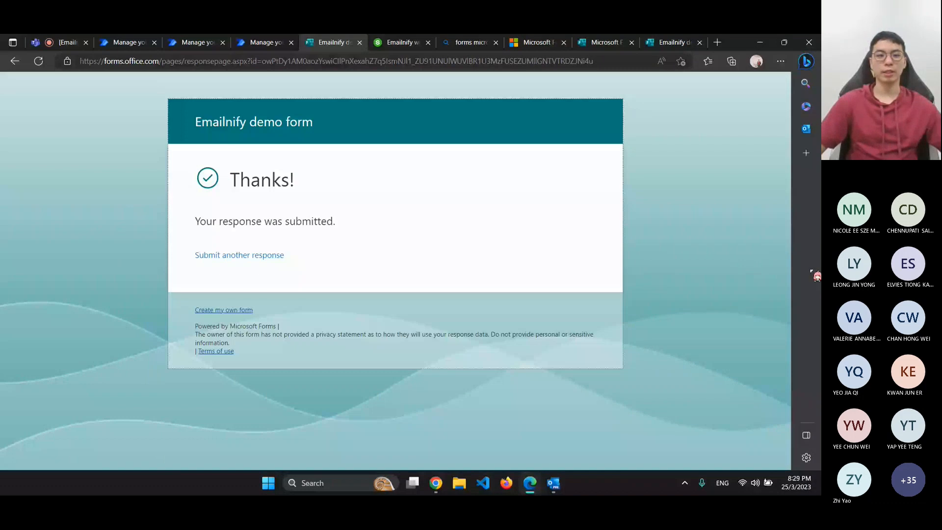
left_click(559, 486)
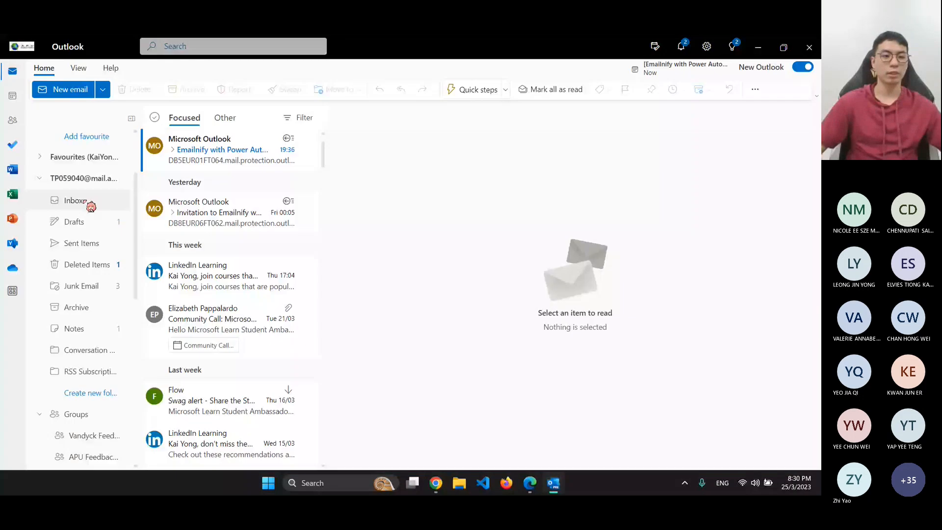
Refresh the Outlook inbox to look for the flow's notification email, then close Outlook
left_click(89, 204)
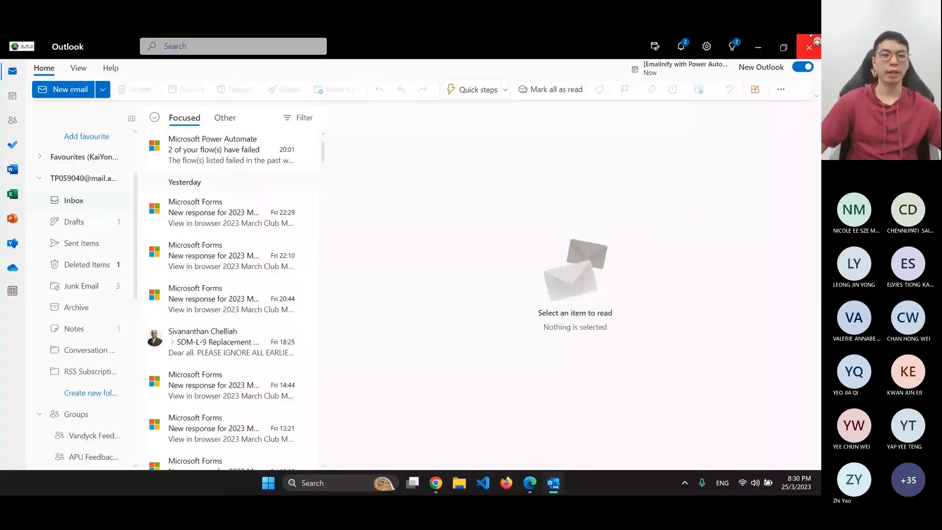
left_click(815, 43)
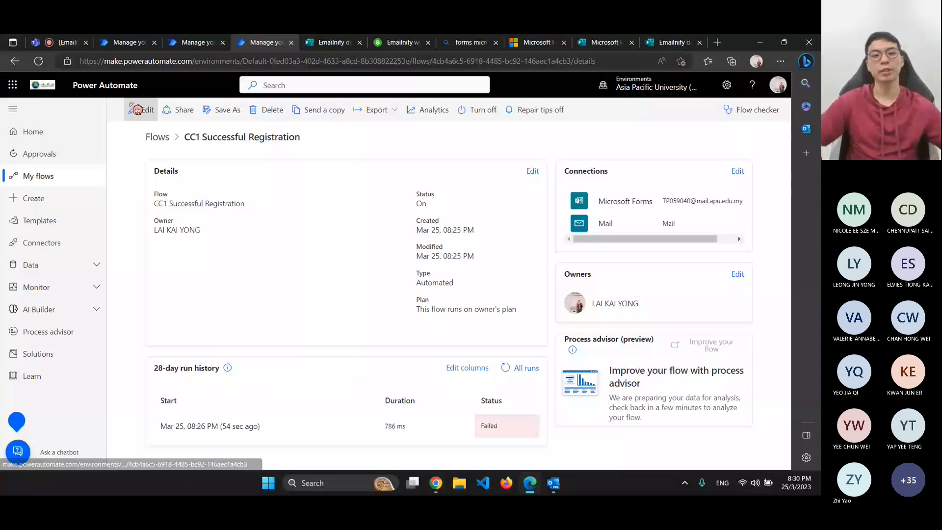
Open the CC1 Successful Registration flow in the editor
left_click(137, 111)
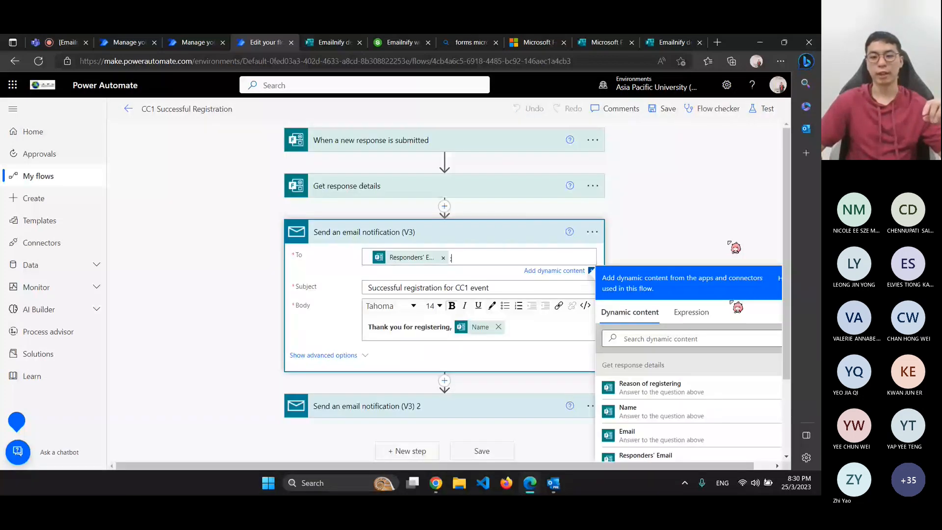
scroll(738, 307, "down", 2)
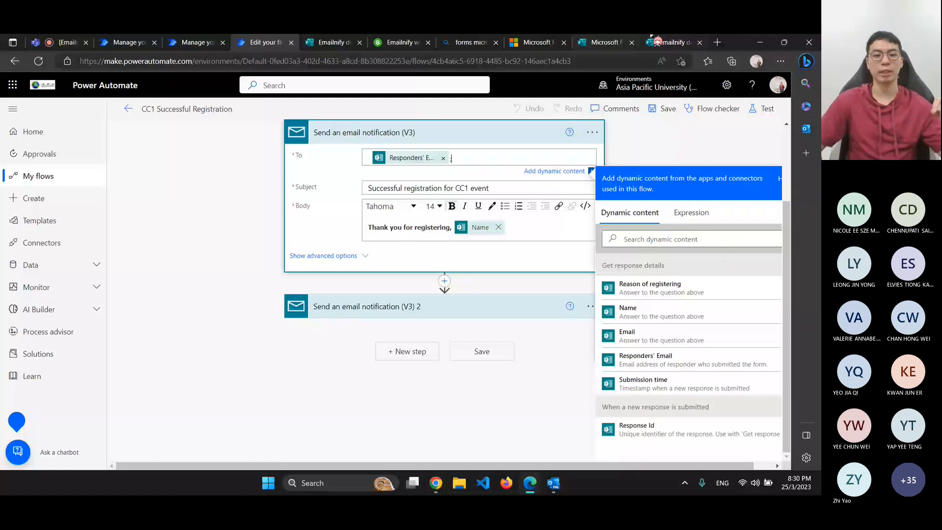
left_click(201, 41)
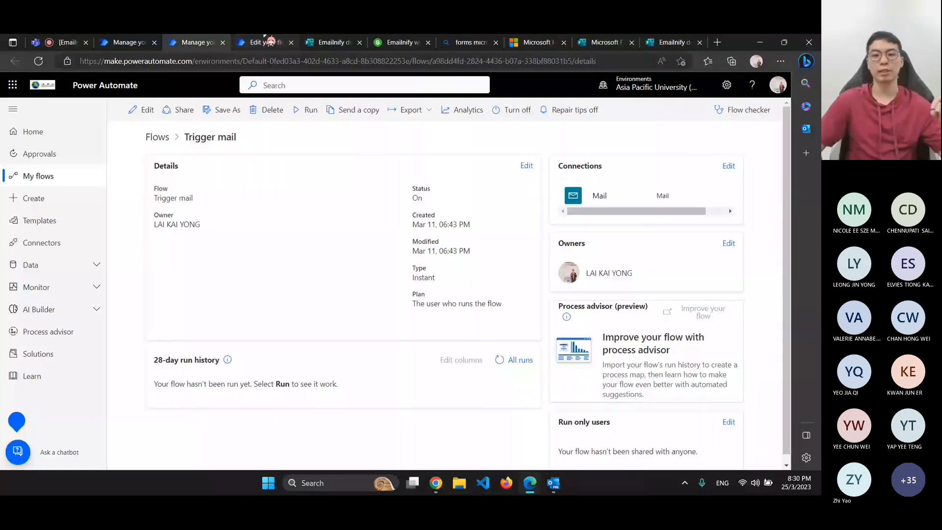
left_click(270, 41)
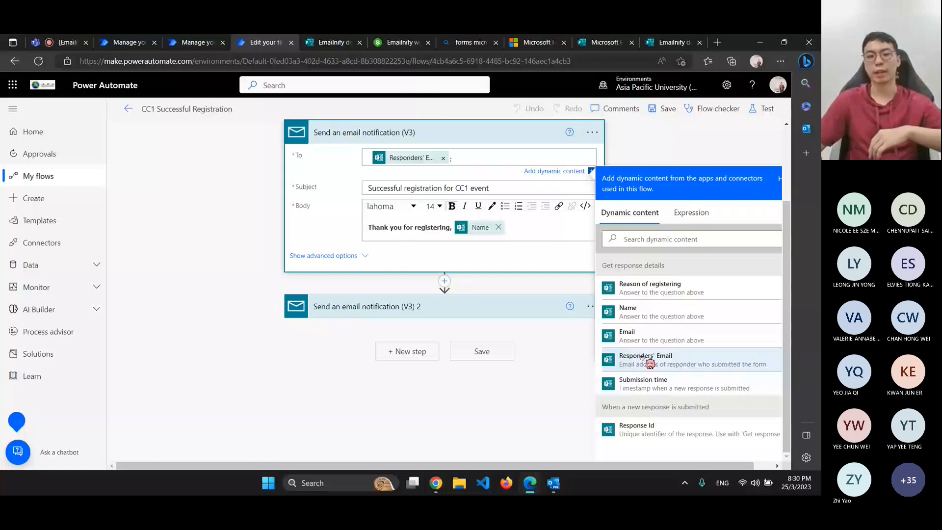
Replace Responders' Email in the To field with the form's Email answer and save the flow
left_click(445, 158)
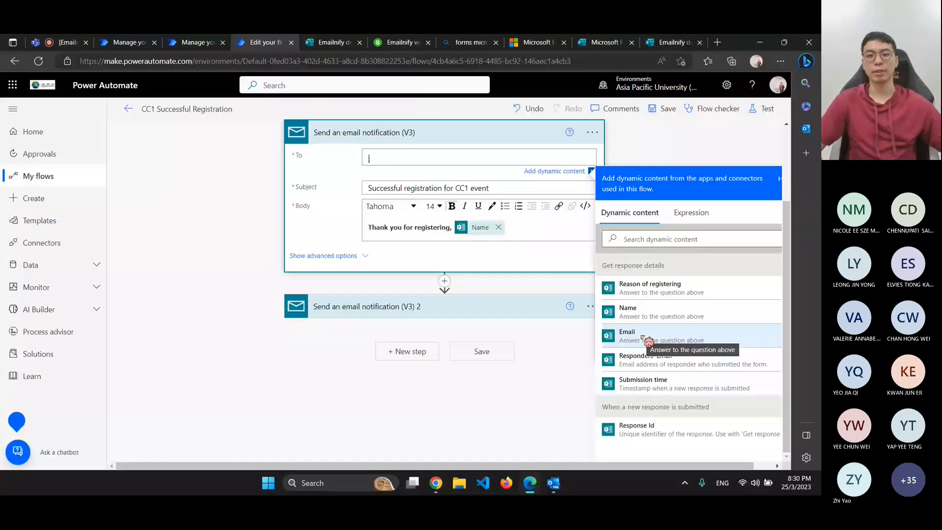
left_click(642, 337)
left_click(483, 441)
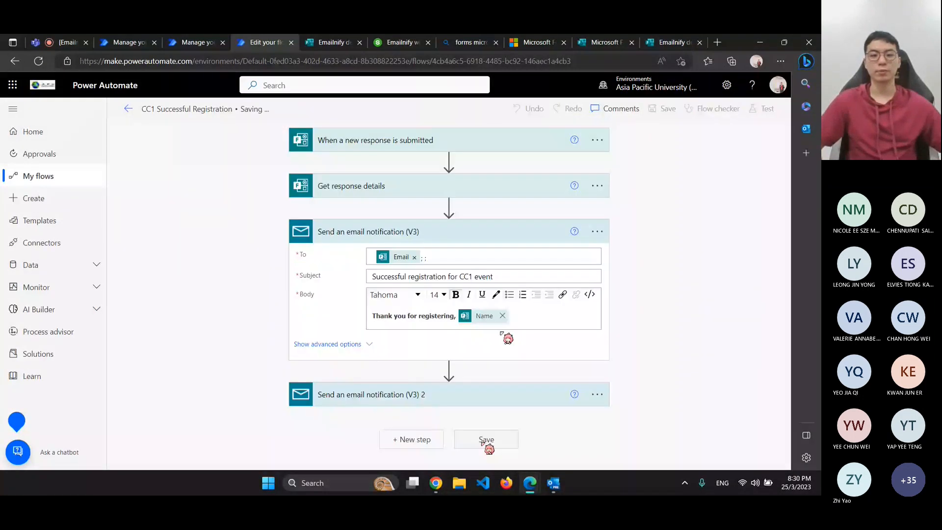
left_click(437, 273)
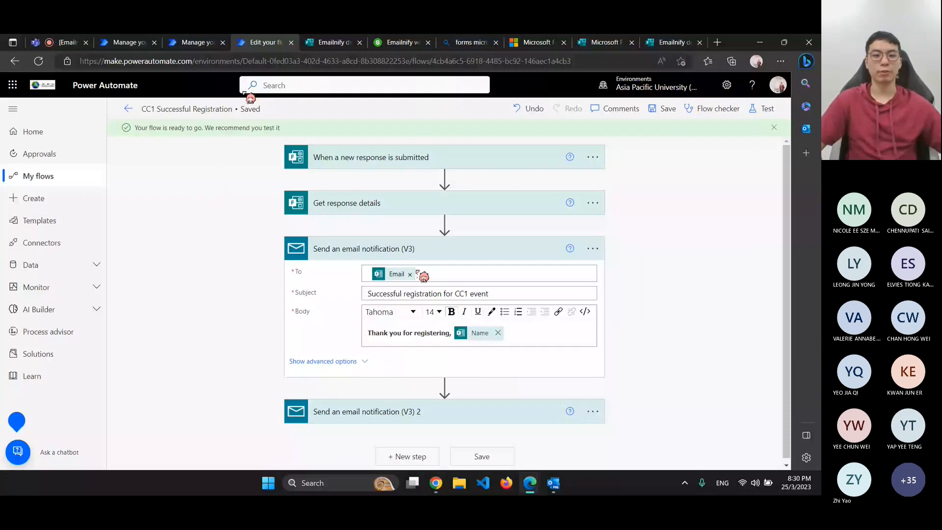
scroll(483, 337, "down", 3)
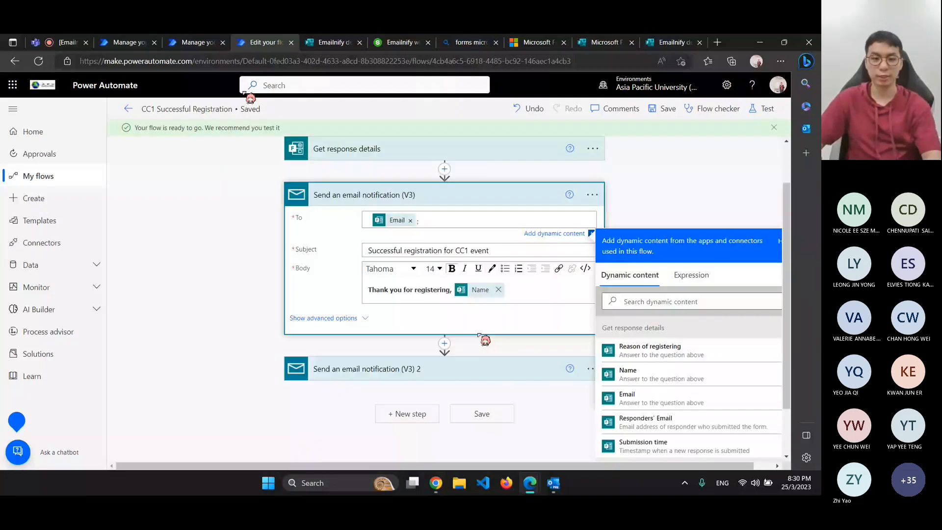
left_click(481, 346)
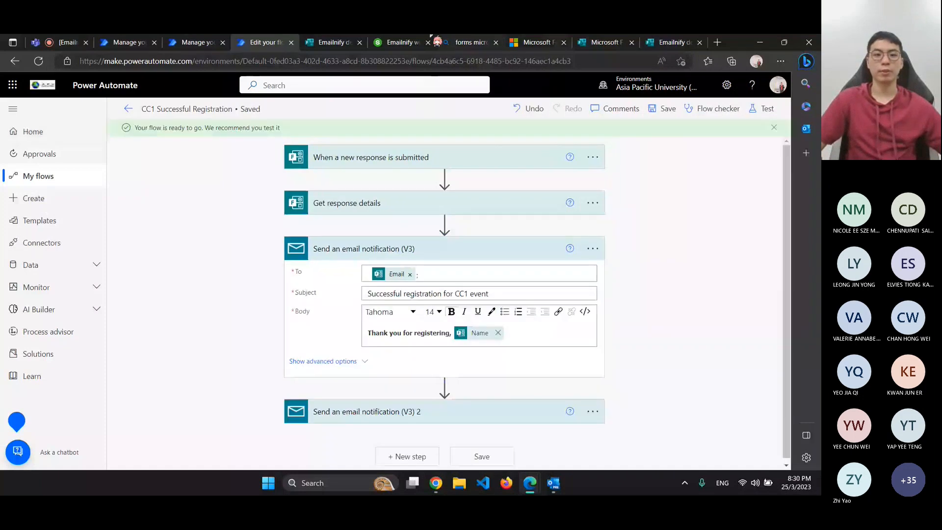
left_click(326, 42)
left_click(226, 255)
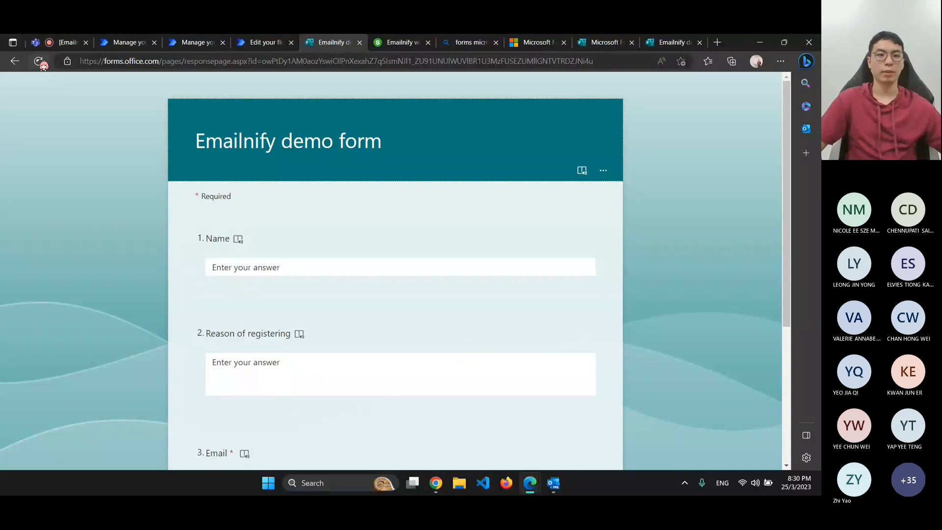
Reload the Emailnify demo form, enter the respondent's email address, and submit it
left_click(39, 62)
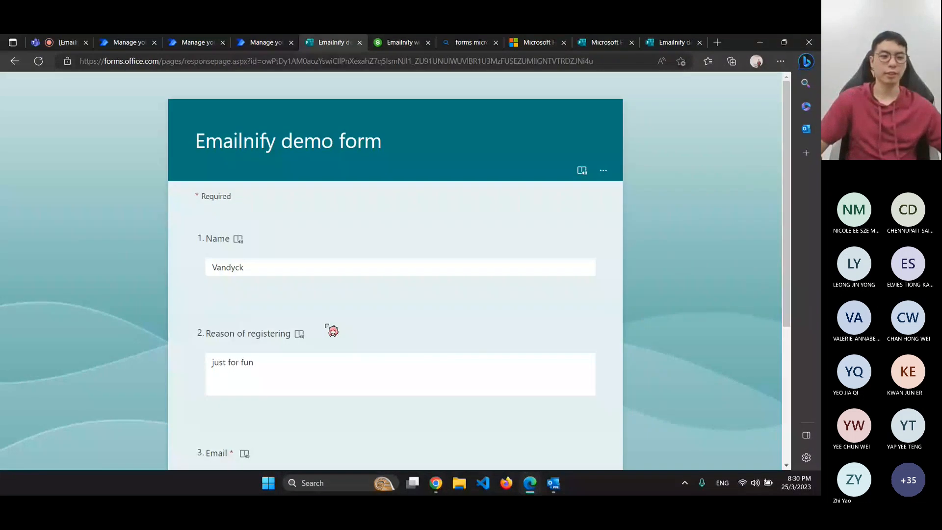
scroll(326, 326, "down", 5)
left_click(235, 265)
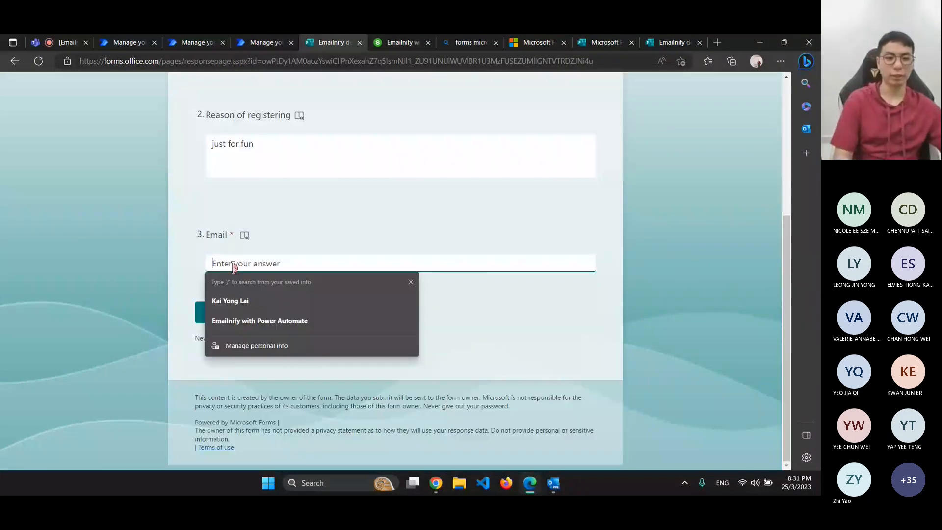
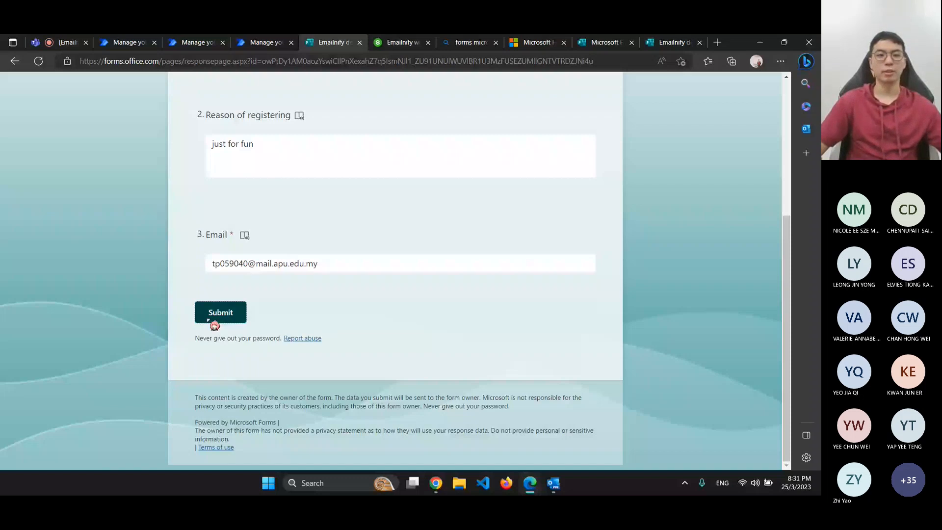
left_click(212, 320)
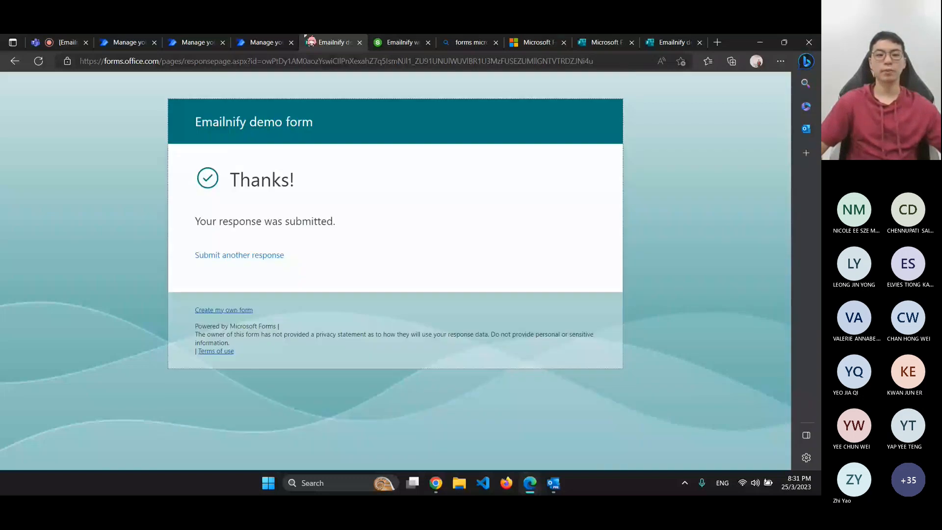
left_click(261, 41)
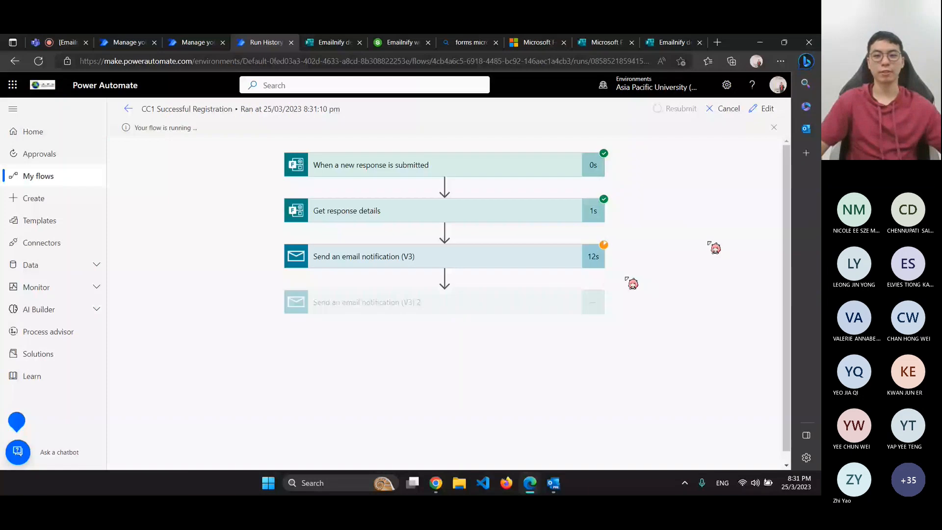
View the email step's retry details in the running flow, then refresh the run
left_click(555, 266)
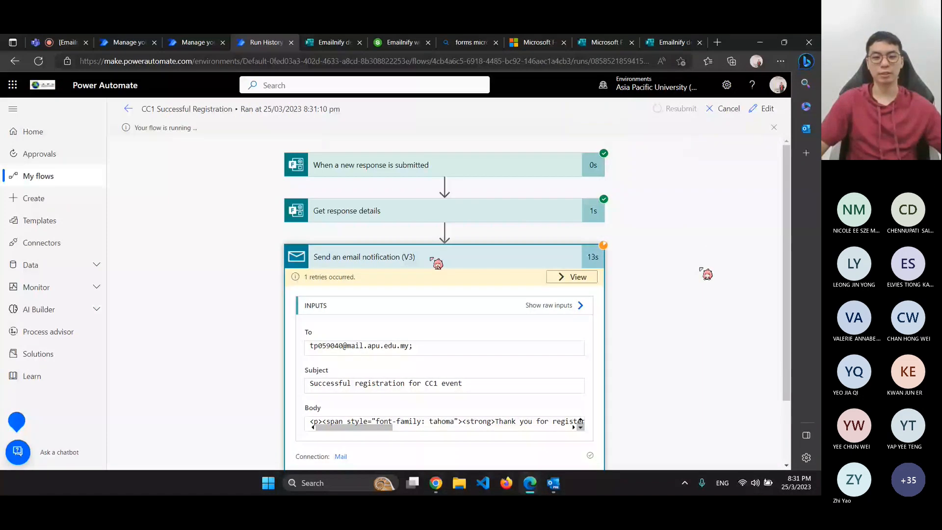
left_click(572, 277)
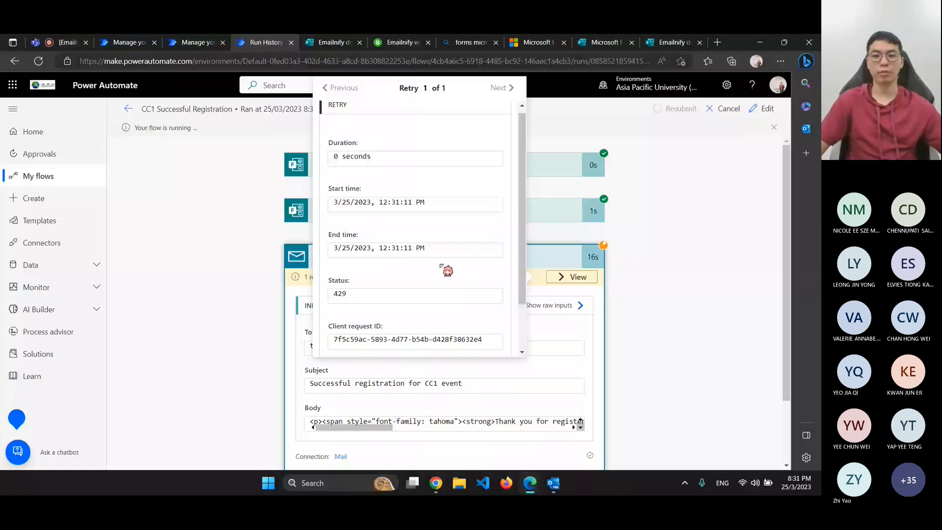
scroll(441, 265, "down", 2)
left_click(39, 61)
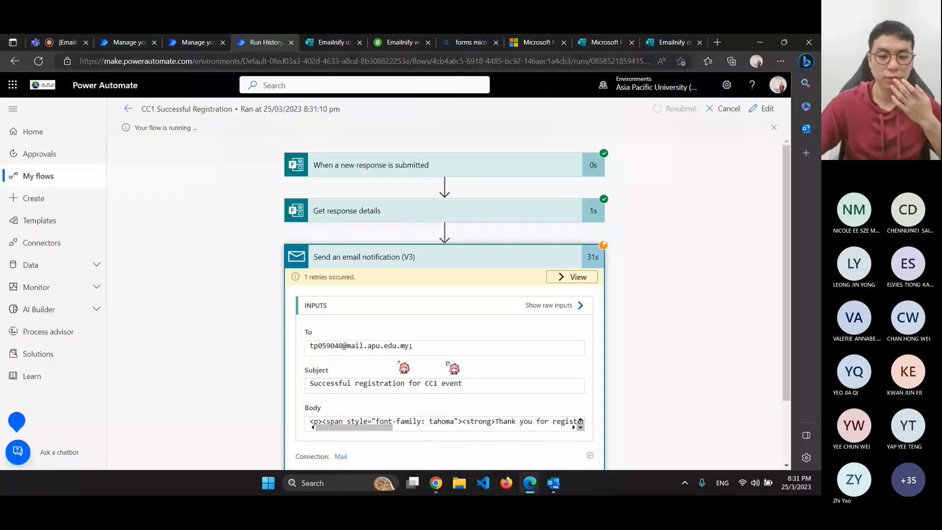
Recheck the email step's retry details, refresh the run status, and return to the form's confirmation page
mouse_move(554, 484)
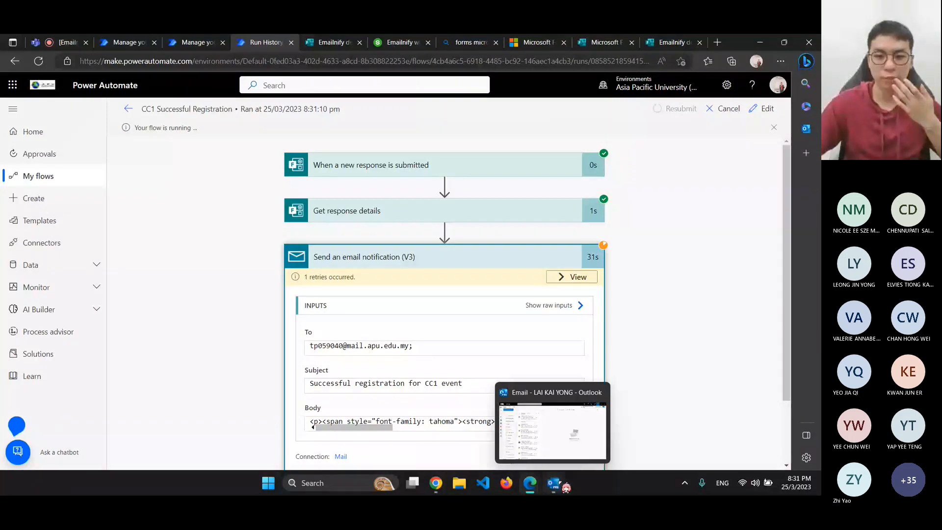
scroll(643, 323, "down", 2)
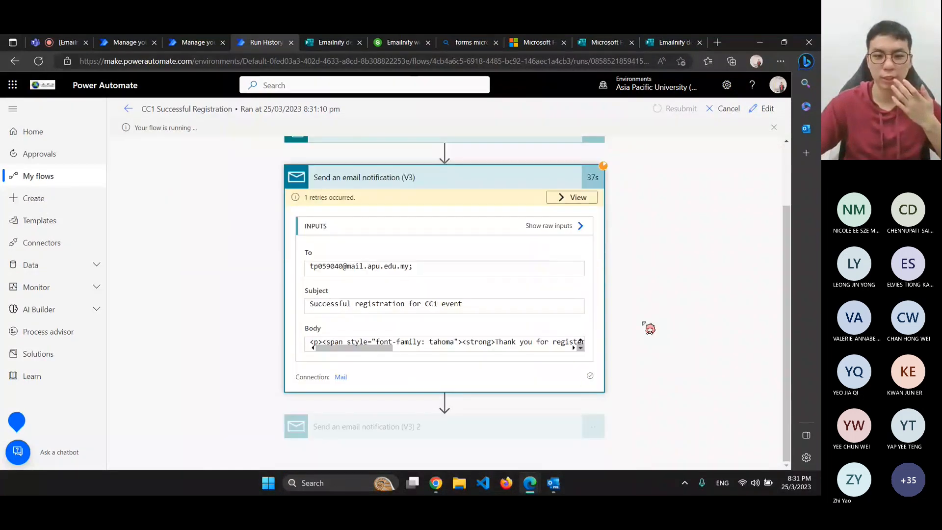
left_click(559, 196)
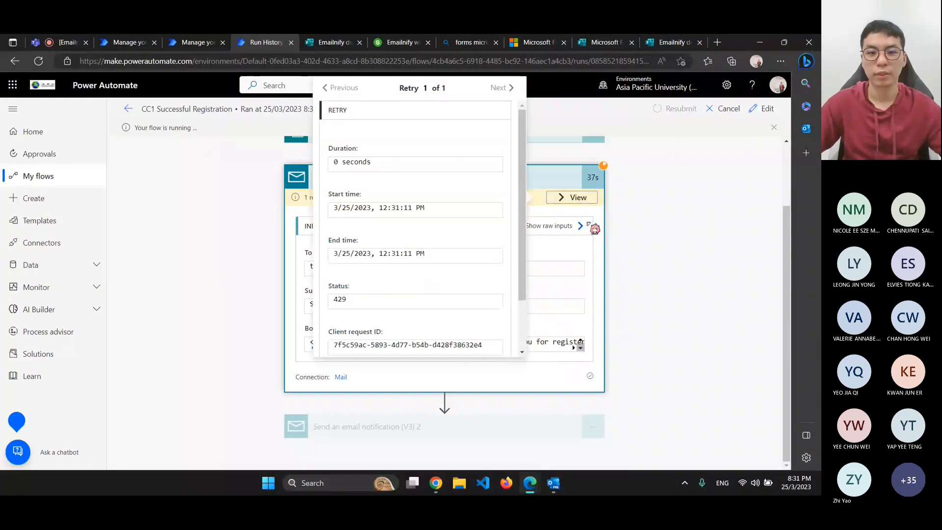
left_click(734, 201)
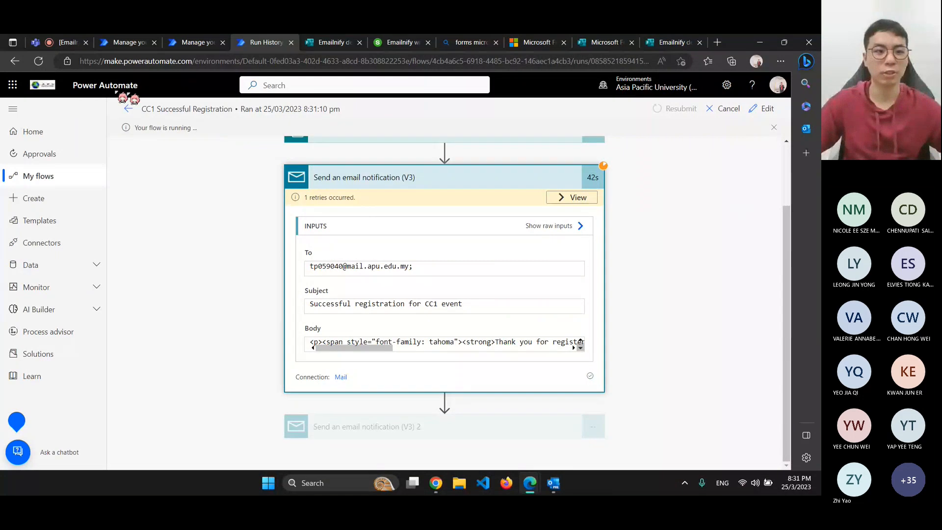
left_click(38, 61)
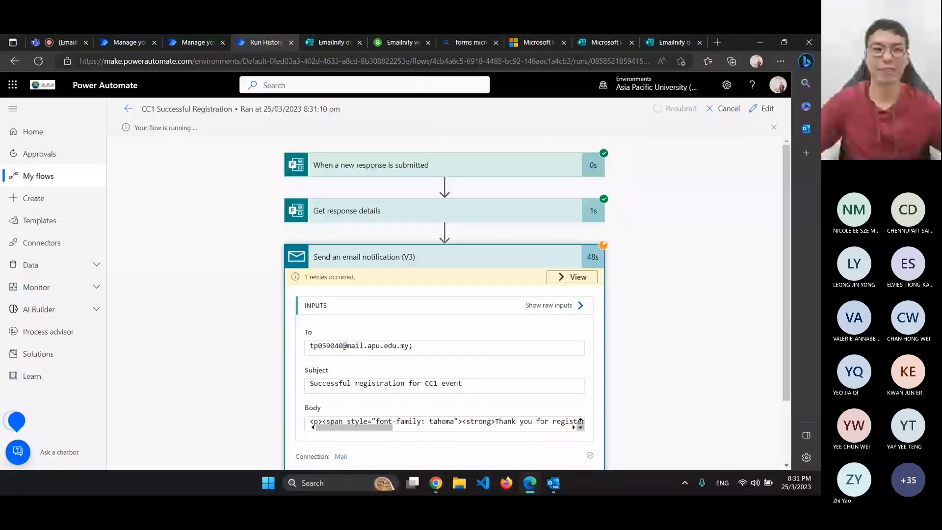
key("ctrl+Tab")
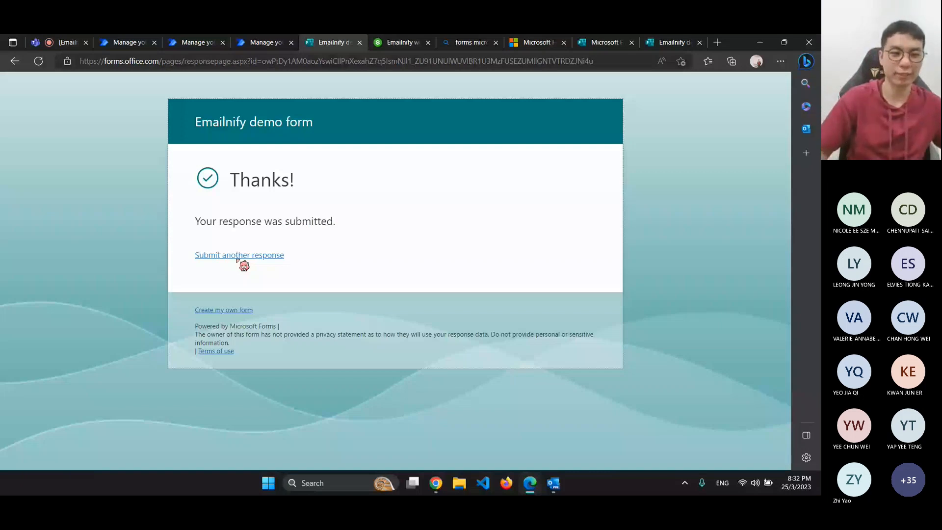
Submit another form response with an email address in the Email answer, then refresh the flow details
left_click(238, 256)
left_click(307, 268)
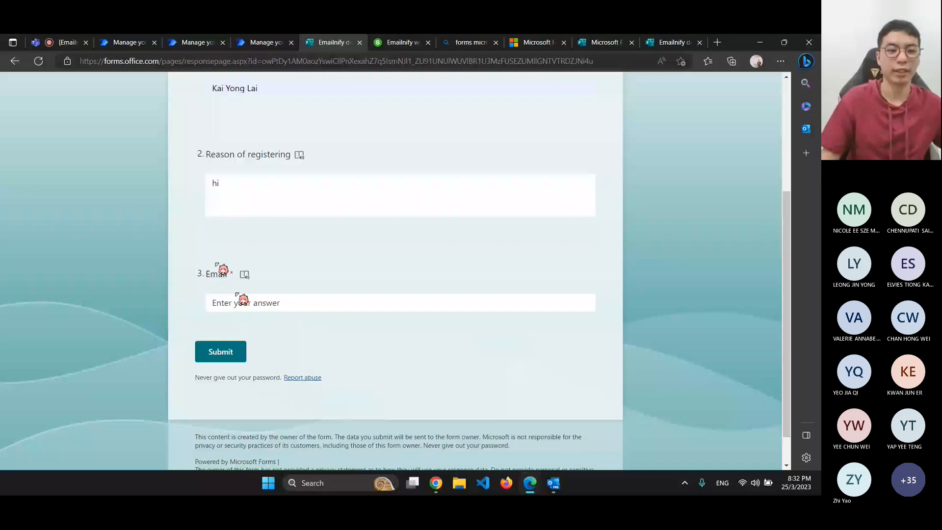
left_click(244, 302)
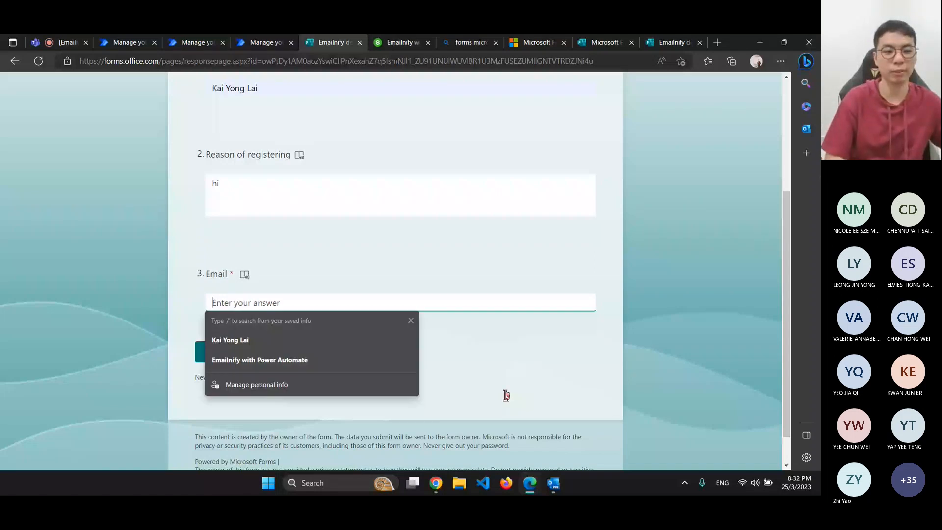
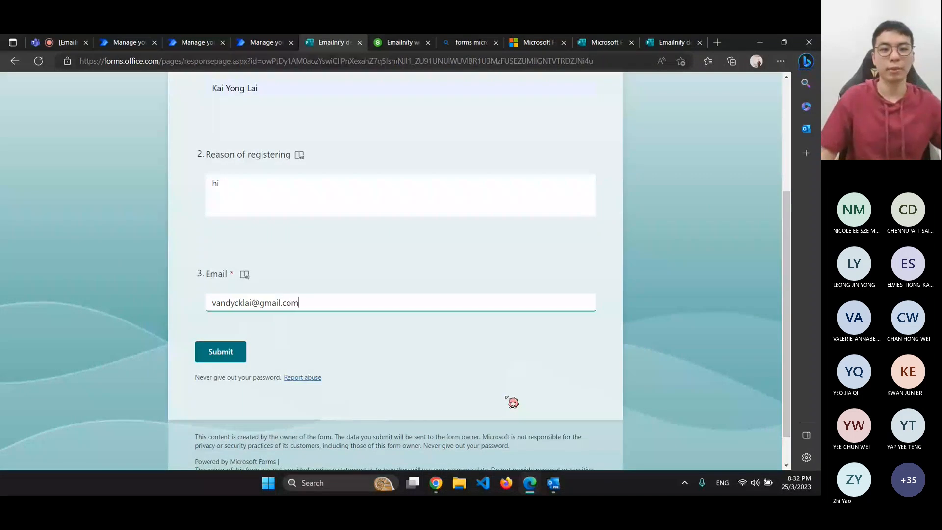
left_click(229, 343)
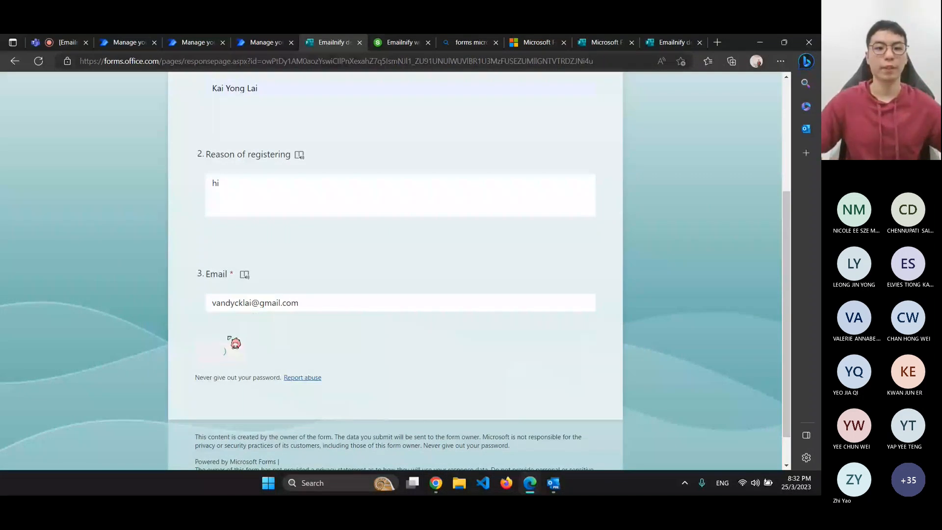
left_click(265, 42)
key("F5")
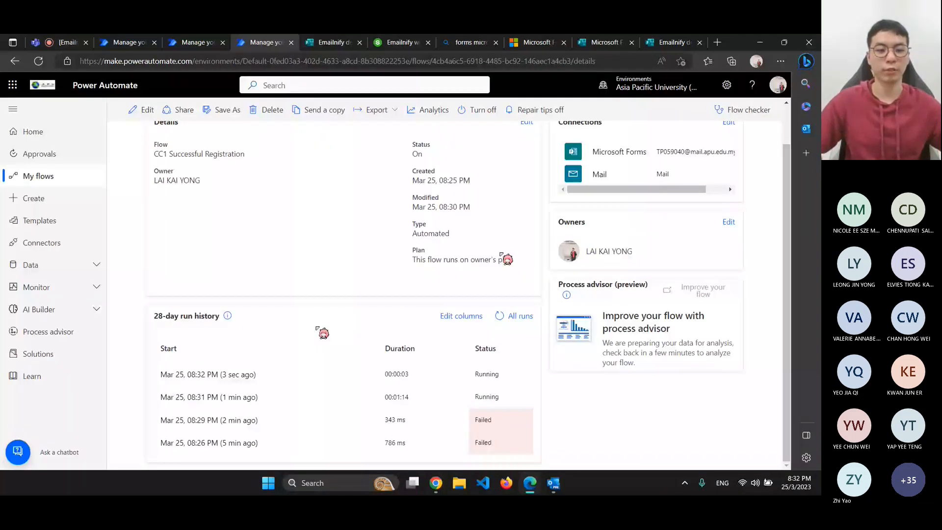
Open the newest running run, expand the second Send an email notification (V3) step, then switch to Gmail
left_click(208, 374)
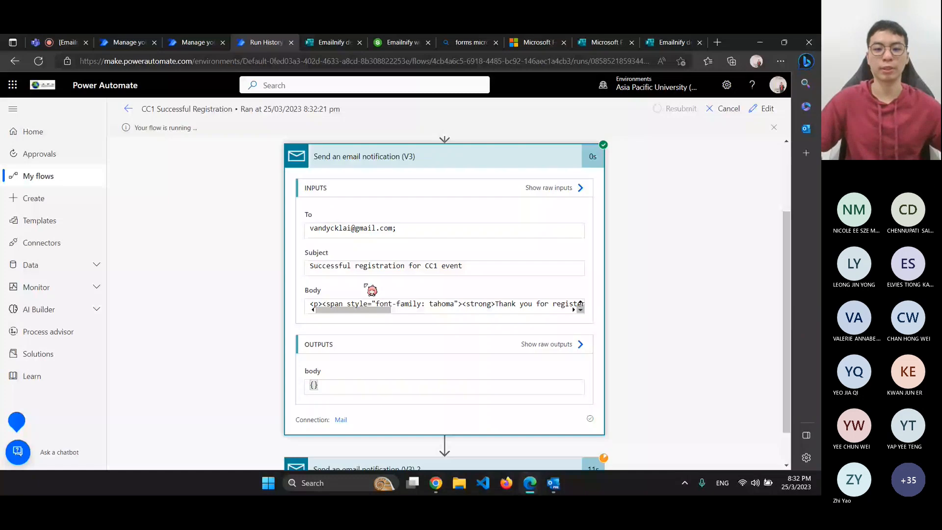
scroll(467, 441, "down", 1)
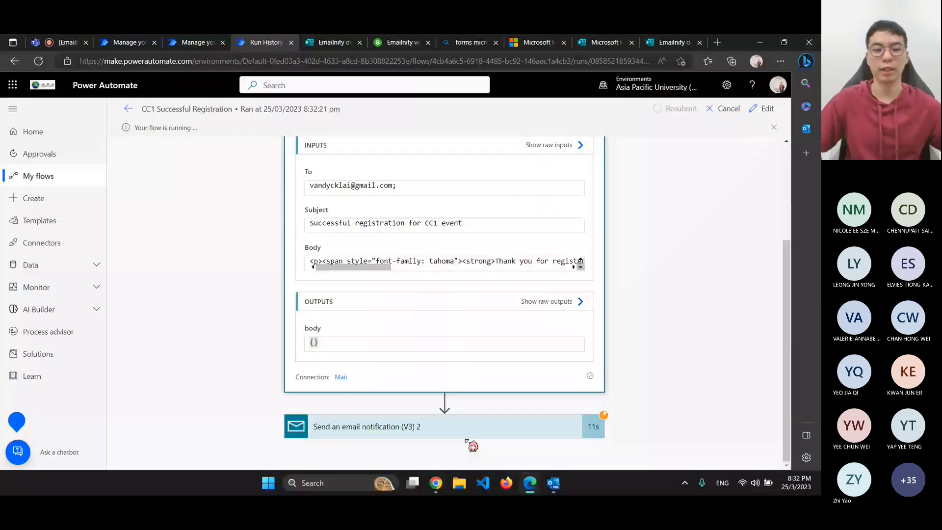
left_click(467, 436)
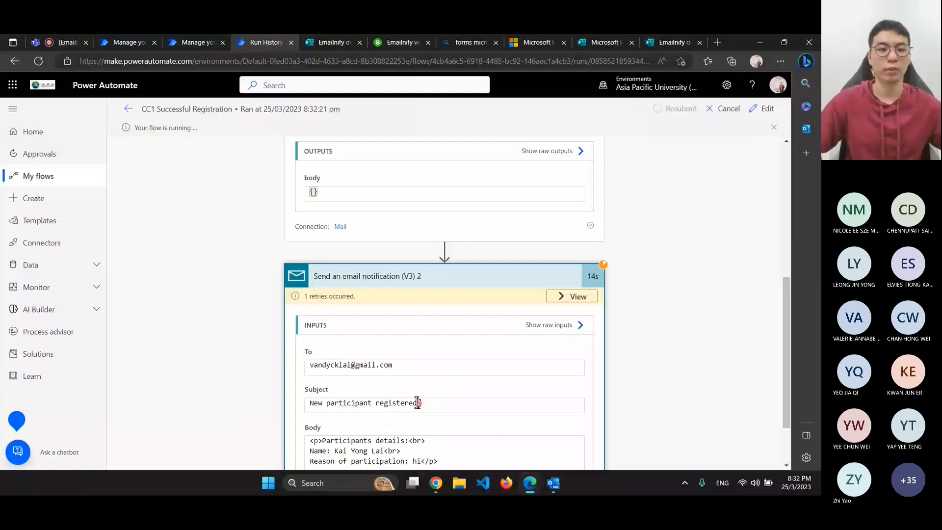
key("alt+Tab")
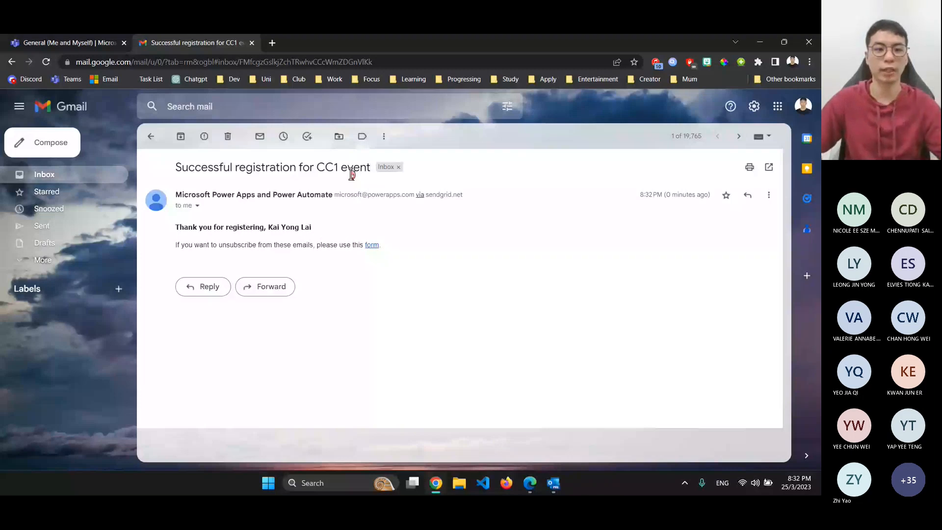
Highlight the registrant's name in the 'Successful registration for CC1 event' email, then return to Power Automate
left_click_drag(312, 228, 169, 231)
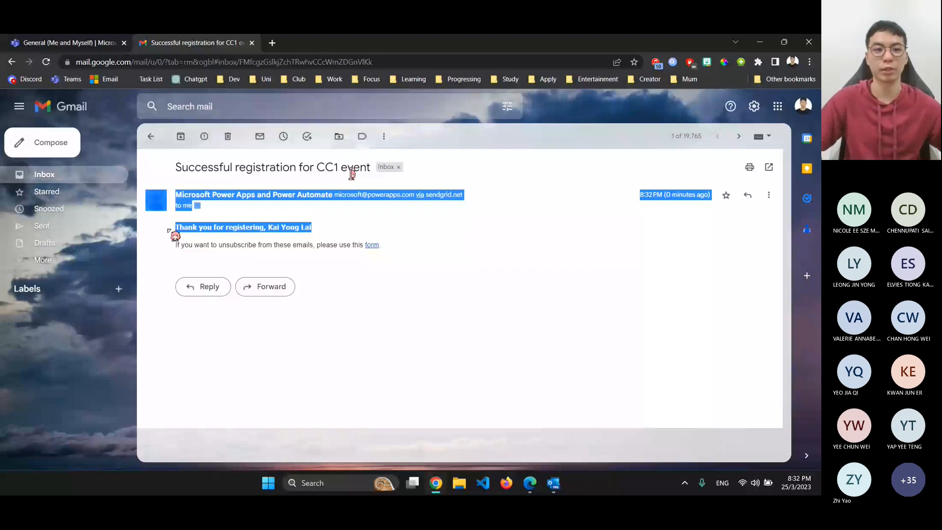
left_click_drag(312, 228, 269, 228)
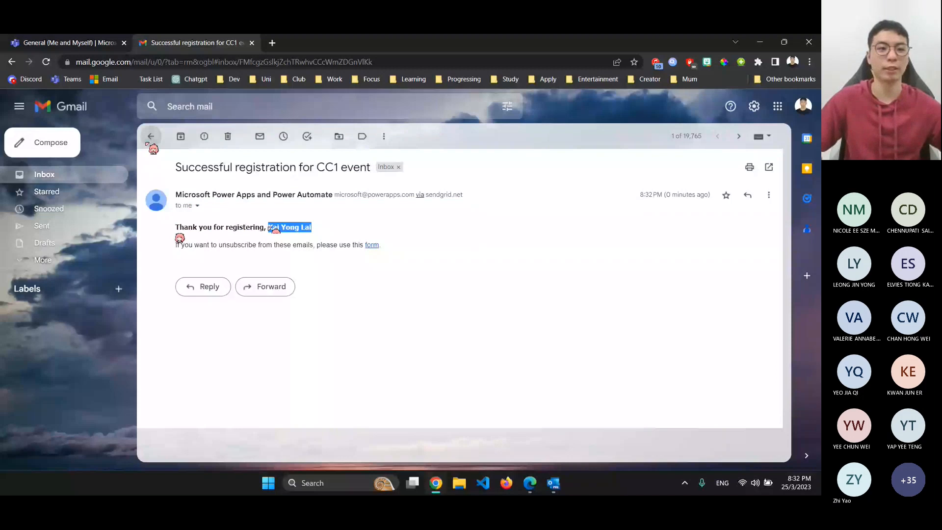
key("alt+Tab")
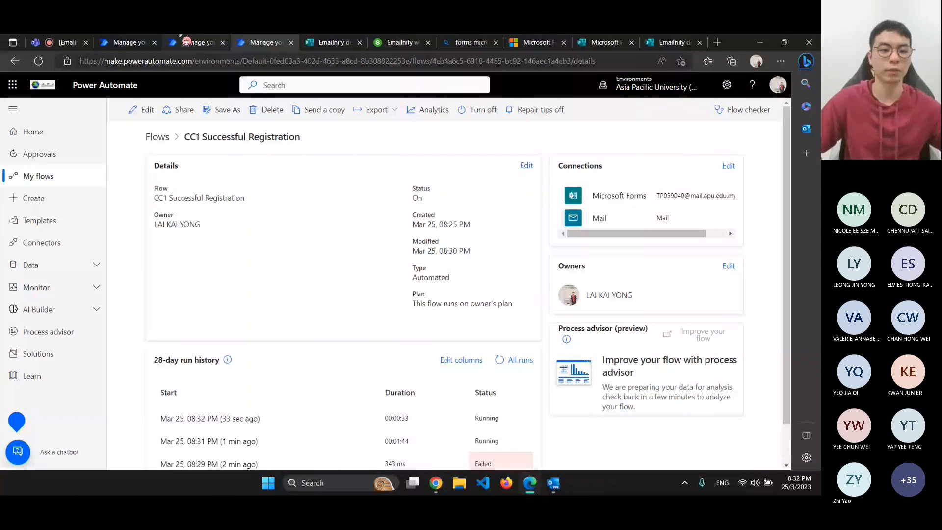
Turn on the Track Microsoft Forms by notify through Teams and email flow
left_click(127, 42)
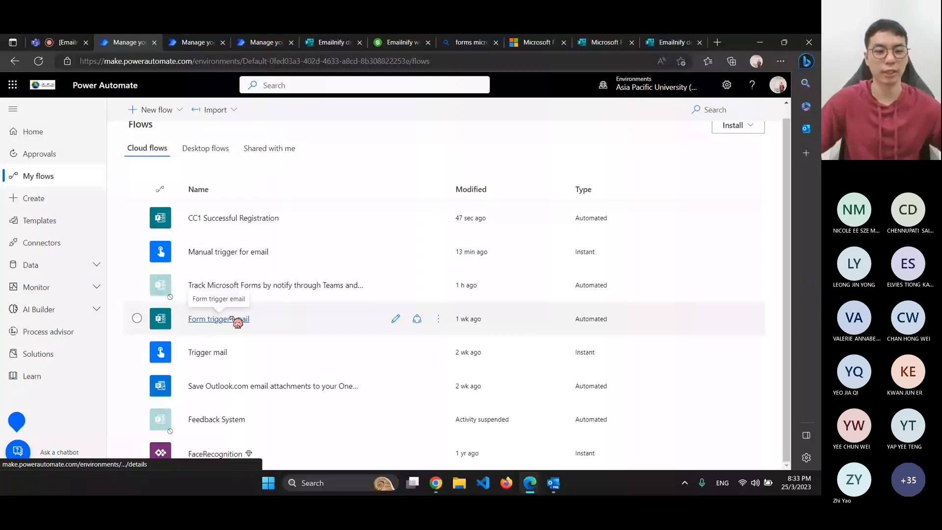
left_click(233, 287)
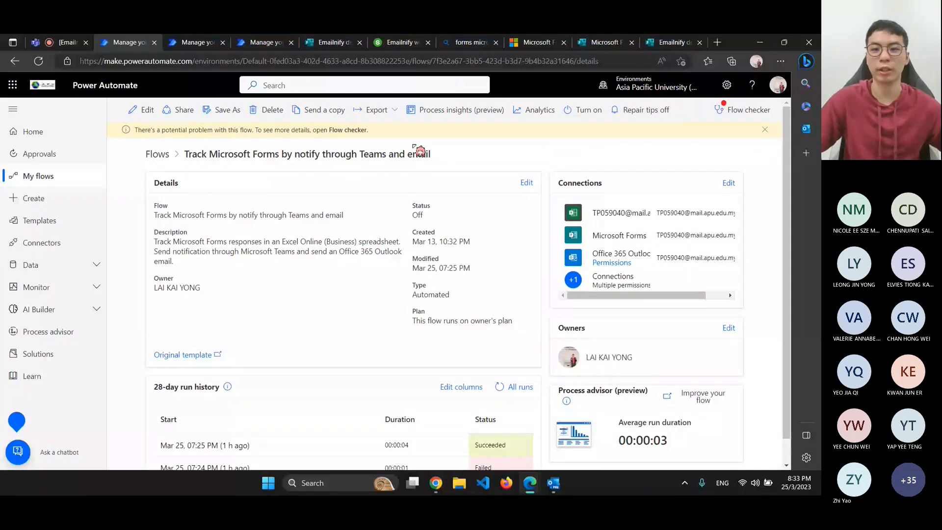
left_click(584, 109)
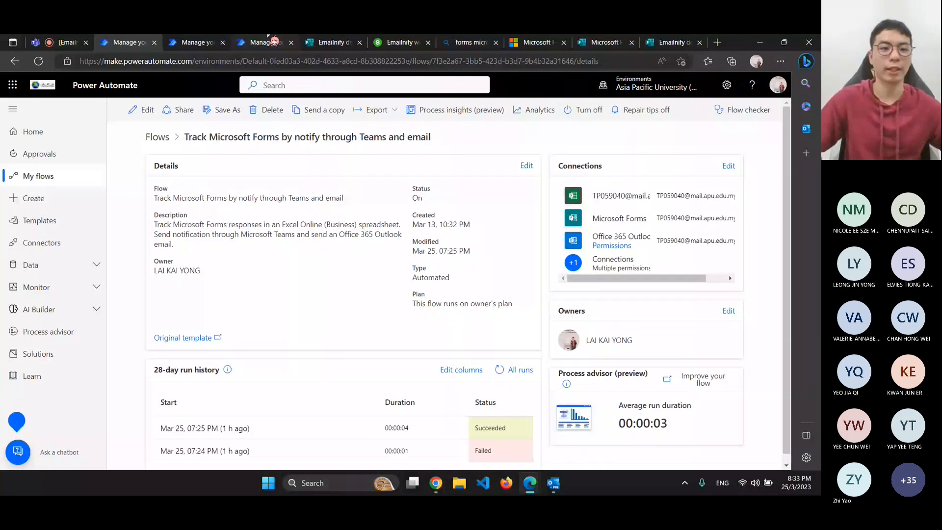
Turn off the CC1 Successful Registration flow
left_click(274, 42)
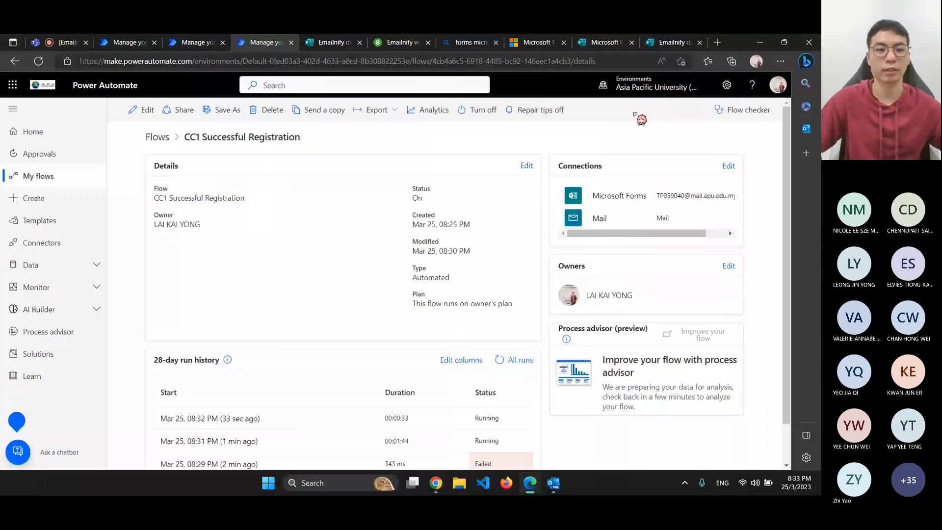
left_click(39, 60)
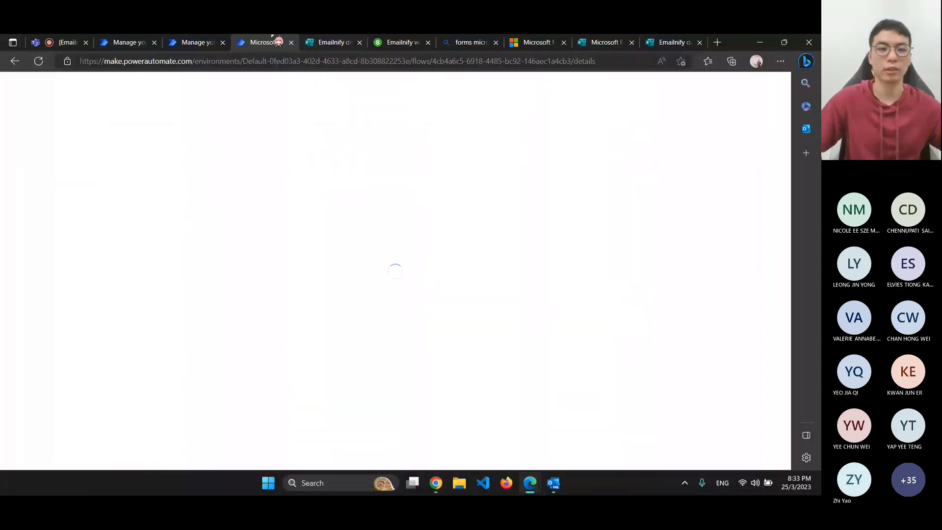
left_click(223, 43)
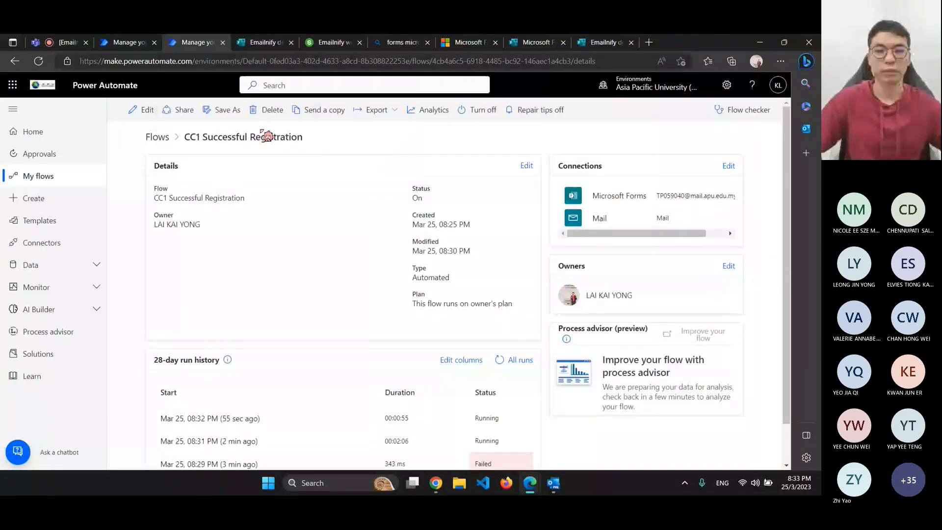
scroll(494, 408, "down", 2)
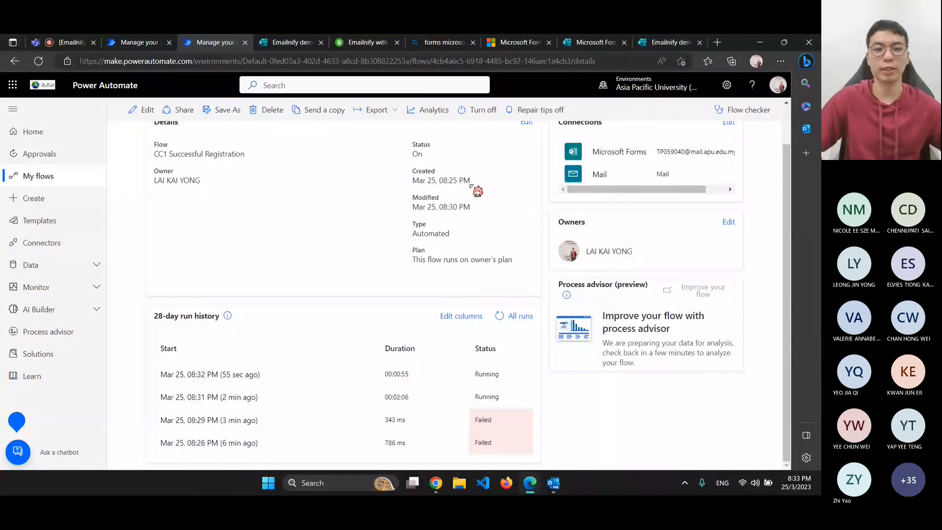
left_click(484, 114)
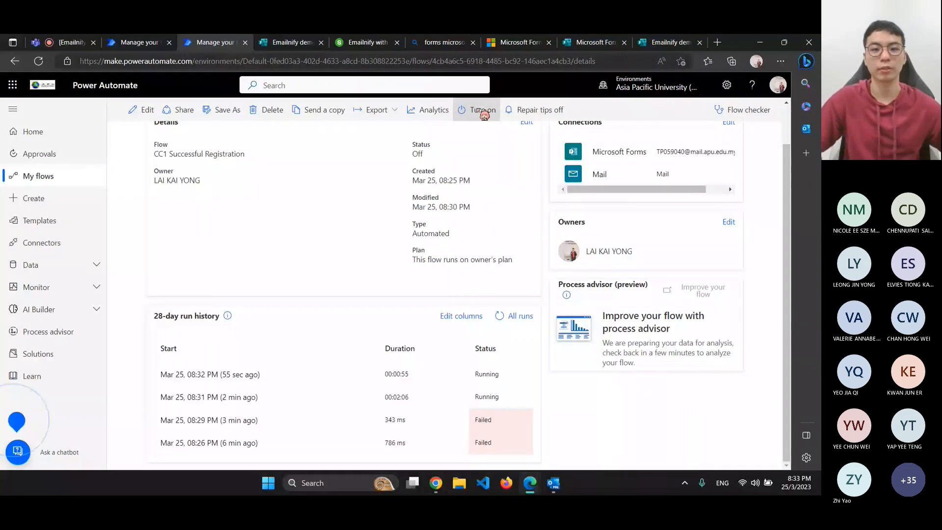
Re-save the Track Microsoft Forms flow's name and description details
left_click(157, 43)
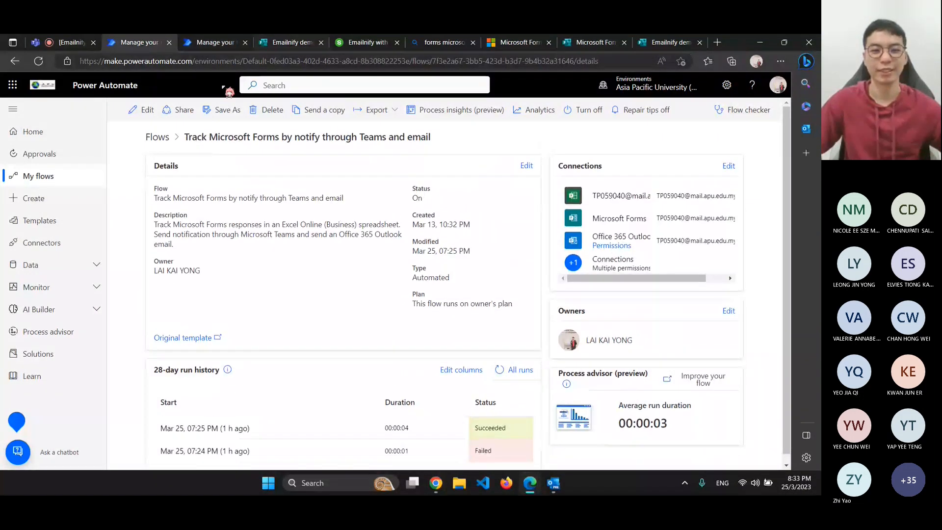
left_click(527, 166)
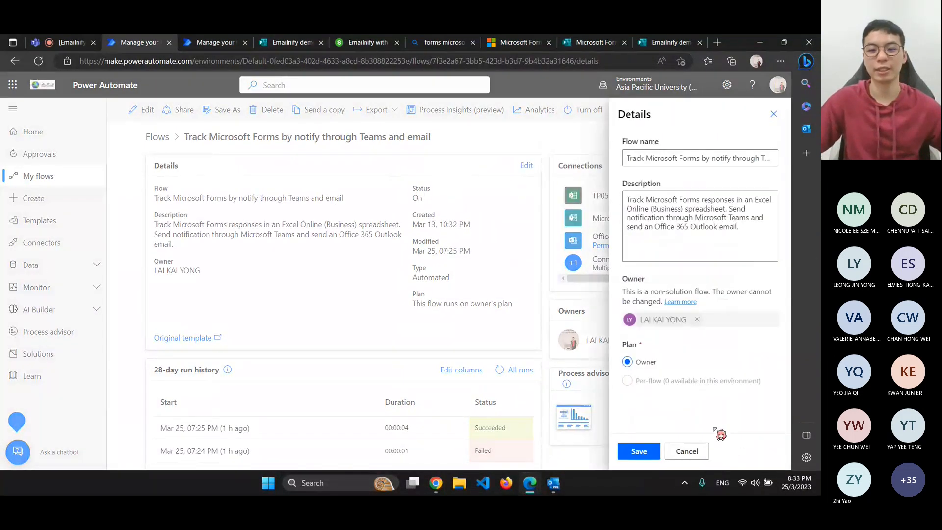
left_click(639, 452)
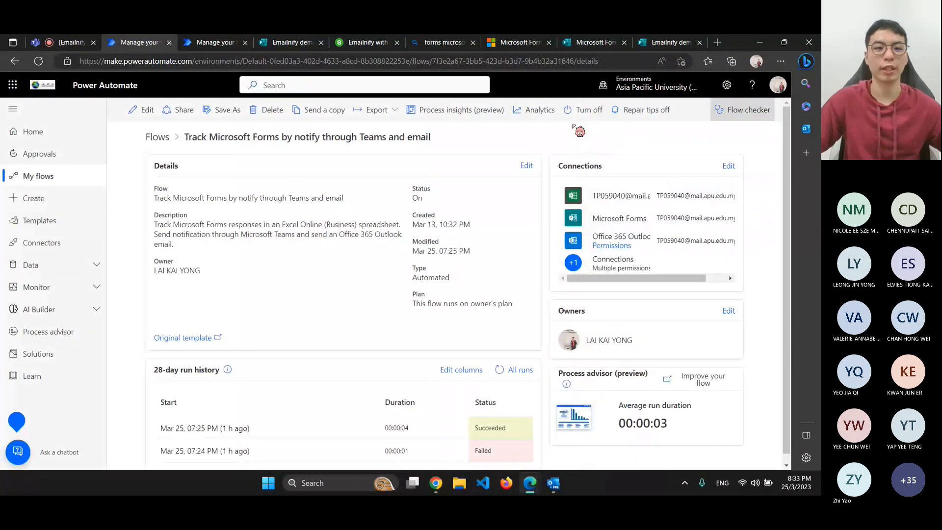
left_click(142, 110)
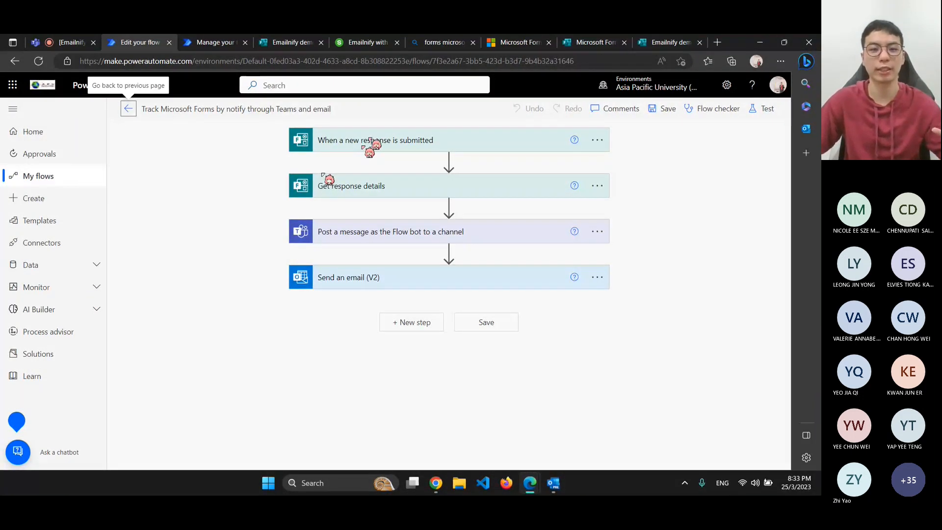
Add a parallel branch with a Condition step after Get response details
left_click(449, 206)
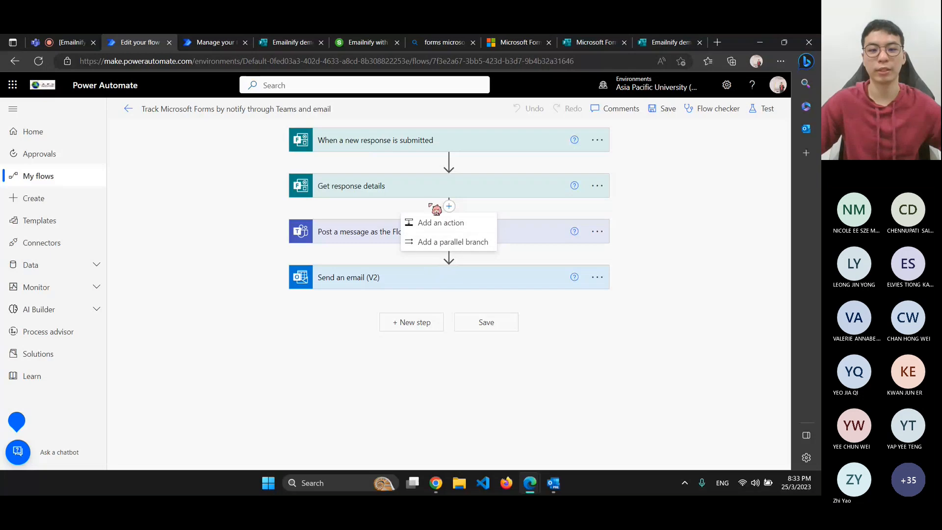
left_click(440, 246)
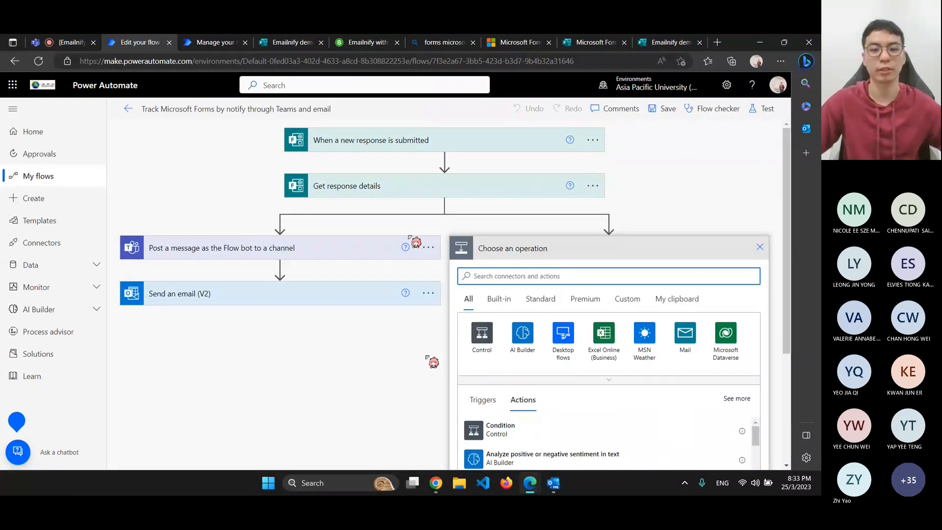
scroll(306, 305, "down", 1)
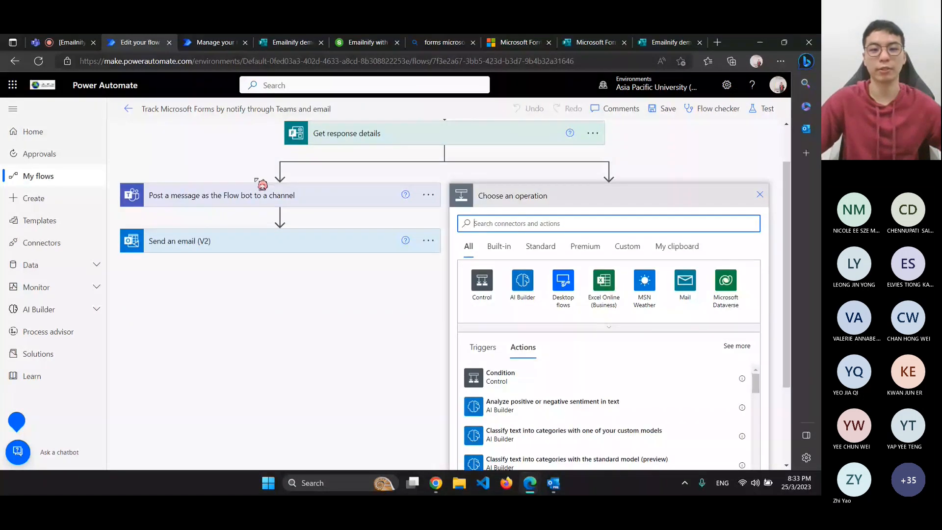
scroll(484, 324, "down", 1)
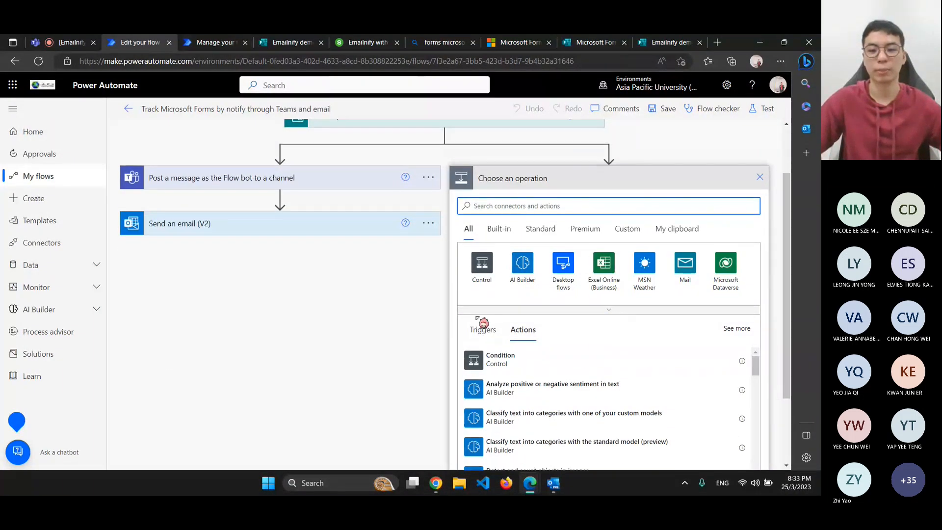
scroll(484, 323, "down", 1)
left_click(505, 325)
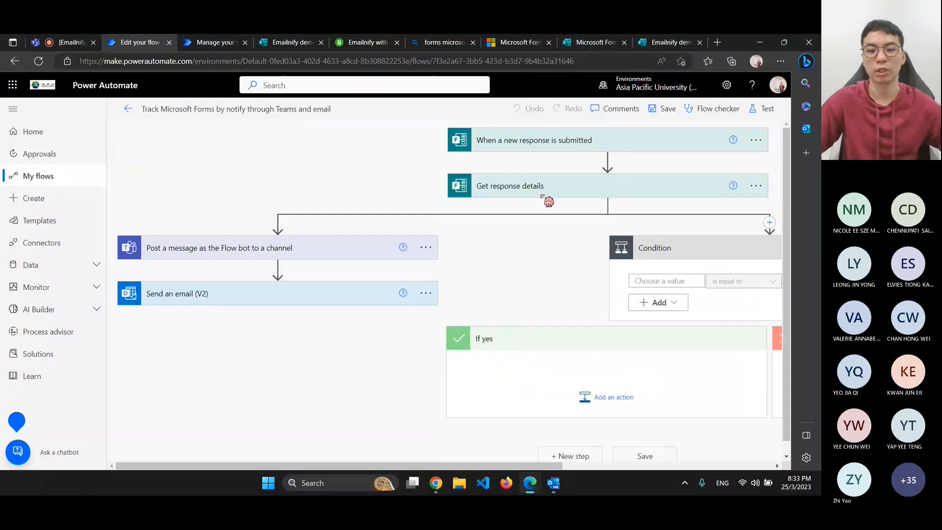
Set the condition to check whether the form's Name is equal to Vandyck
scroll(652, 275, "down", 1)
left_click(661, 269)
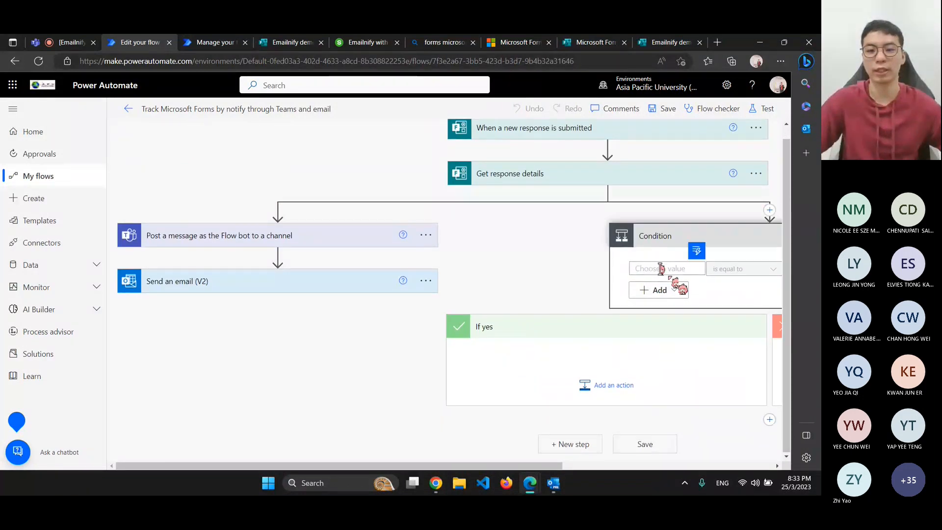
left_click(698, 252)
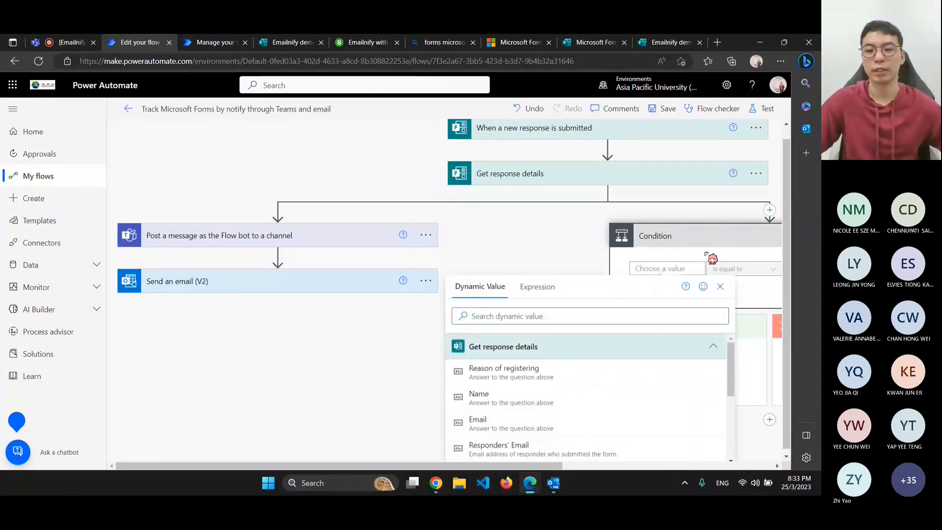
left_click(504, 412)
scroll(591, 459, "right", 3)
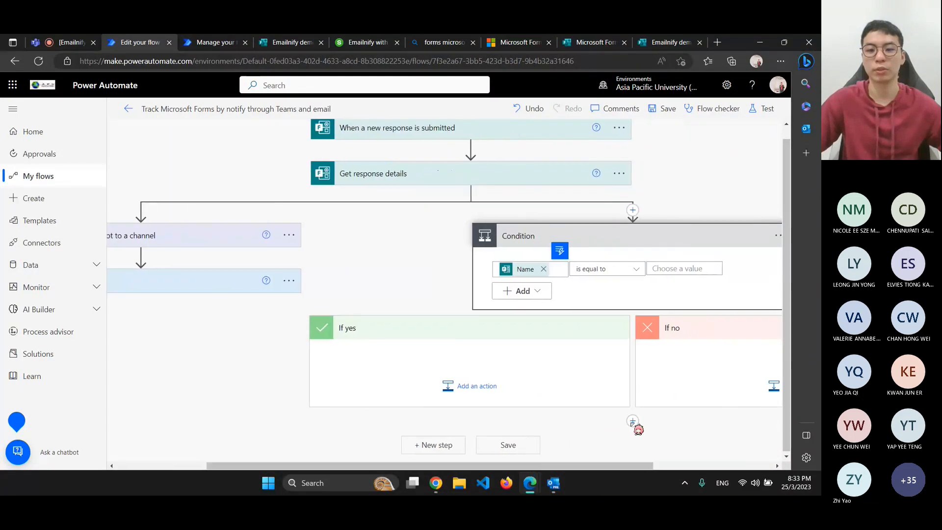
left_click(668, 270)
type("V")
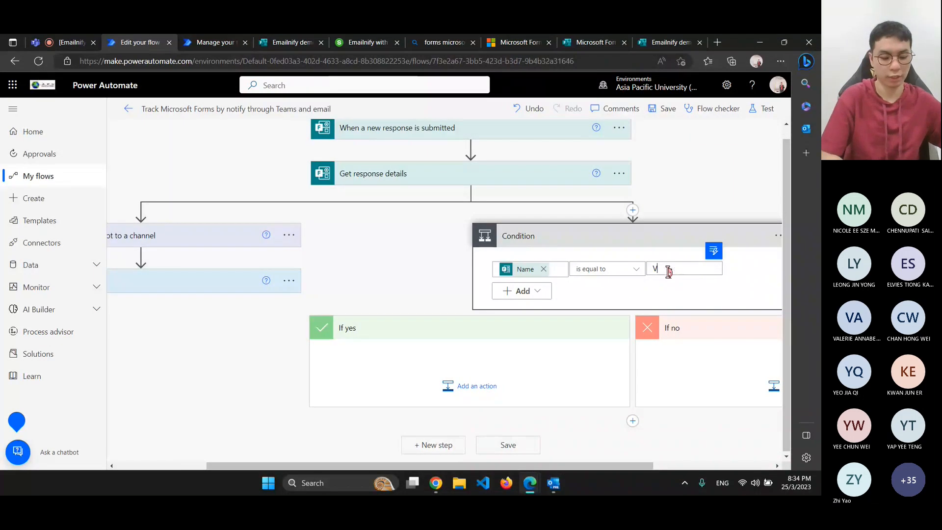
type("an yc")
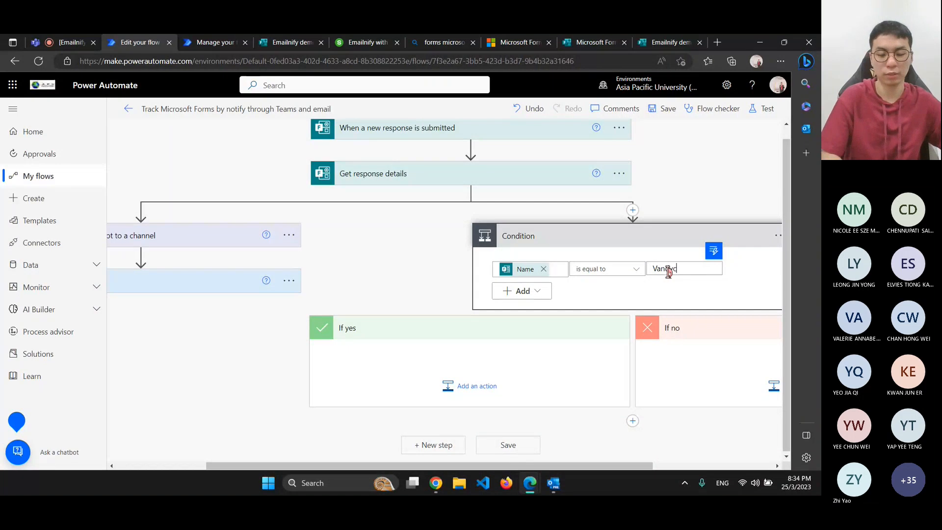
type("k")
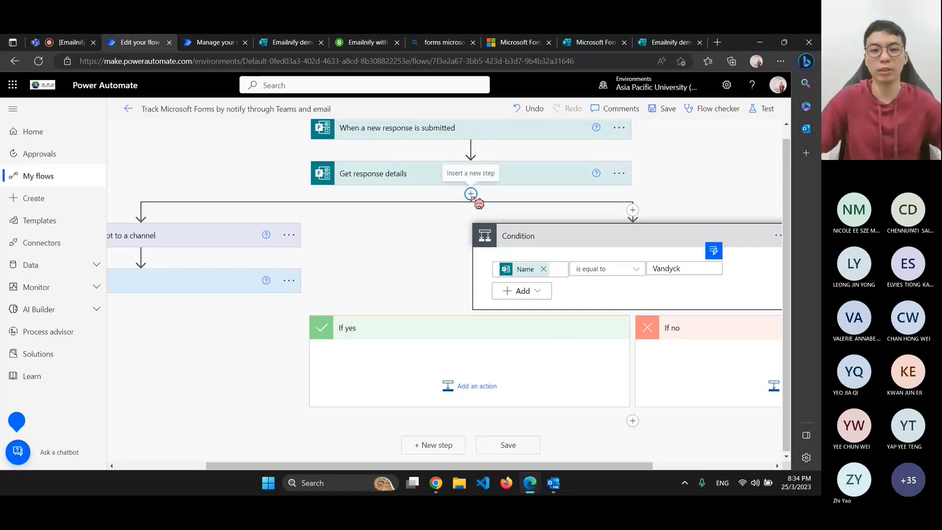
left_click(464, 197)
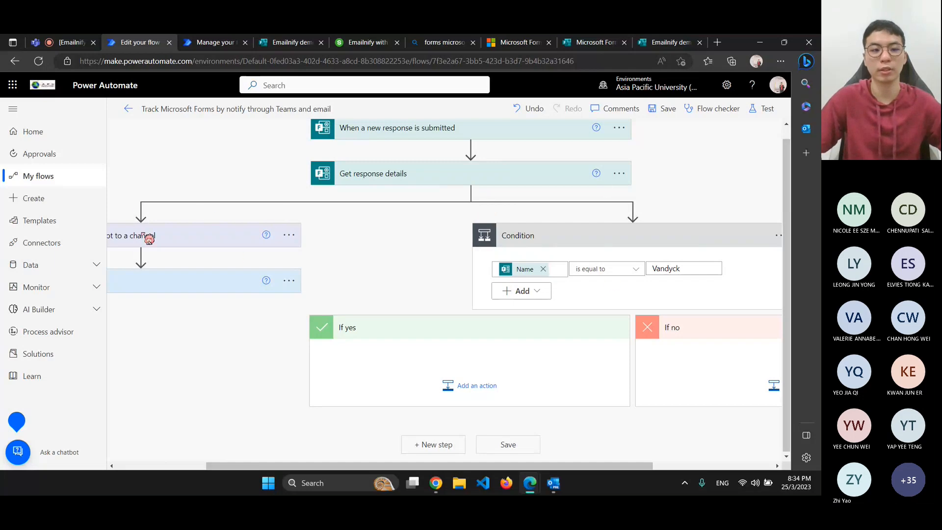
Move the Teams post and Send an email steps into the If yes branch
left_click_drag(148, 239, 417, 369)
left_click_drag(712, 246, 152, 388)
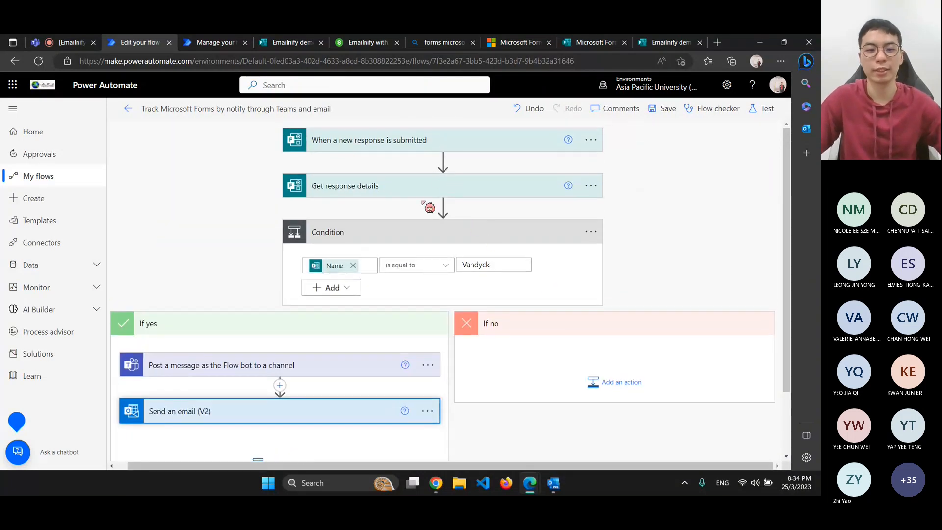
left_click(235, 372)
Add Microsoft Teams 'Post message in a chat or channel' to the If no branch
left_click(604, 385)
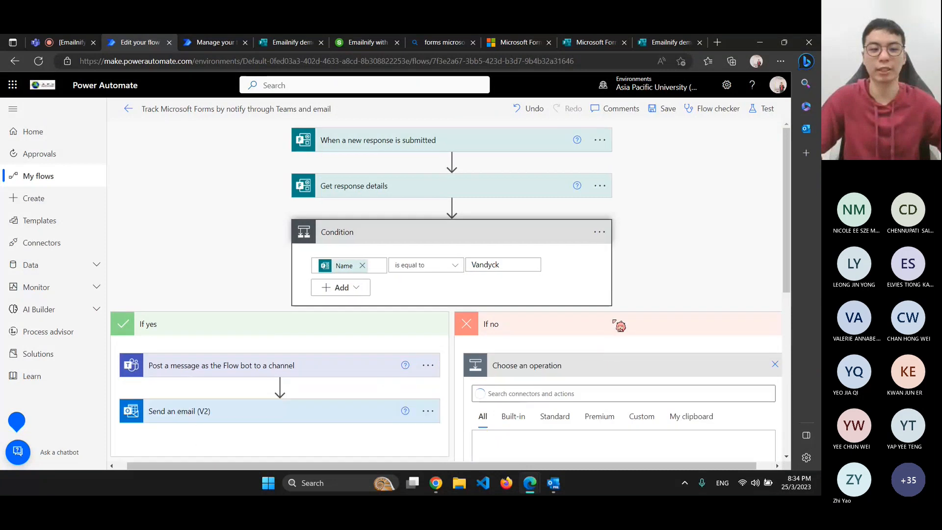
scroll(616, 322, "down", 4)
scroll(574, 289, "up", 2)
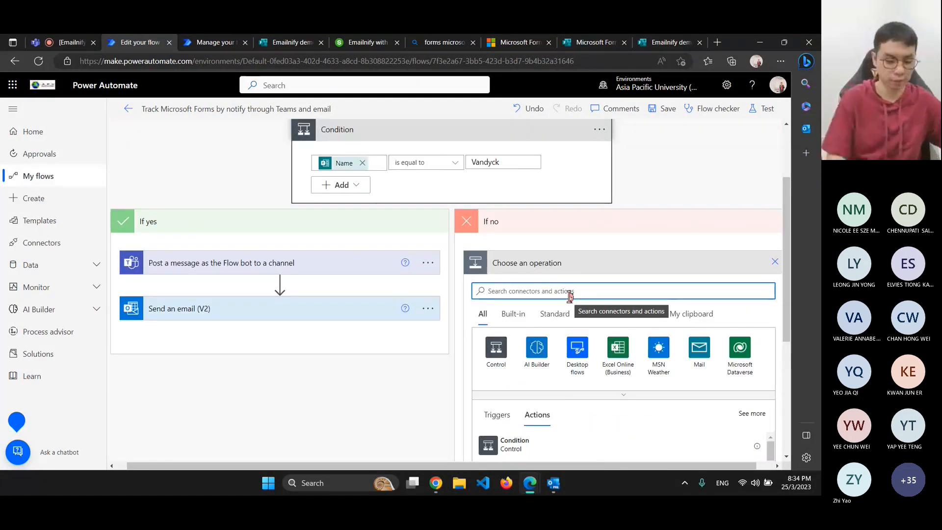
type("teams")
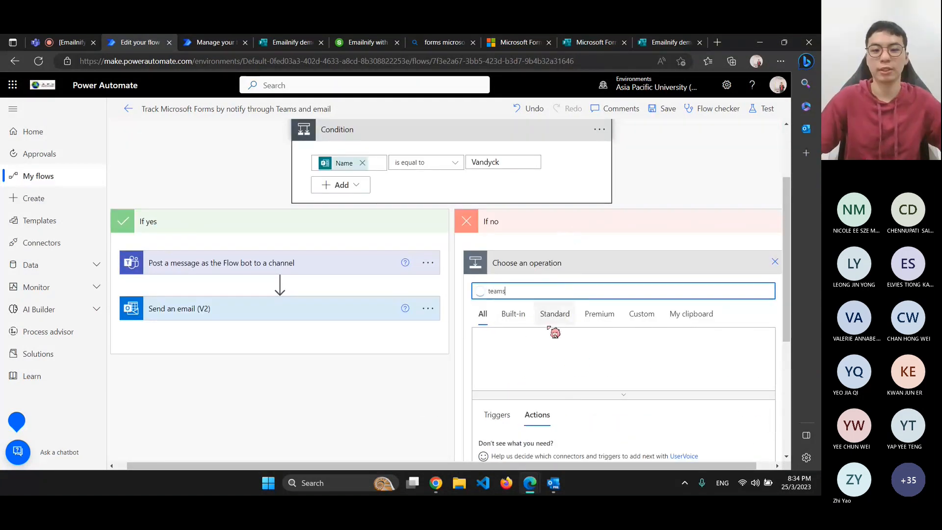
left_click(506, 371)
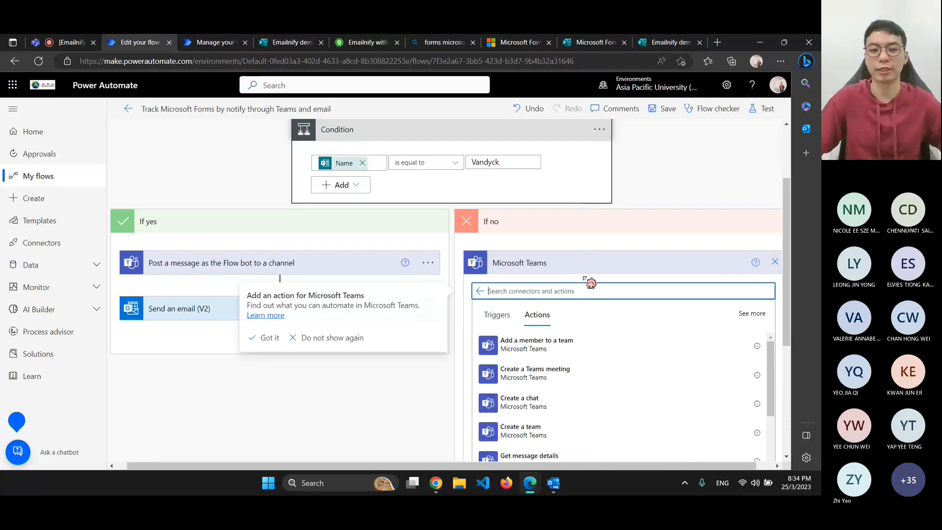
scroll(613, 367, "down", 2)
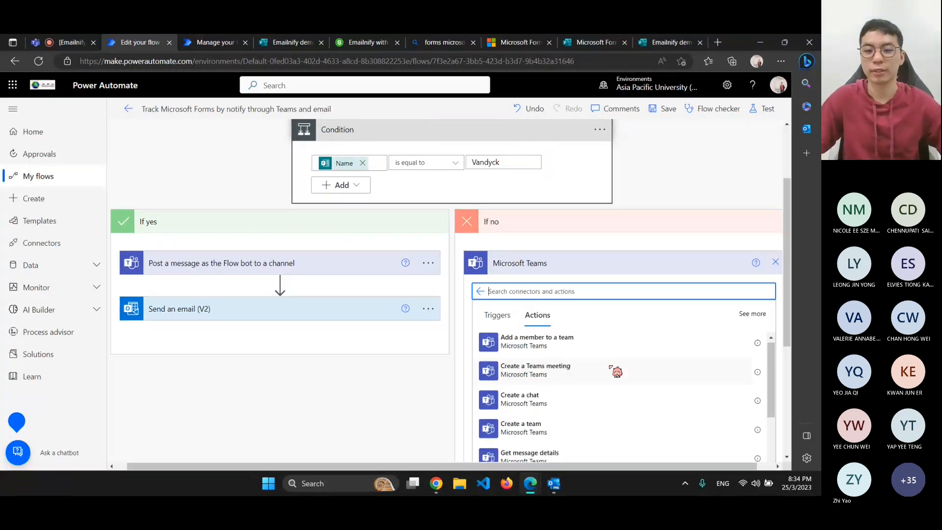
scroll(476, 373, "down", 1)
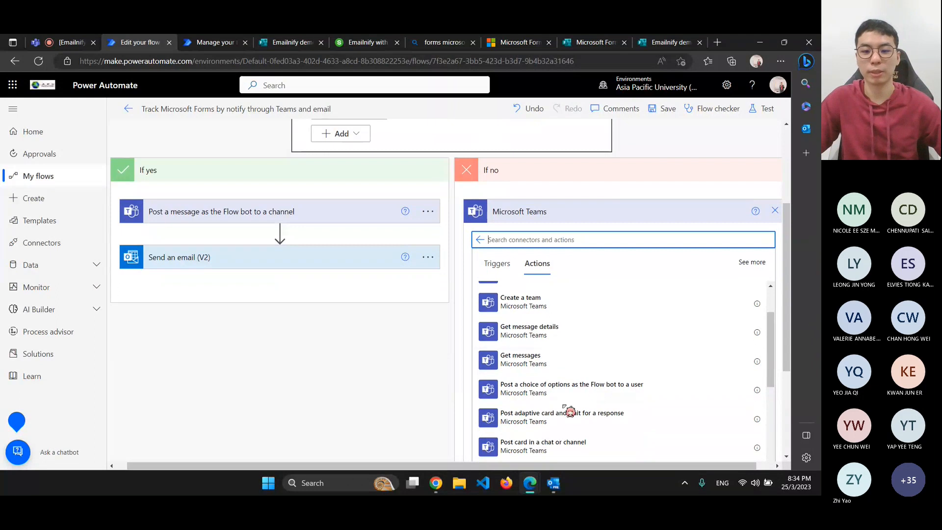
scroll(610, 351, "down", 2)
scroll(610, 352, "down", 1)
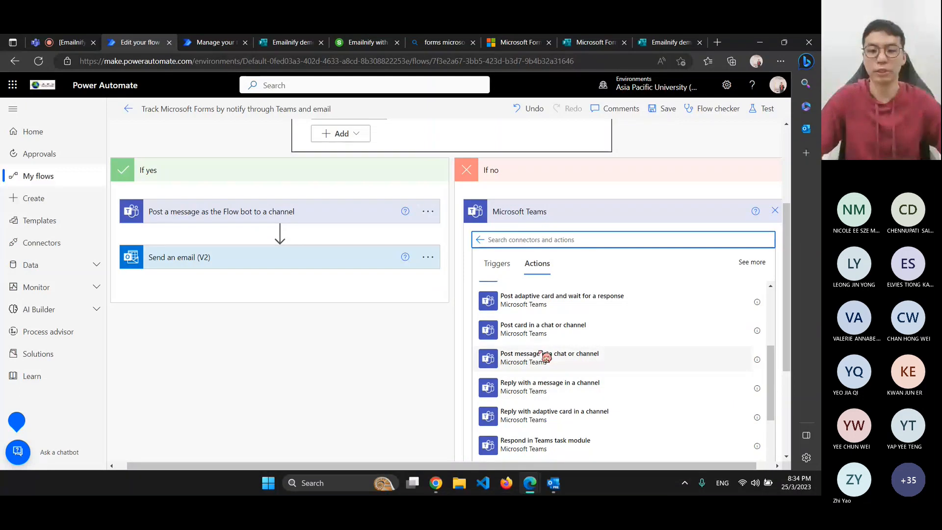
left_click(574, 353)
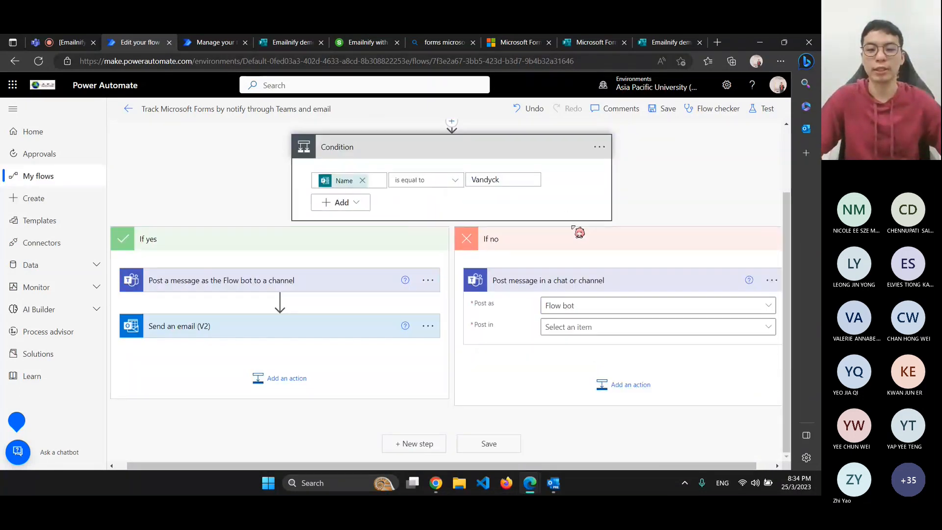
Cancel the extra 'teams' action search and expand the new Teams step, posting as Flow bot
left_click(613, 392)
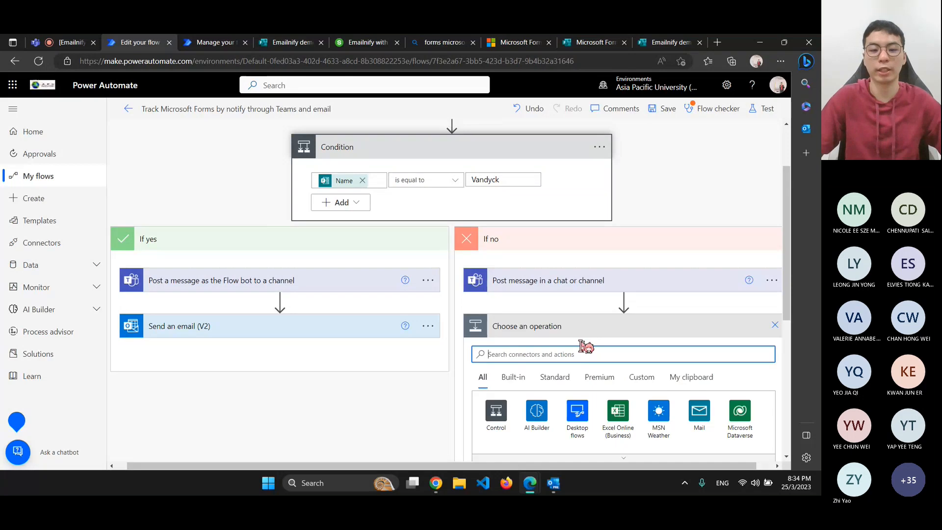
type("teams")
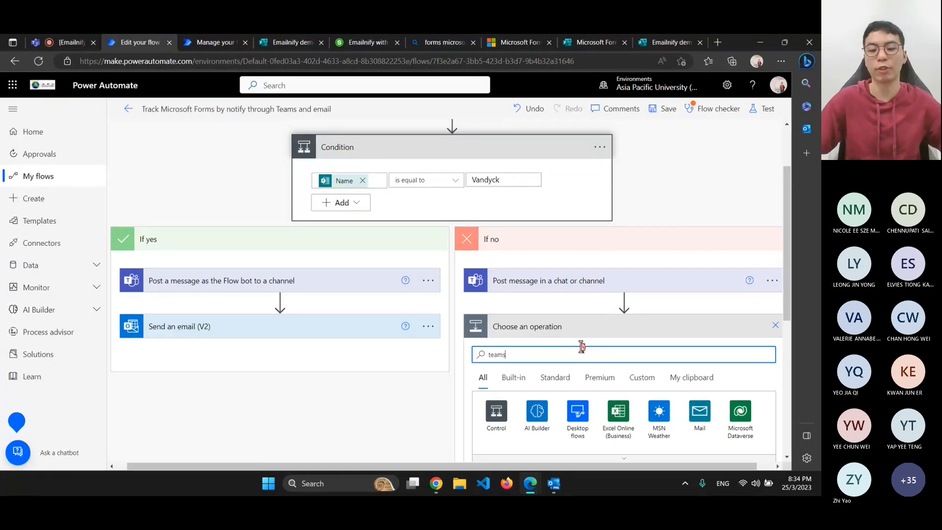
scroll(581, 343, "down", 5)
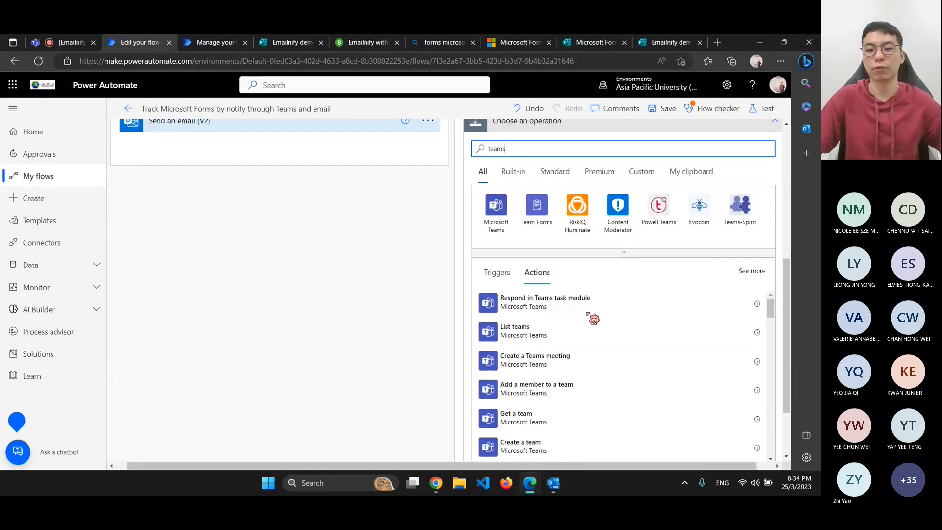
scroll(568, 370, "down", 5)
scroll(627, 262, "down", 10)
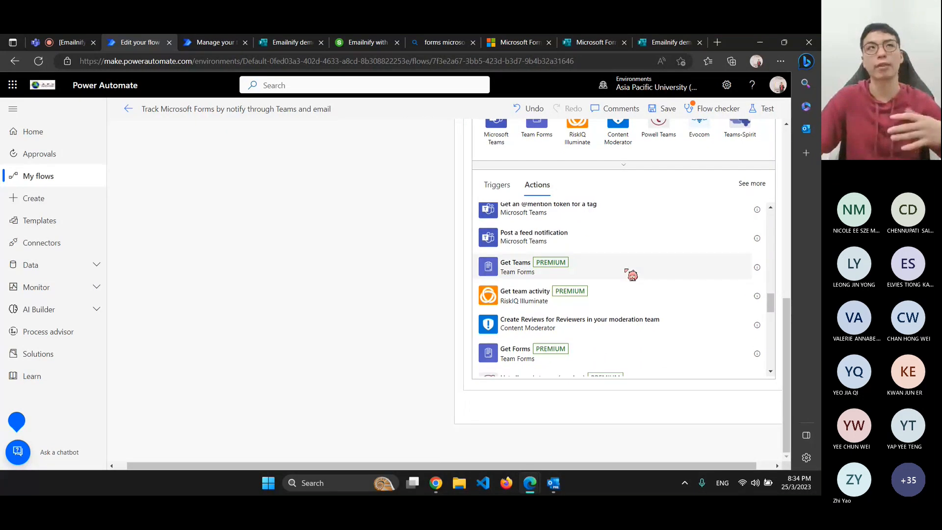
scroll(637, 276, "up", 2)
scroll(637, 275, "up", 6)
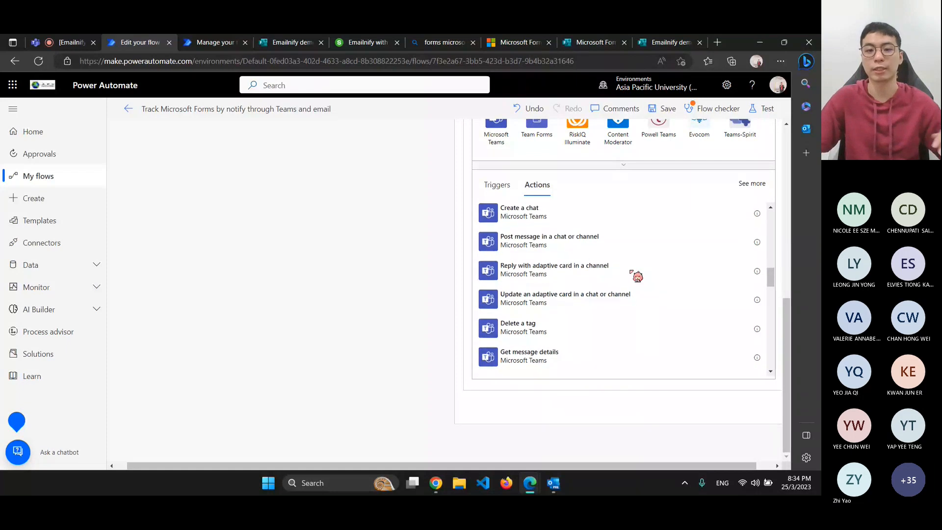
scroll(467, 267, "up", 4)
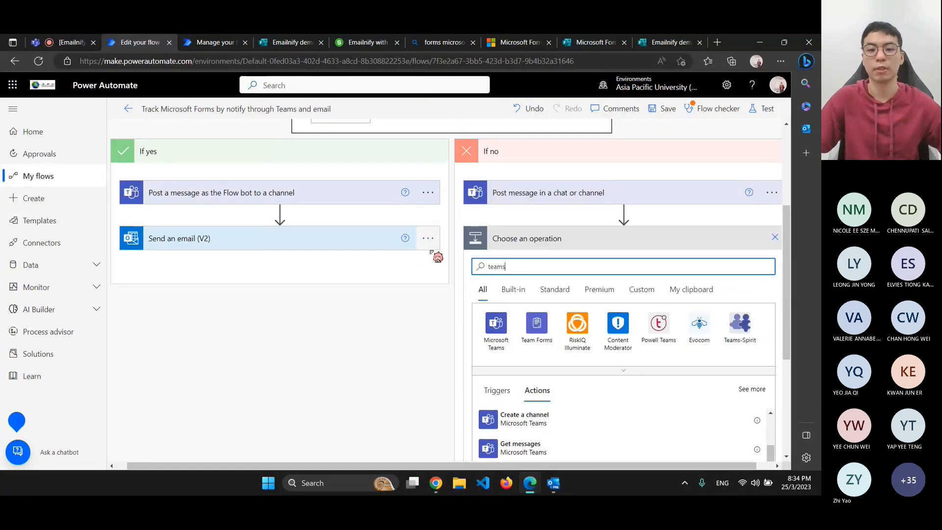
left_click(775, 238)
left_click(568, 286)
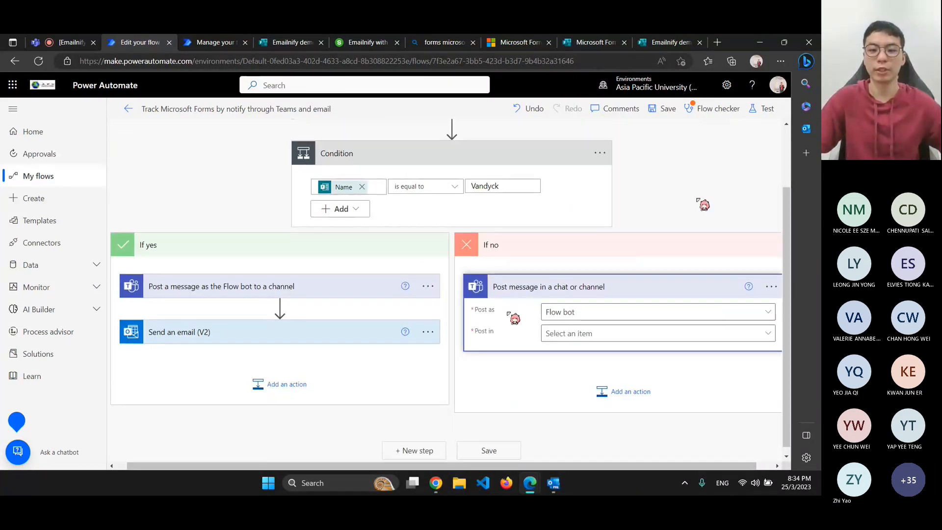
Keep Flow bot as the poster, then delete the If no branch's Teams post step
left_click(606, 311)
left_click(589, 304)
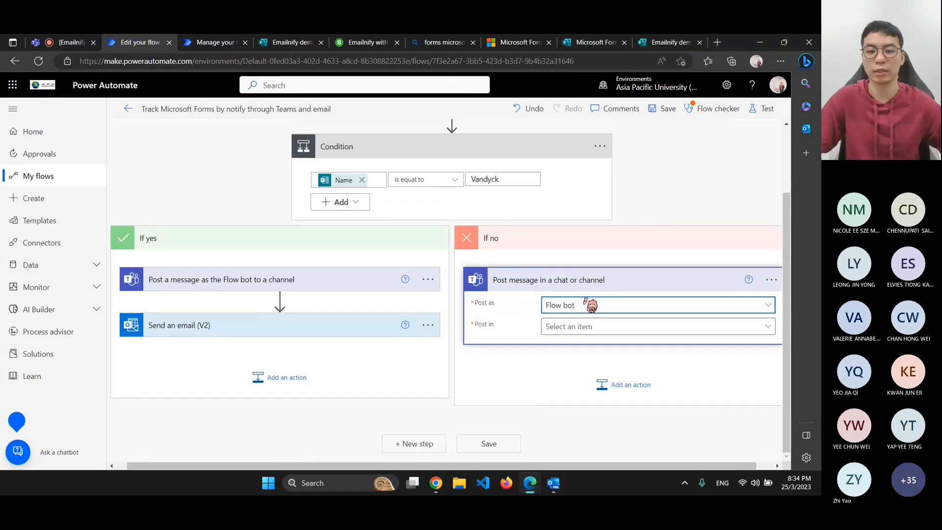
left_click(225, 281)
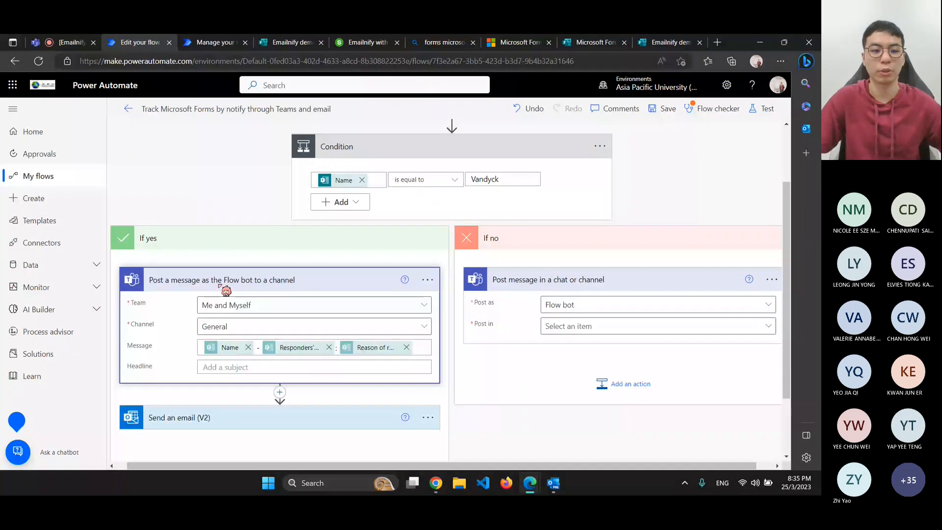
left_click(773, 280)
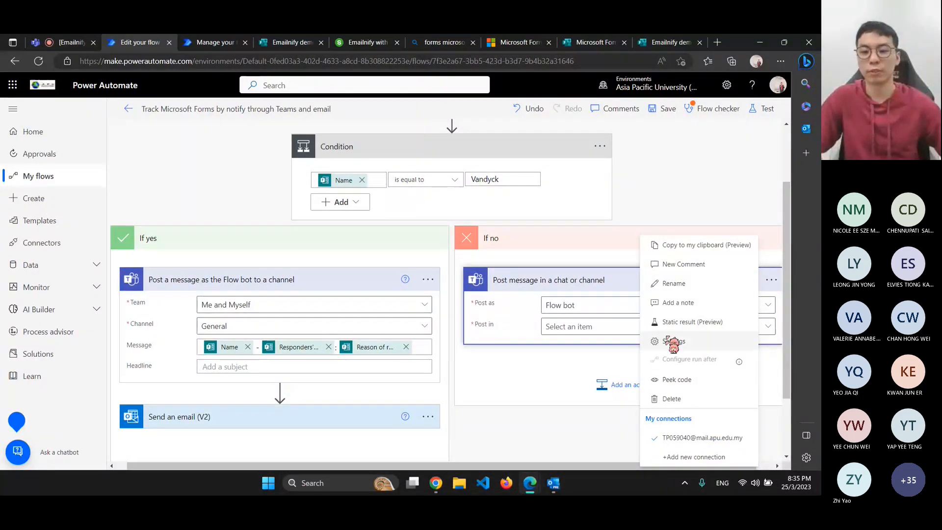
left_click(681, 403)
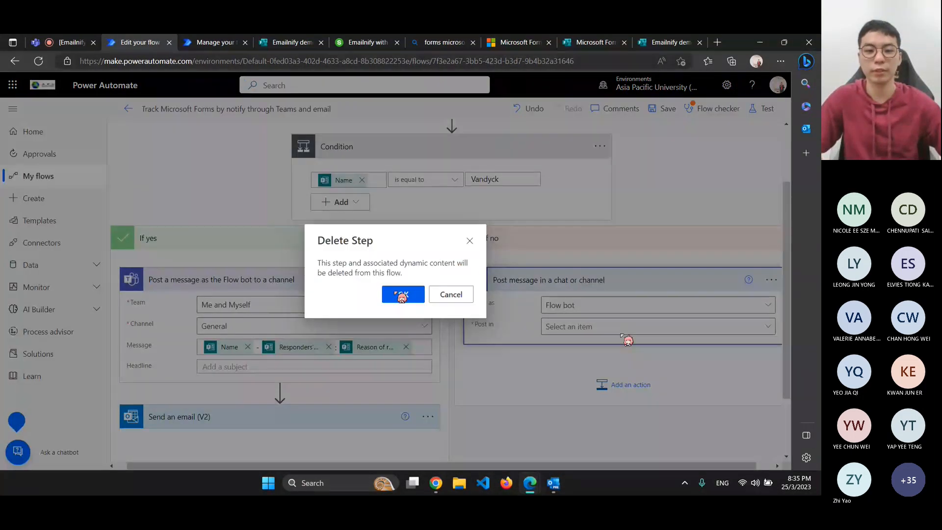
left_click(401, 294)
Search 'Post a message as the flow bot' and add Post message in a chat or channel to If no
left_click(591, 296)
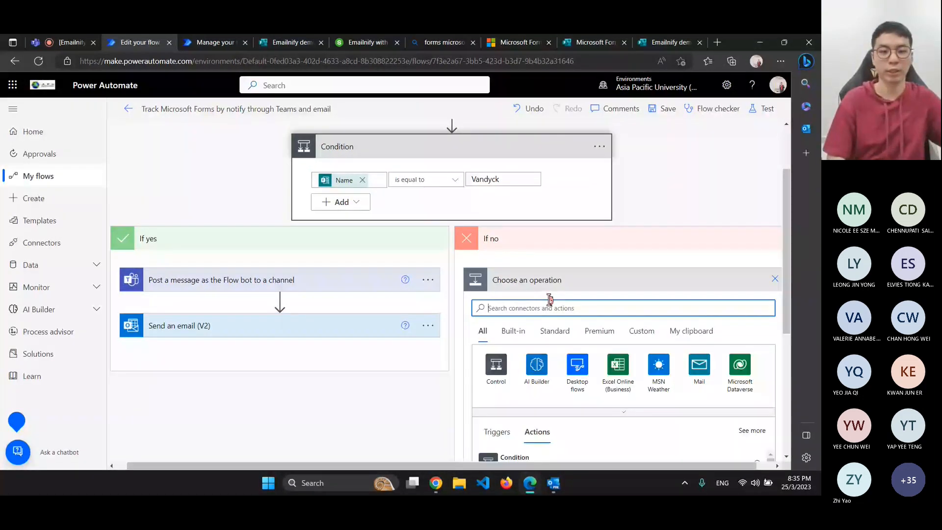
type("Post a message")
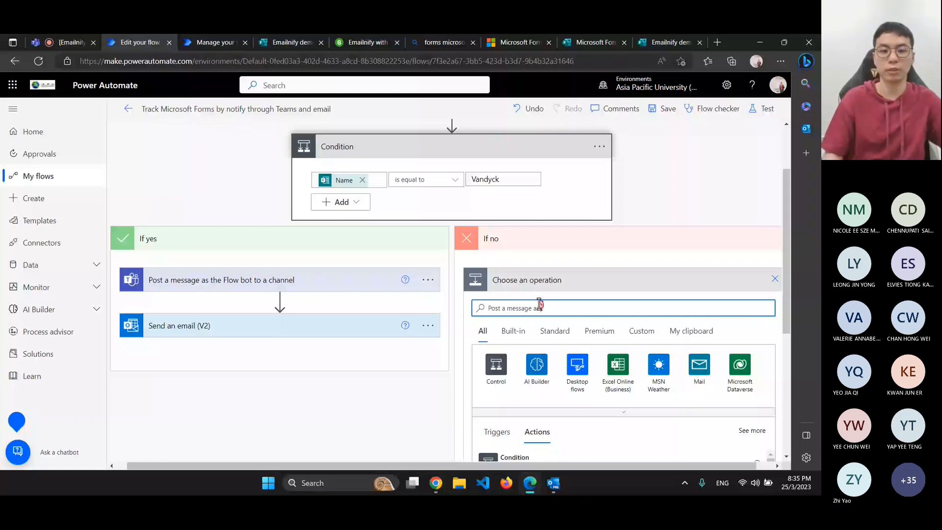
type("s the flow bot")
scroll(540, 305, "down", 1)
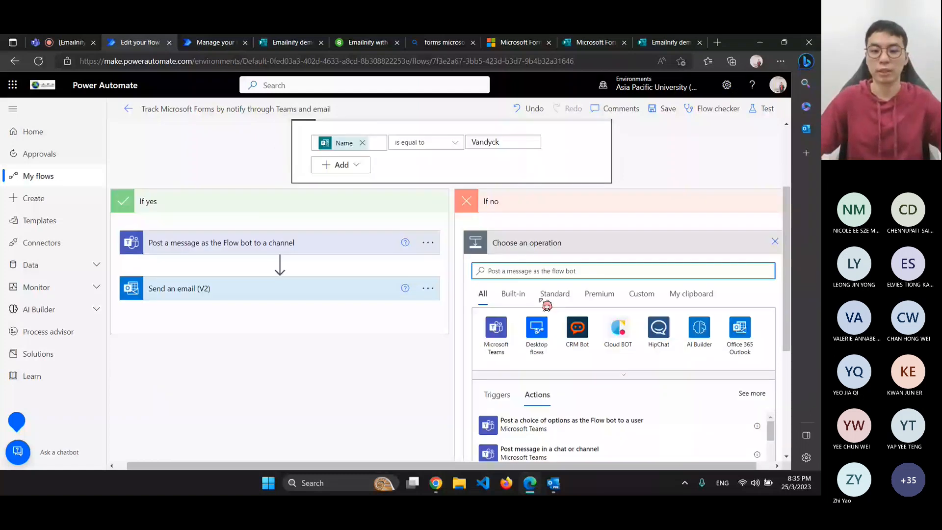
scroll(546, 306, "down", 2)
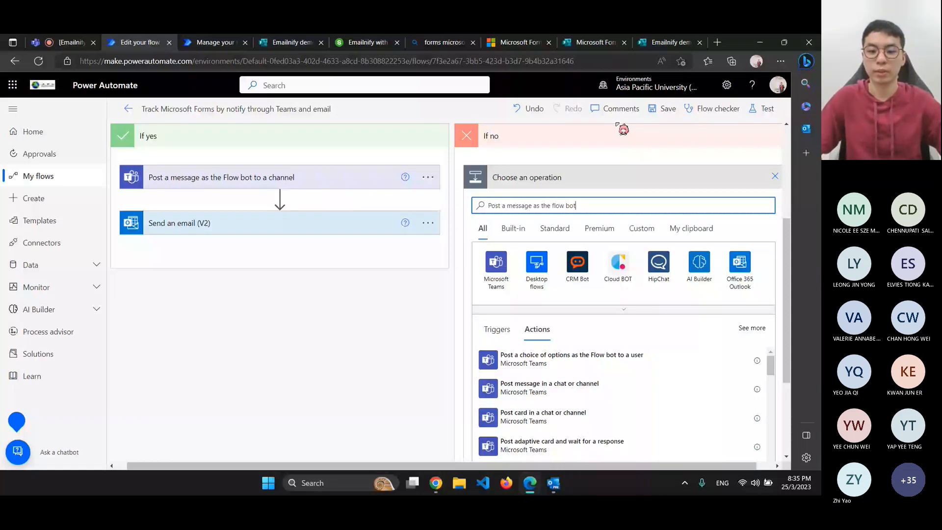
scroll(595, 414, "down", 3)
scroll(596, 415, "down", 3)
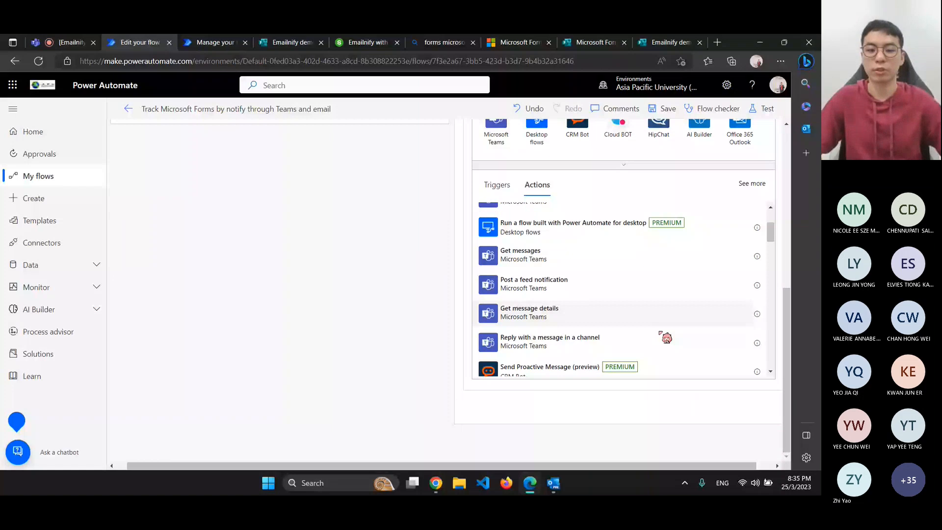
scroll(667, 329, "down", 5)
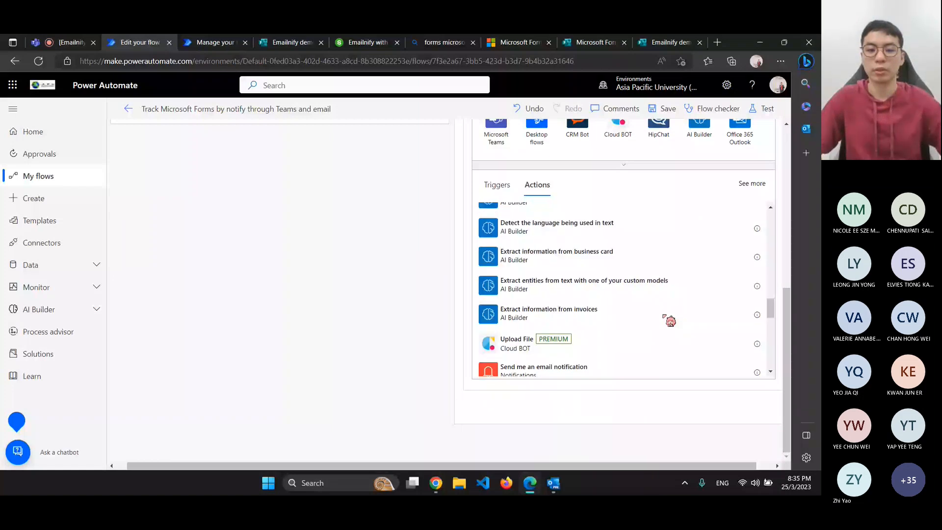
scroll(671, 321, "up", 3)
scroll(672, 322, "down", 5)
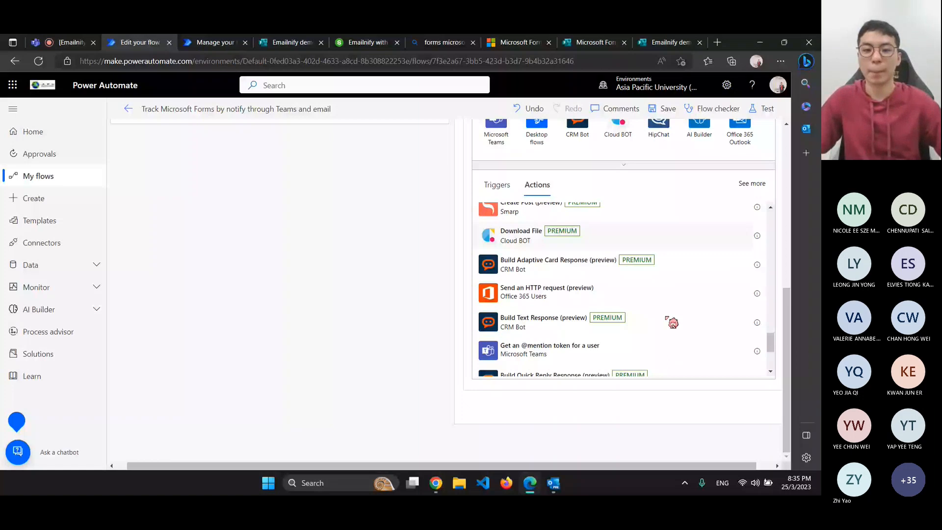
scroll(580, 250, "up", 10)
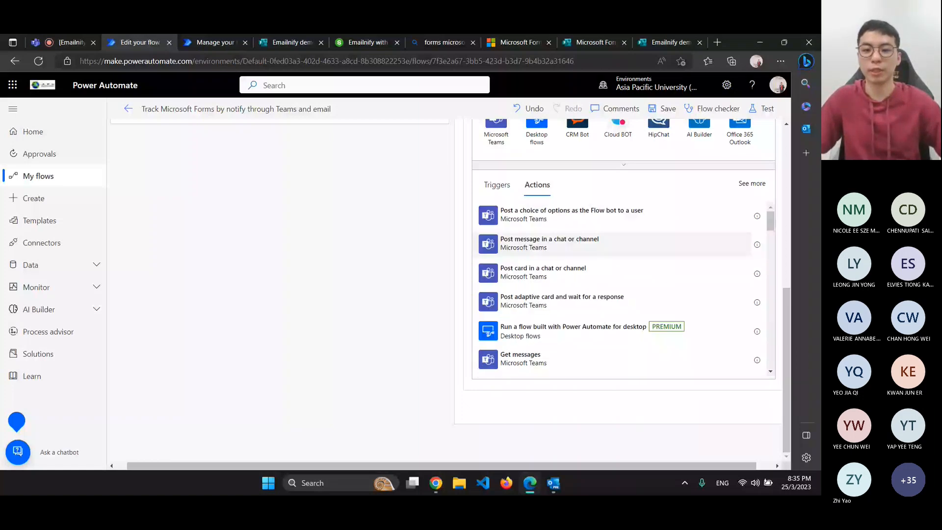
left_click(550, 240)
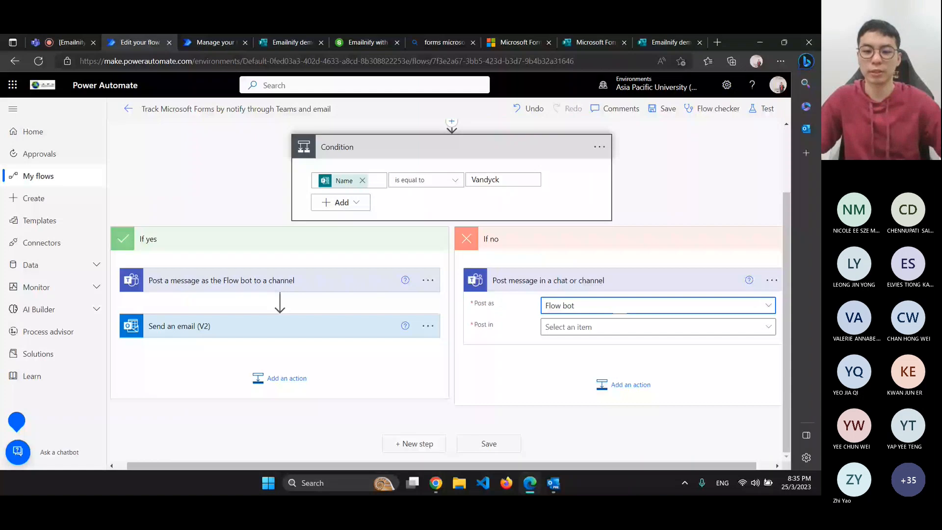
Set the If no Teams action to post as User in a Group chat
left_click(616, 306)
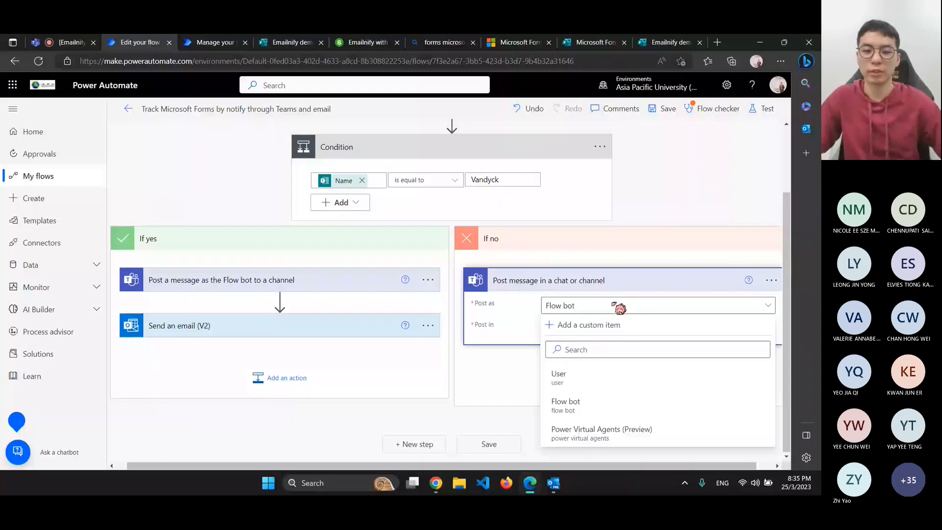
left_click(613, 305)
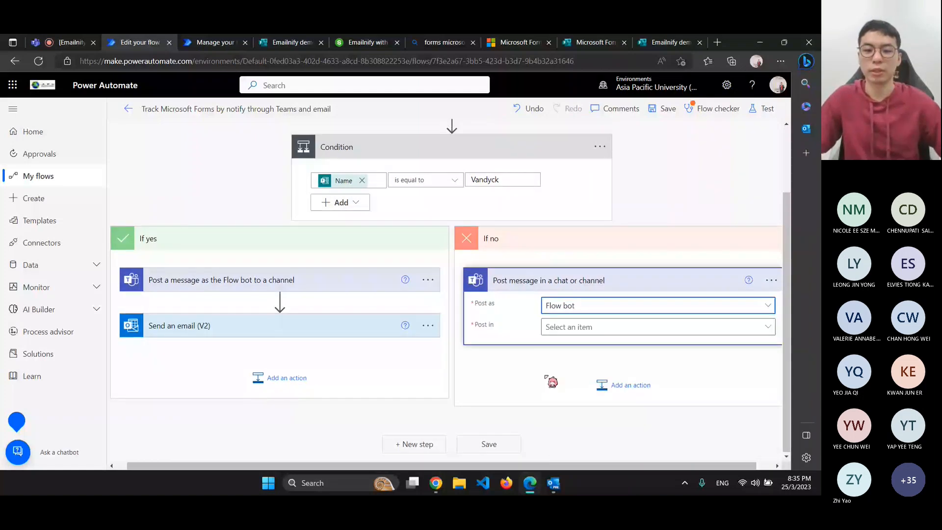
left_click(552, 333)
left_click(583, 311)
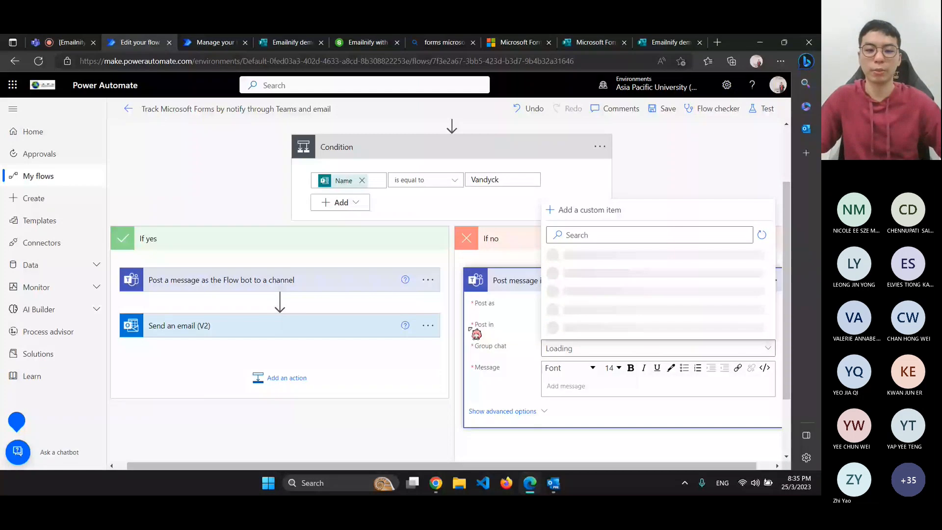
Browse the group chat list without choosing one, then bring up the Teams window
left_click(428, 280)
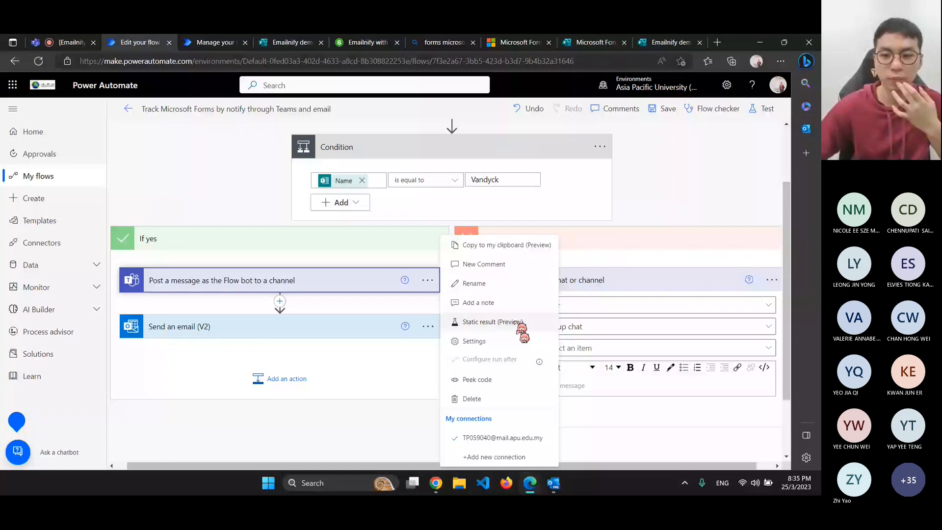
left_click(772, 281)
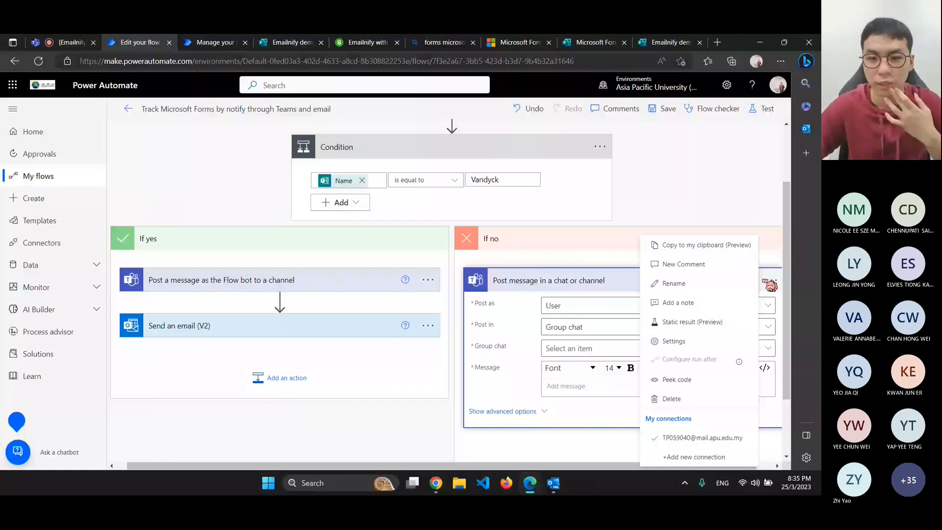
left_click(563, 347)
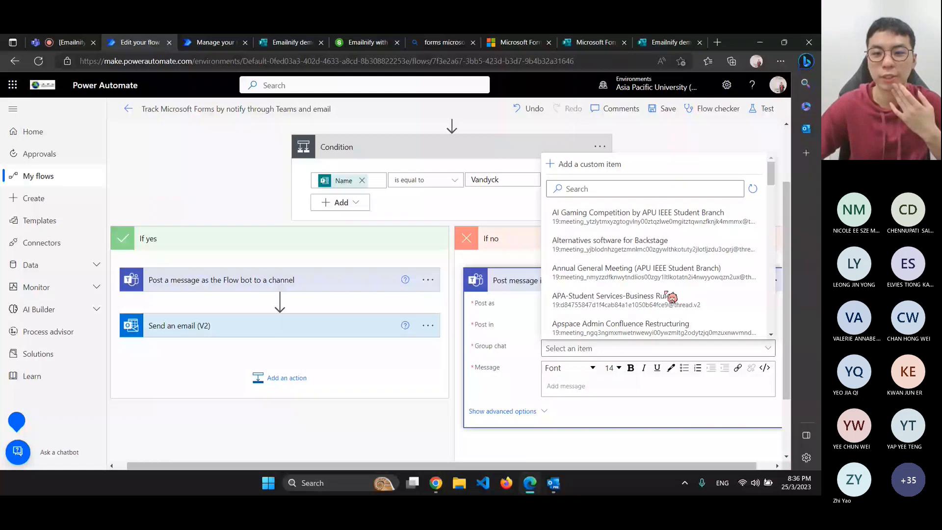
scroll(671, 297, "down", 2)
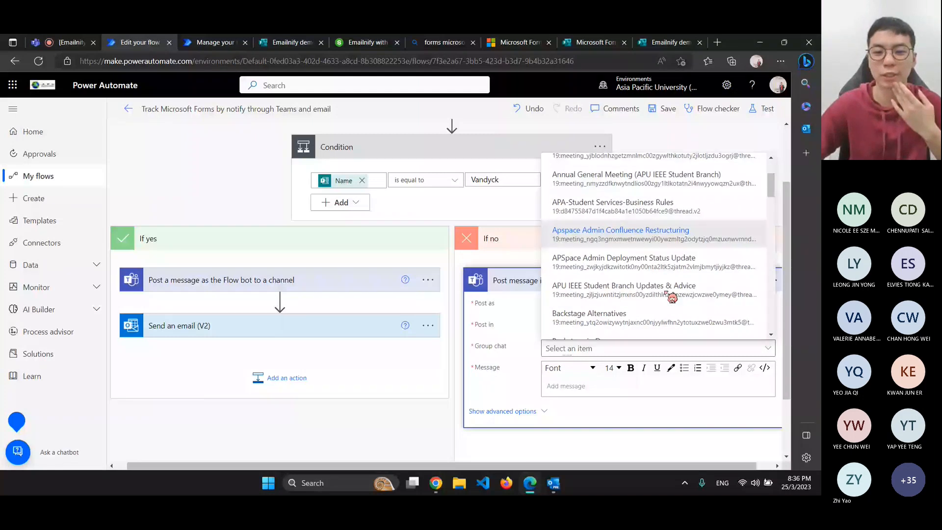
scroll(671, 297, "down", 2)
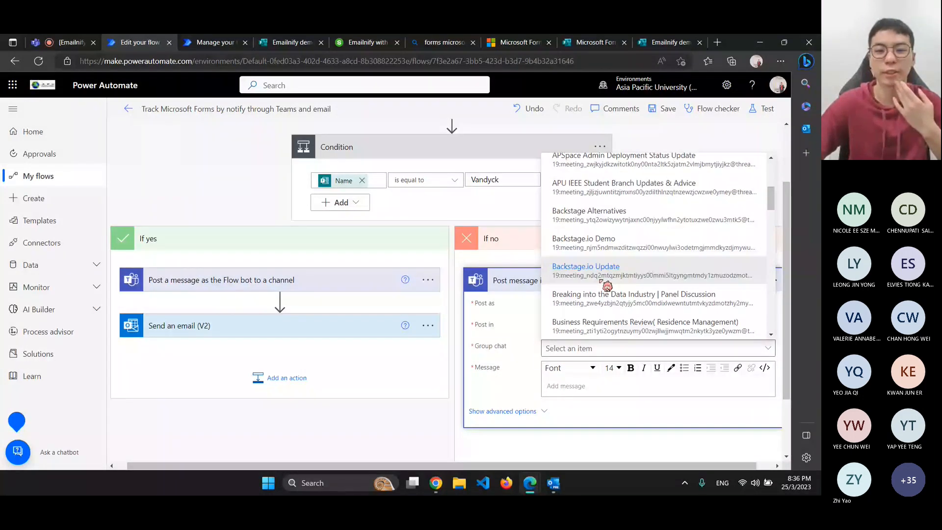
left_click(232, 225)
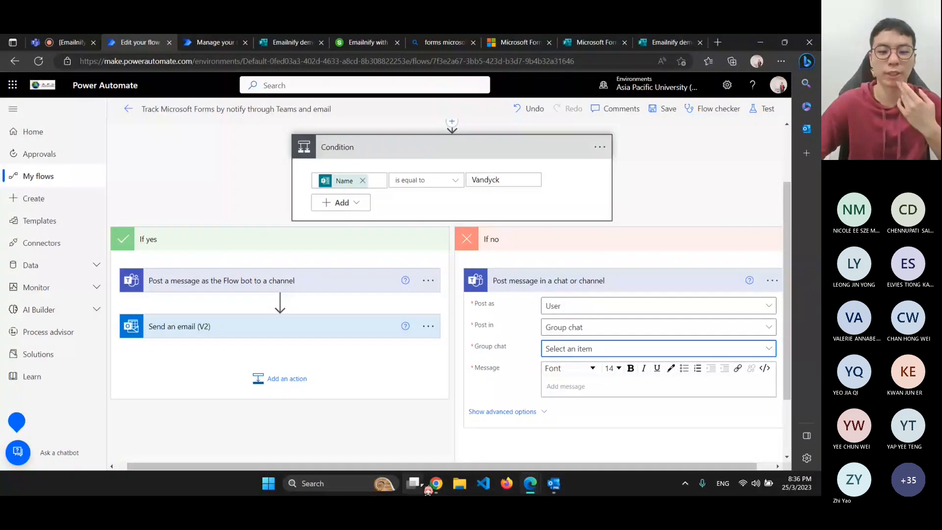
left_click(435, 483)
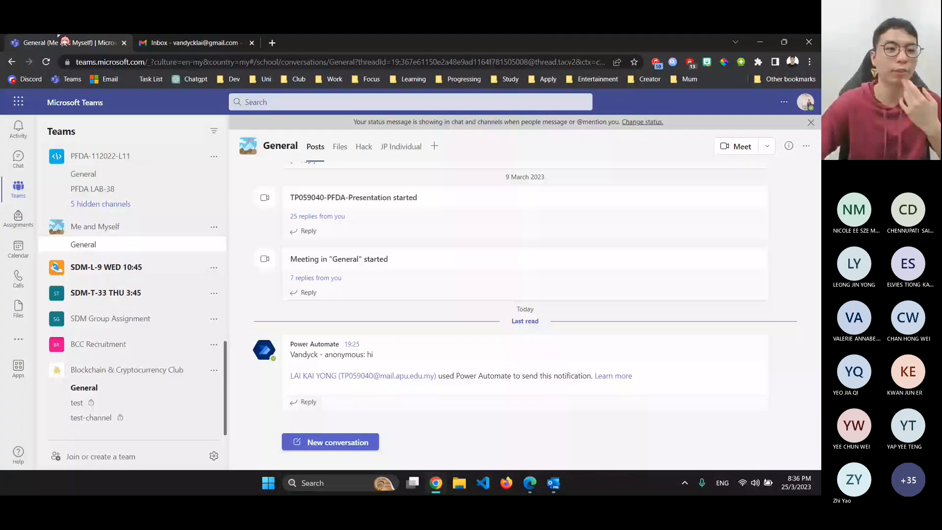
Browse the Teams chats including OODJ Group 1, and glance at the CC1 registration email
left_click(25, 159)
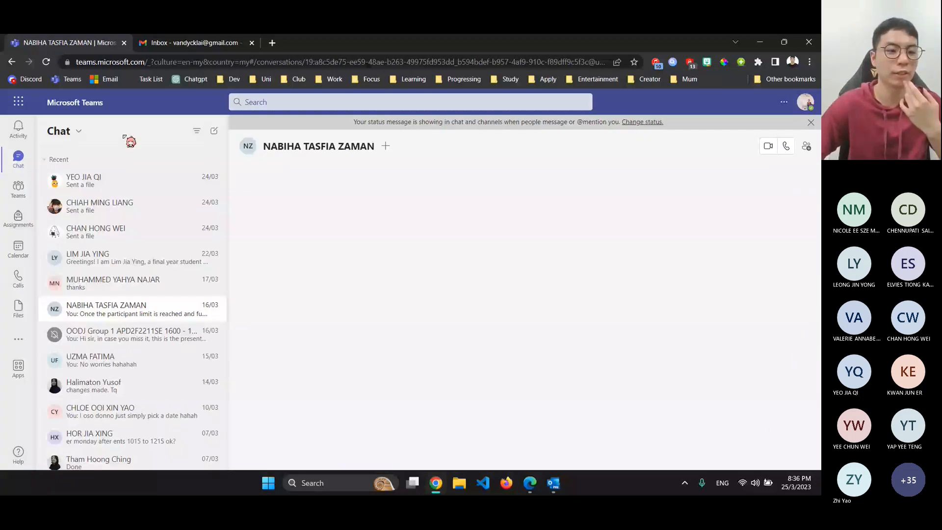
scroll(92, 220, "down", 5)
scroll(114, 239, "down", 2)
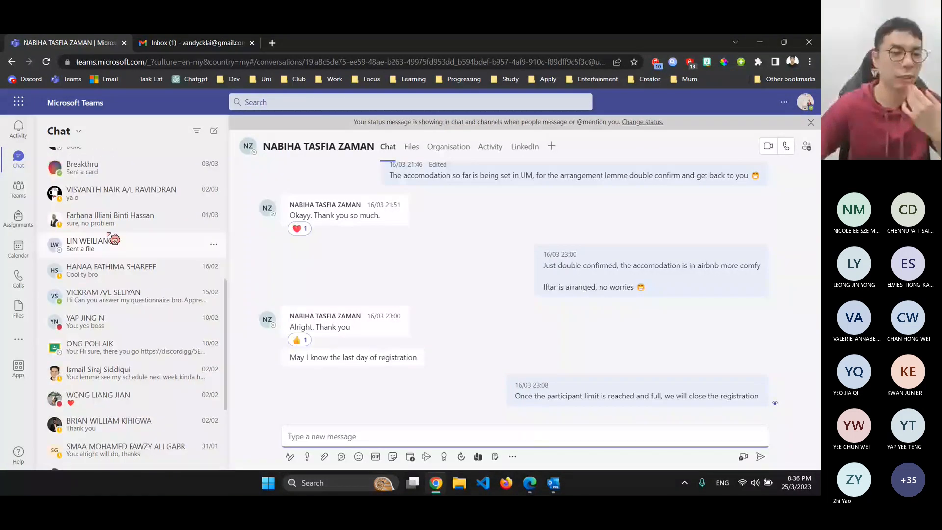
scroll(114, 240, "up", 8)
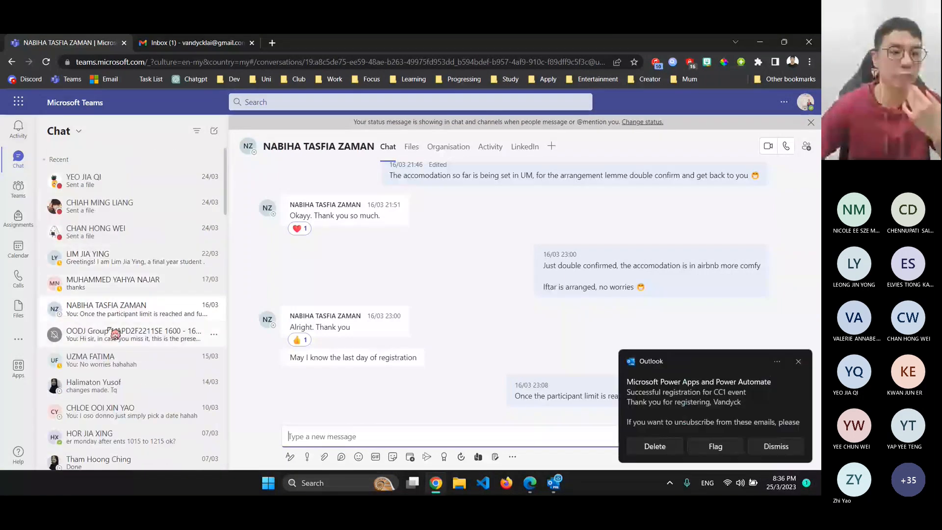
left_click(108, 328)
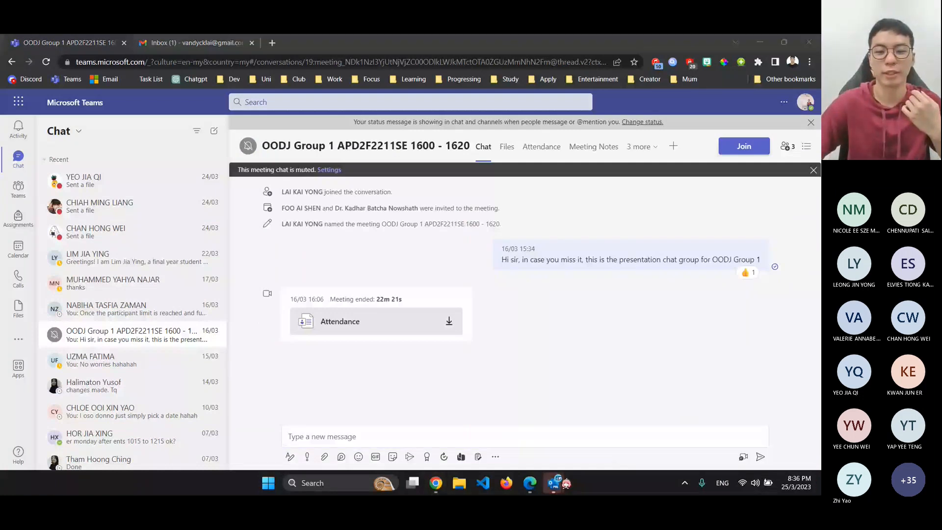
left_click(559, 482)
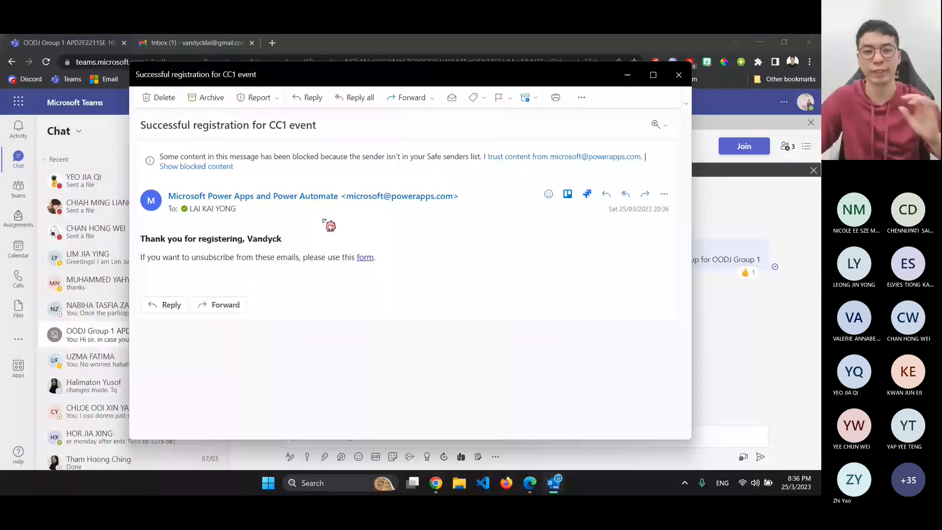
left_click(676, 81)
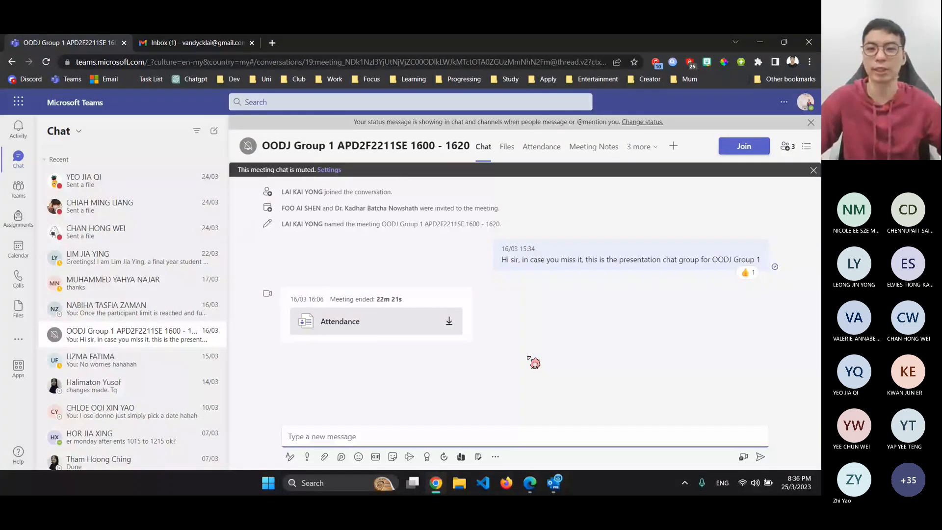
Back in the flow, choose Delete for the If no branch's Teams post step
key("alt+Tab")
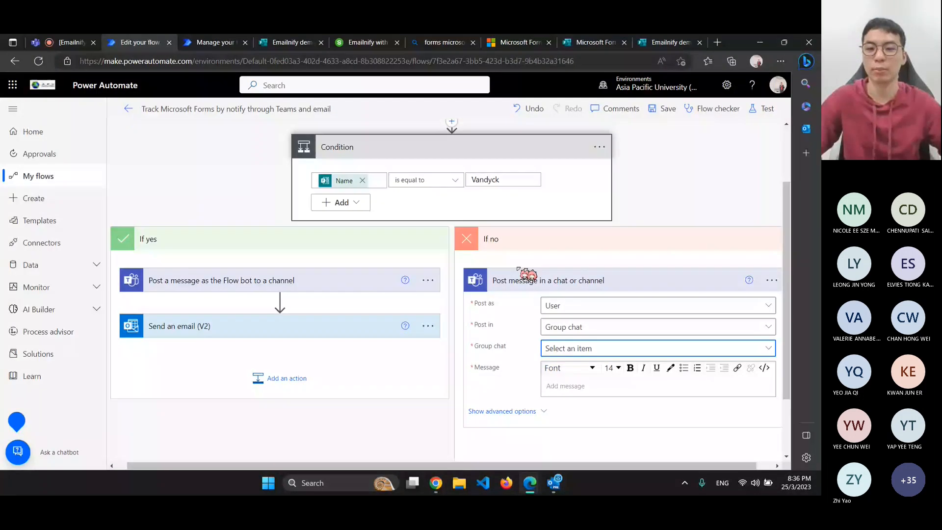
left_click(772, 281)
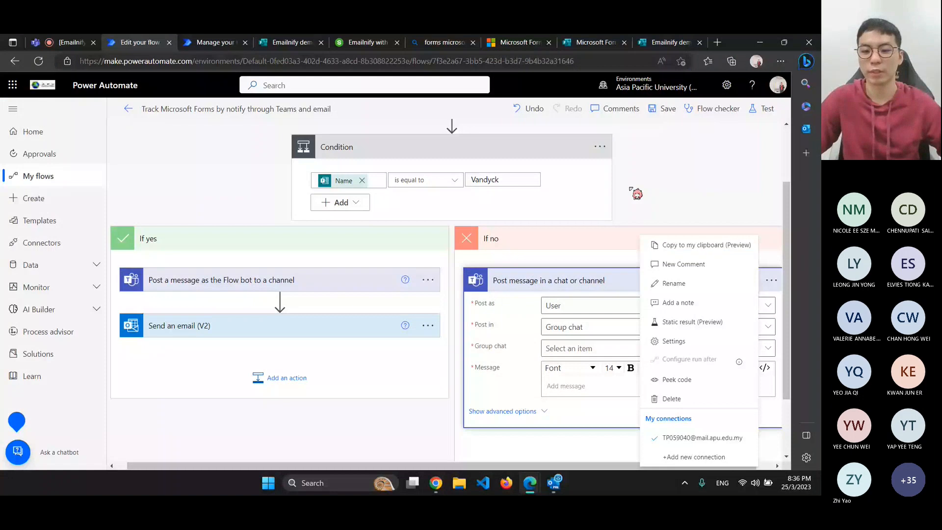
left_click(671, 398)
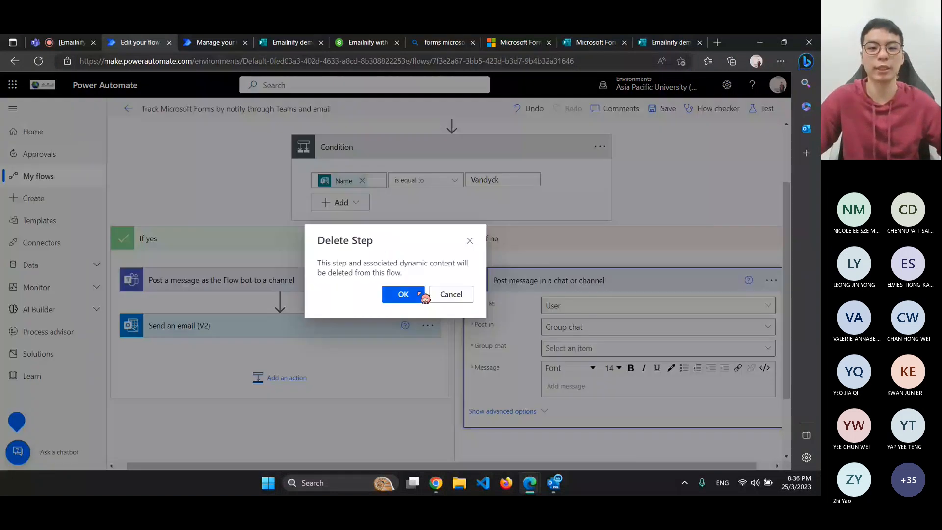
Confirm the deletion and add Send an email (V2) to the If no branch
left_click(416, 294)
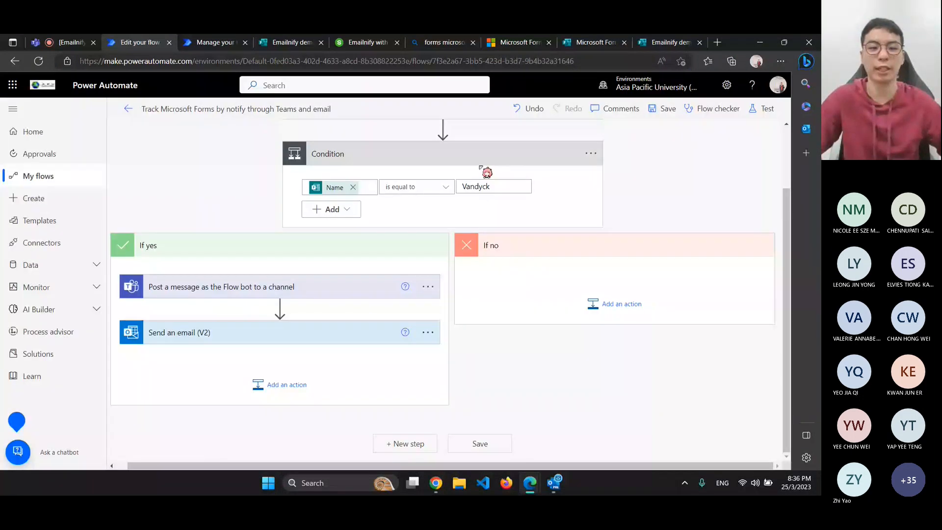
left_click(606, 317)
type("send")
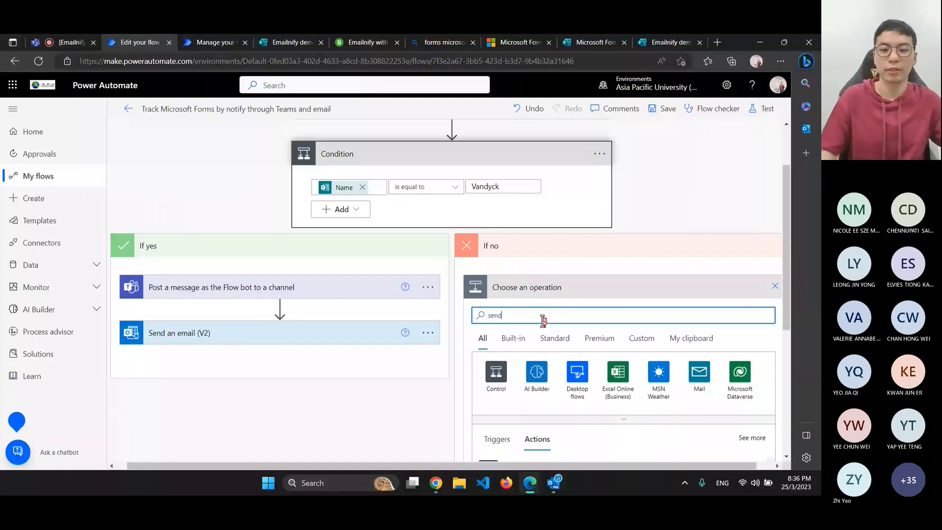
scroll(589, 307, "down", 2)
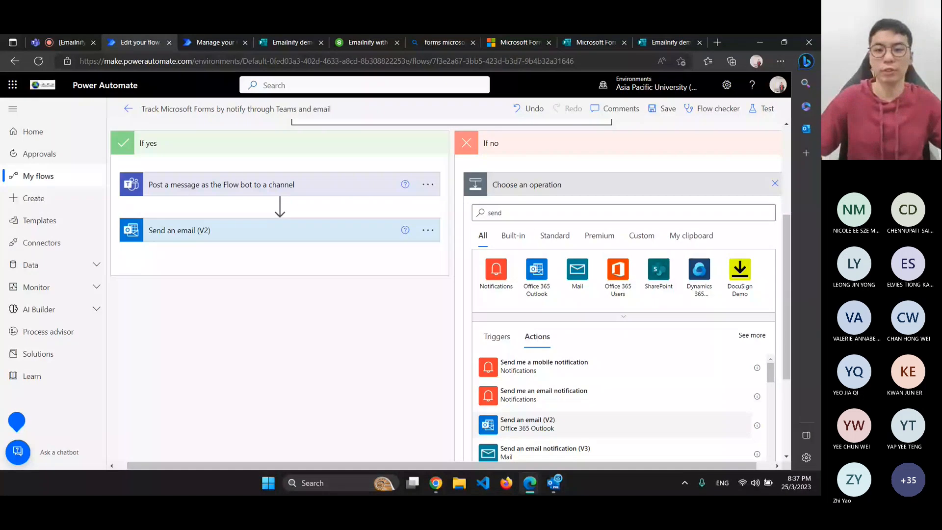
left_click(528, 423)
Review the email step's advanced options, leaving importance at Normal
left_click(523, 328)
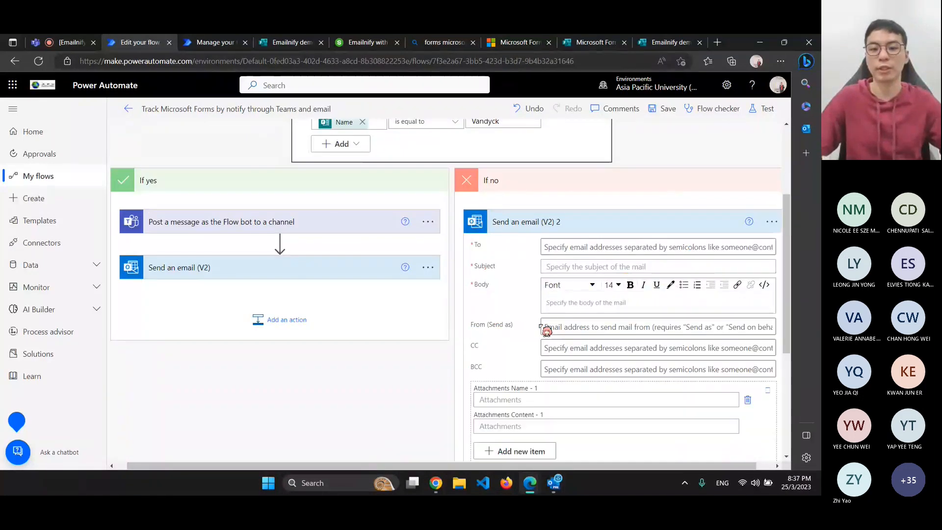
scroll(574, 299, "down", 3)
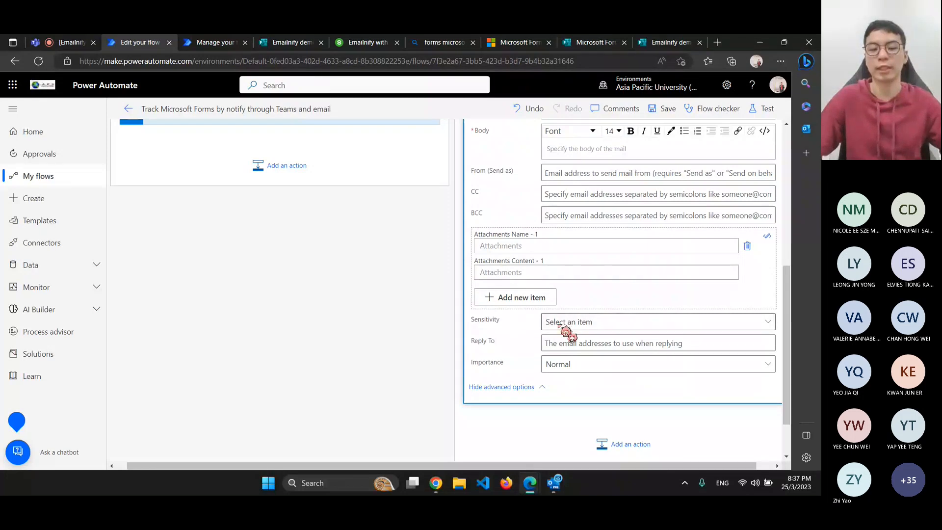
left_click(579, 369)
left_click(581, 400)
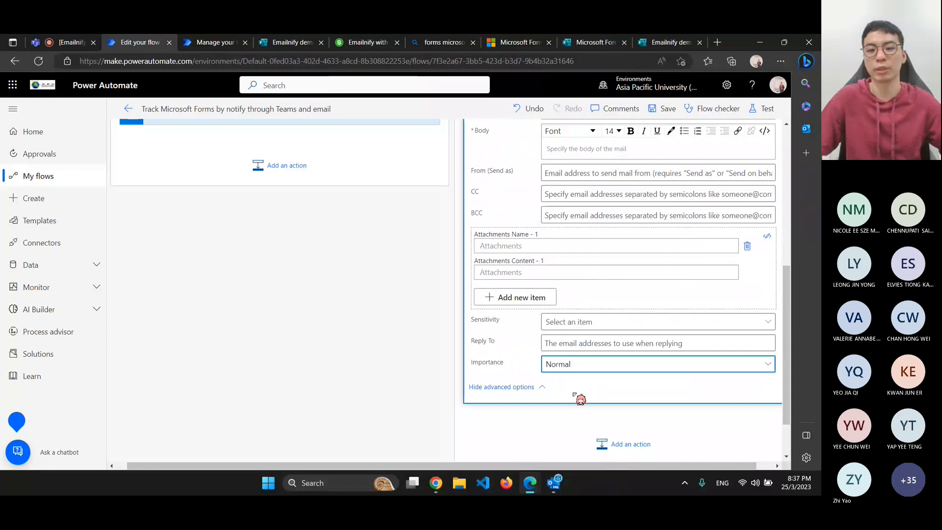
scroll(567, 385, "up", 1)
left_click(567, 224)
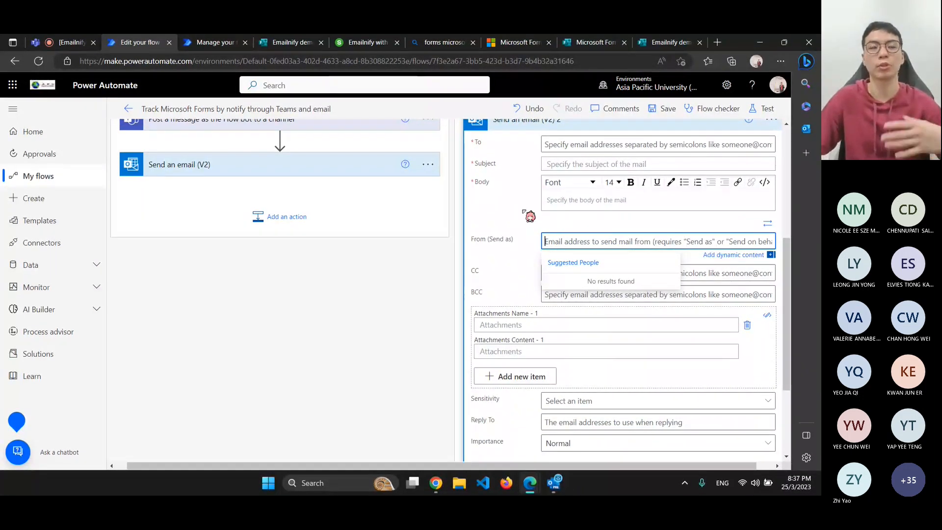
scroll(474, 216, "up", 5)
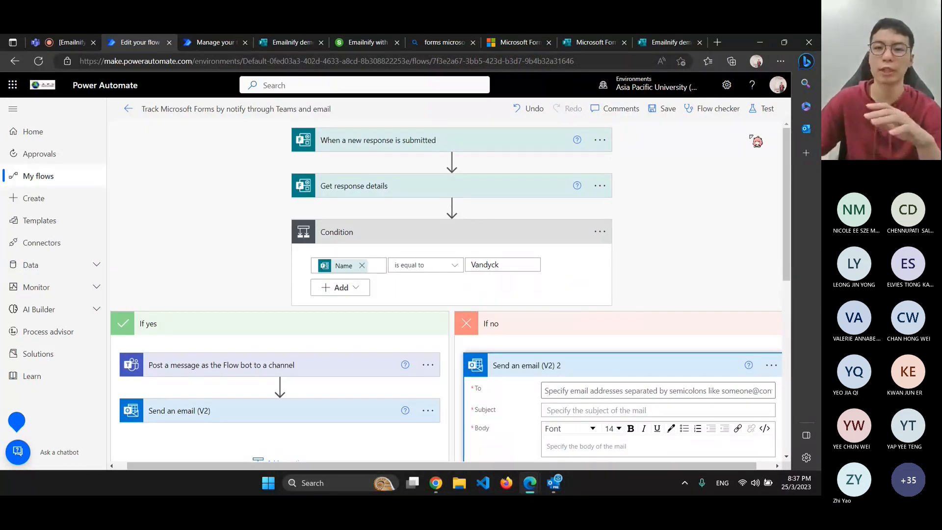
scroll(653, 258, "down", 3)
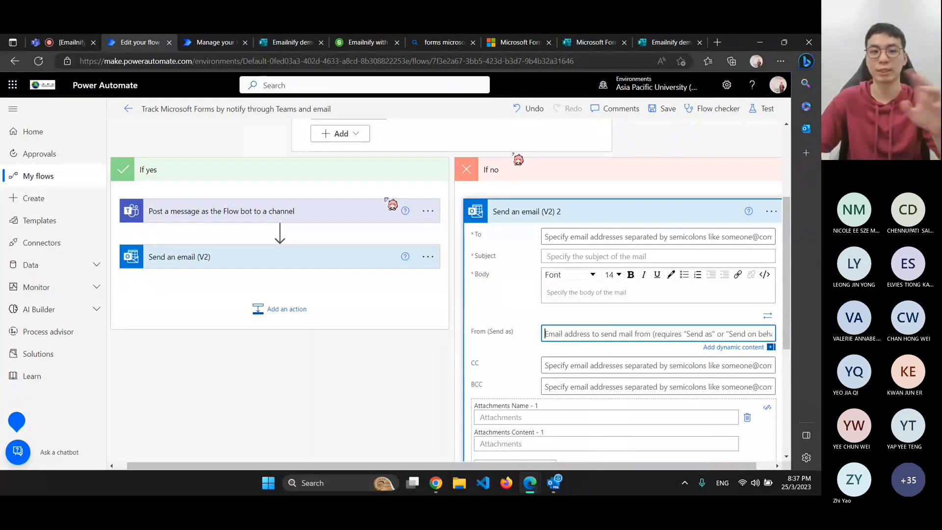
scroll(596, 256, "down", 1)
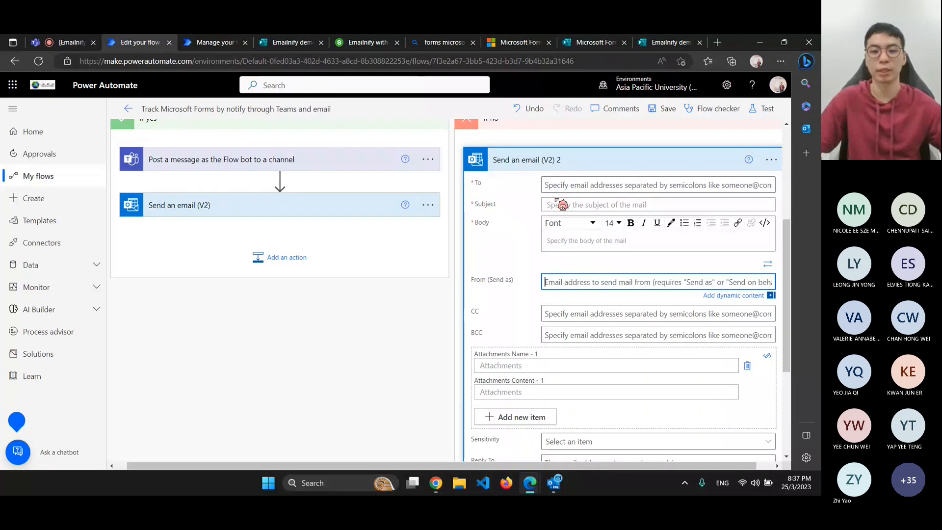
scroll(527, 294, "down", 2)
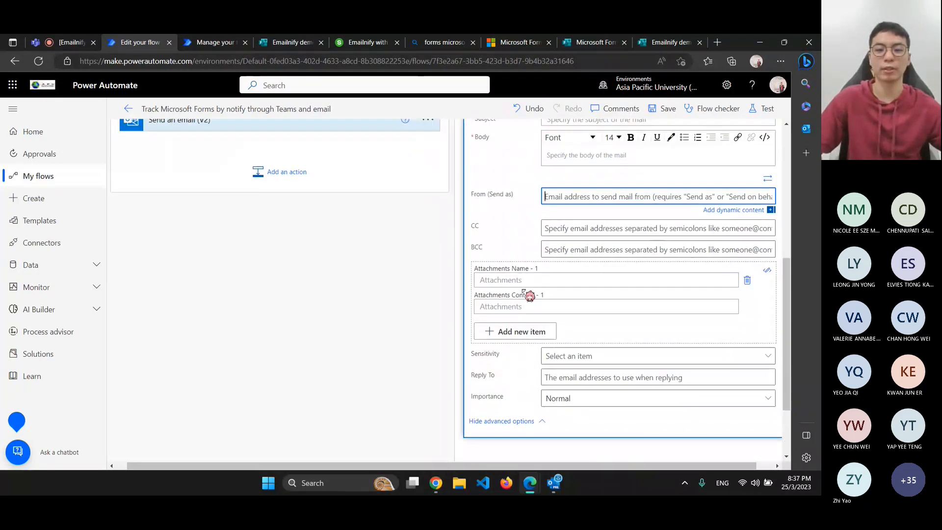
scroll(528, 295, "up", 3)
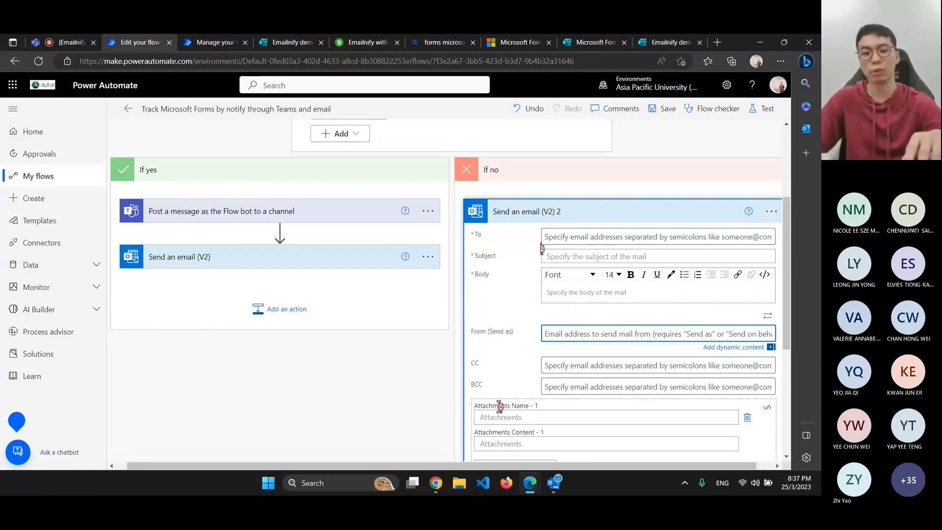
Check the mail app, then hide the advanced options and focus the To field
left_click(340, 484)
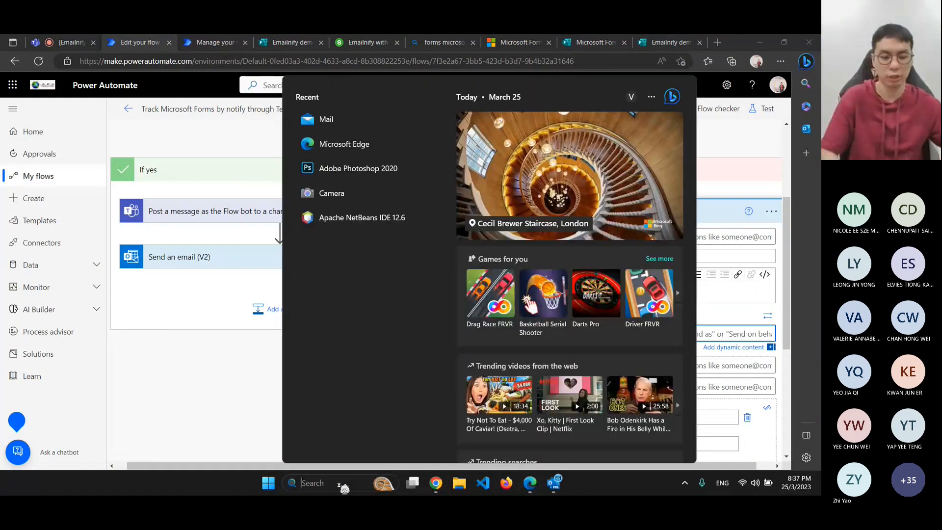
type("mail")
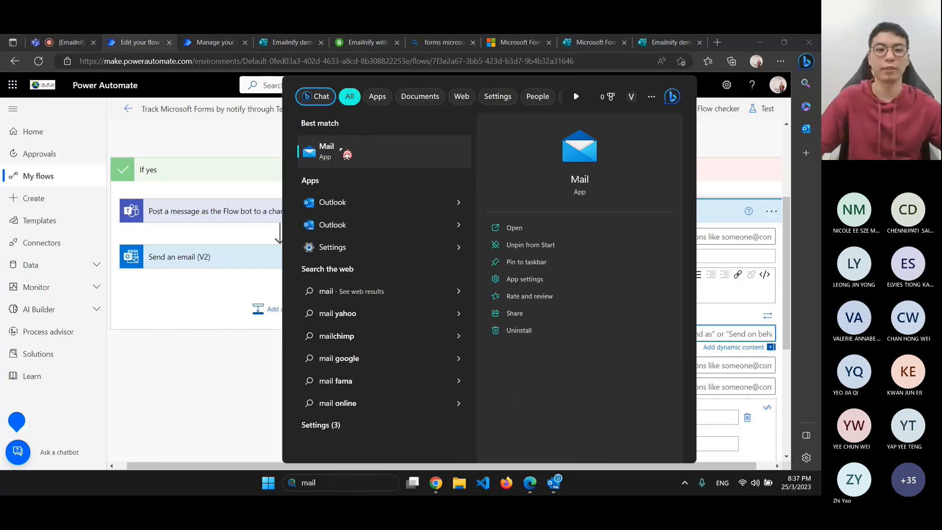
left_click(197, 381)
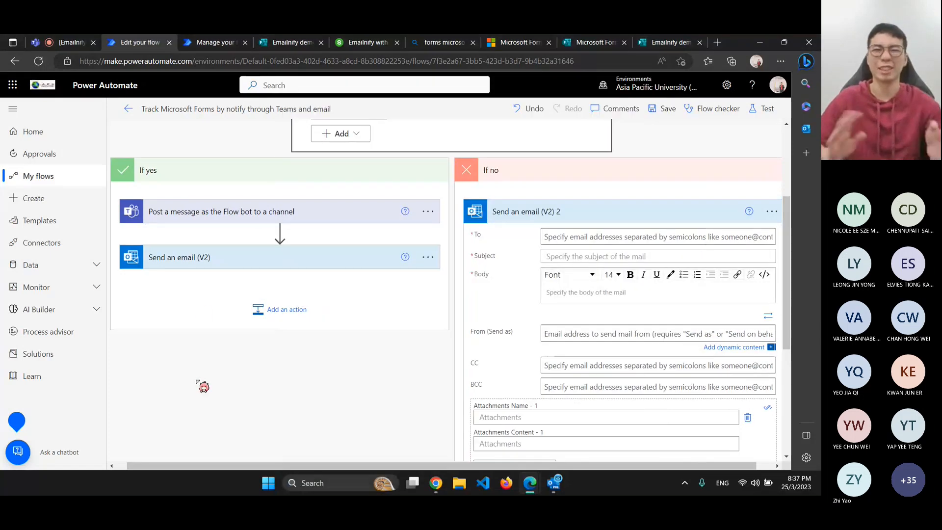
scroll(493, 301, "down", 4)
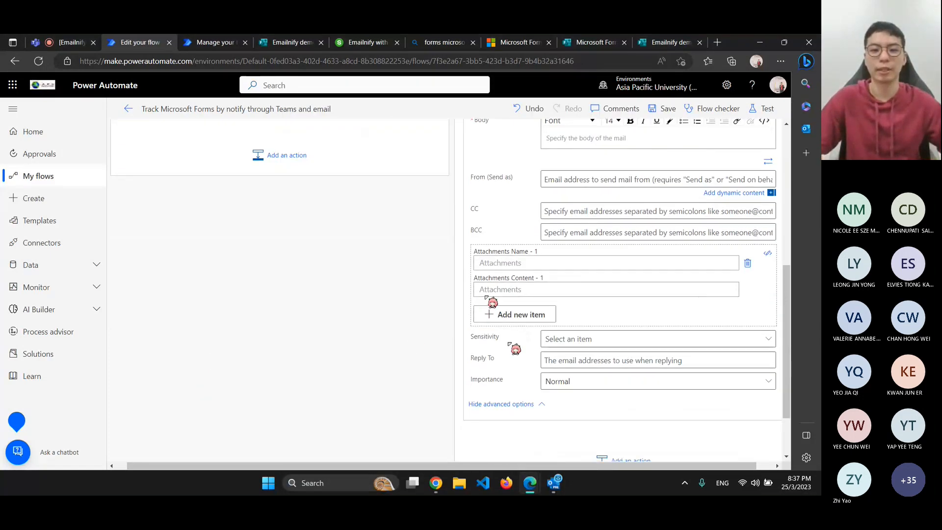
scroll(481, 191, "up", 3)
scroll(492, 337, "down", 3)
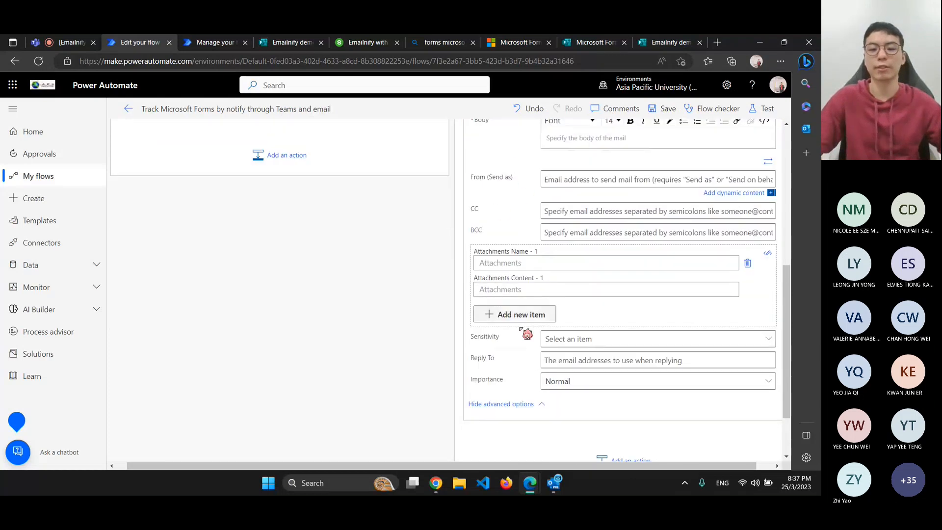
scroll(525, 314, "up", 3)
scroll(243, 286, "down", 4)
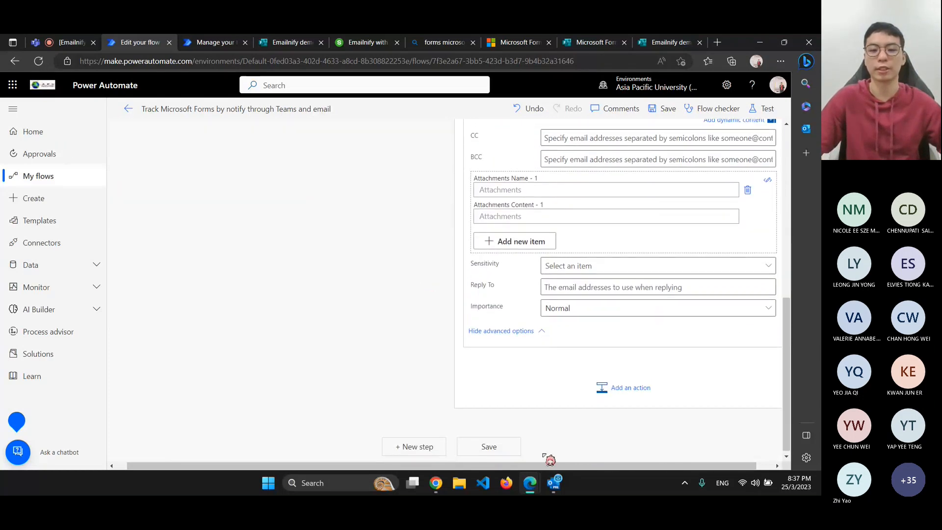
left_click(487, 329)
left_click(584, 242)
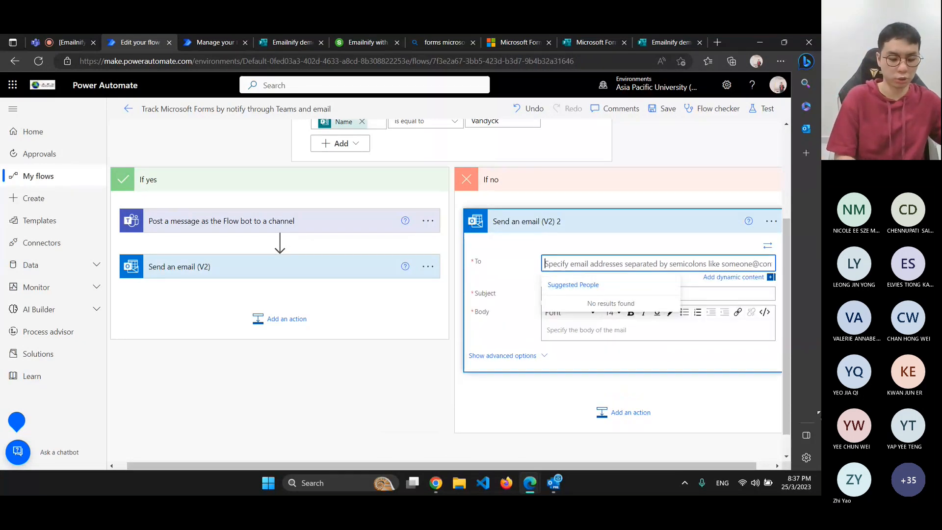
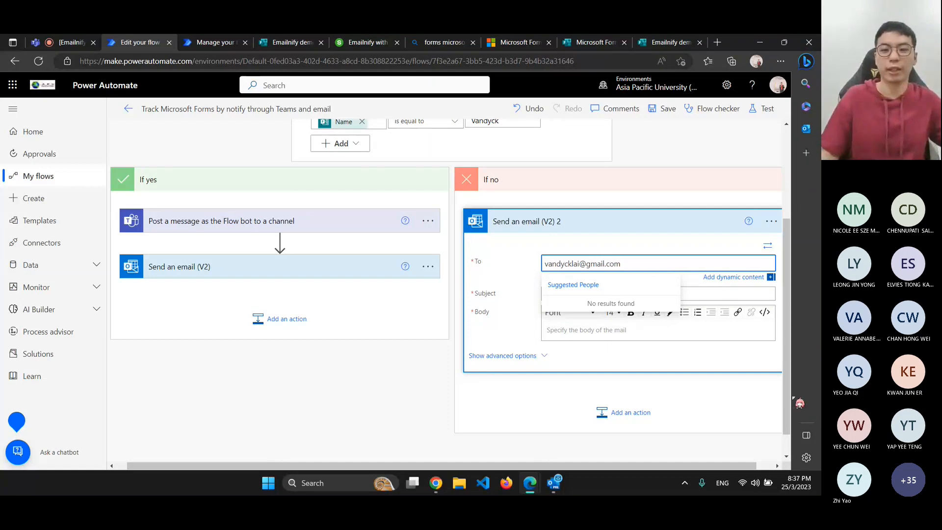
Fill the If no email with the recipient address, a 'participant is not' subject, and body 'wrong name'
left_click(575, 291)
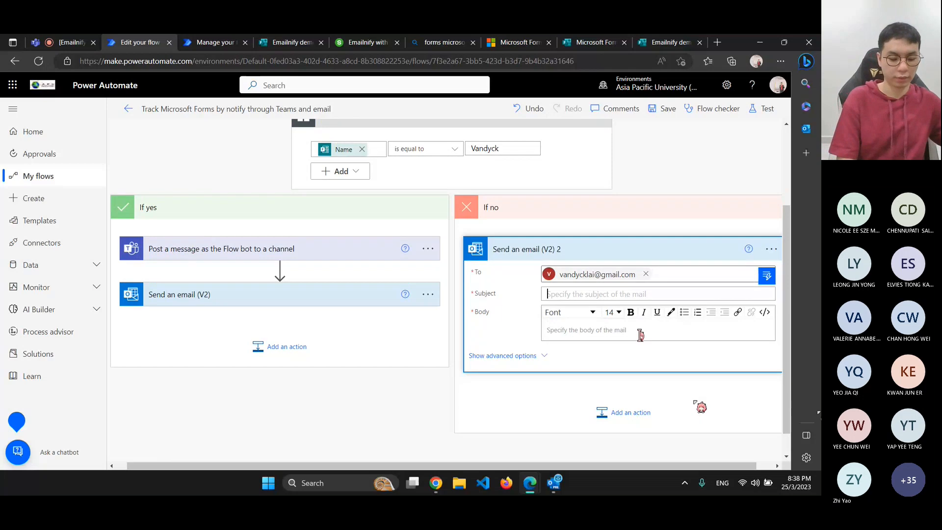
type("The part")
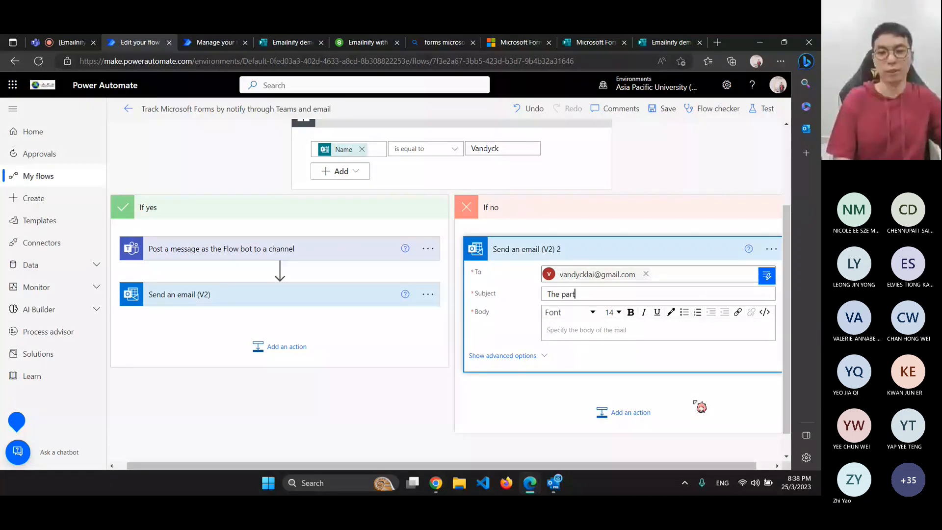
type("icipant ")
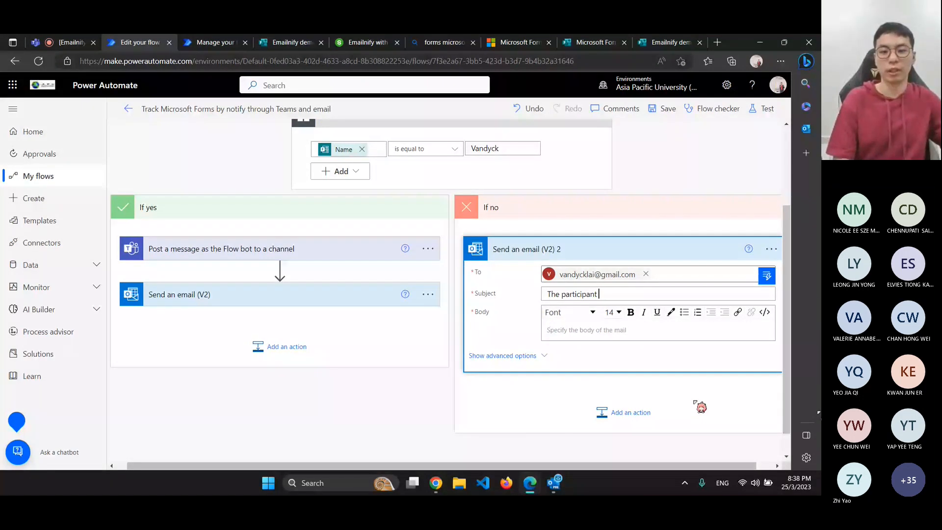
type("is not Van")
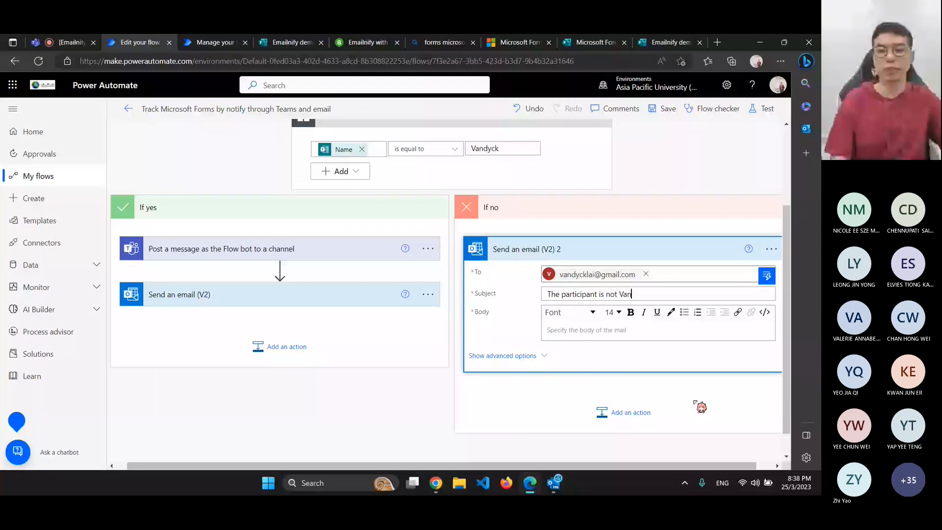
type("dyck")
left_click(623, 330)
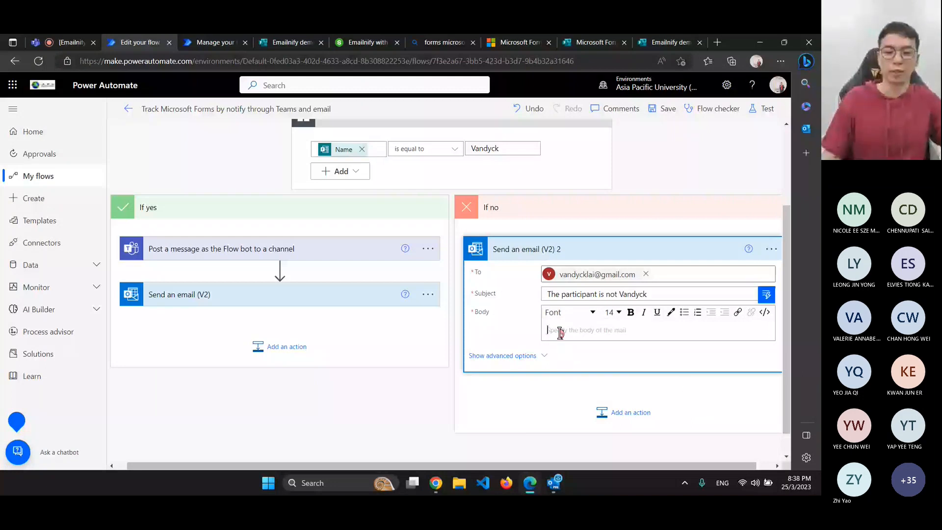
type("w")
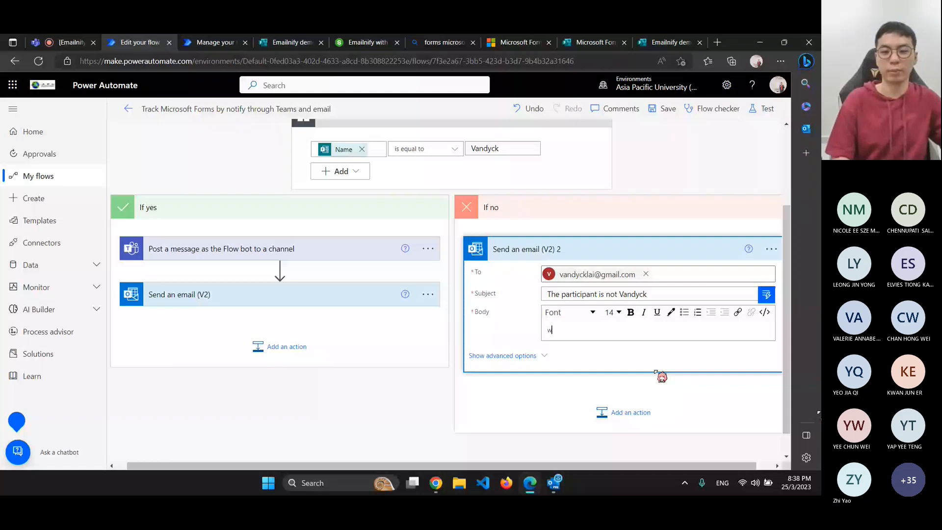
type("rong name")
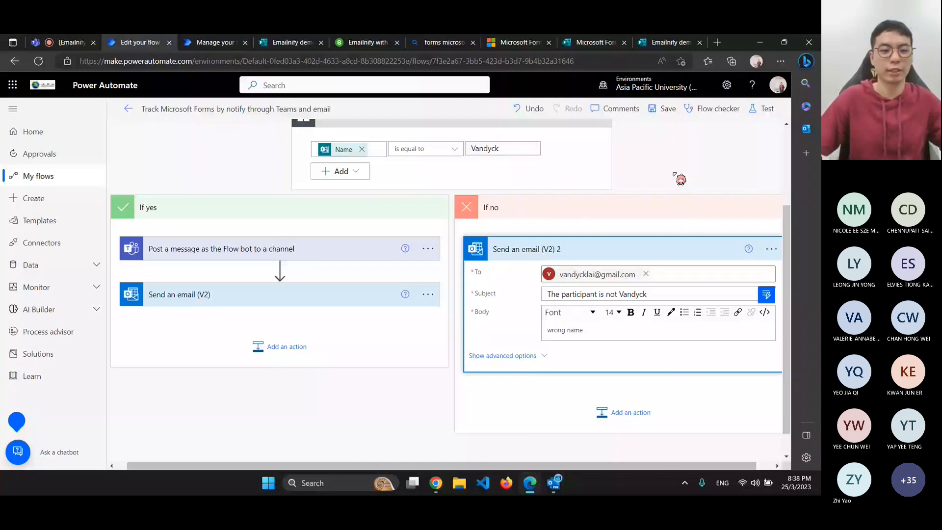
left_click(197, 294)
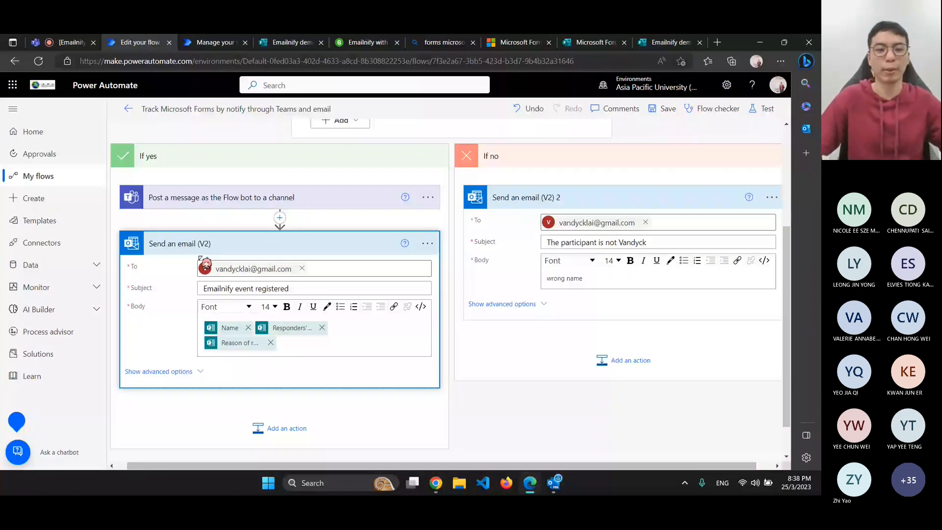
Insert the form's Email answer into the If yes Teams message
left_click(204, 199)
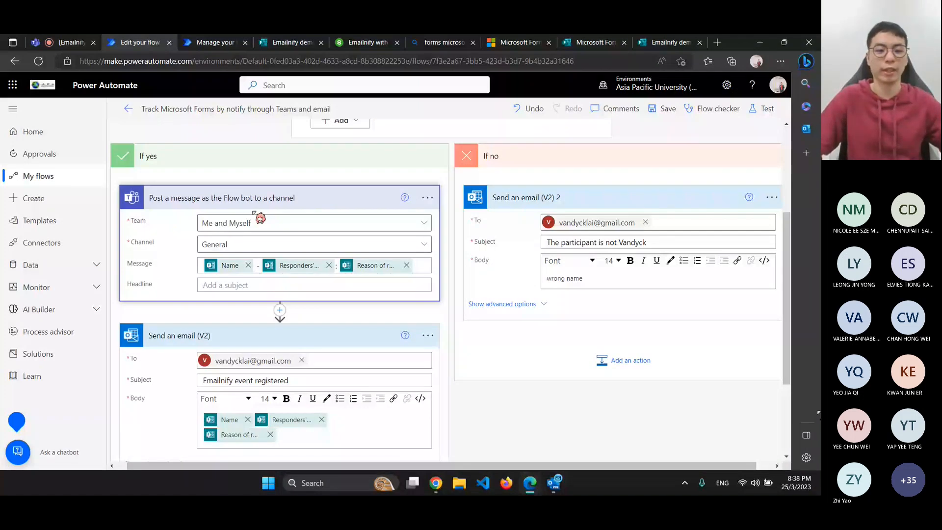
scroll(362, 394, "down", 1)
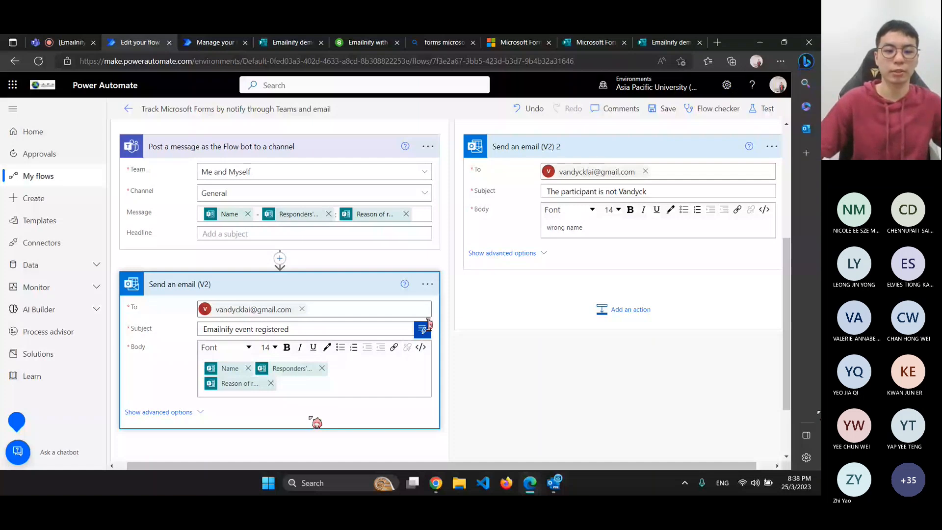
left_click(305, 384)
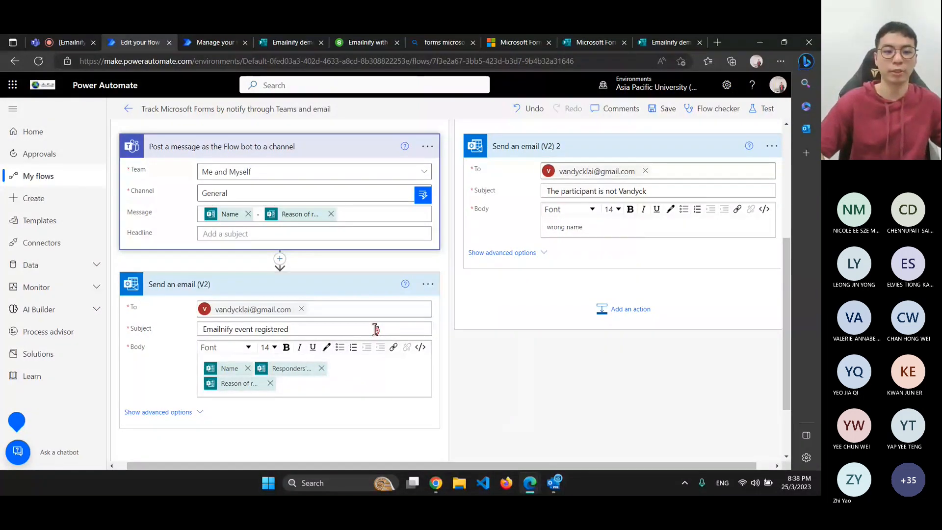
key("BackSpace")
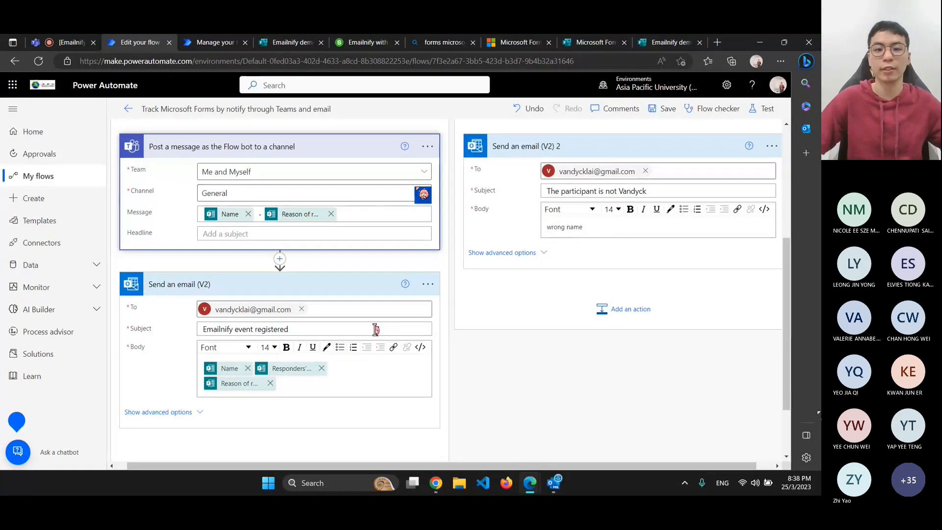
left_click(423, 194)
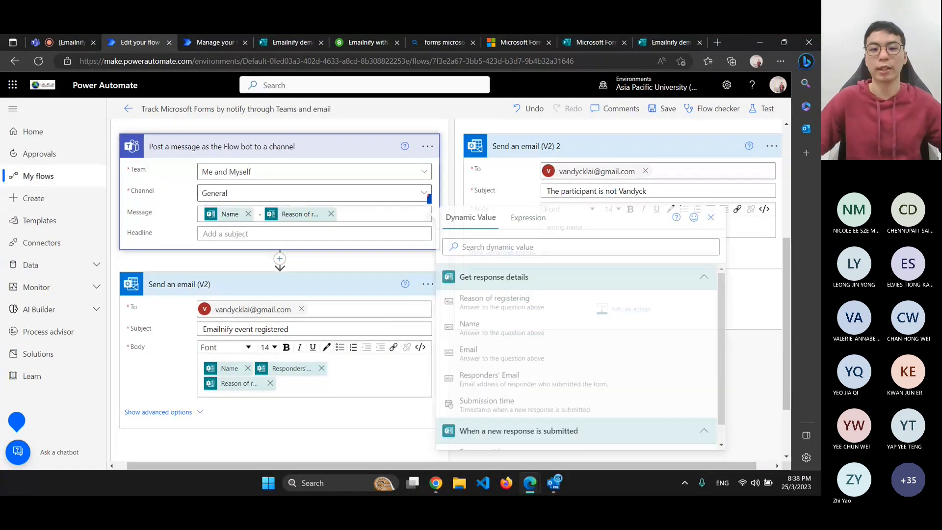
left_click(483, 352)
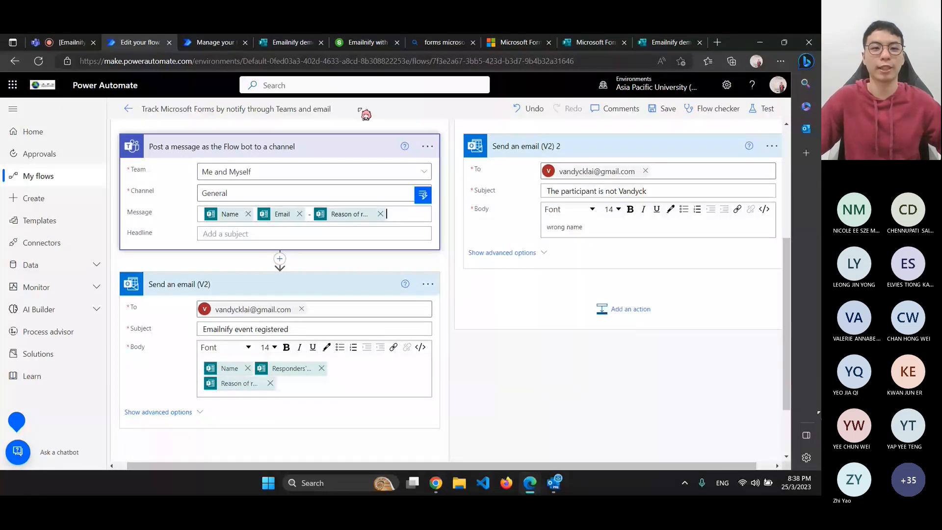
Replace the Responders' Email token in the If yes email body with the Email answer
left_click(289, 42)
left_click(232, 257)
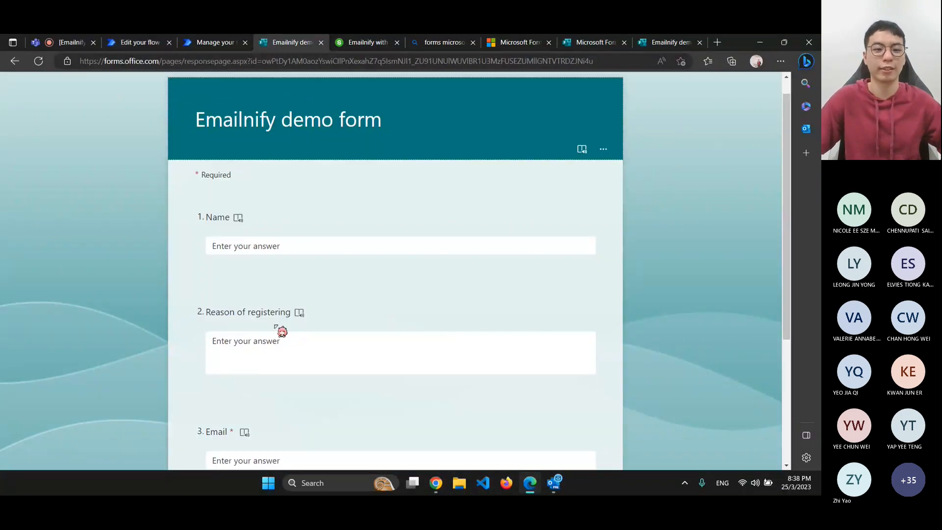
scroll(280, 331, "down", 3)
left_click(233, 297)
left_click(140, 43)
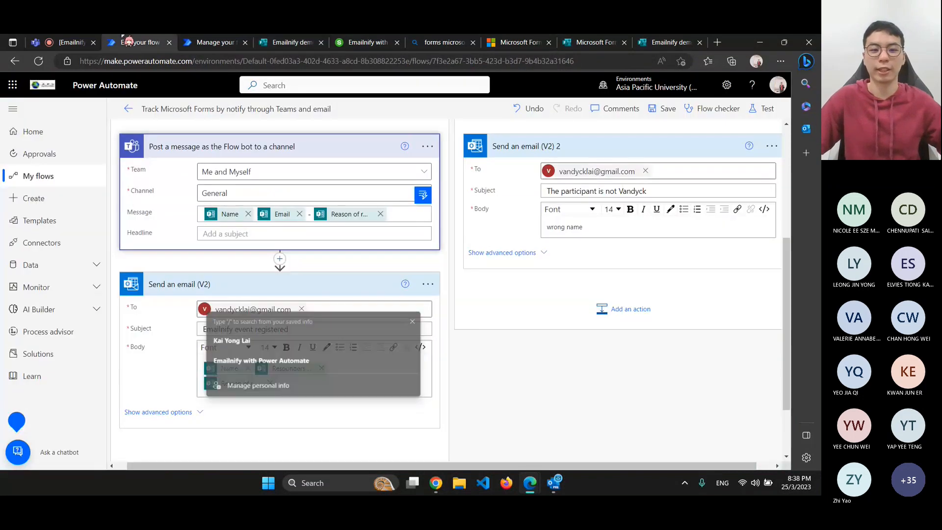
left_click(321, 369)
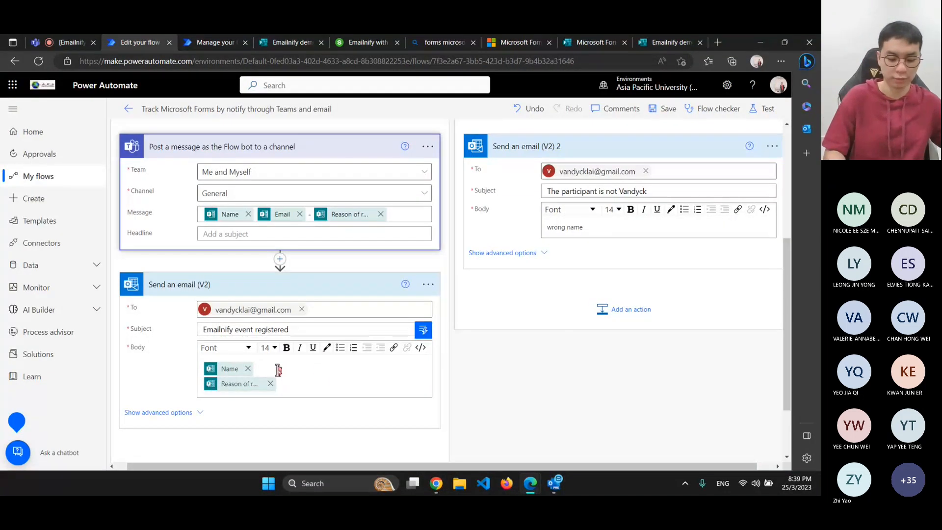
left_click(424, 337)
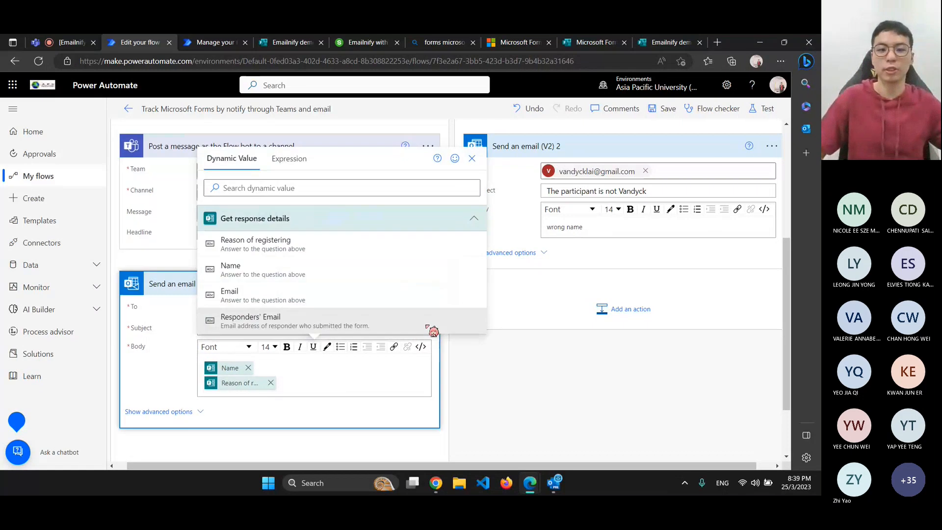
left_click(256, 291)
scroll(340, 298, "up", 2)
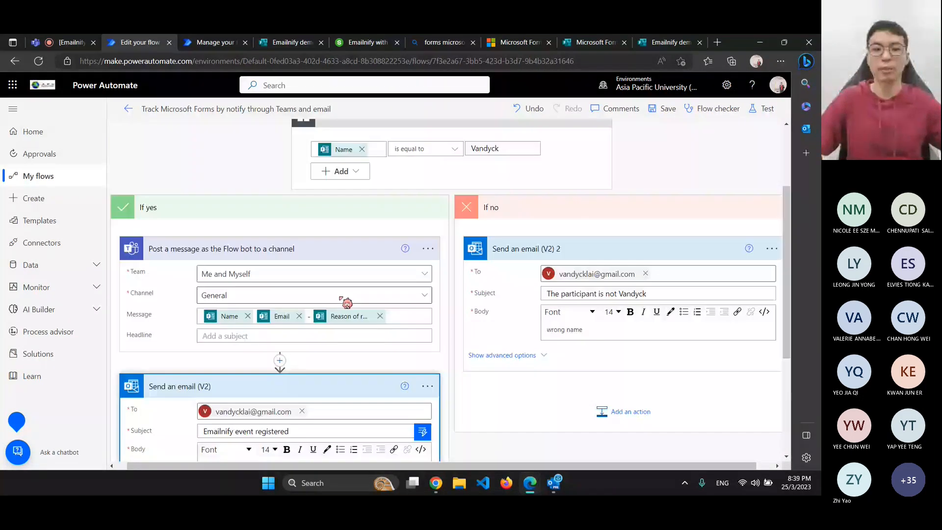
scroll(347, 303, "up", 2)
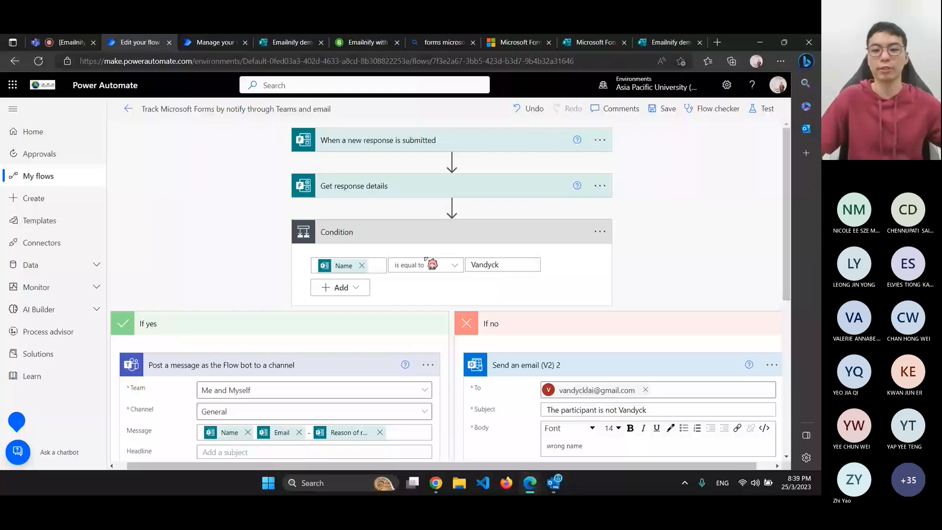
Save the flow and return to the Emailnify demo form
left_click(662, 109)
scroll(543, 315, "down", 1)
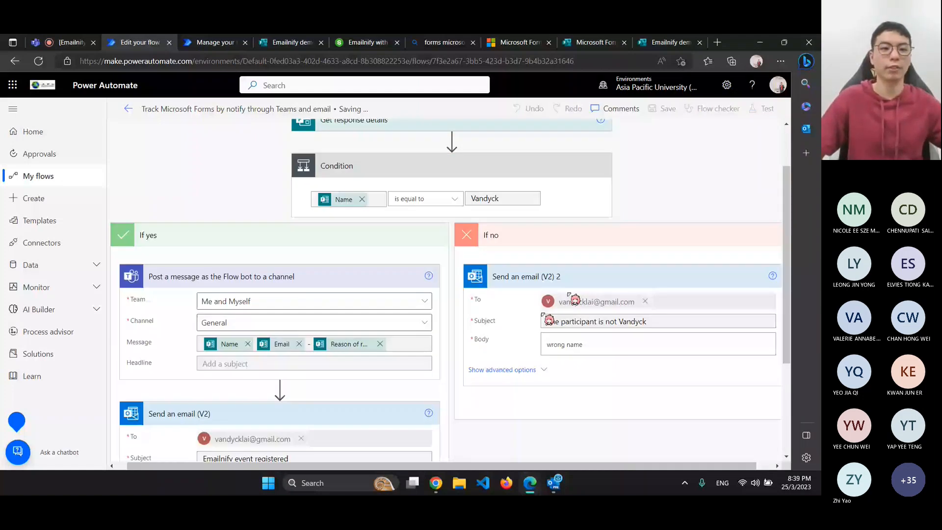
left_click(128, 108)
left_click(292, 43)
Submit a response with the matching name, reason 'just for fun, learn stuff', and an email address
left_click(250, 267)
type("Van")
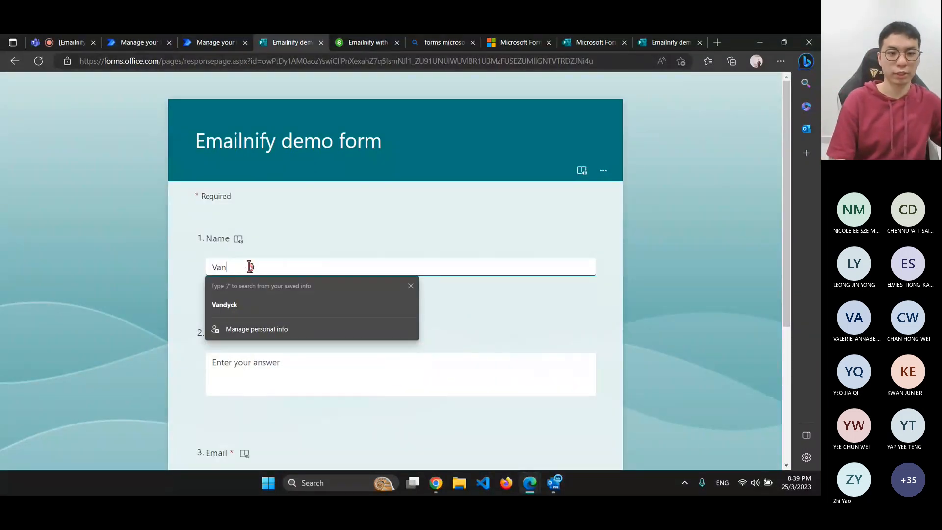
type("dyck")
left_click(214, 362)
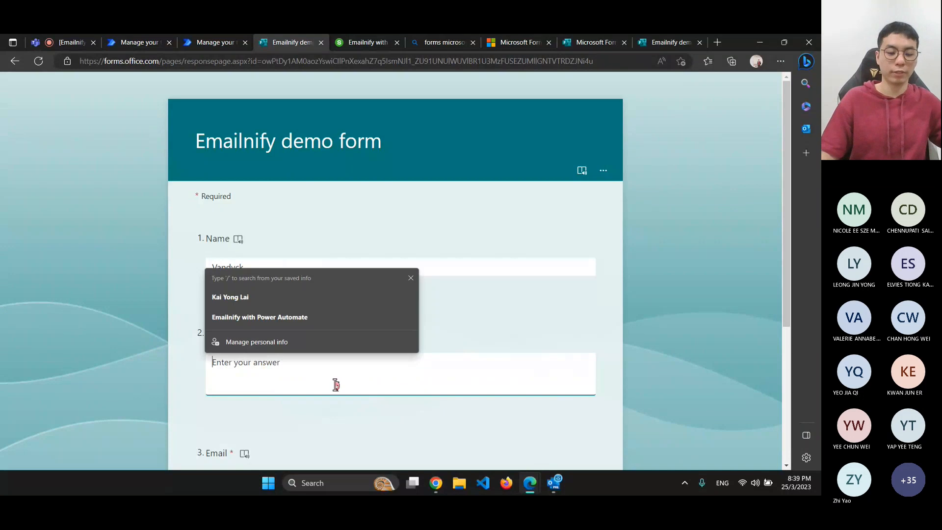
type("just for fun")
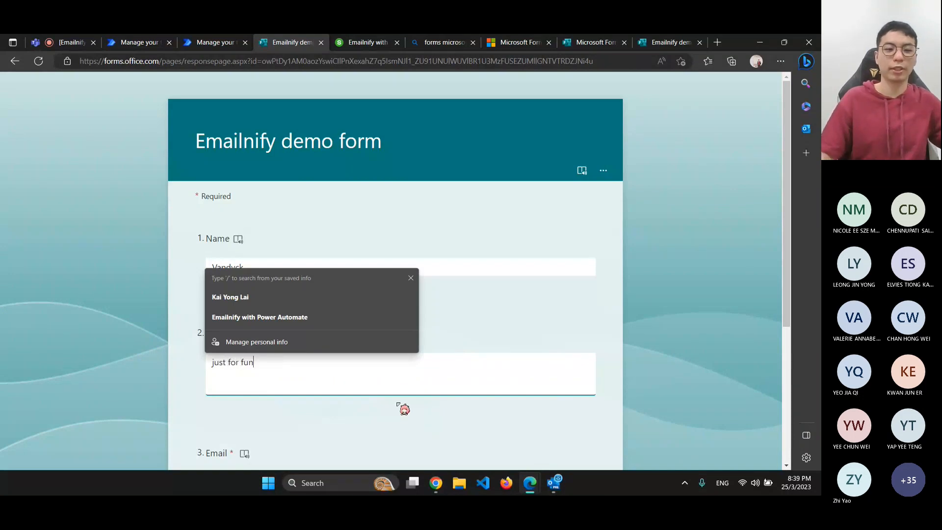
scroll(383, 402, "down", 2)
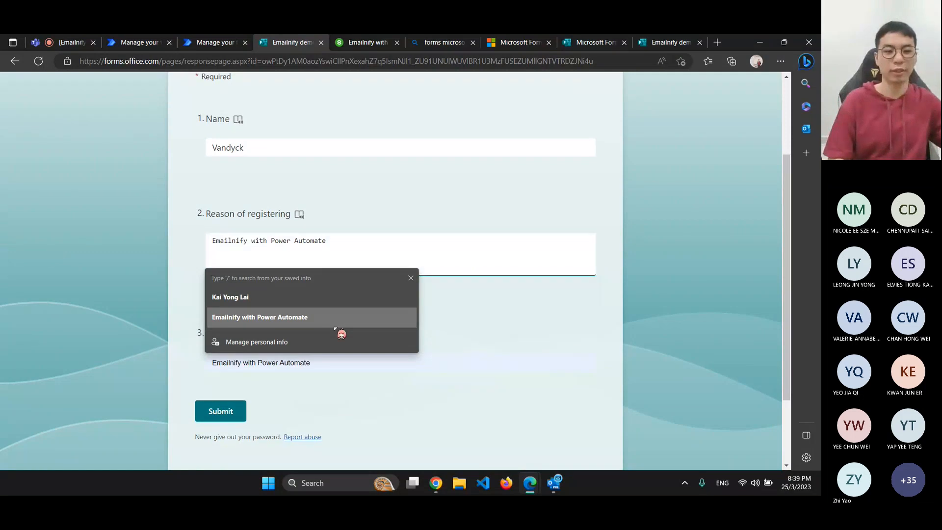
left_click(329, 255)
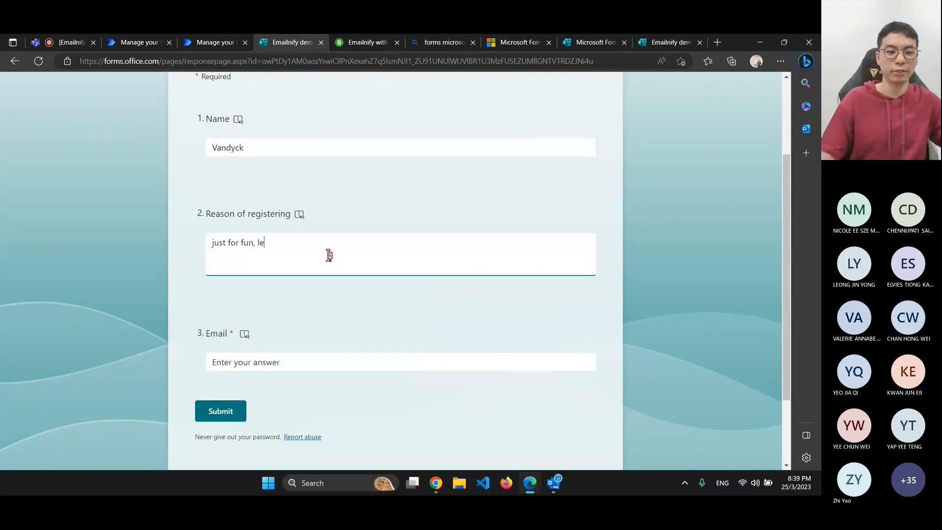
type("arn stuf")
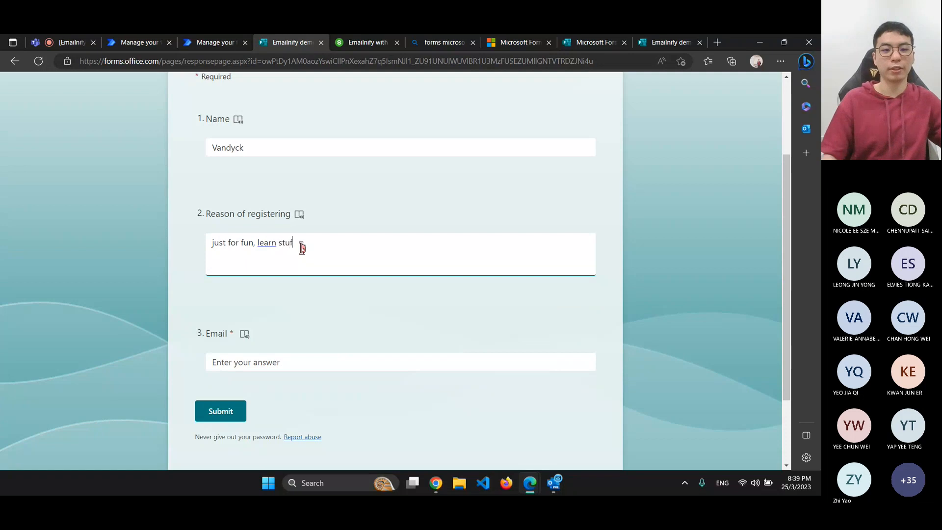
type("f")
left_click(244, 368)
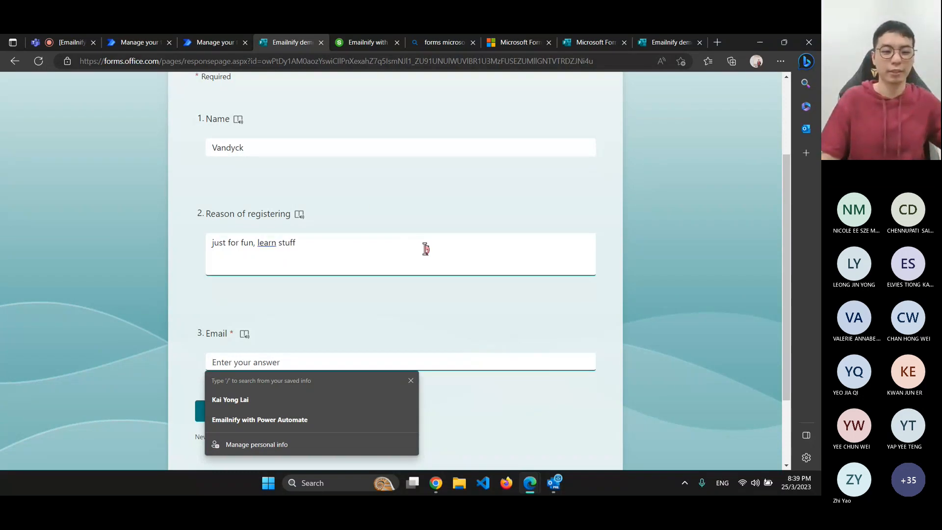
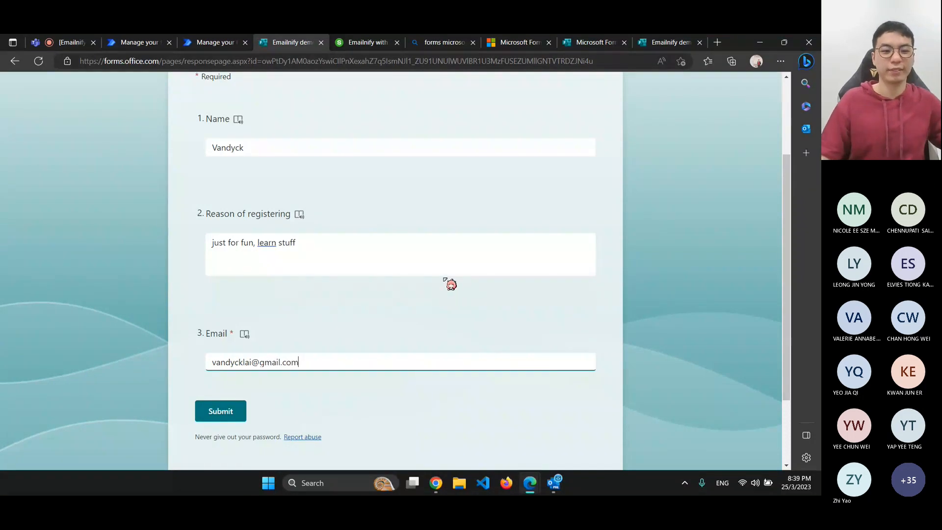
left_click(229, 412)
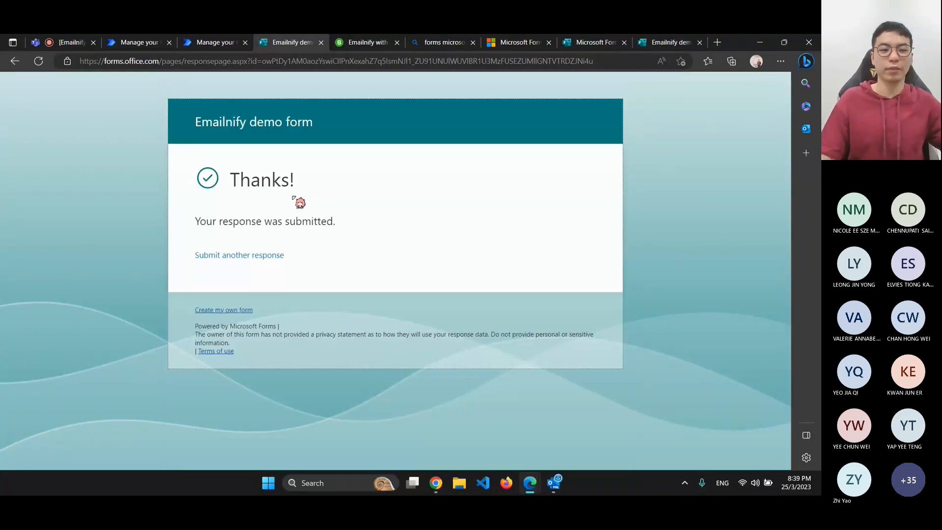
Check the flow's new General channel post showing name, email and reason, then go to Slido
left_click(150, 45)
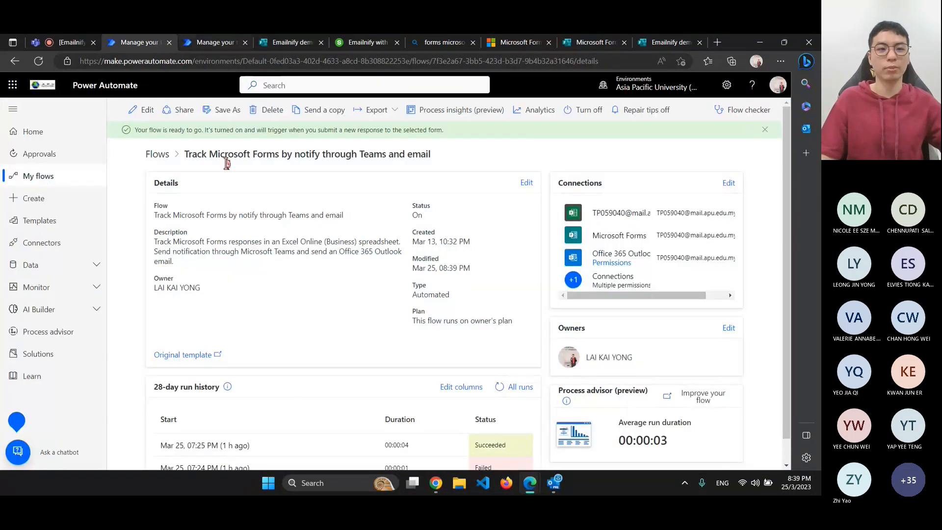
left_click(436, 483)
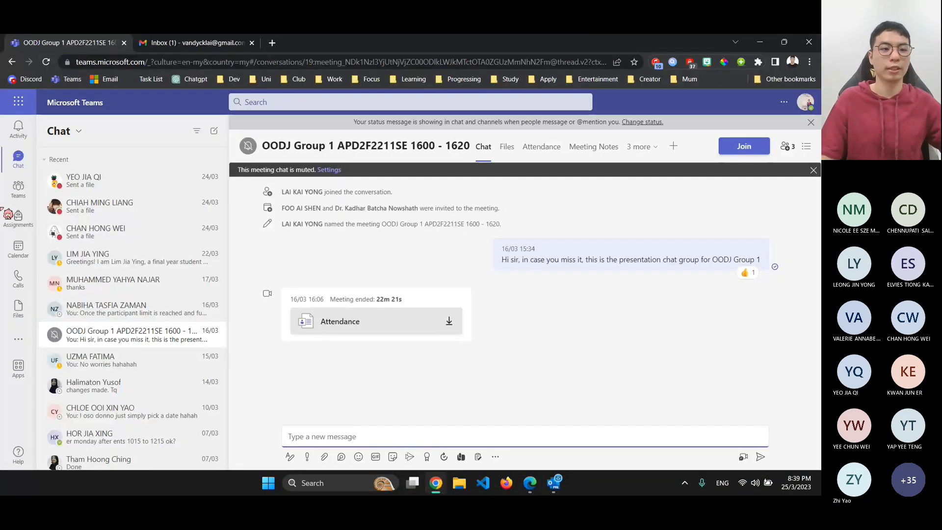
left_click(15, 194)
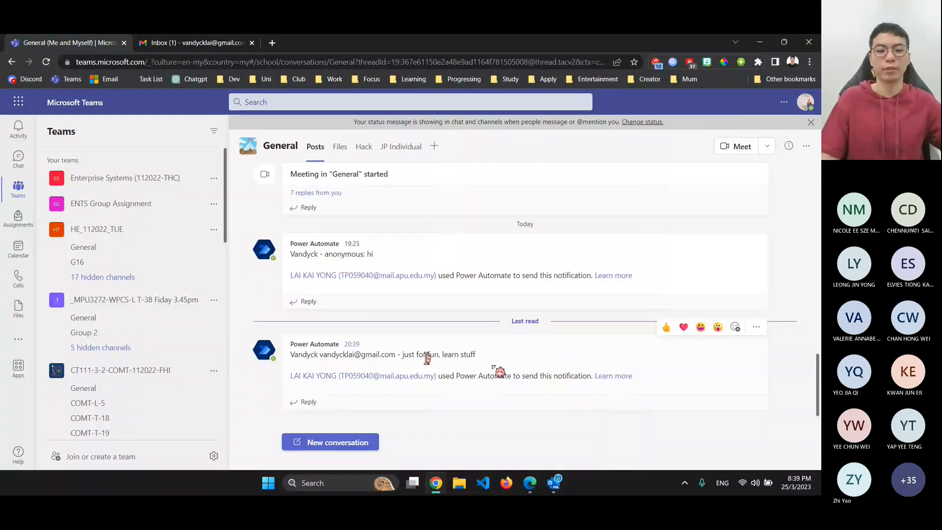
left_click_drag(476, 354, 291, 362)
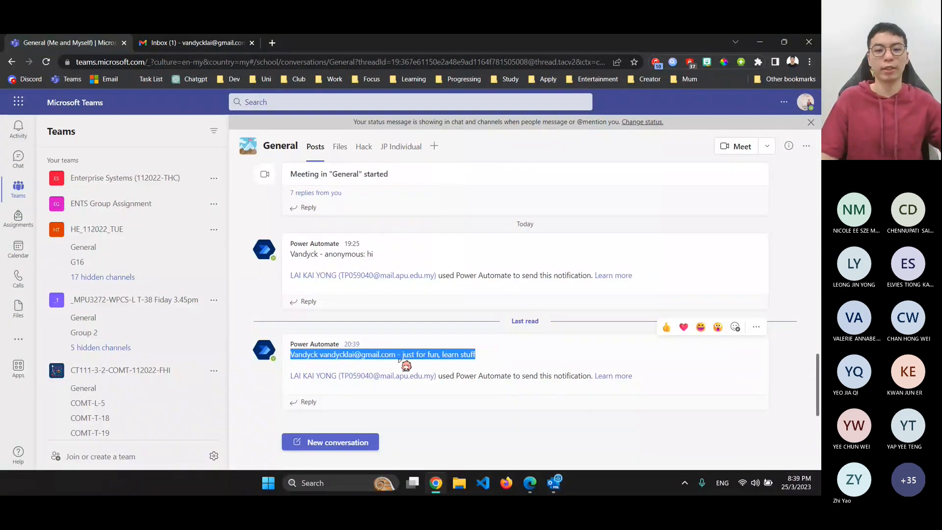
left_click_drag(395, 354, 492, 366)
left_click_drag(320, 355, 297, 360)
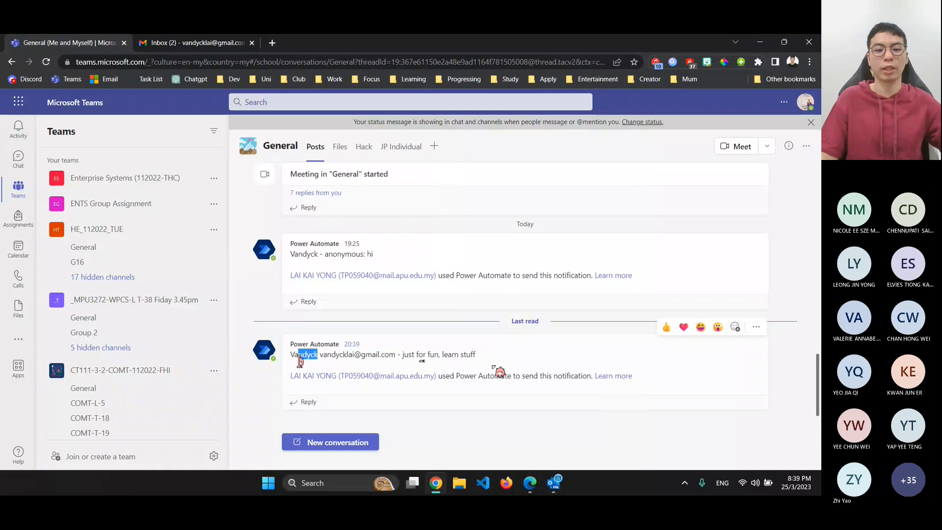
left_click(441, 339)
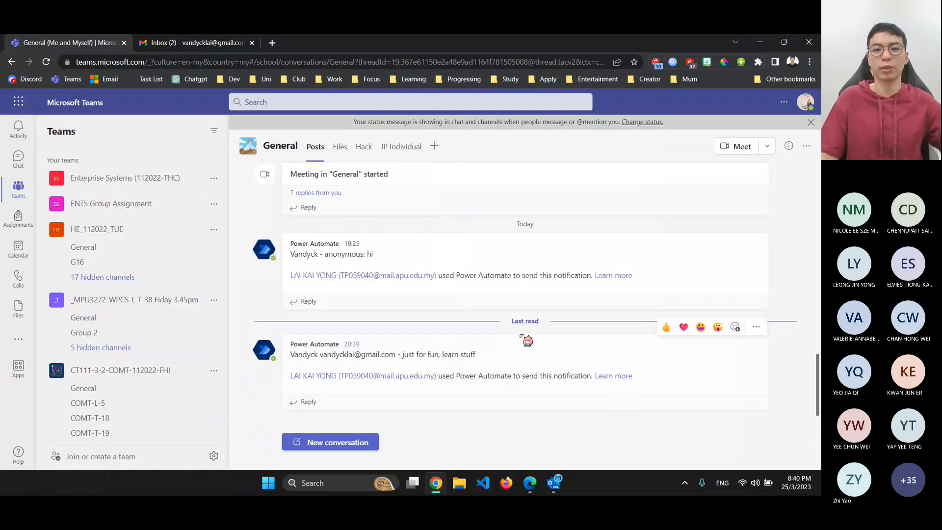
left_click(760, 43)
left_click(367, 42)
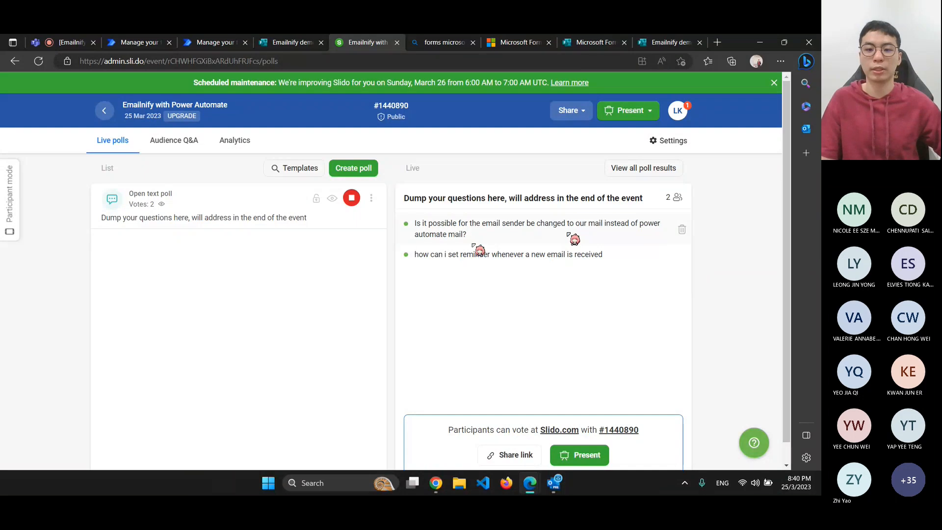
Check the flow's run history, then bring the Teams General channel window forward
left_click(292, 42)
left_click(221, 43)
left_click(130, 41)
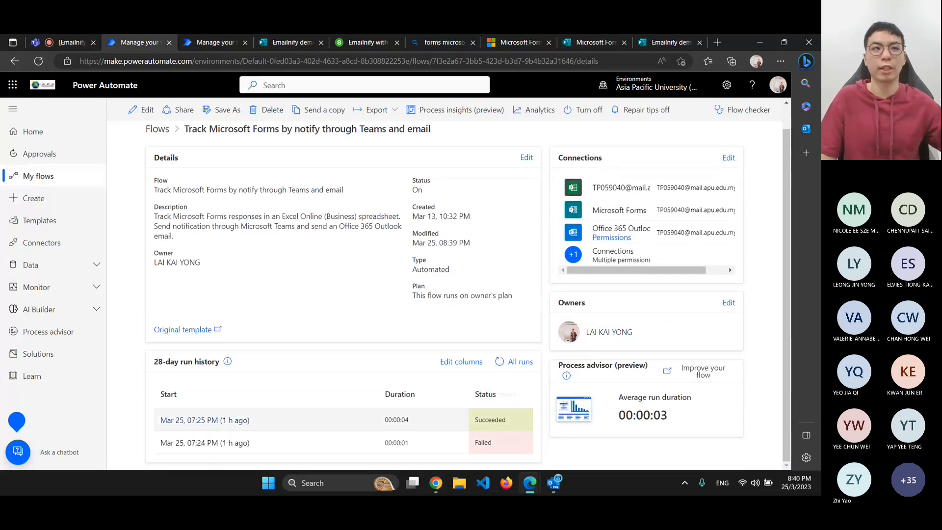
left_click(292, 42)
left_click(373, 42)
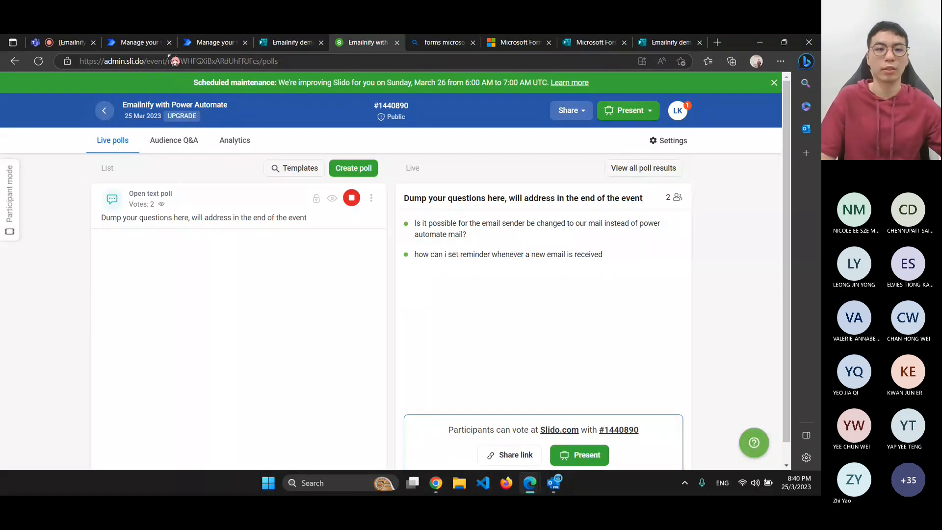
left_click(138, 43)
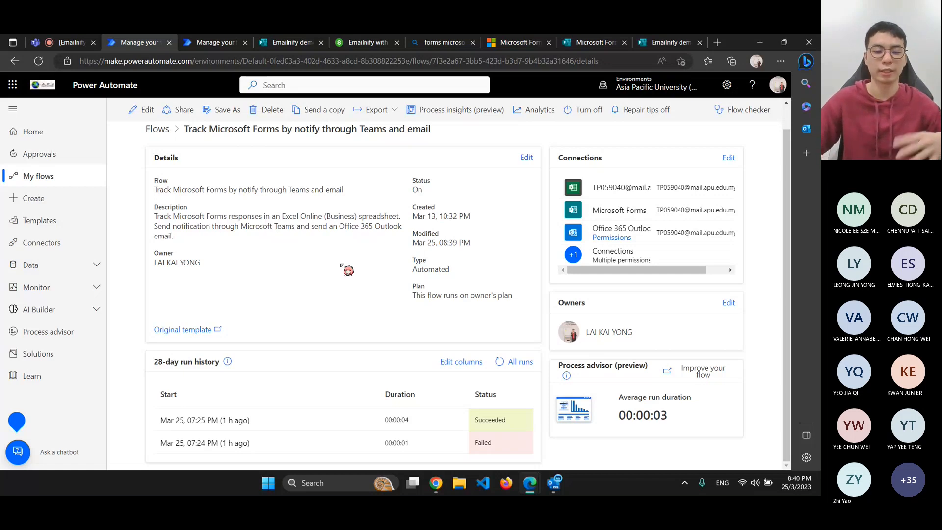
left_click(290, 42)
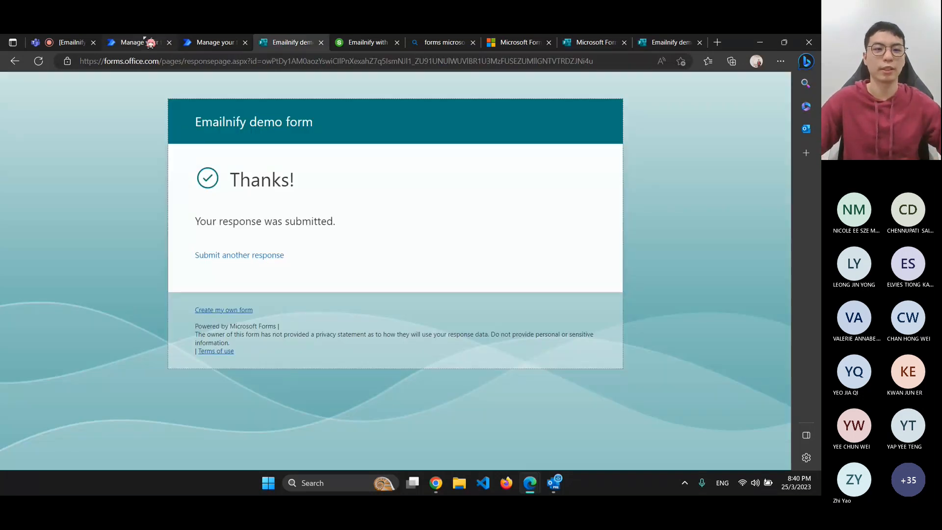
left_click(220, 44)
left_click(344, 43)
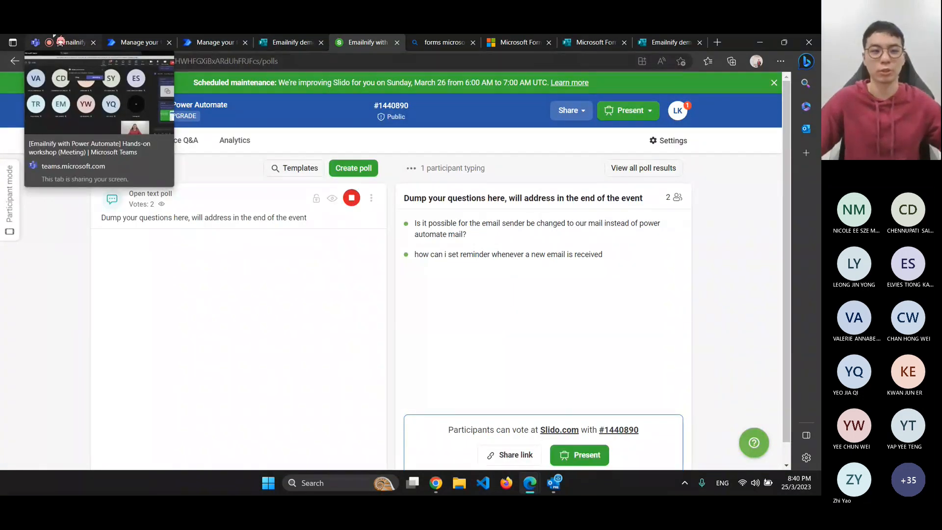
left_click(135, 43)
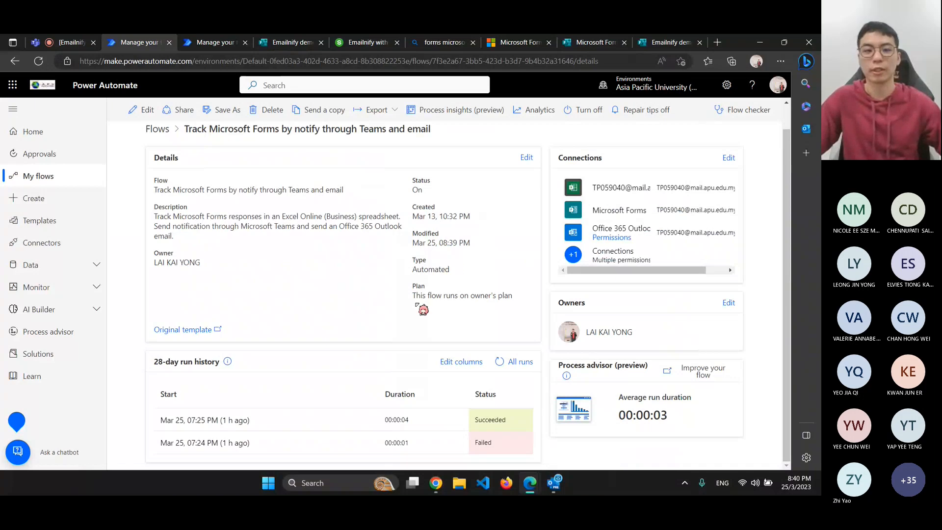
scroll(341, 235, "up", 1)
scroll(408, 264, "down", 1)
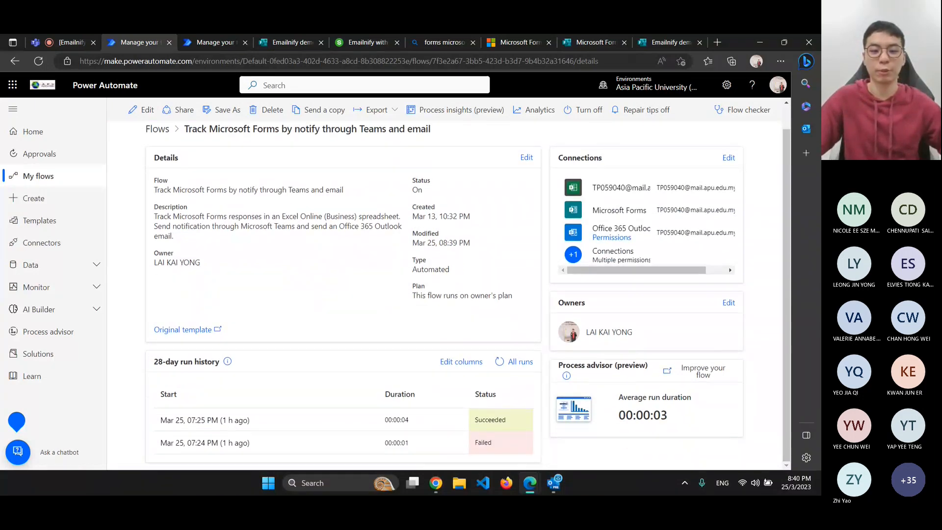
key("alt+Tab")
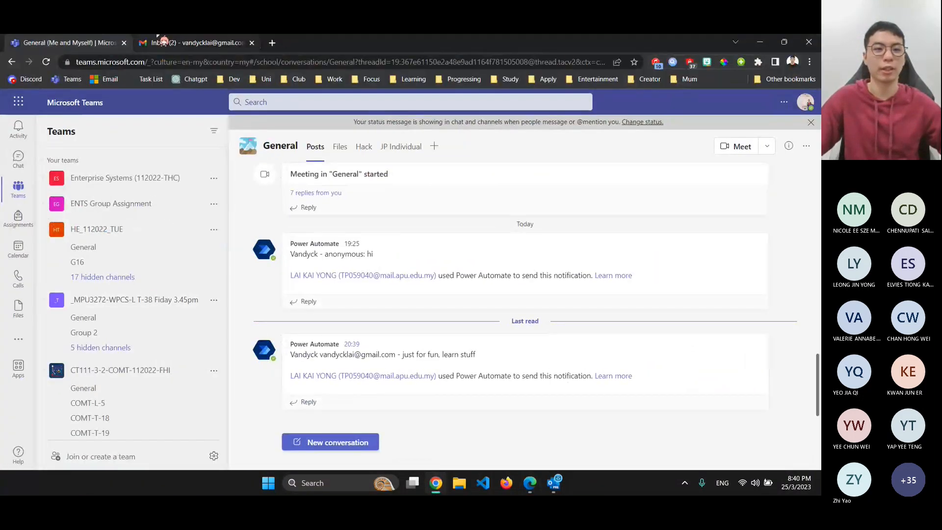
Open the 'Emailnify event registered' email in Gmail and highlight its reason text
left_click(165, 43)
left_click(377, 193)
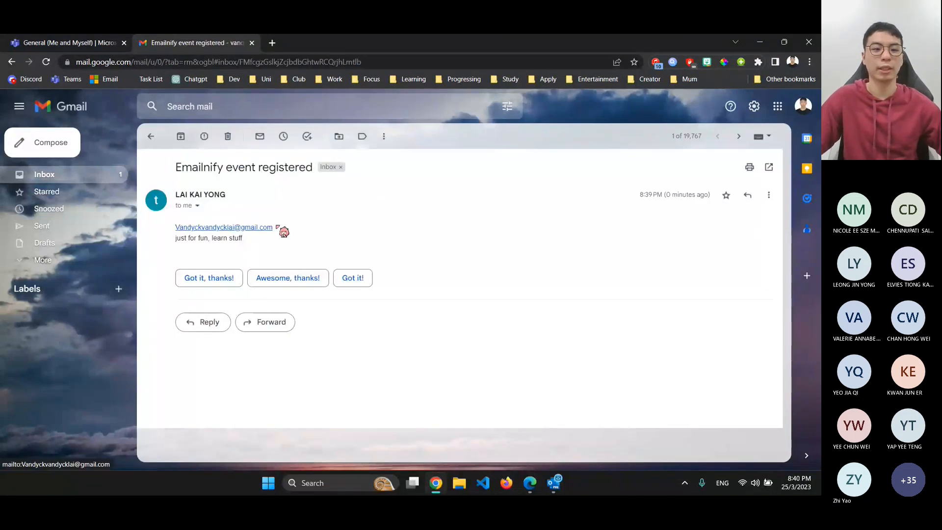
left_click_drag(243, 239, 177, 246)
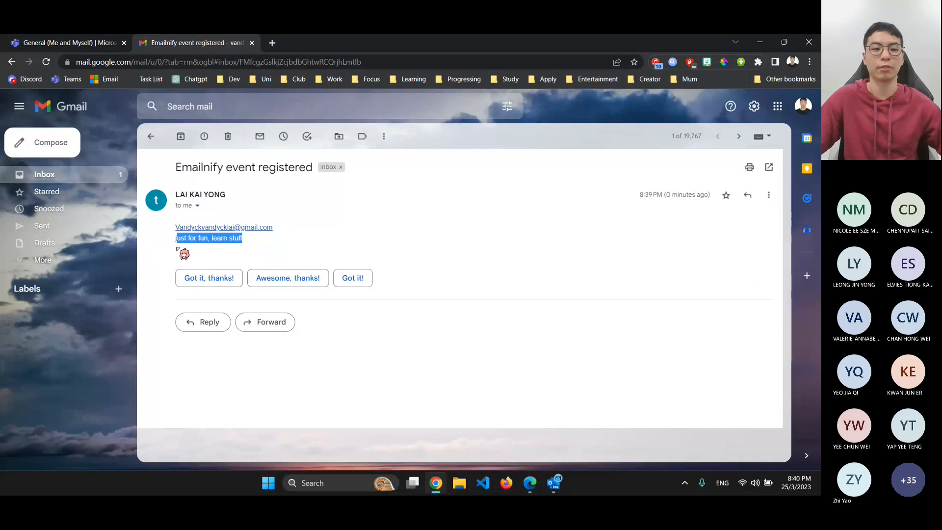
Start another blank response on the Emailnify demo form, ready to enter the Name
left_click(760, 42)
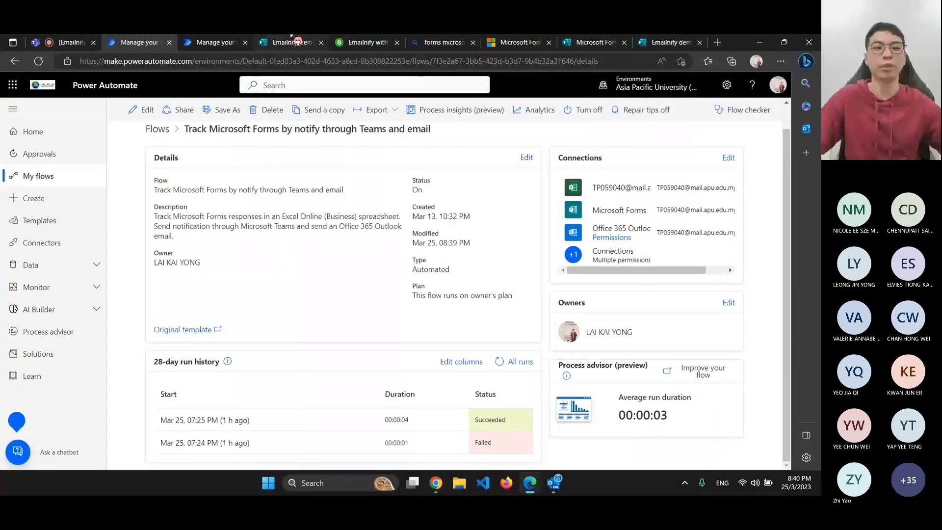
left_click(292, 39)
left_click(225, 257)
left_click(244, 266)
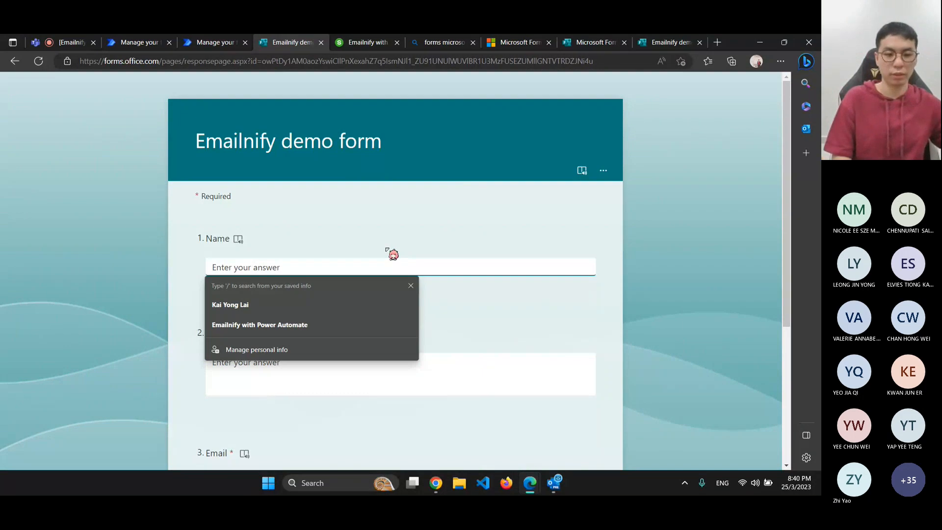
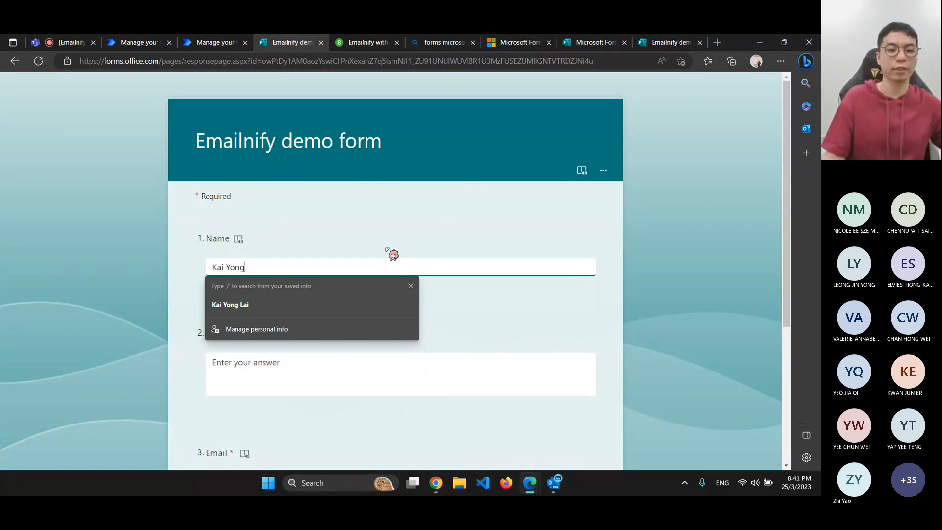
Submit the Emailnify demo form with a different participant name, reason 'hi' and an email address
left_click(276, 382)
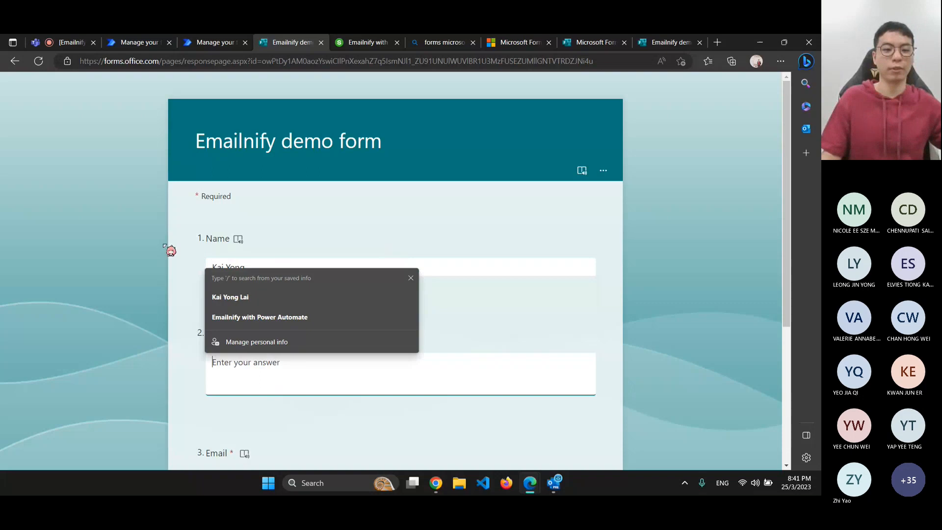
scroll(171, 251, "down", 3)
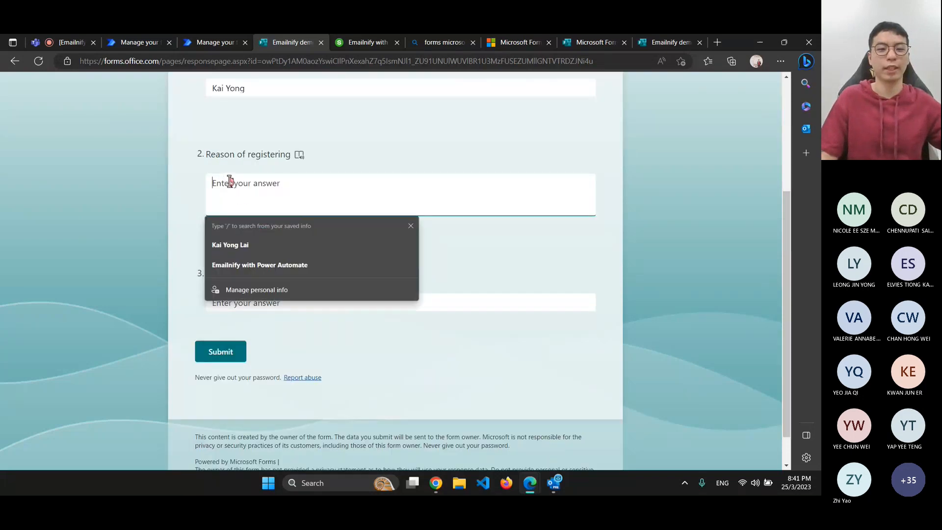
scroll(221, 191, "up", 2)
scroll(242, 171, "down", 2)
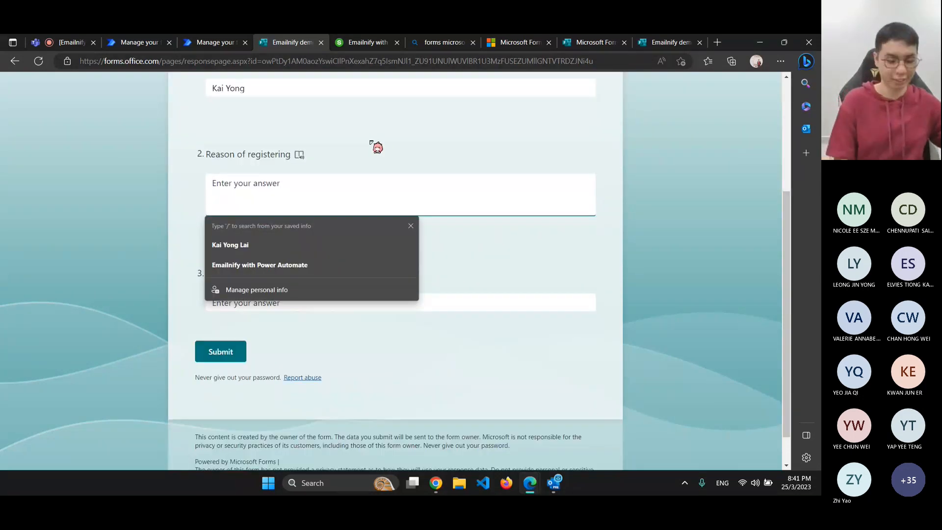
type("hi")
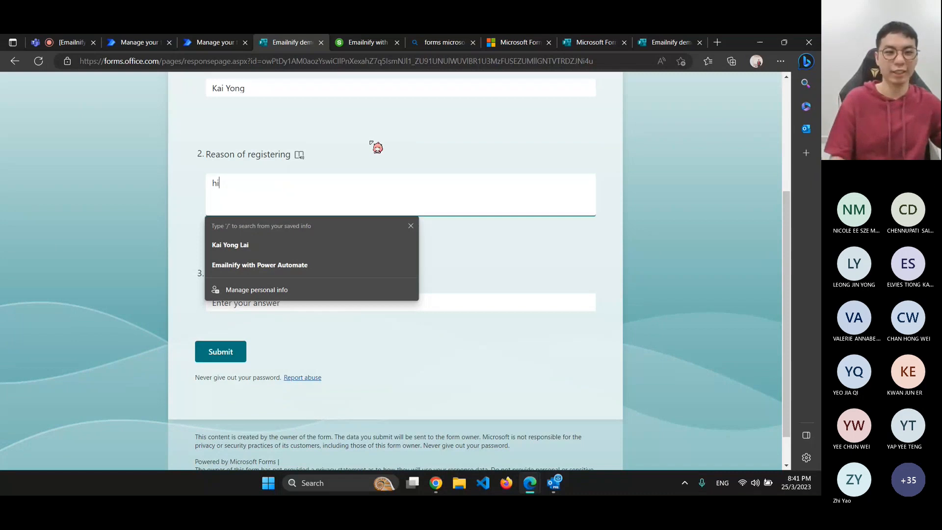
left_click(229, 301)
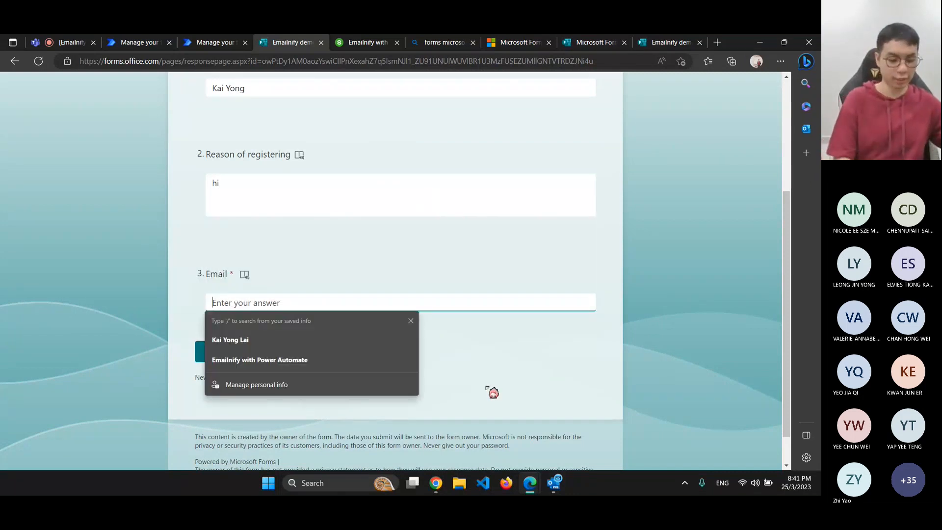
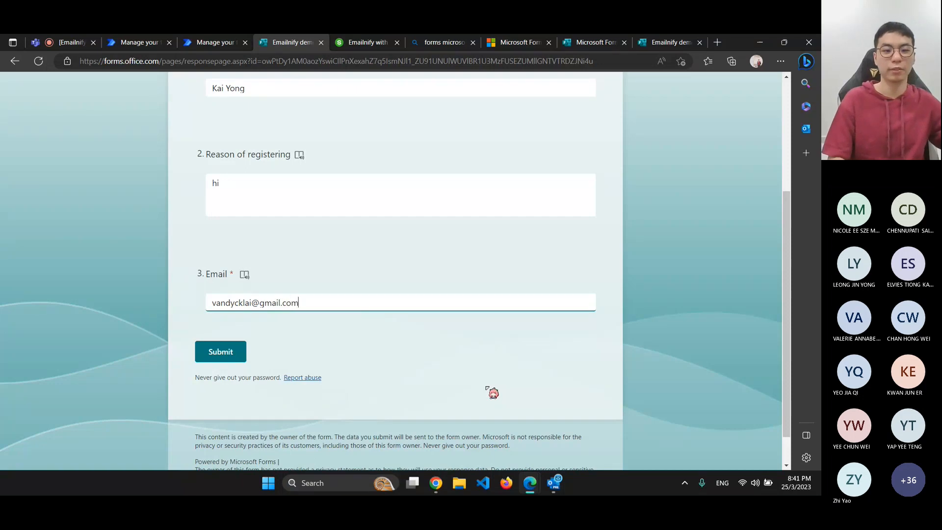
left_click(224, 355)
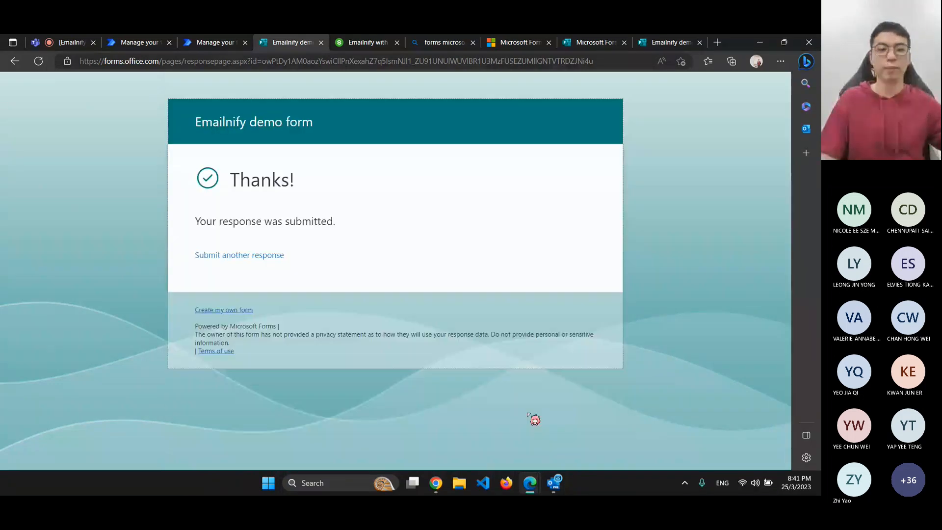
Close the duplicate 'Manage your flows' tab and check the Track Microsoft Forms flow's run history
mouse_move(439, 489)
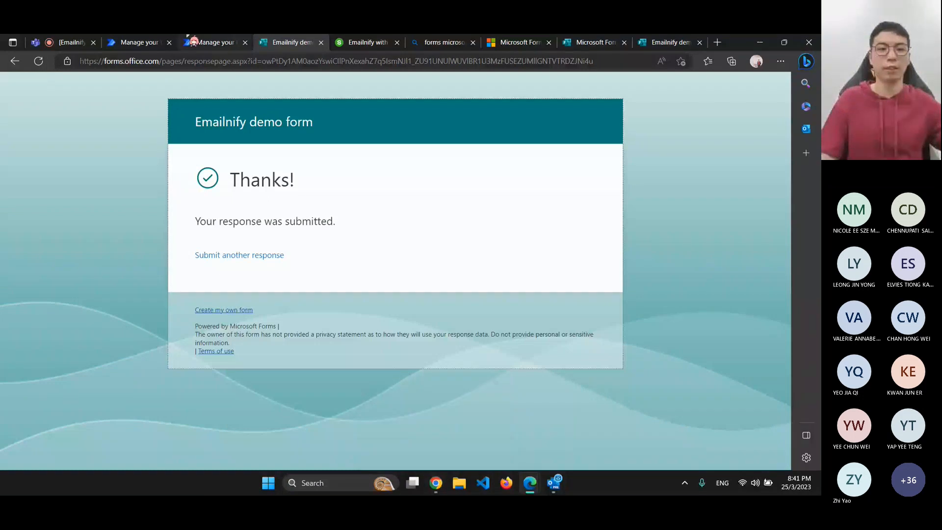
left_click(211, 42)
scroll(384, 243, "down", 1)
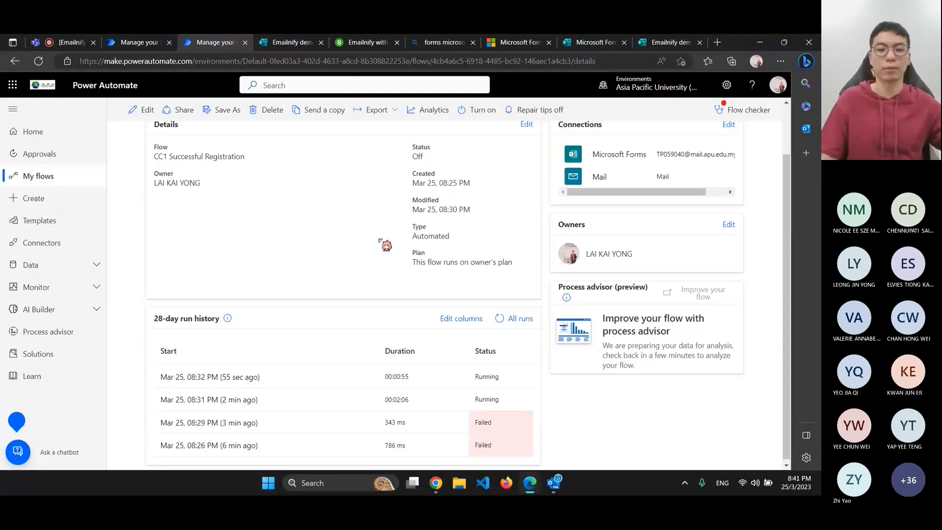
left_click(246, 43)
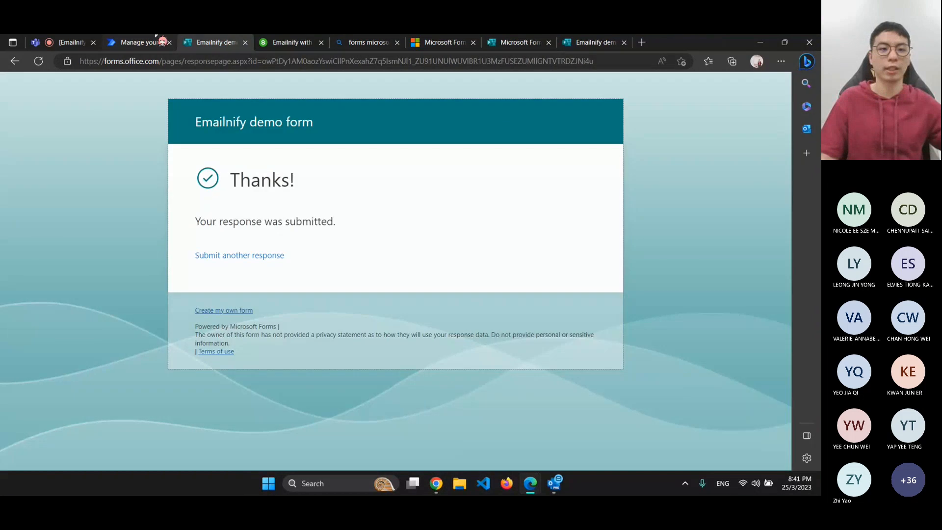
left_click(139, 42)
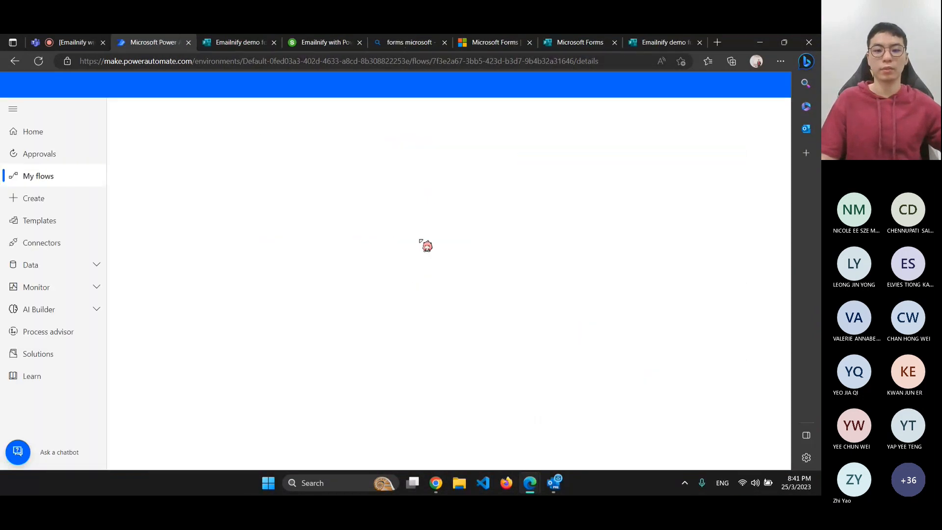
scroll(491, 381, "down", 1)
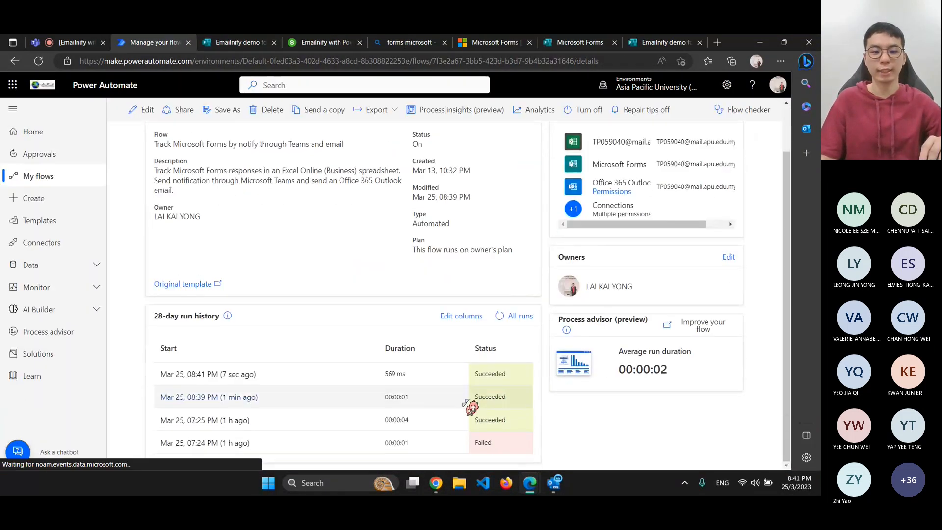
left_click(436, 483)
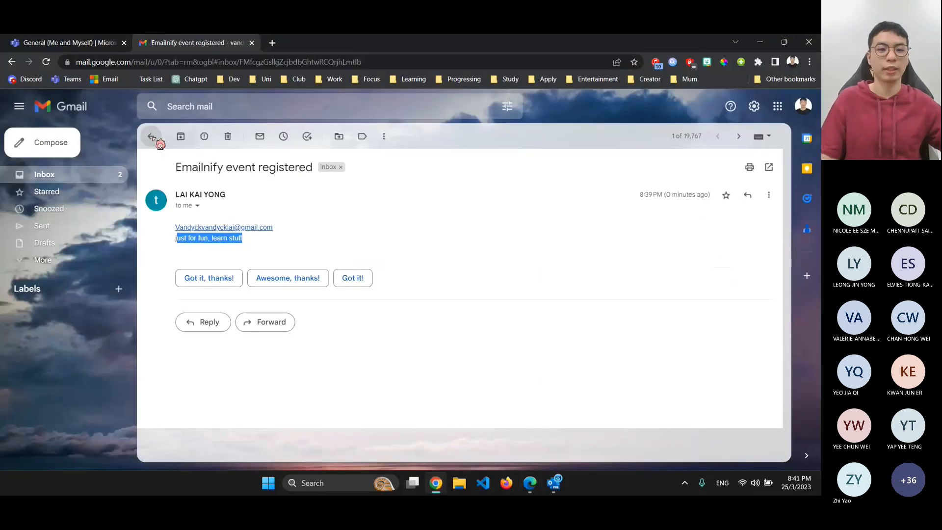
Open the 'participant is not' wrong-name email from the inbox, then minimize Chrome
left_click(153, 138)
left_click(439, 198)
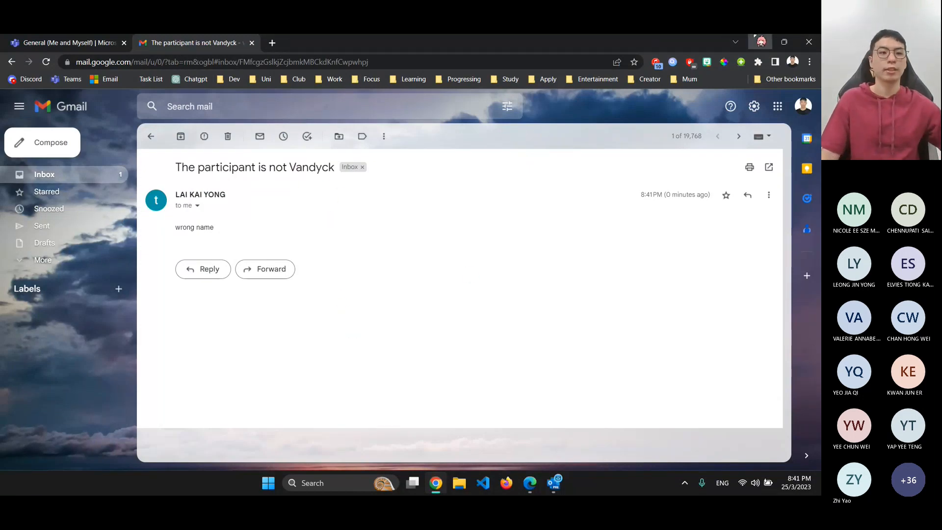
left_click(762, 42)
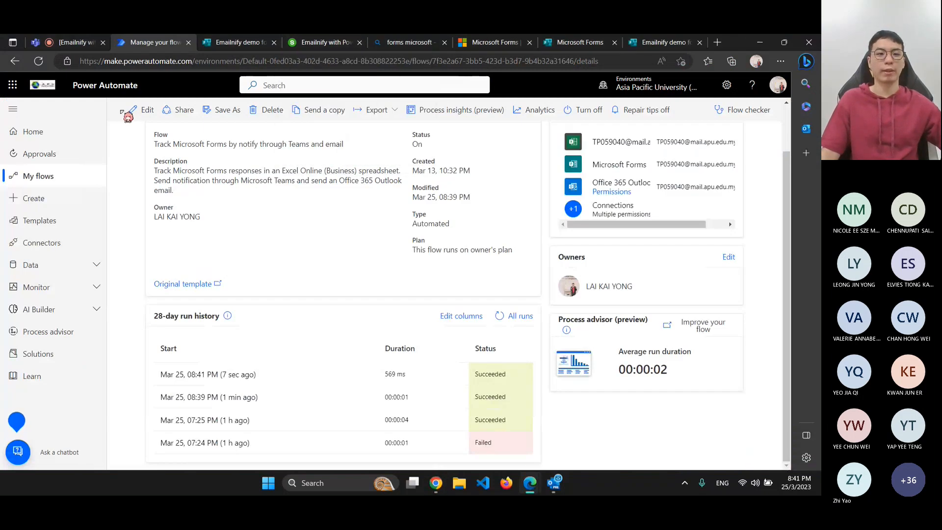
Go to My flows, then switch from Slido over to the Teams meeting
left_click(64, 183)
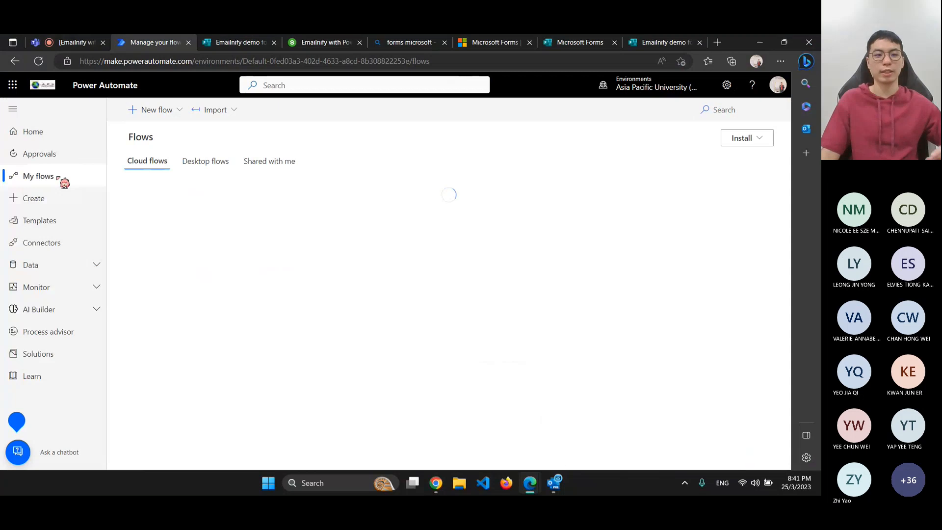
scroll(325, 262, "down", 1)
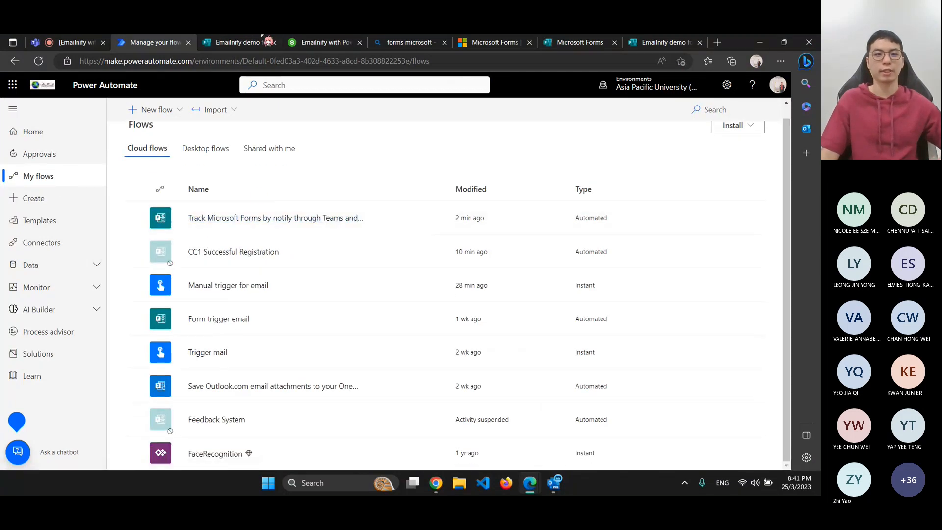
left_click(324, 43)
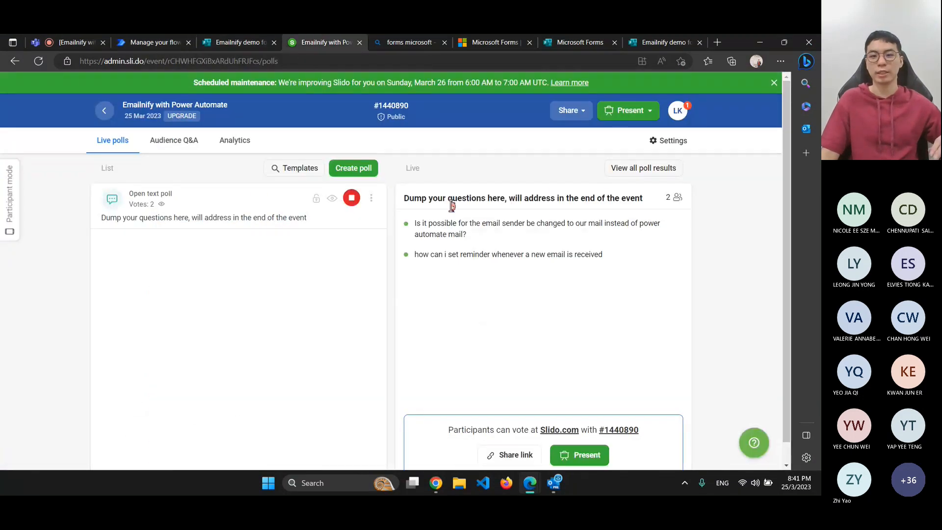
left_click(61, 40)
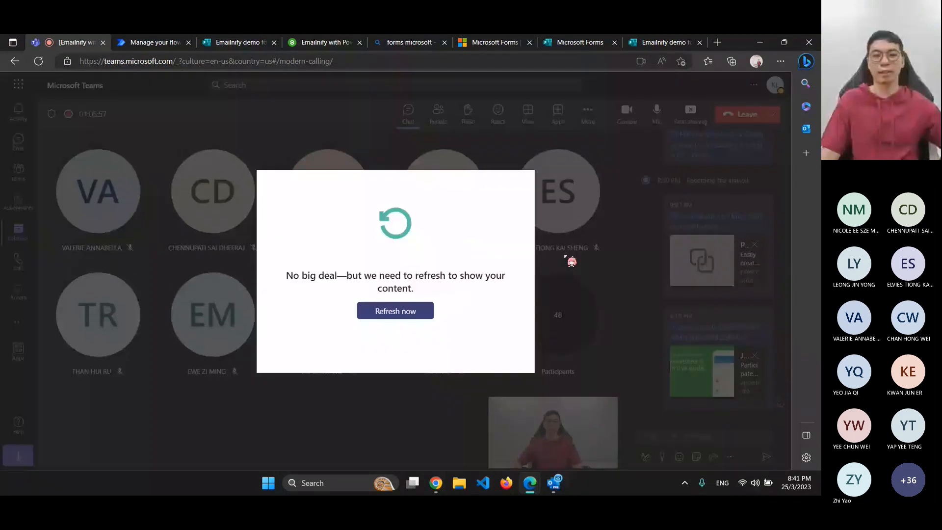